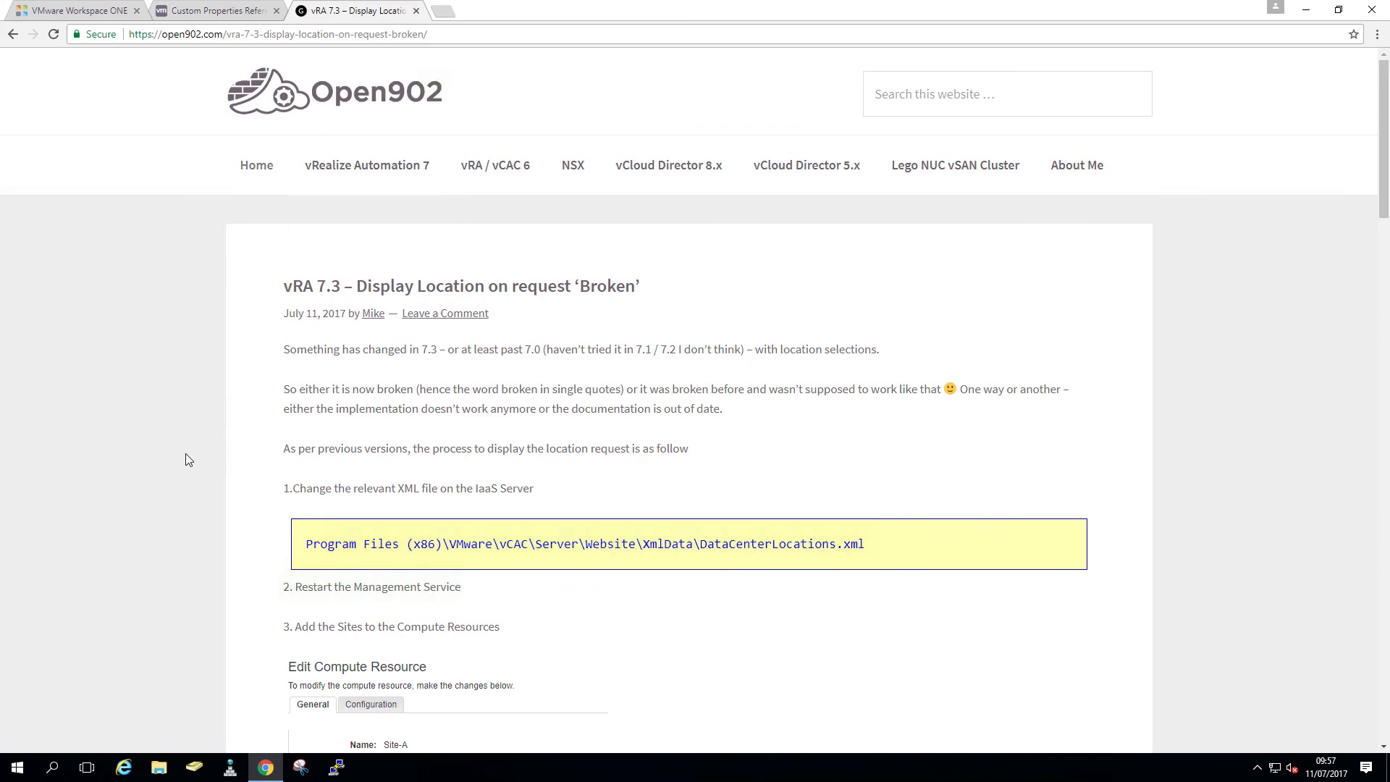
- Scroll the open902 article, then highlight Vrm.DataCenter.Location in the Custom Properties Reference PDF
scroll(185, 454, down, 10)
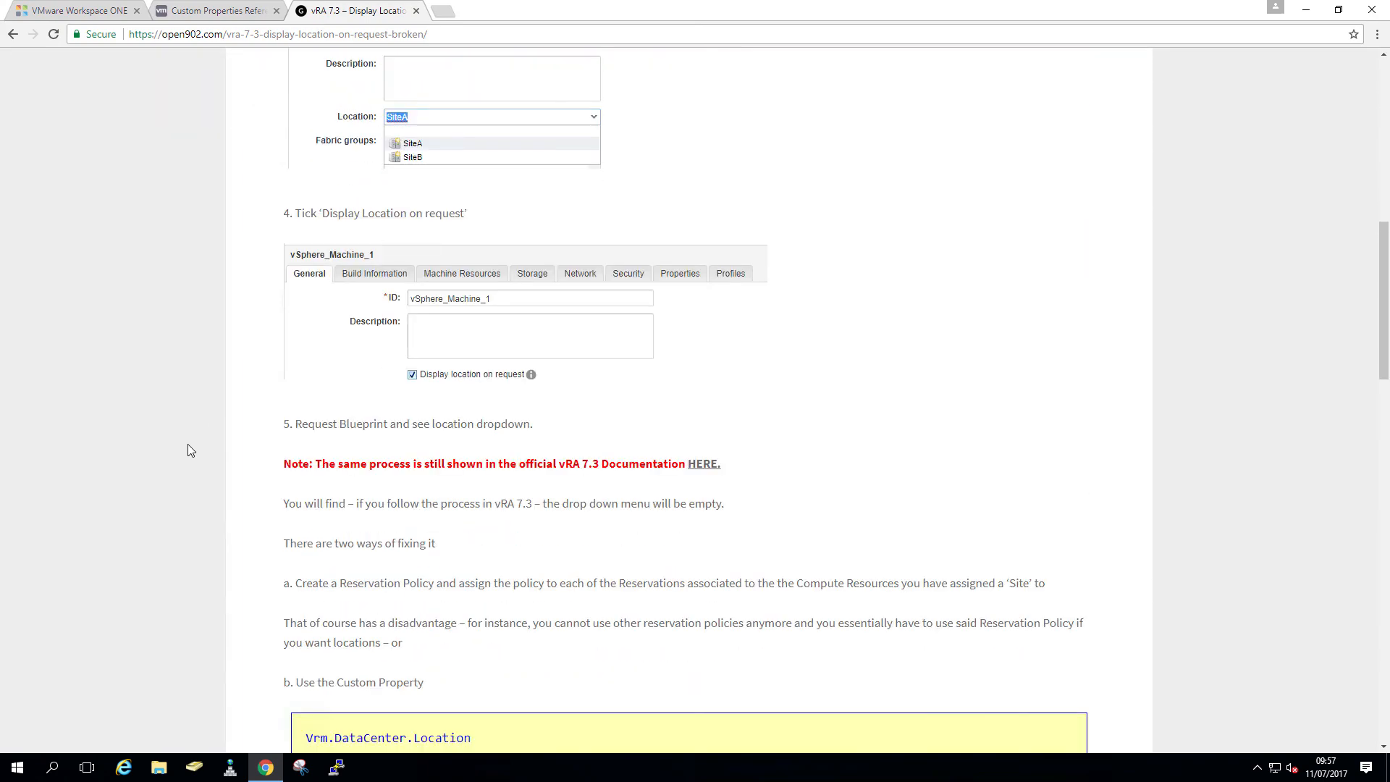
scroll(188, 445, down, 3)
scroll(187, 445, up, 10)
scroll(163, 251, up, 3)
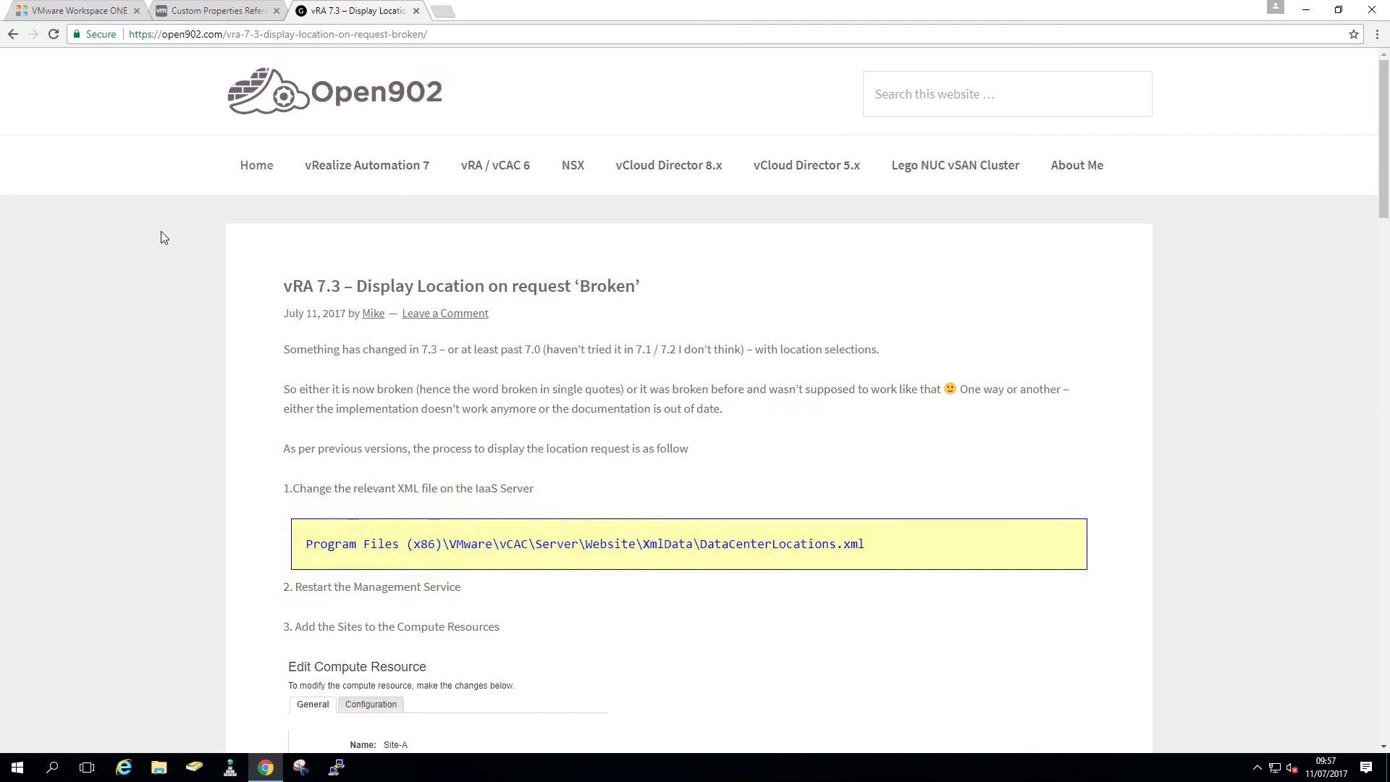
click(214, 10)
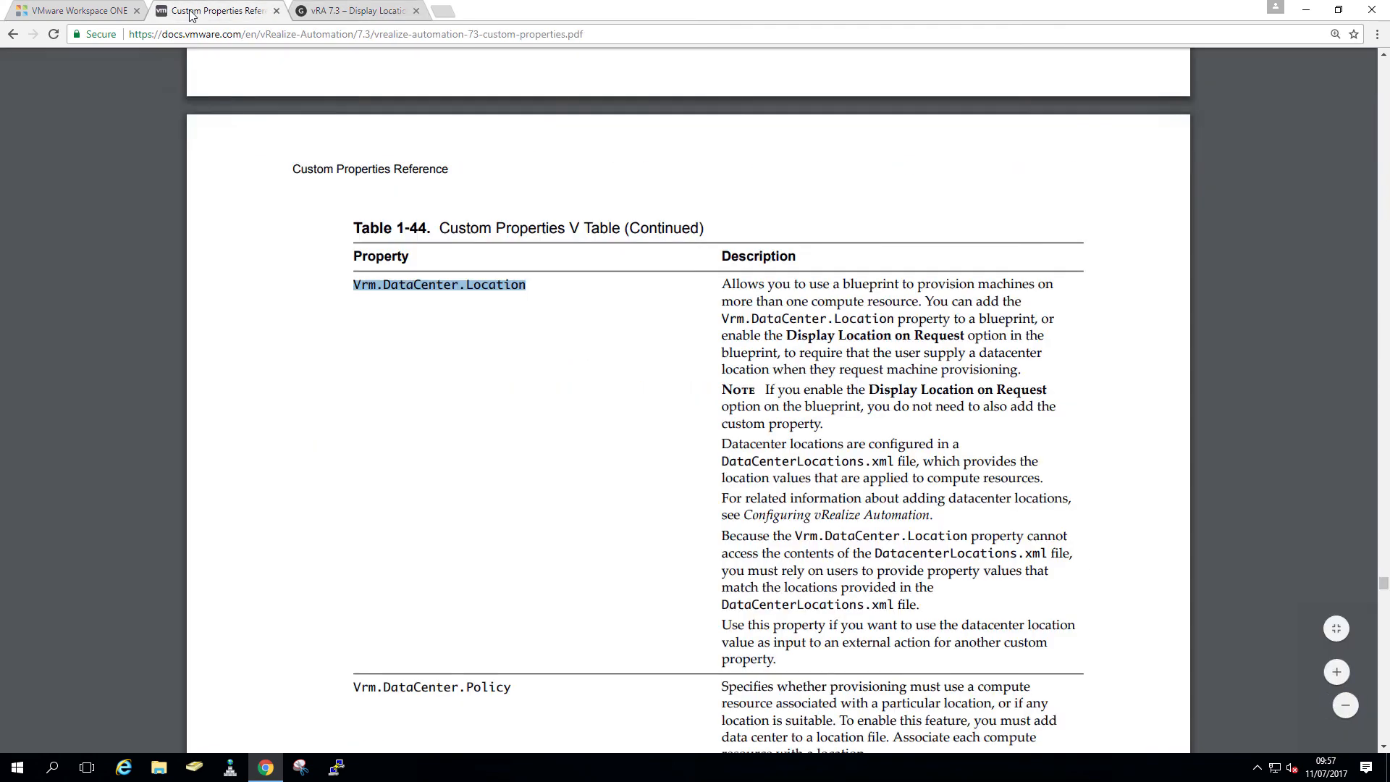
click(371, 334)
drag(353, 285, 530, 284)
key(ctrl+c)
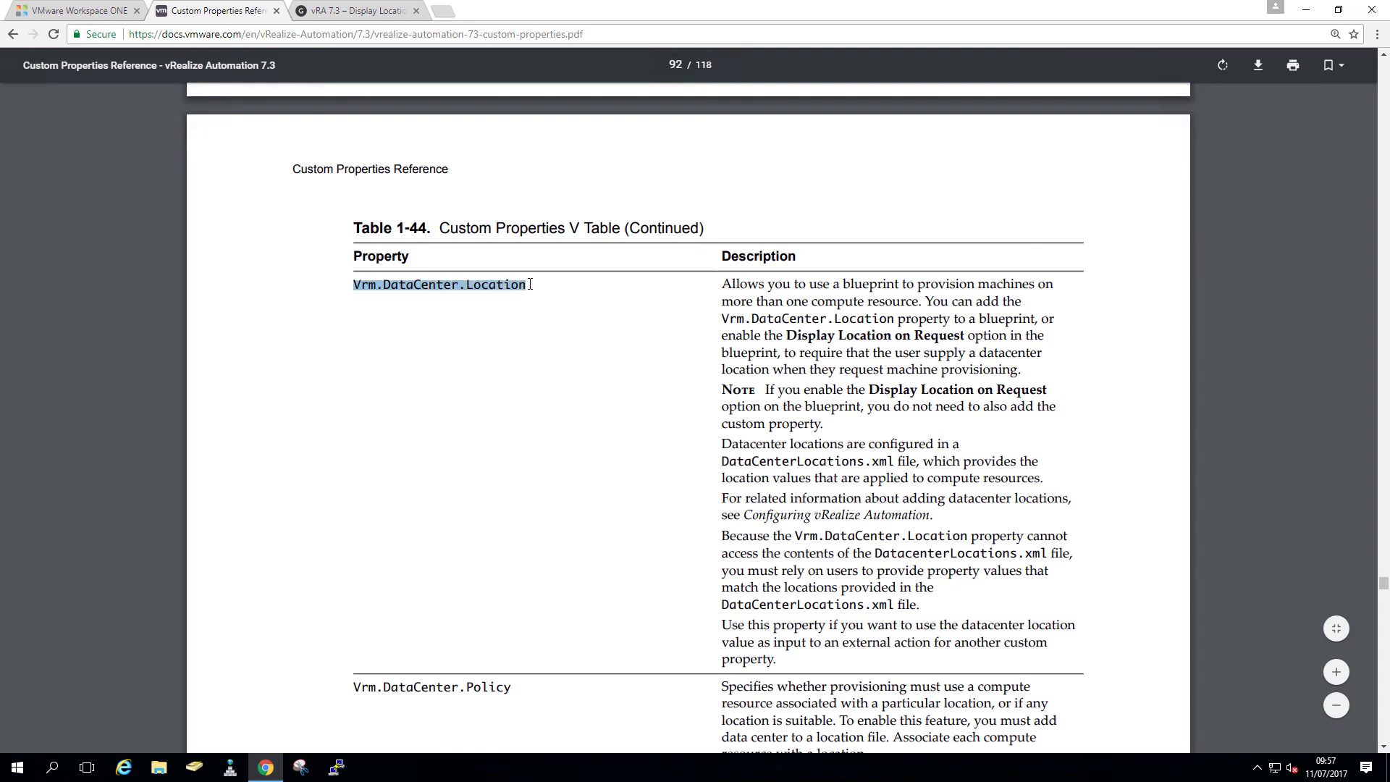
click(530, 285)
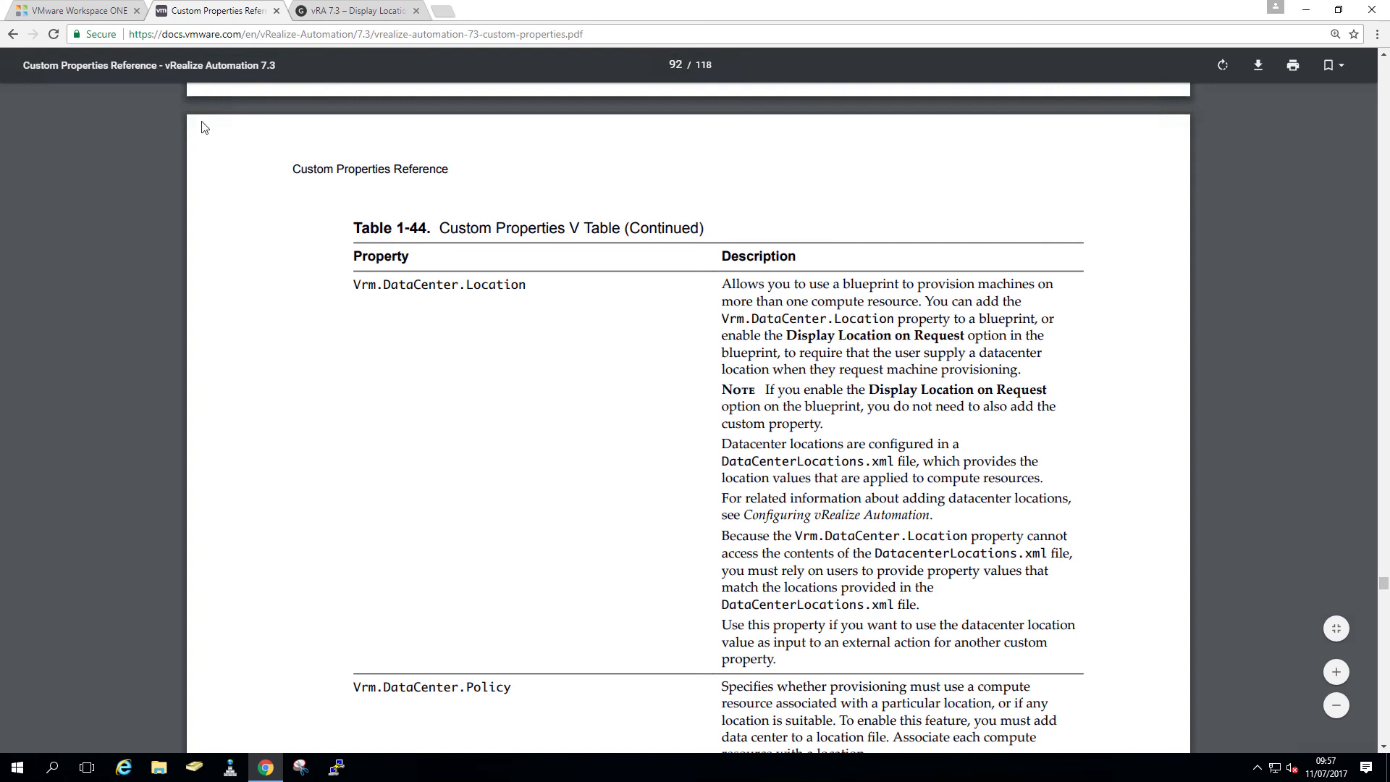
- Sign in to vRealize Automation on the Workspace ONE page as the tenant administrator
click(78, 12)
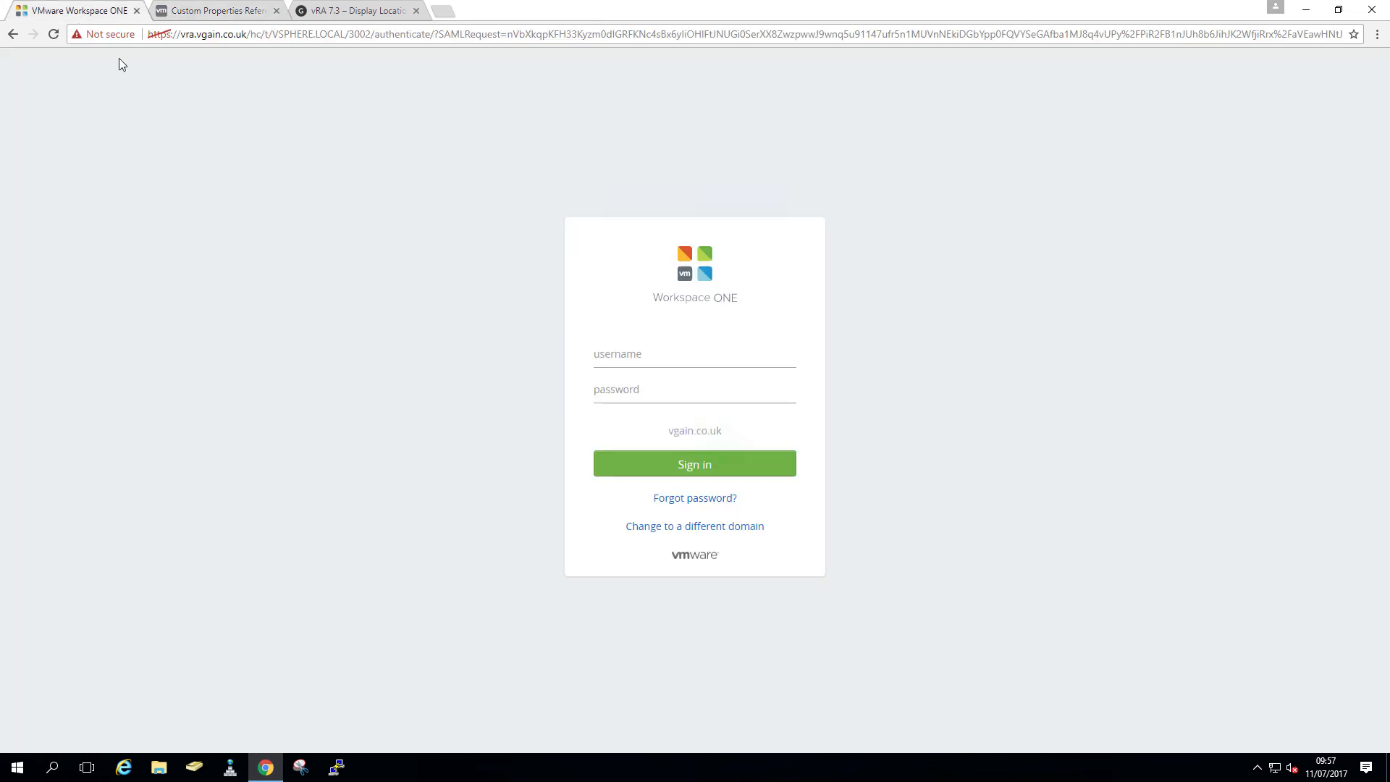
click(643, 358)
text(tenant-admin)
text(•••••••••)
click(646, 461)
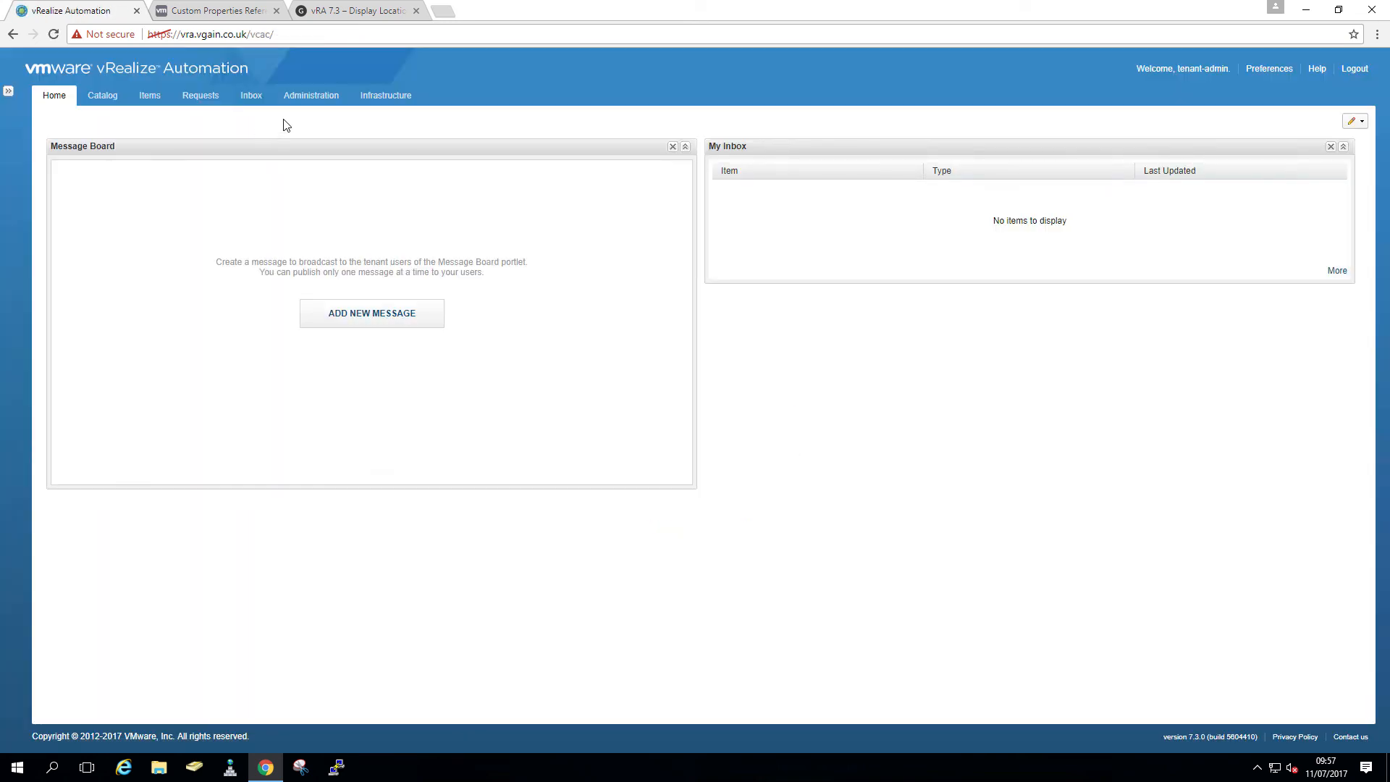
- Go to Administration > Property Dictionary > Property Definitions
click(309, 101)
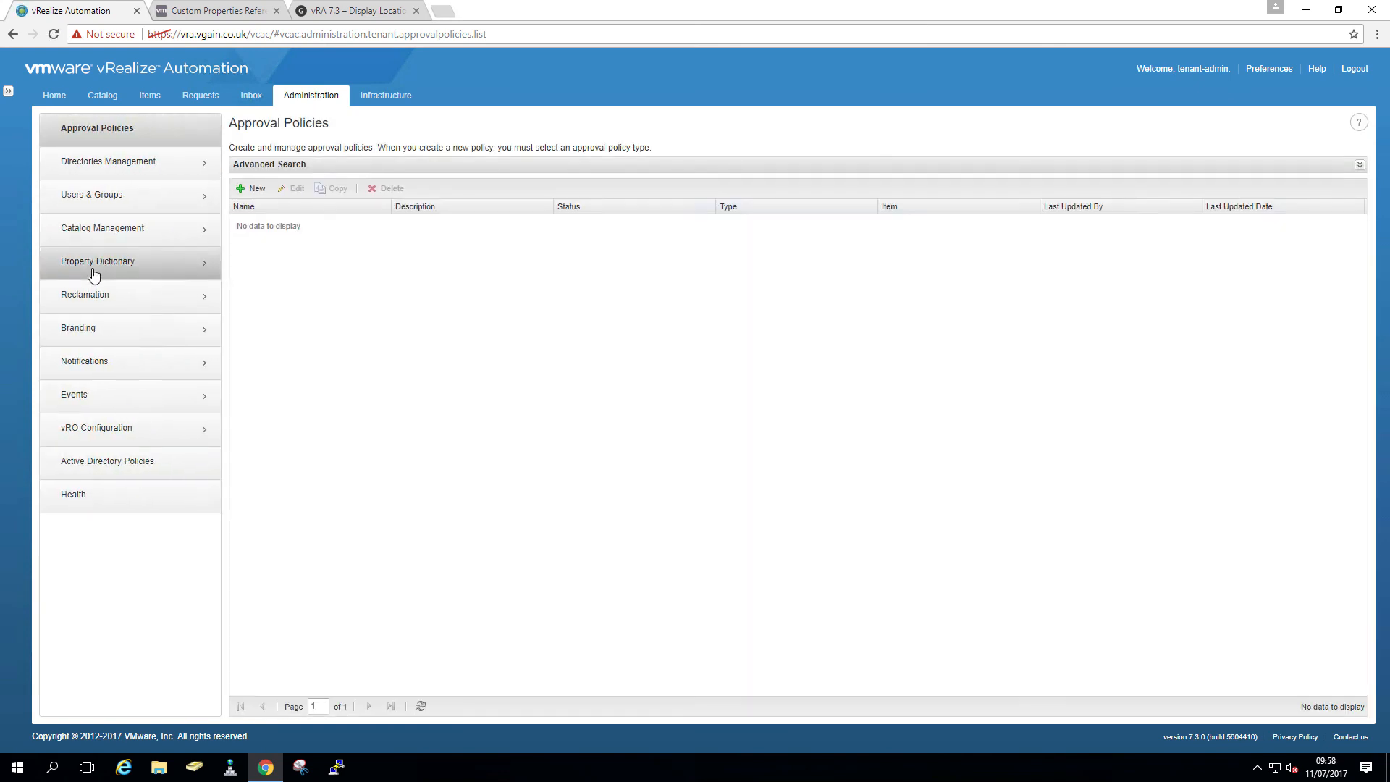
click(93, 274)
click(111, 171)
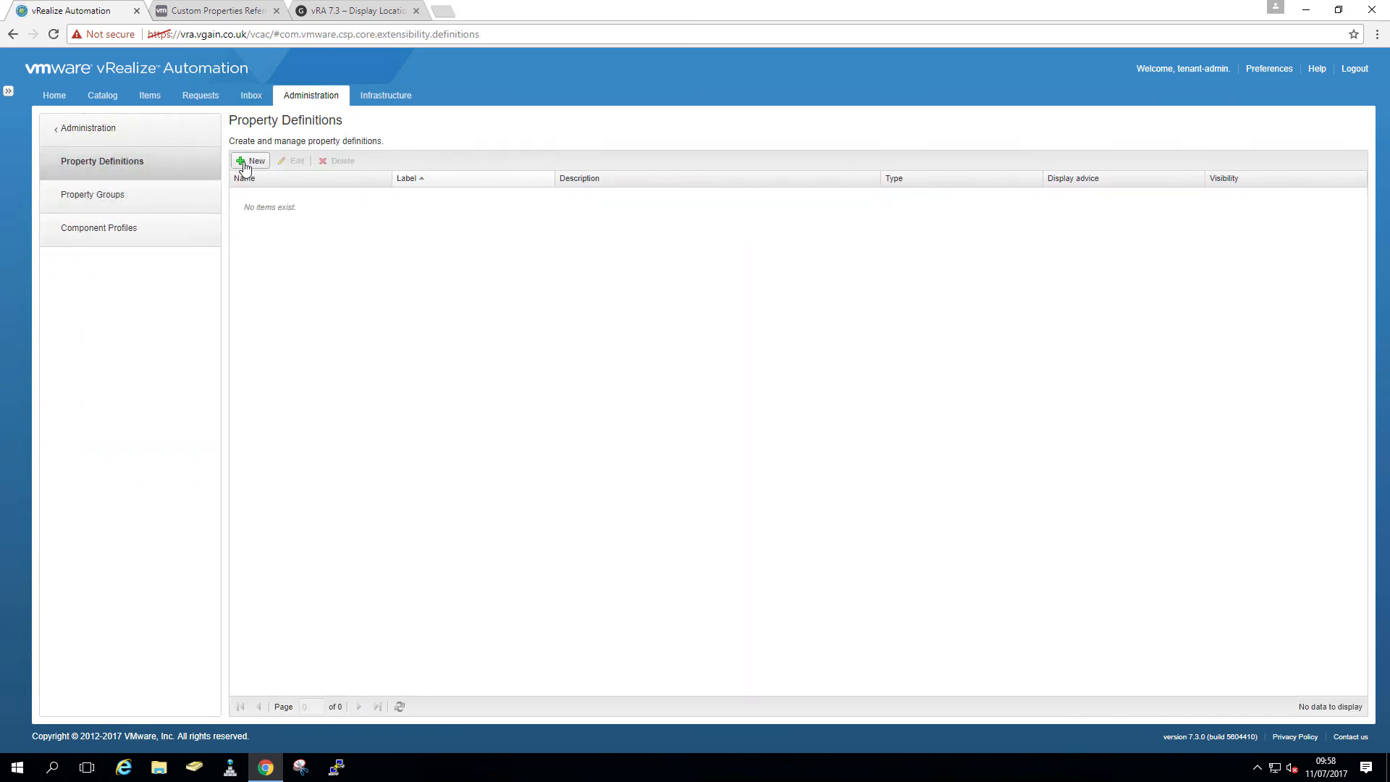
- Create a new property Vrm.DataCenter.Location labelled 'Datacenter Location' with display order 1
click(245, 165)
click(372, 154)
key(ctrl+v)
drag(443, 198, 338, 197)
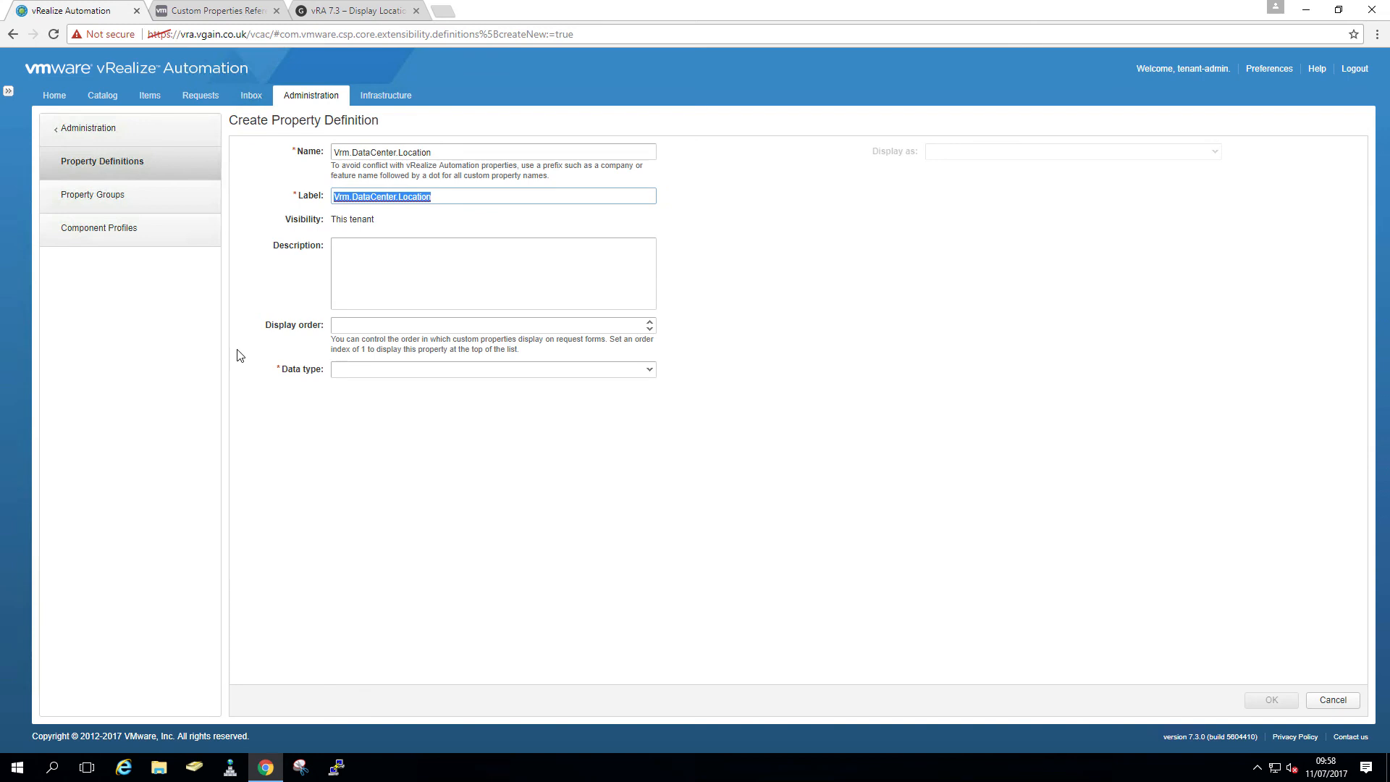
text(Datacenter Locatio)
click(621, 325)
text(1)
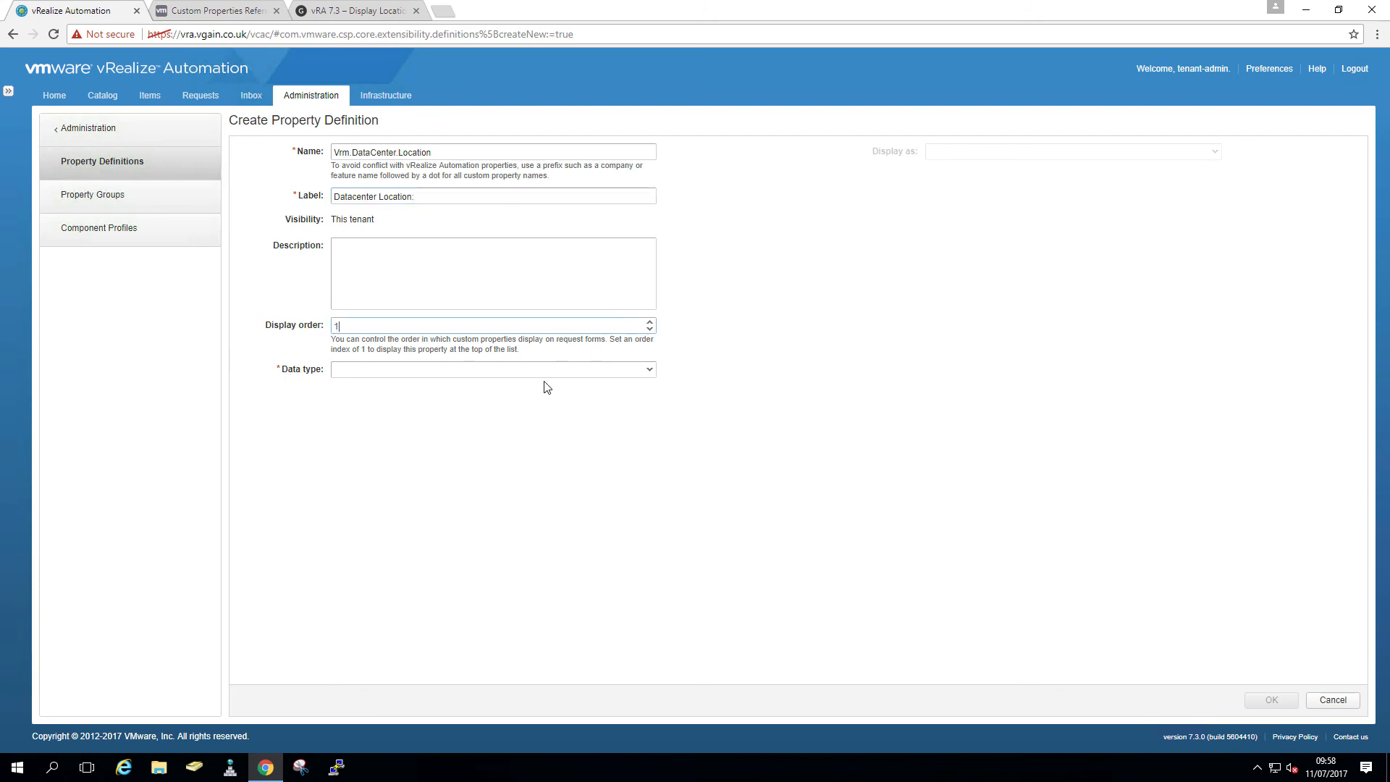
- Set the property's data type to String, Required to Yes, and display as Dropdown
click(641, 370)
click(414, 472)
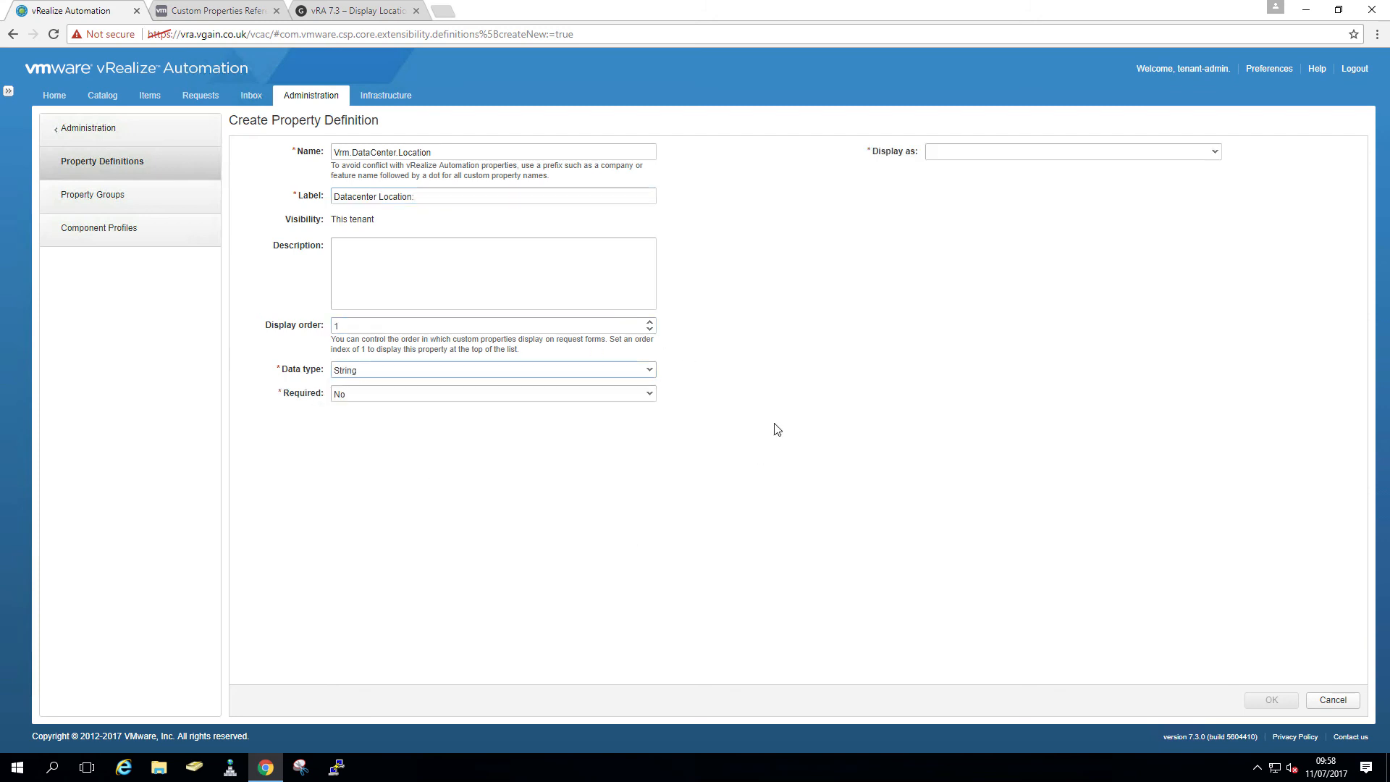
click(649, 394)
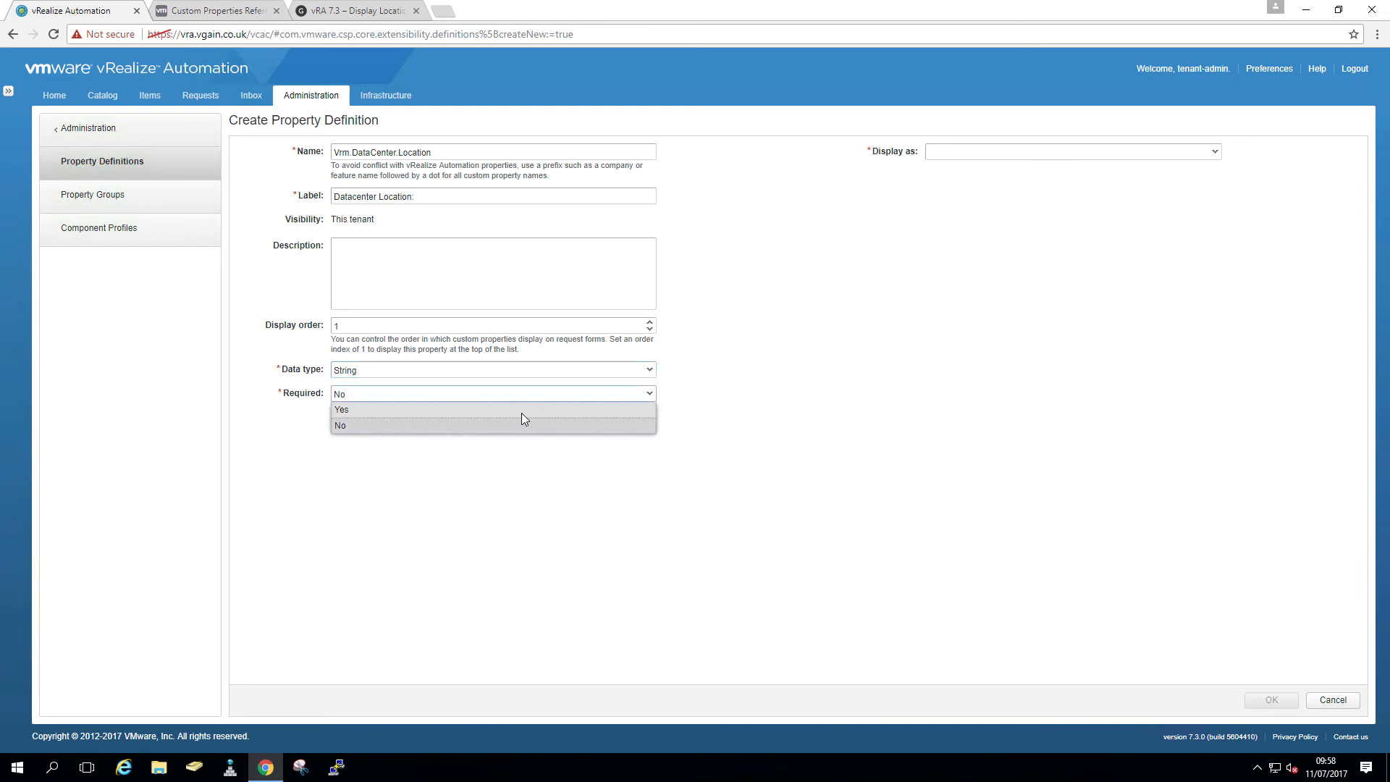
click(523, 414)
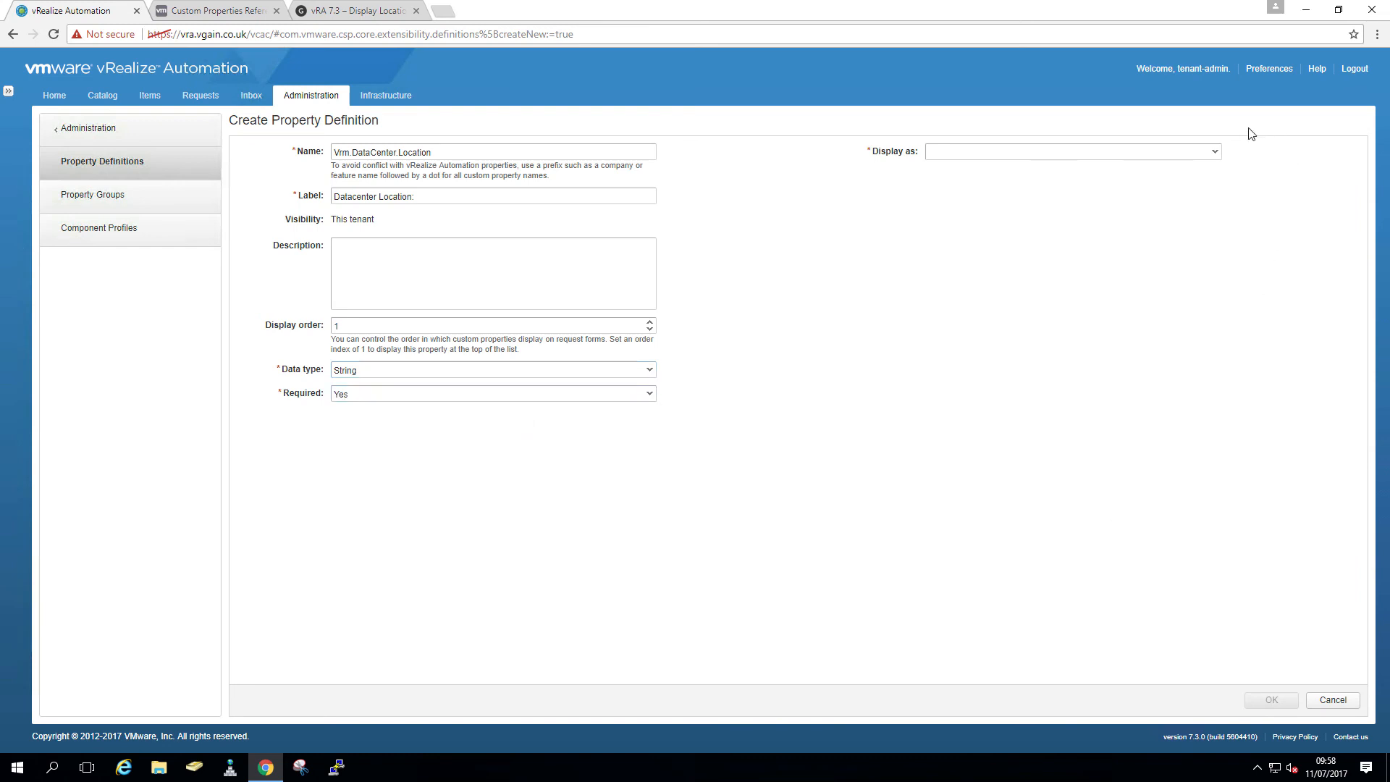
click(1216, 151)
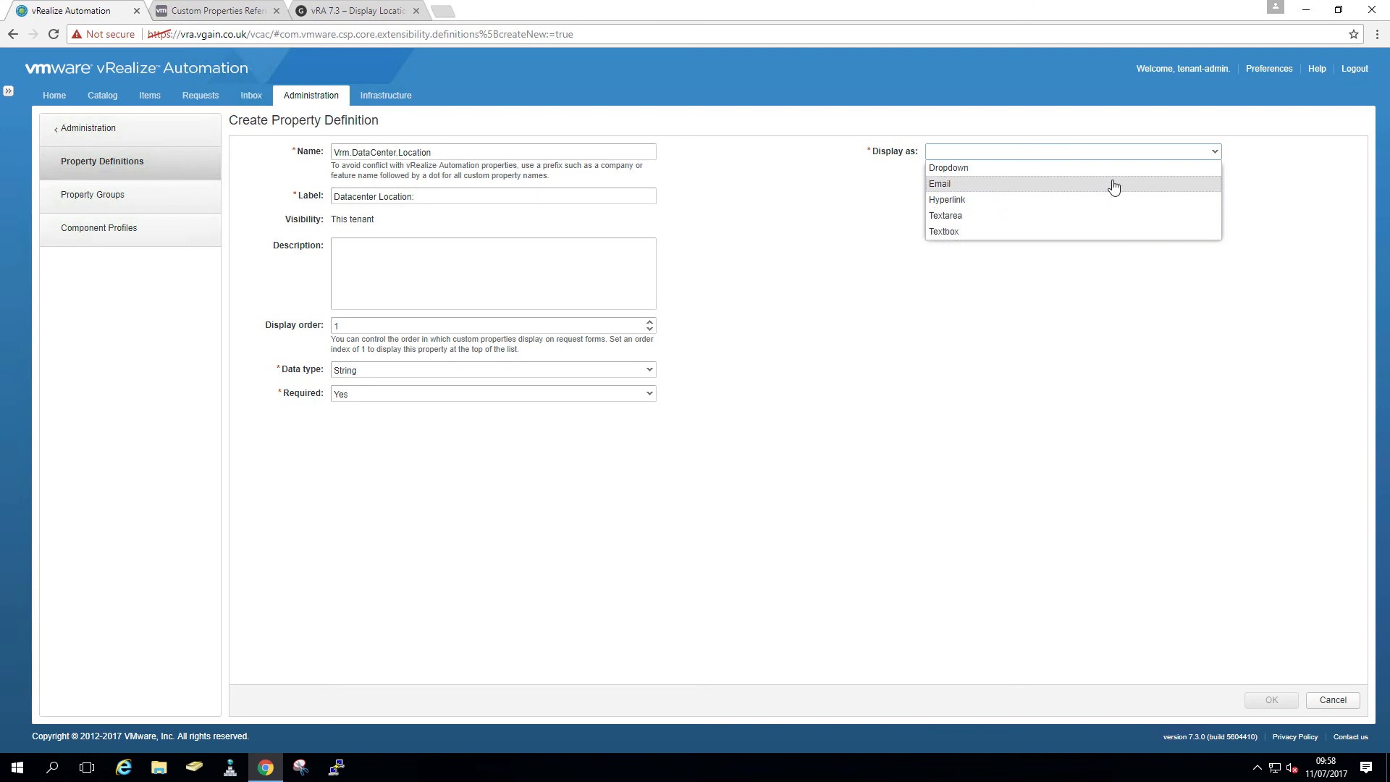
click(1116, 169)
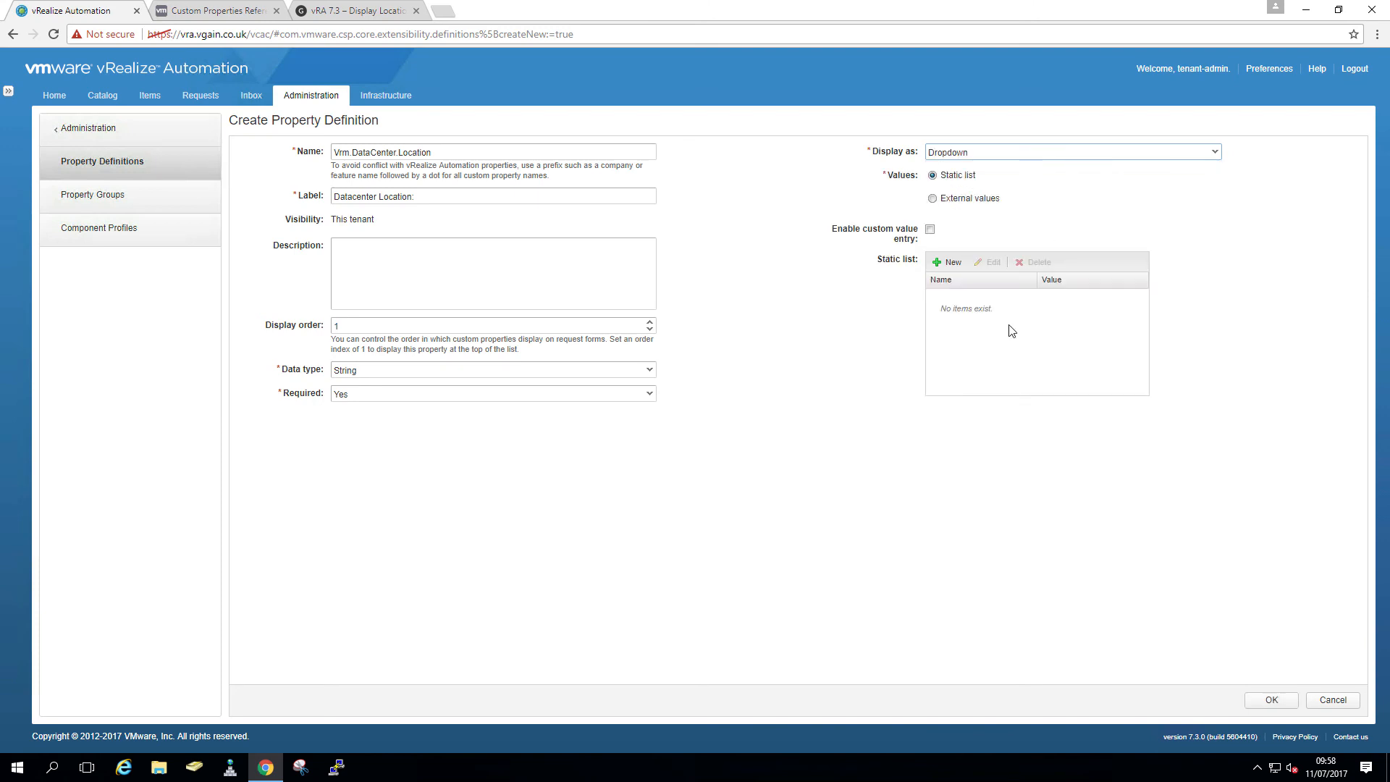
click(12, 777)
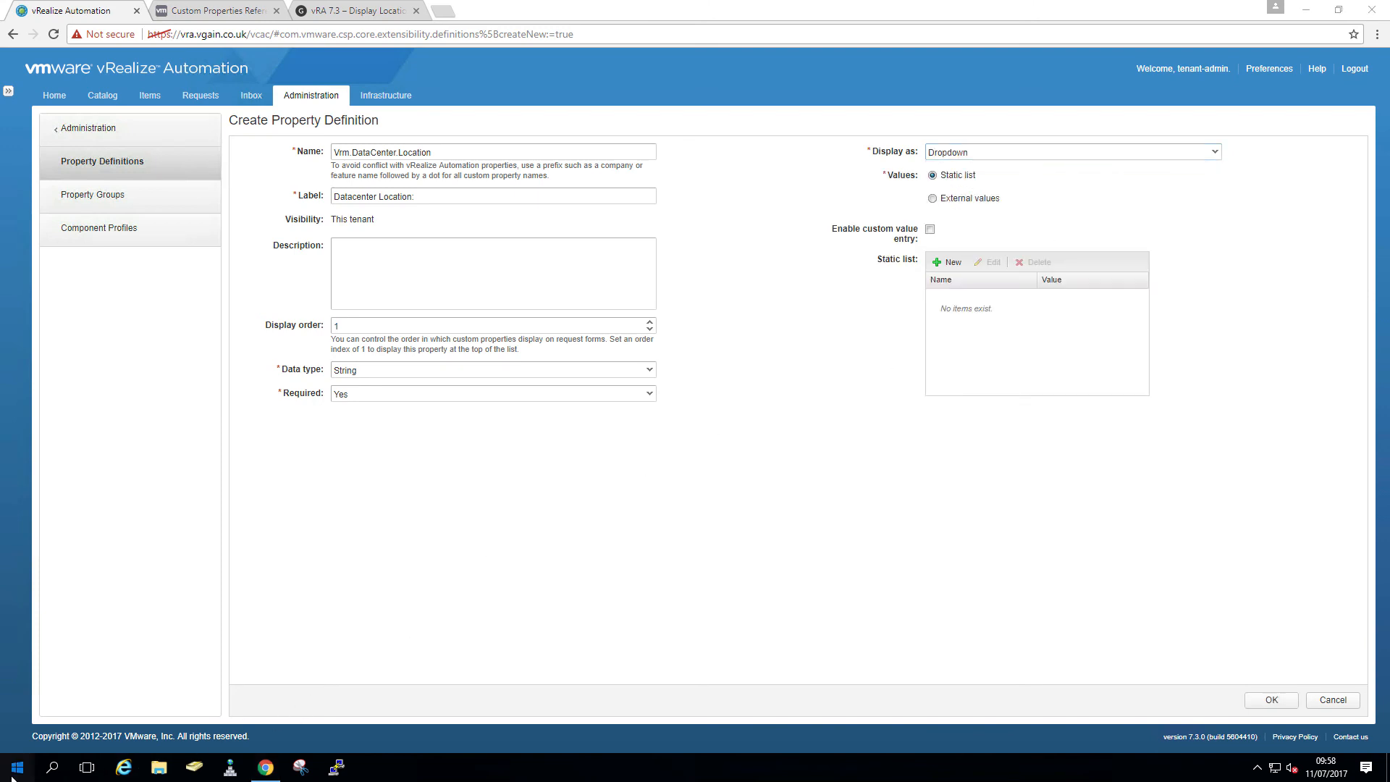
text(Run)
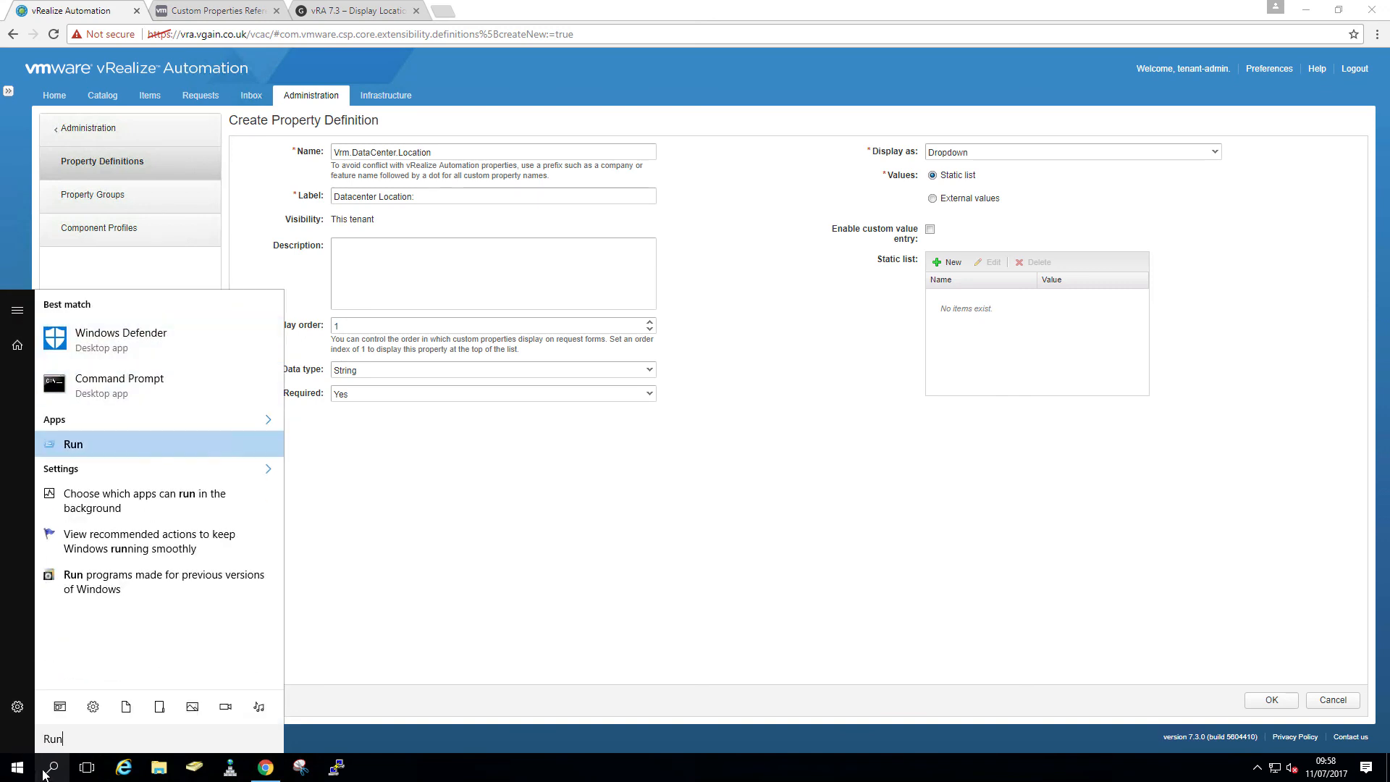
- Browse \\iaas\c$ to Program Files (x86)\VMware\vCAC\Server\Website\XmlData
click(129, 445)
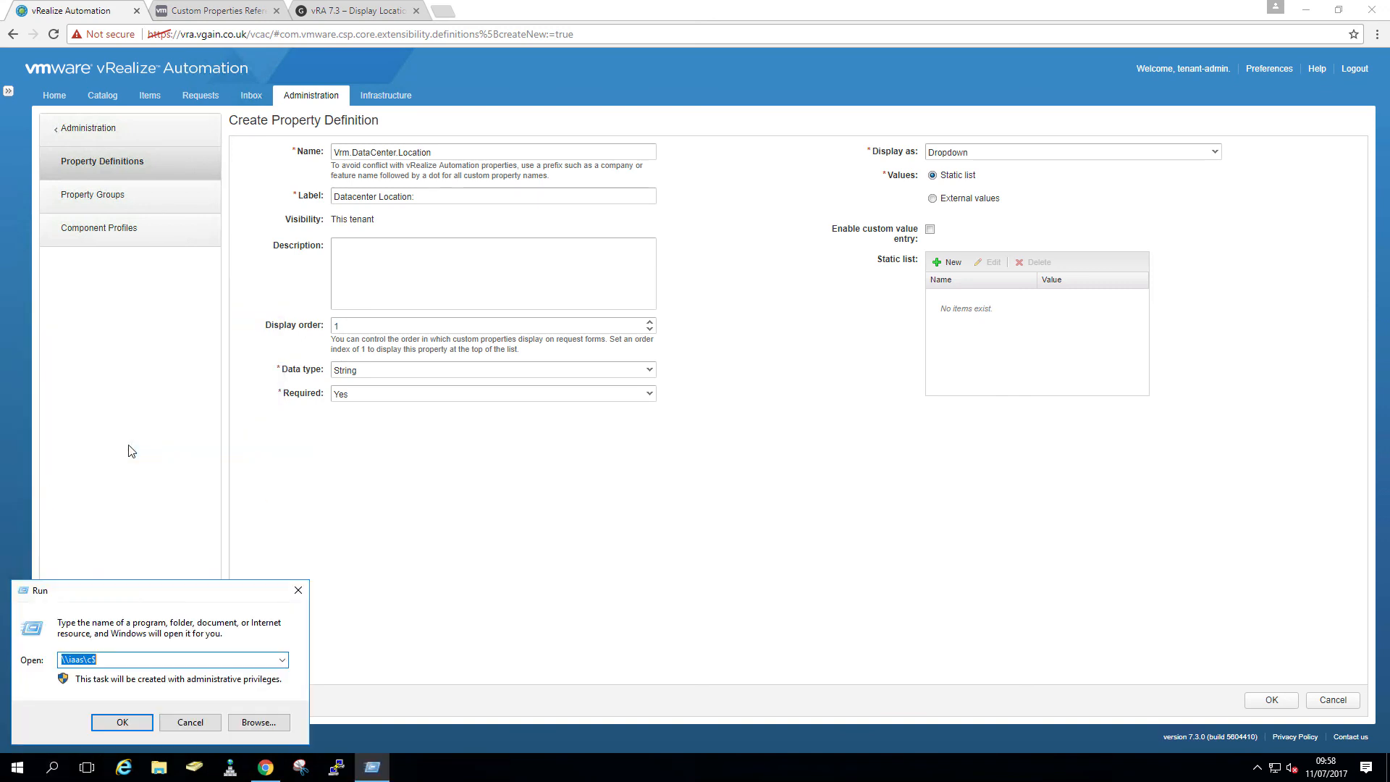
click(105, 729)
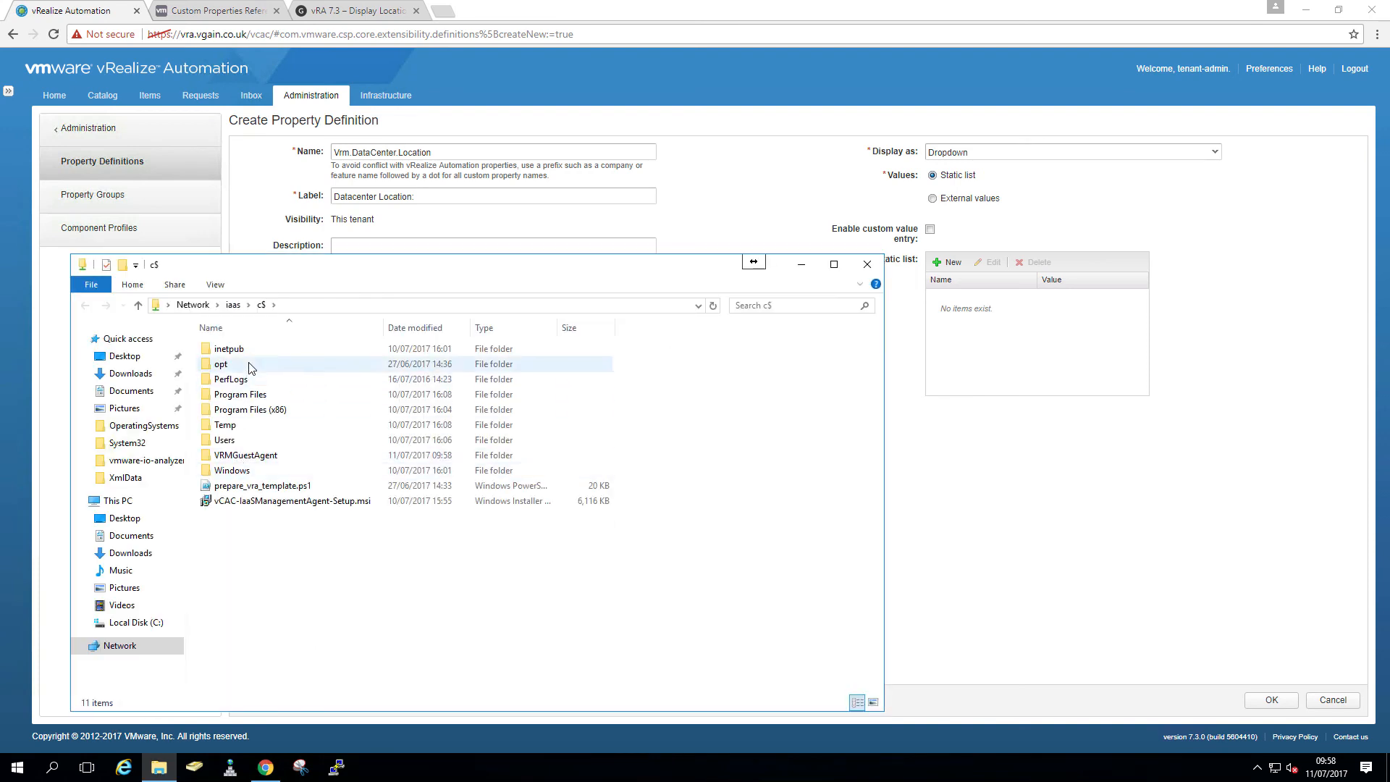
double_click(249, 410)
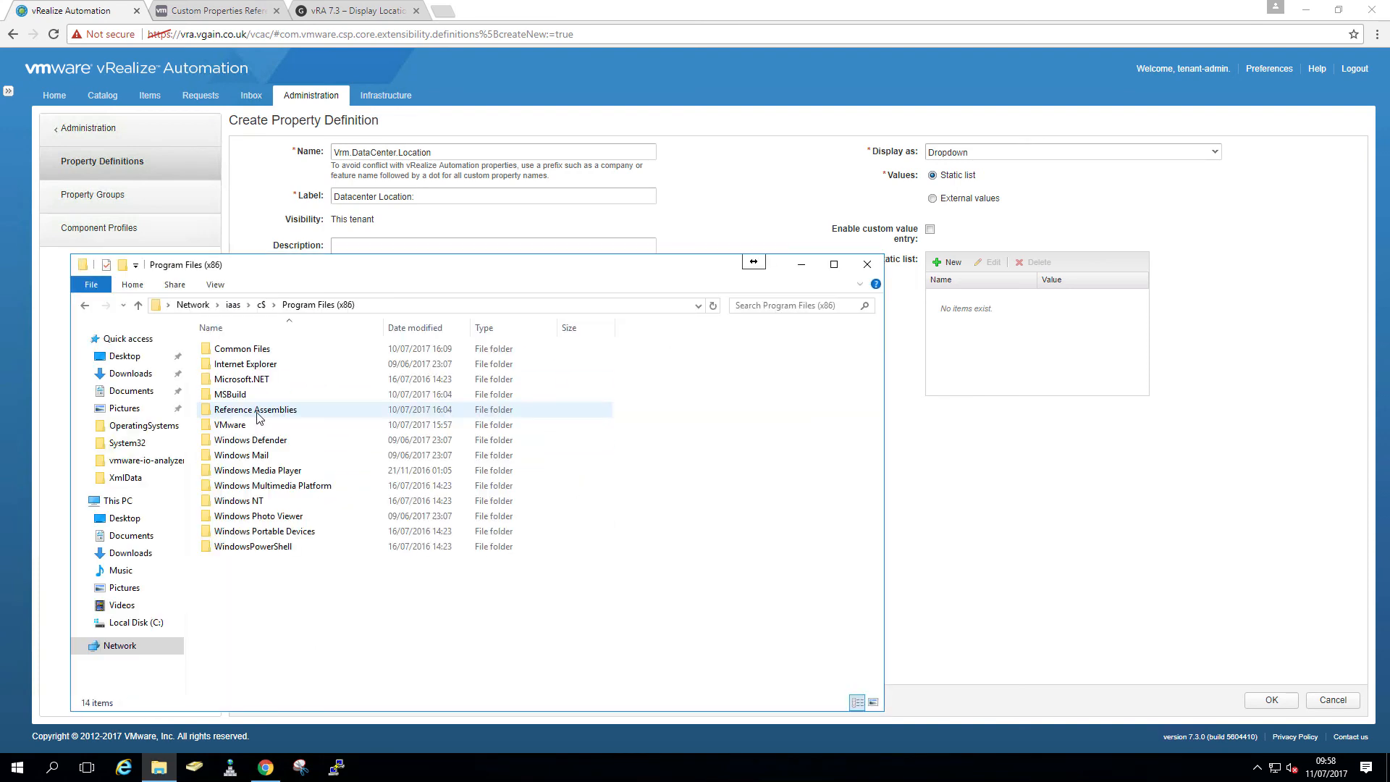
double_click(247, 425)
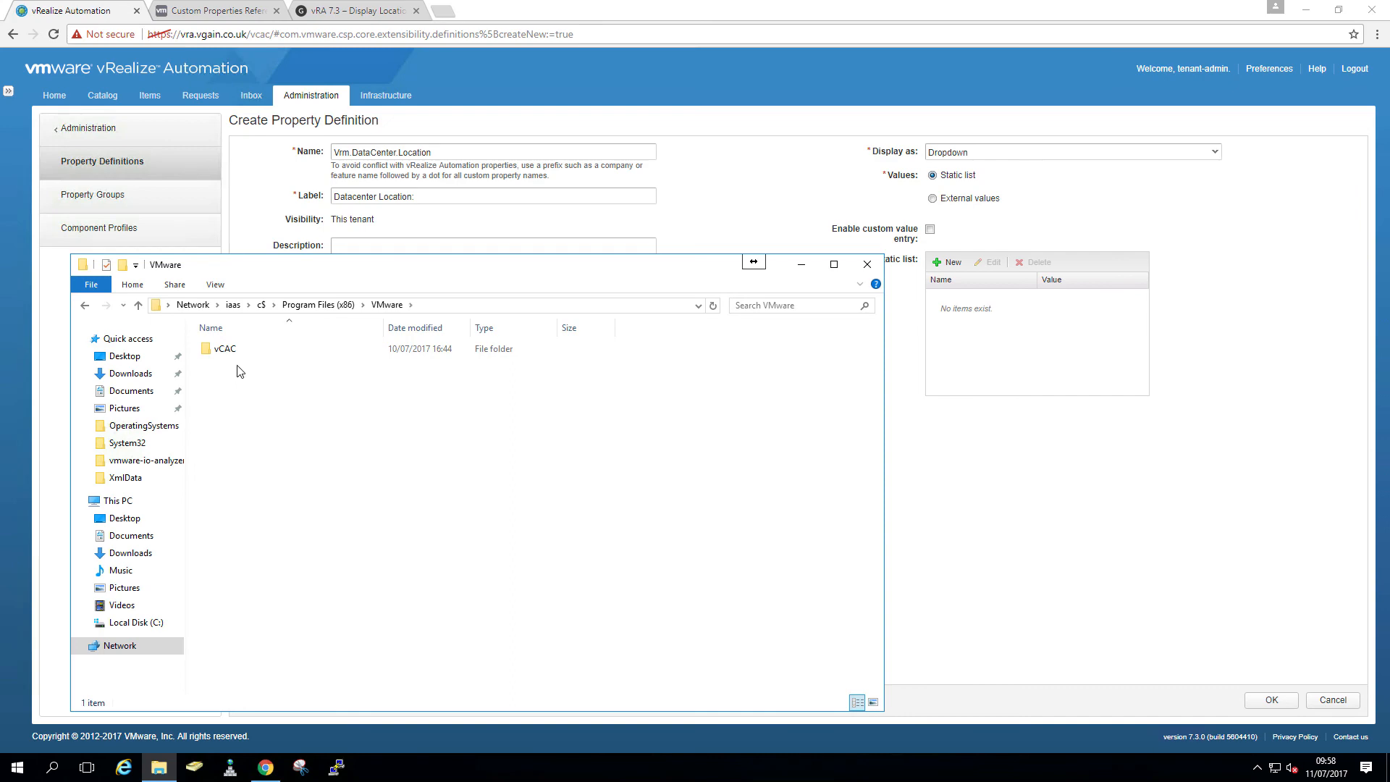
double_click(239, 351)
double_click(226, 500)
double_click(229, 532)
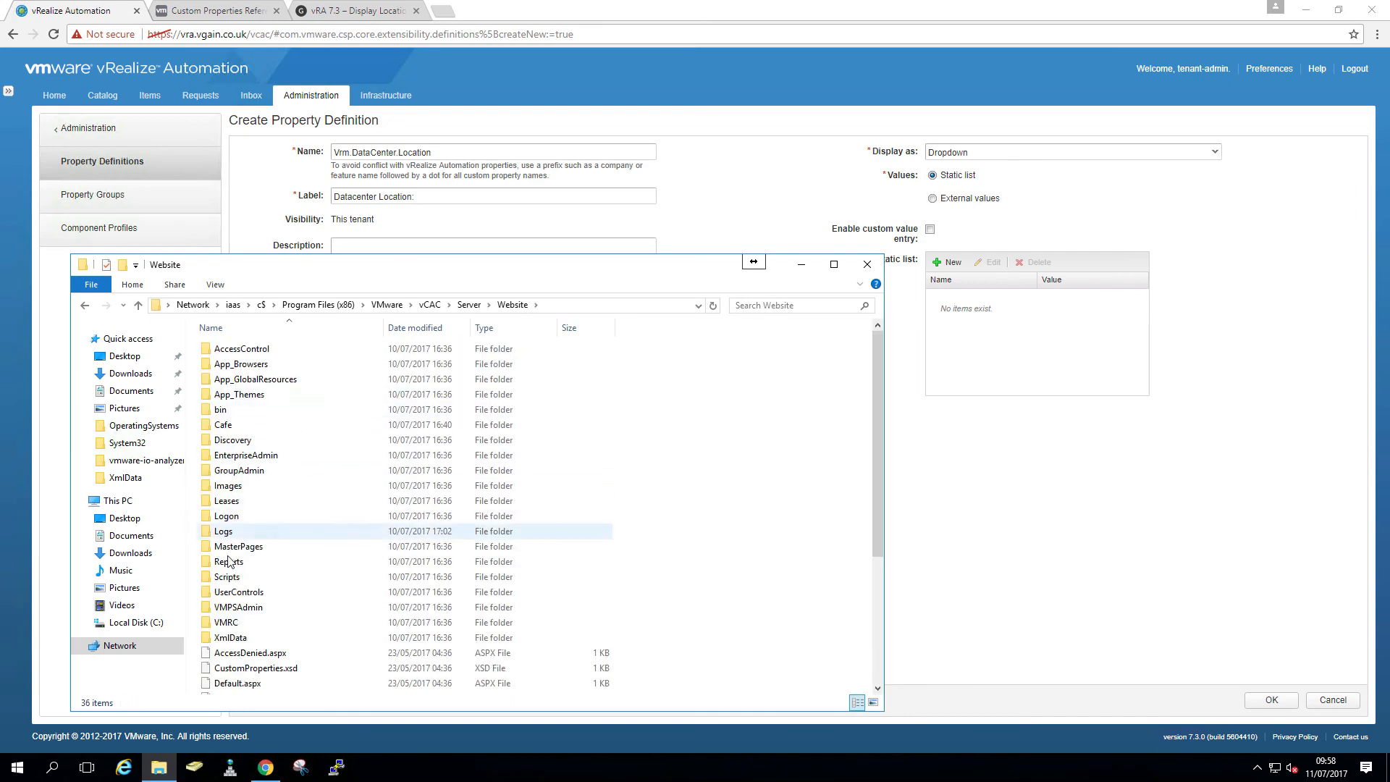
double_click(239, 348)
- Review DataCenterLocations.xml in Notepad for site names SiteA and SiteB, then close it
click(248, 349)
right_click(249, 351)
click(289, 376)
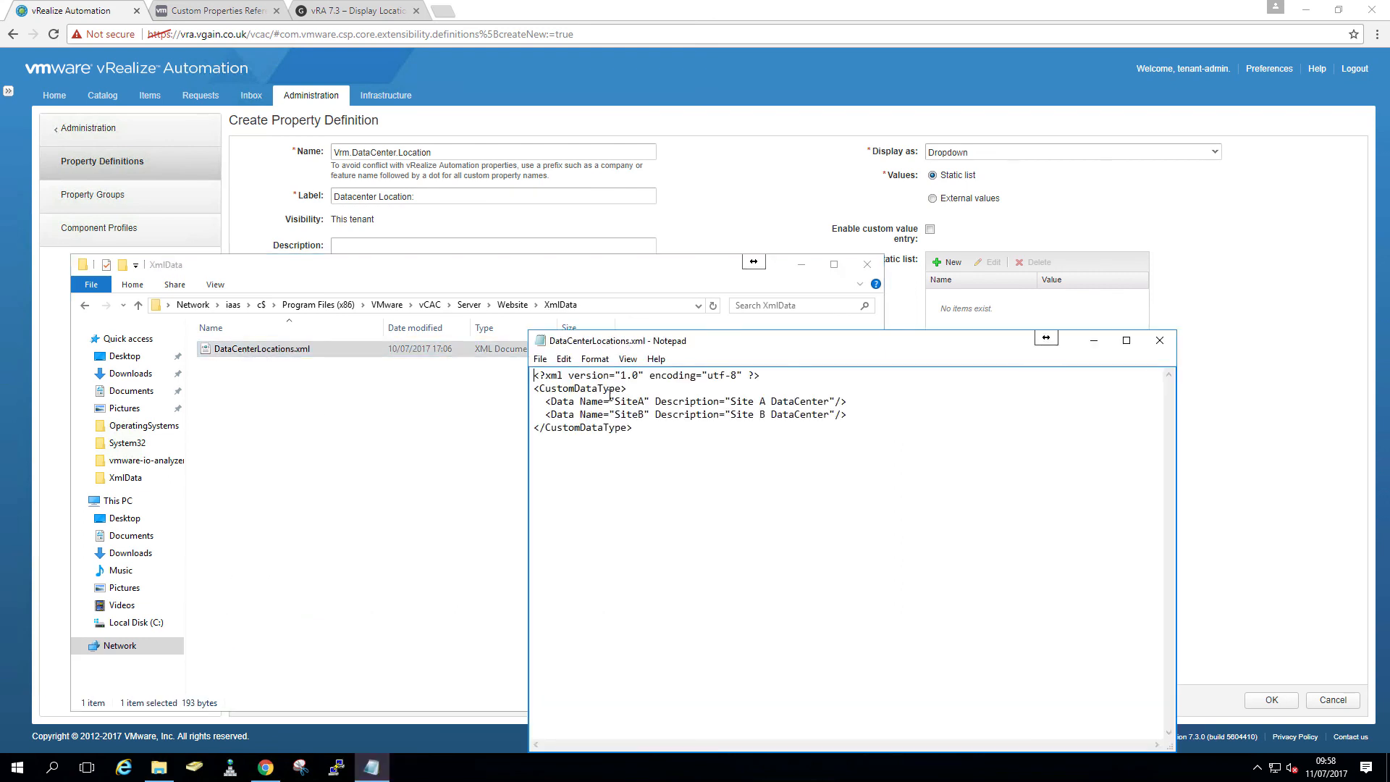
drag(615, 401, 645, 414)
click(1160, 340)
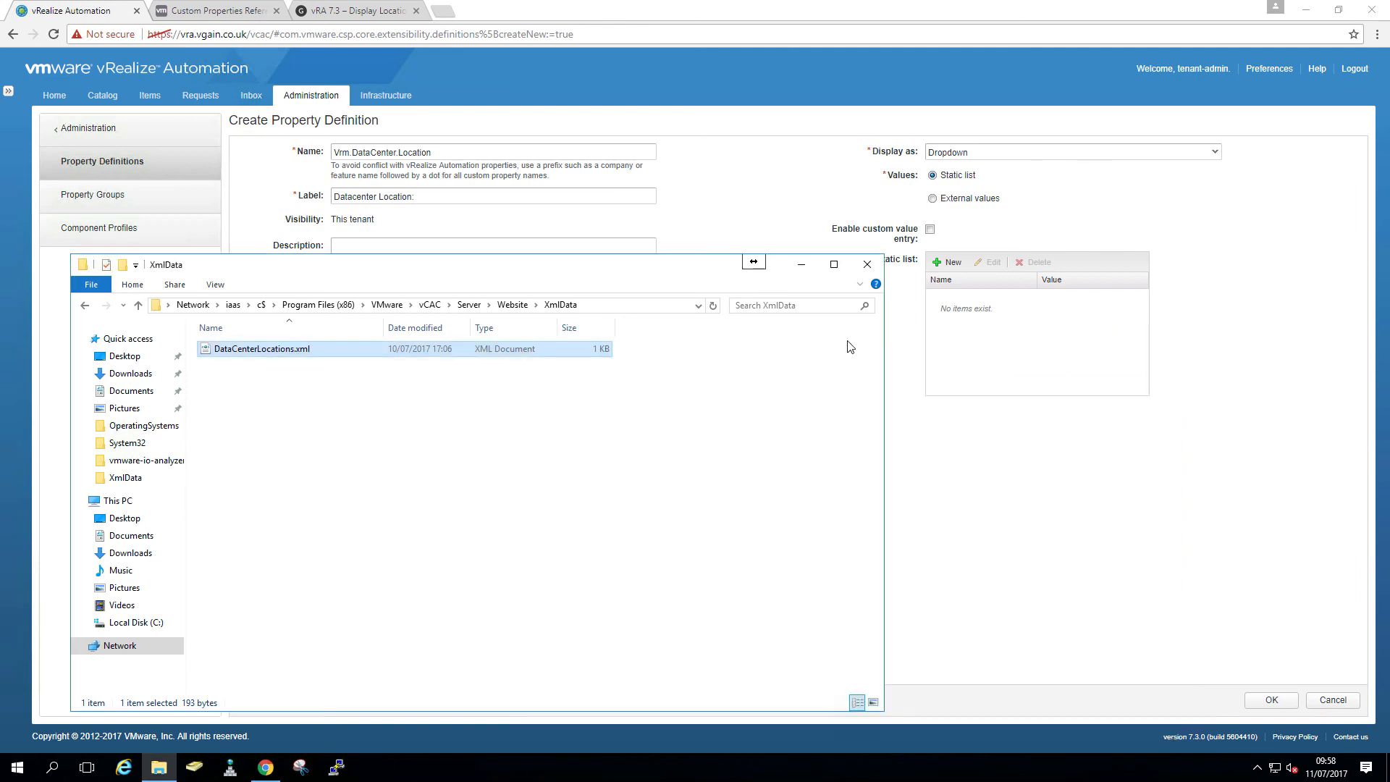
click(868, 263)
- Add static list entry VCSAA-01 with value SiteA
click(948, 262)
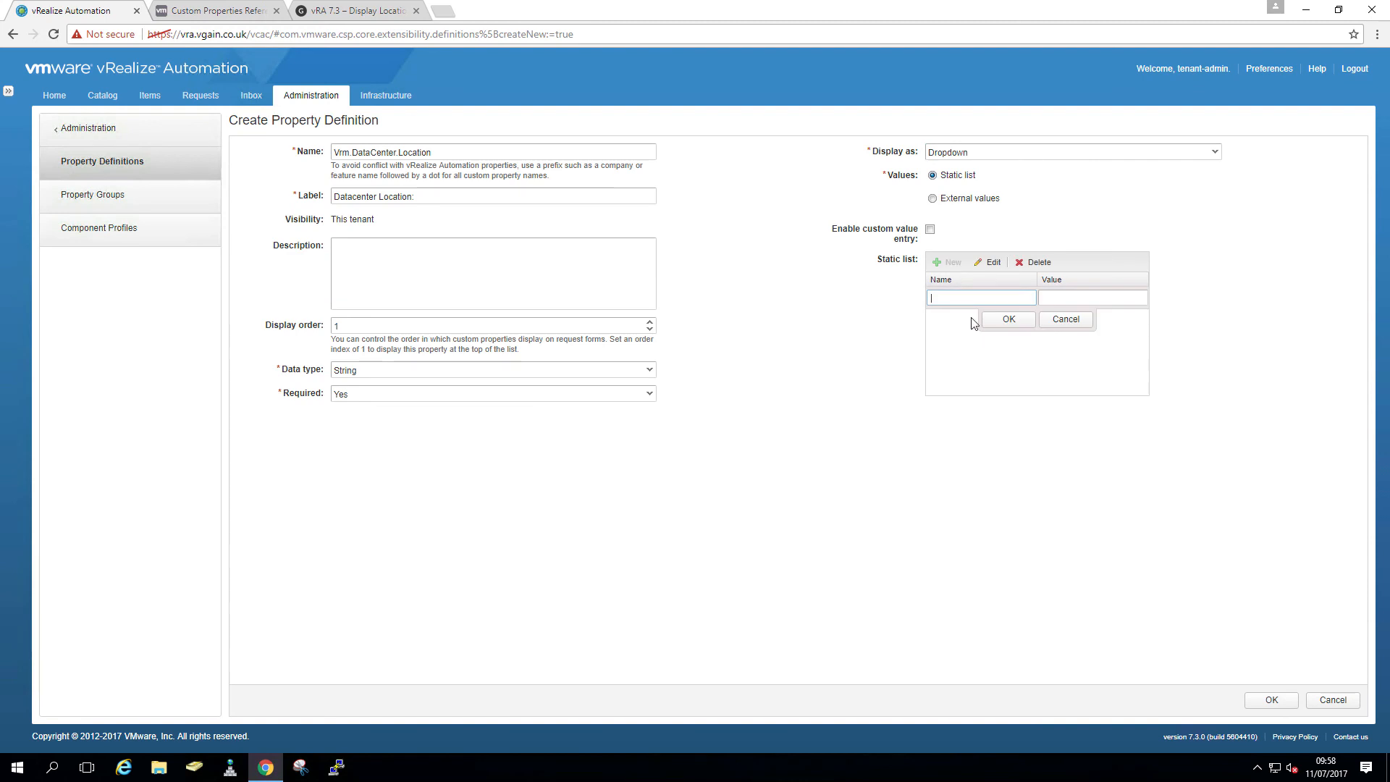
text(Site)
key(BackSpace)
key(BackSpace)
key(BackSpace)
key(BackSpace)
text(VCSA)
text(A091)
key(BackSpace)
text(-01)
click(1065, 300)
text(SiteA)
click(1008, 320)
- Add static list entry VCSAB-01 with value SiteB and save the property definition
click(945, 263)
text(VCSAB-01)
key(Tab)
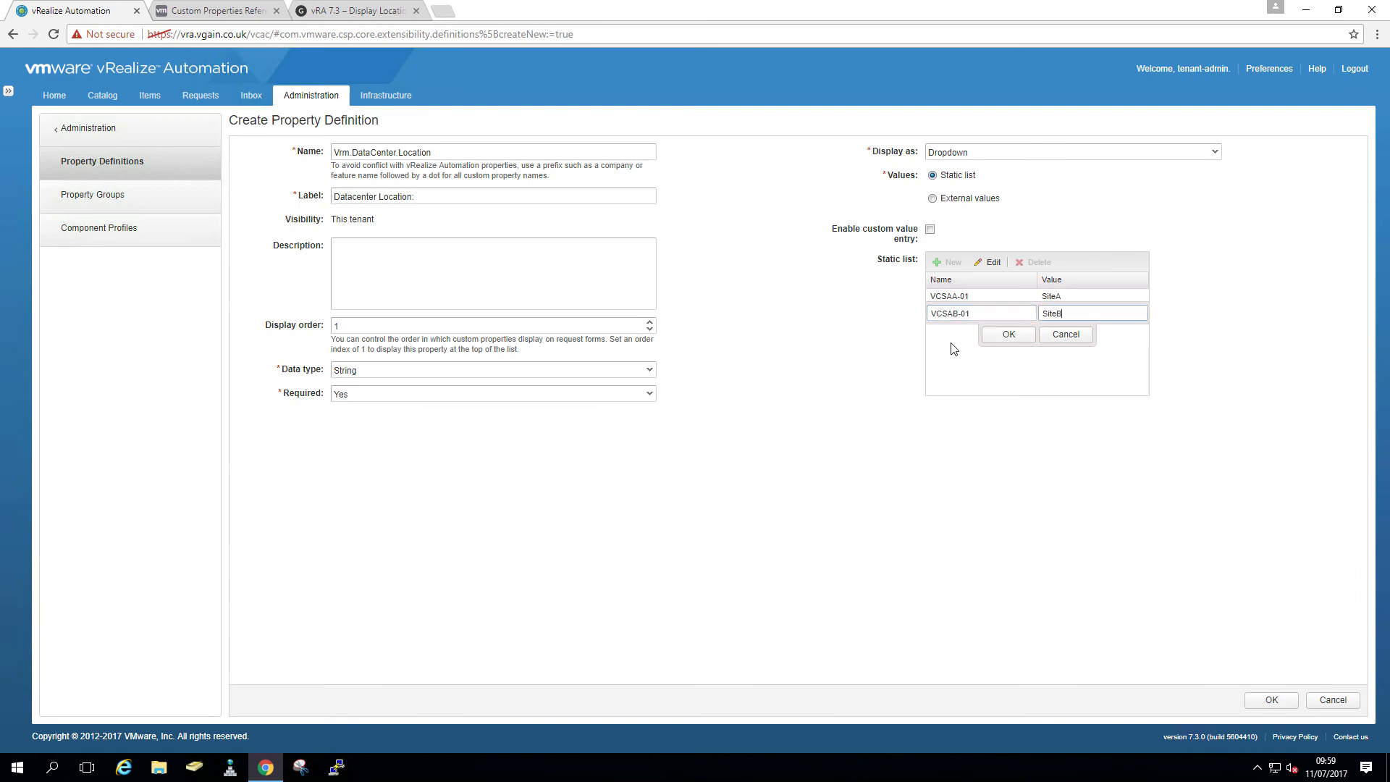
click(1012, 335)
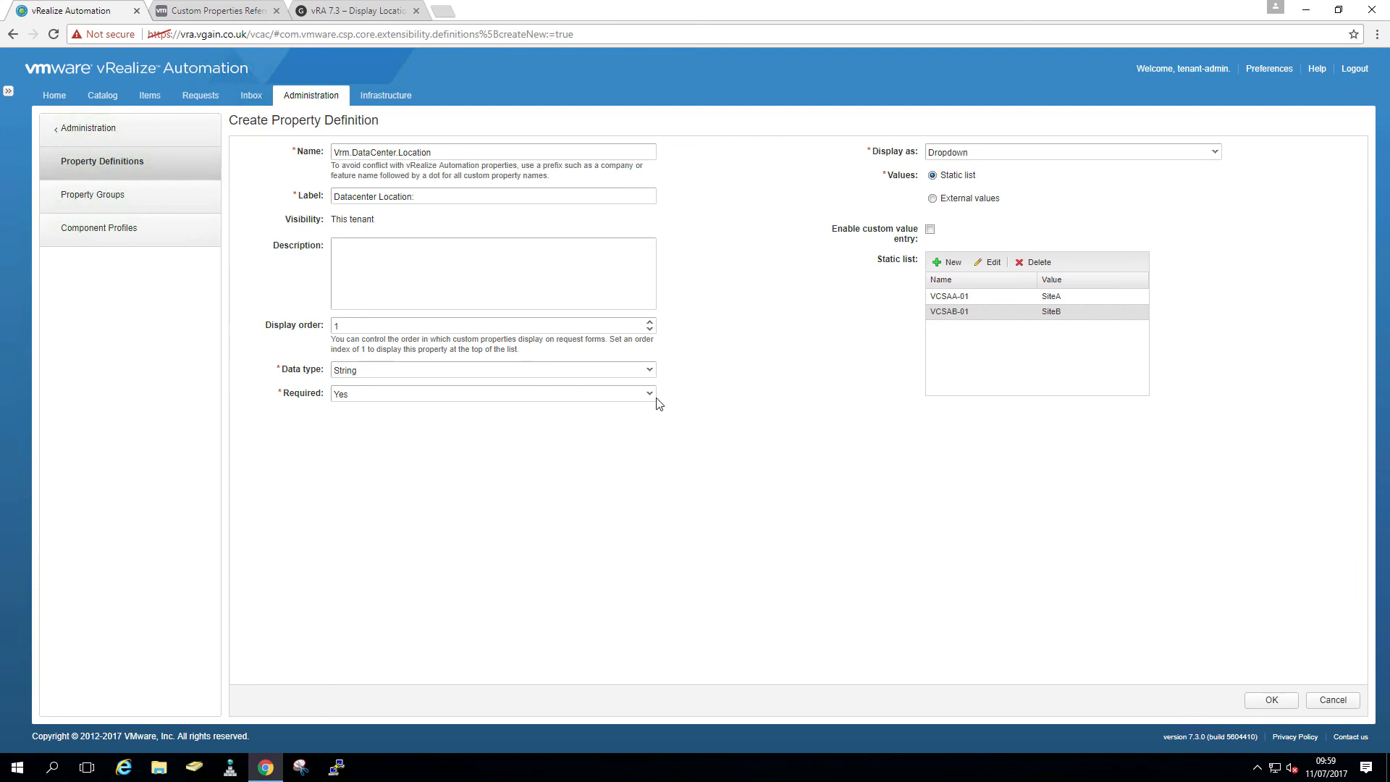
click(1272, 701)
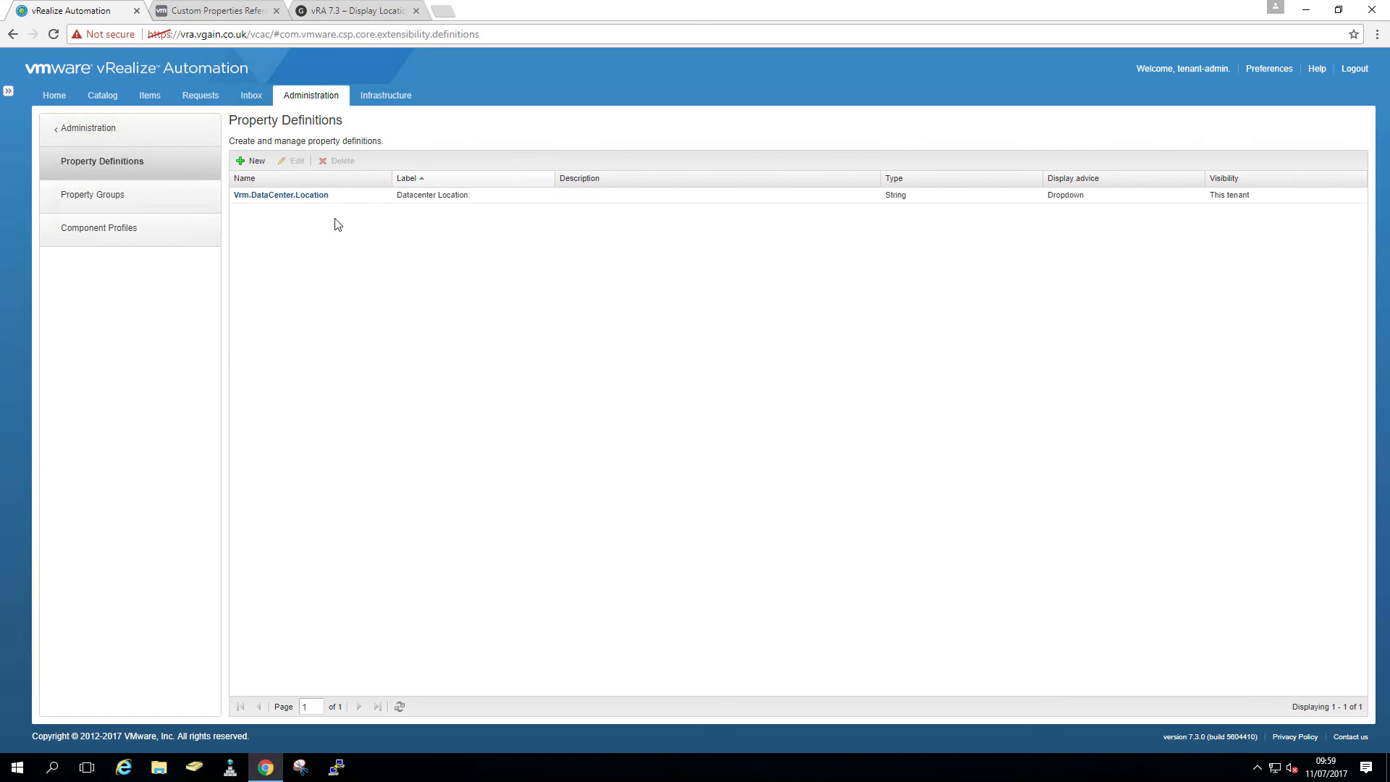
- Sign out, sign back in as the catalog administrator, and open Design > Blueprints
click(1361, 72)
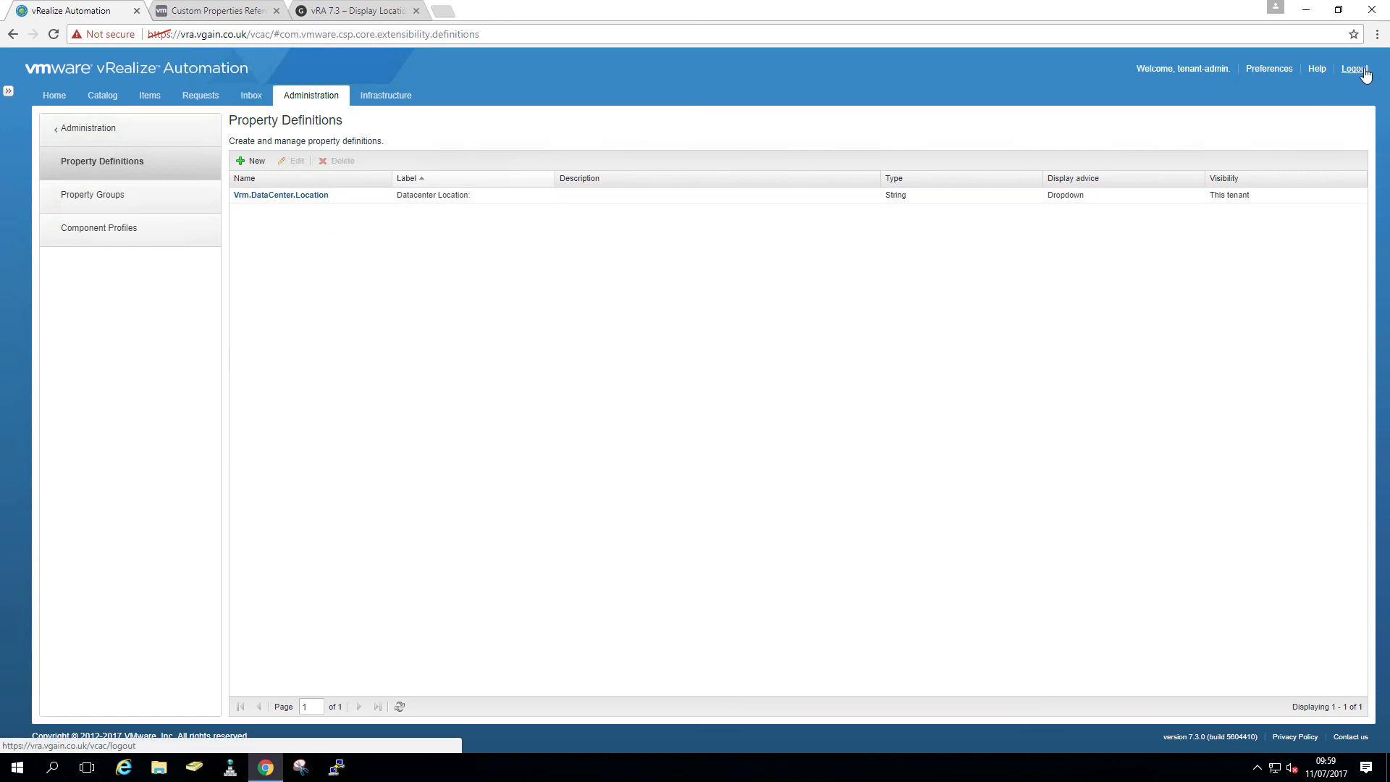
click(668, 432)
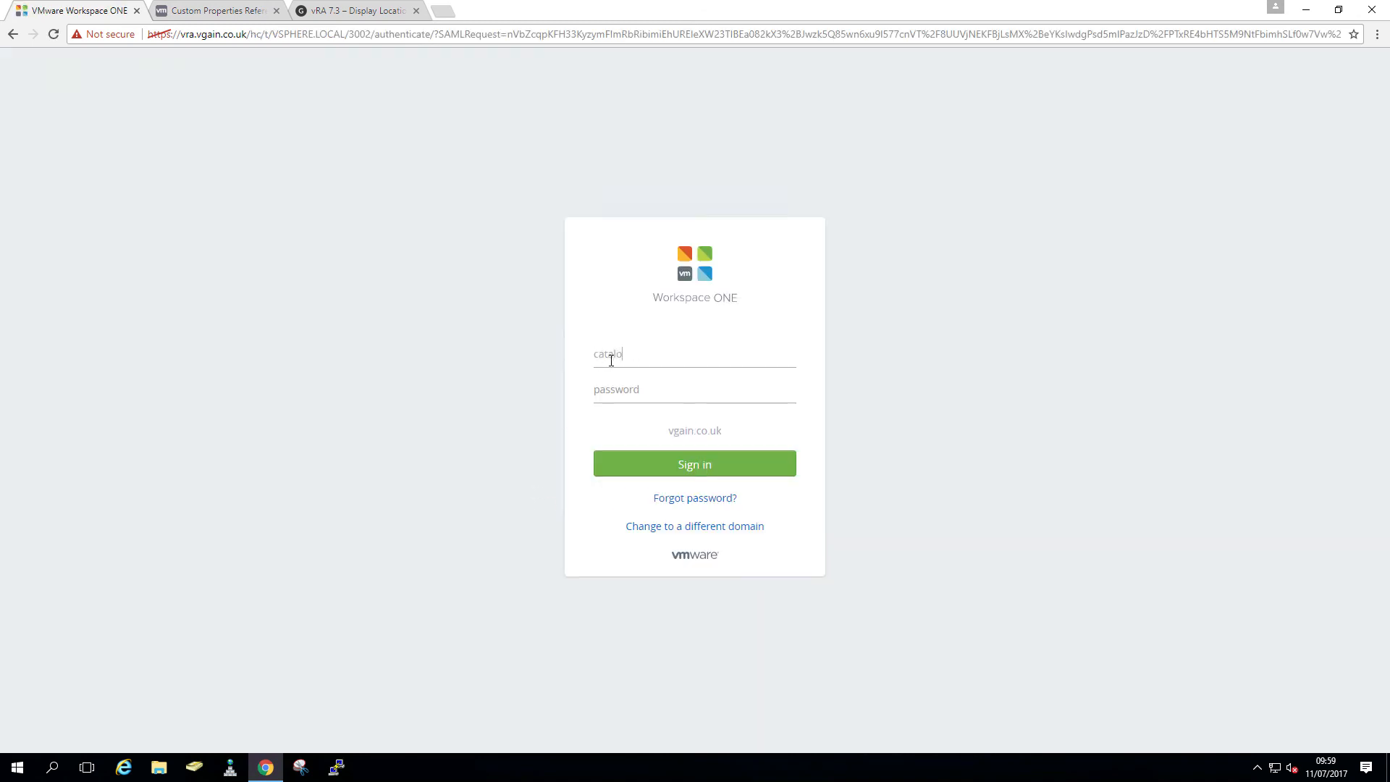
text(***)
click(685, 464)
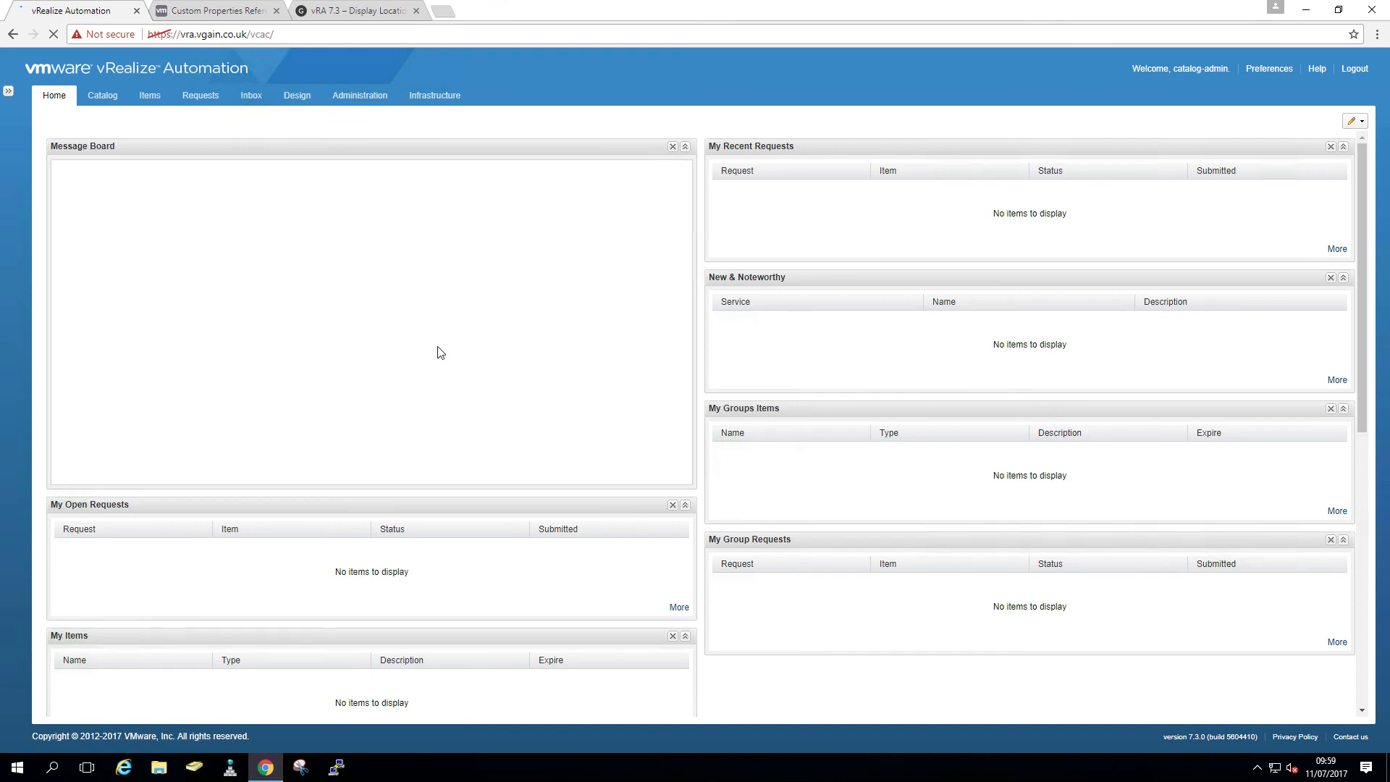
click(296, 99)
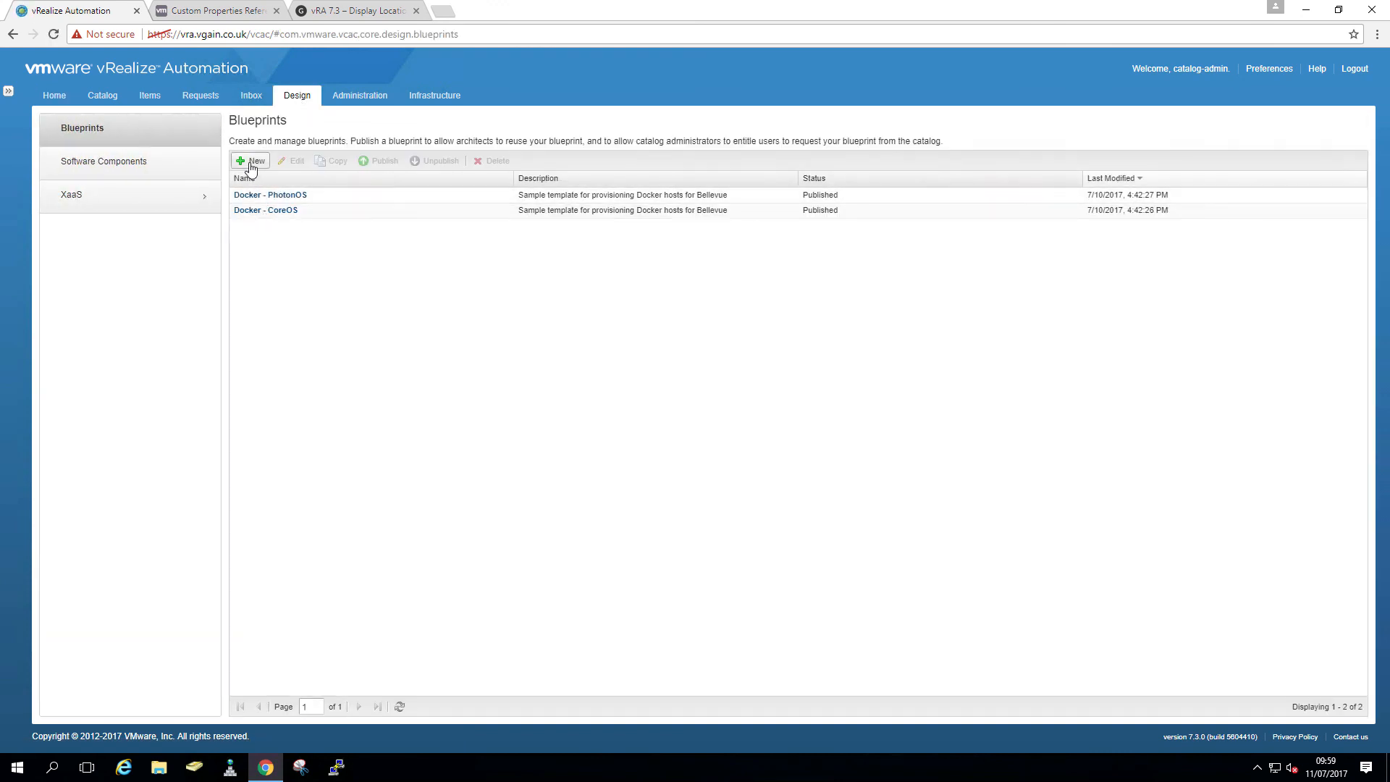
- Create blueprint Windows2016 and add a vSphere machine with ID Server2016
click(252, 162)
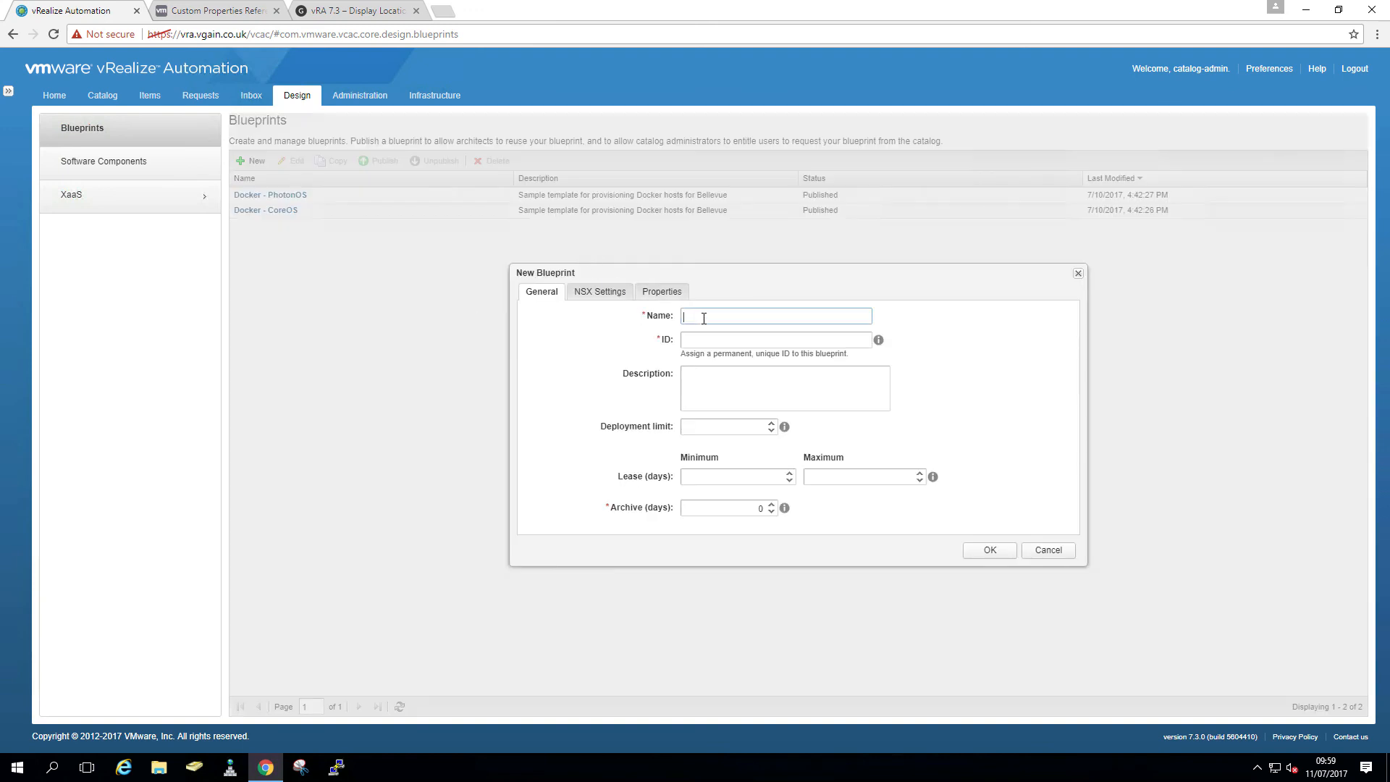
text(Windows2016)
click(992, 554)
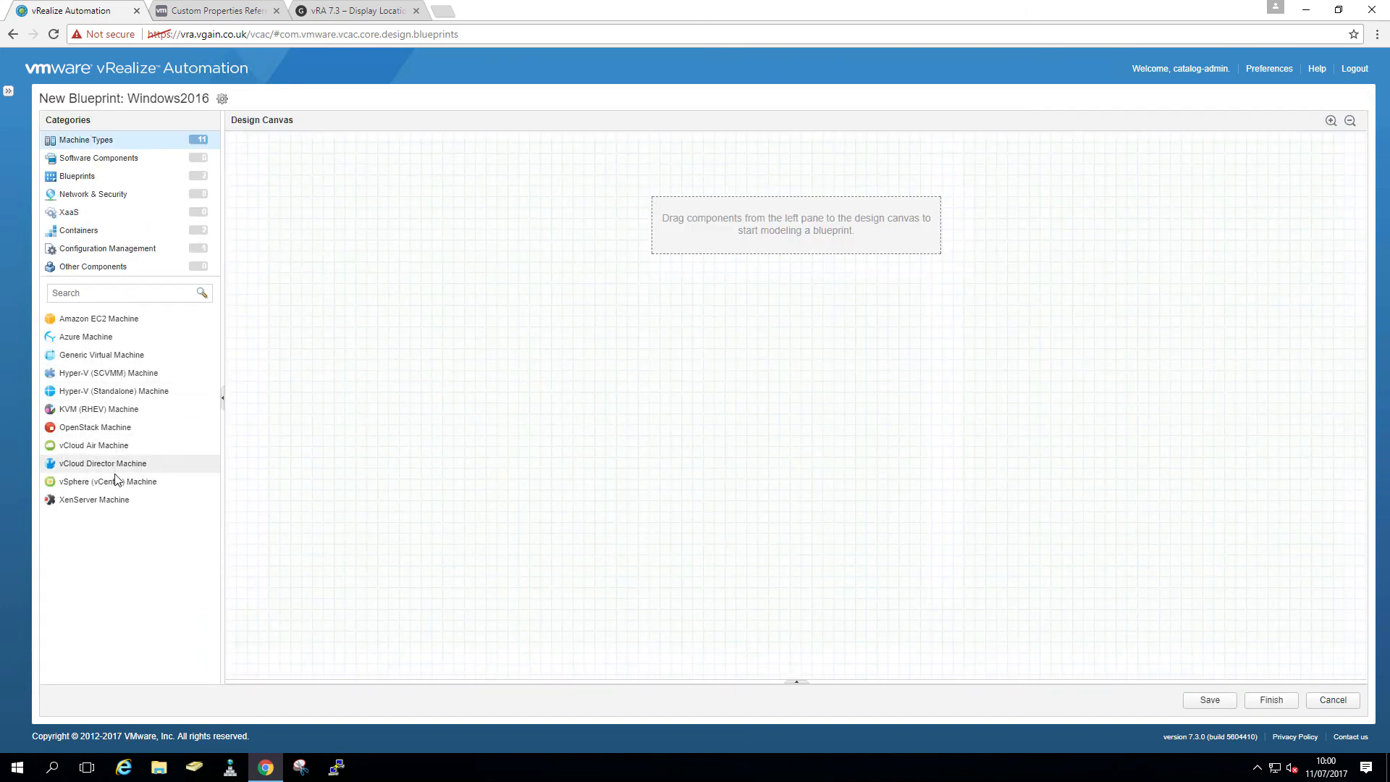
drag(162, 482, 562, 369)
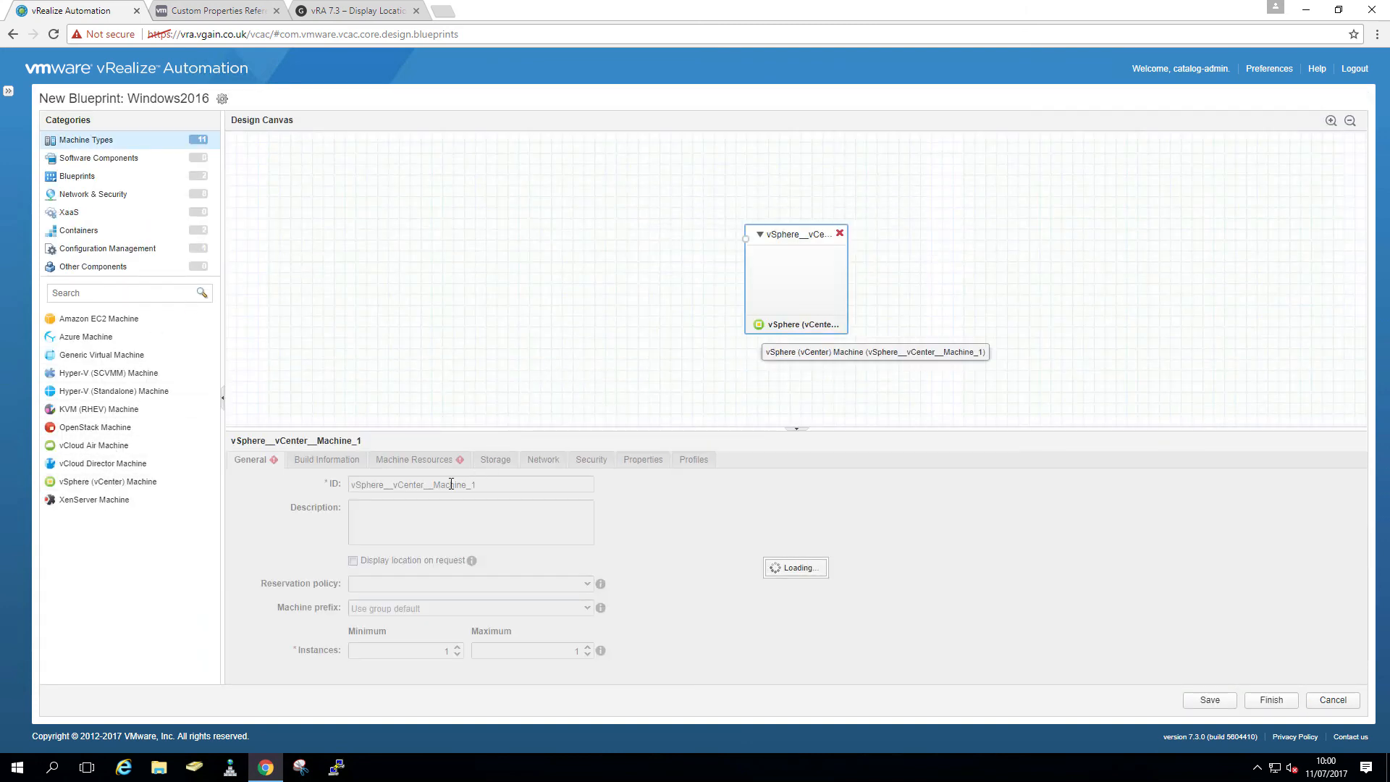
click(316, 485)
text(Server2016)
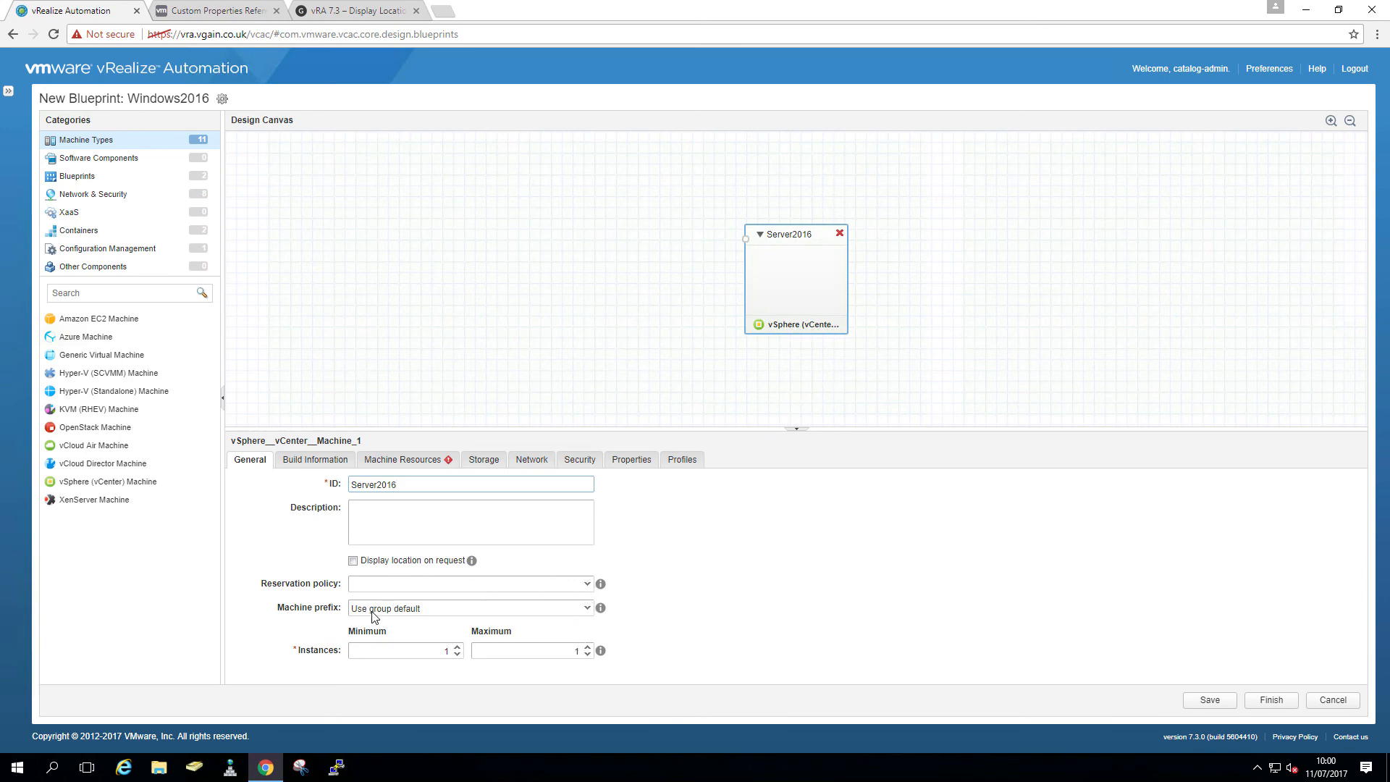
- Set Server2016's build action to Linked clone from Server2016-LinkedClone
click(316, 464)
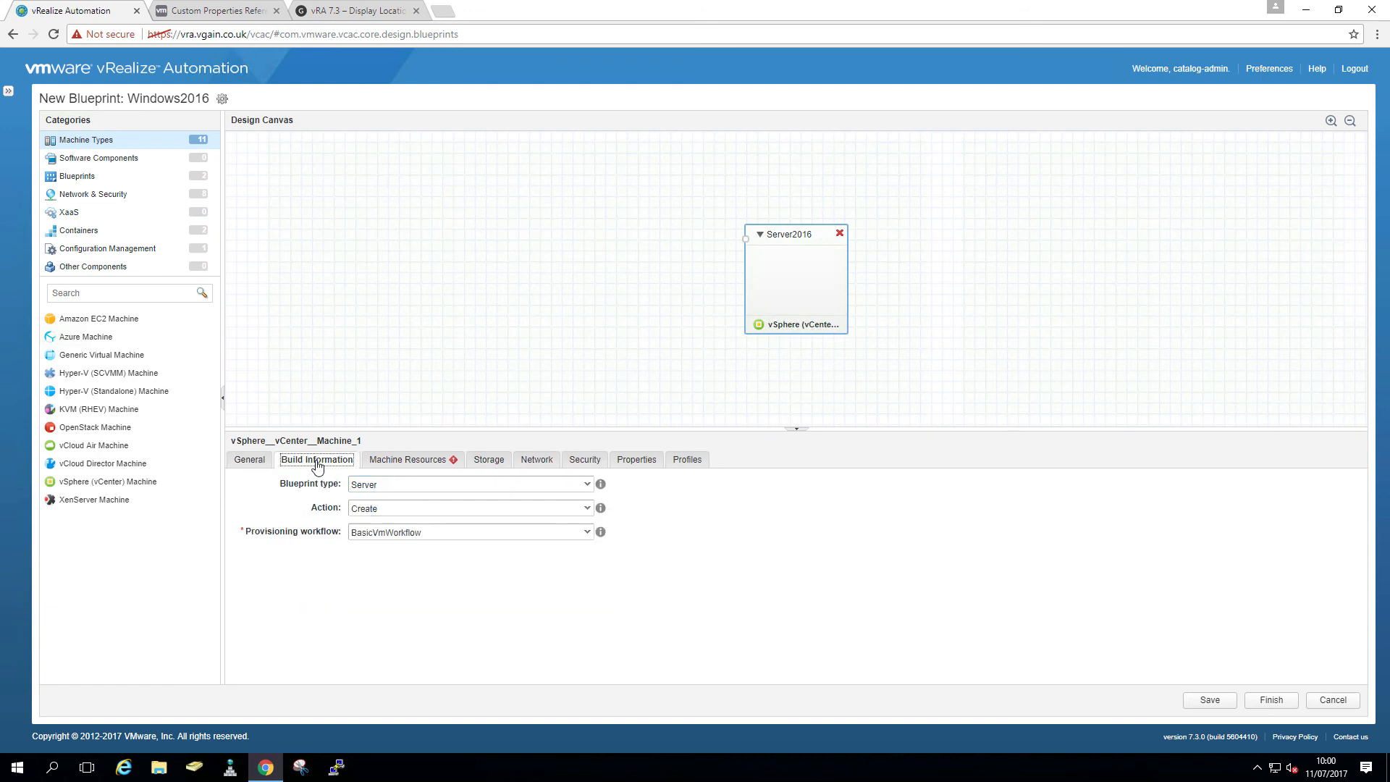
click(500, 509)
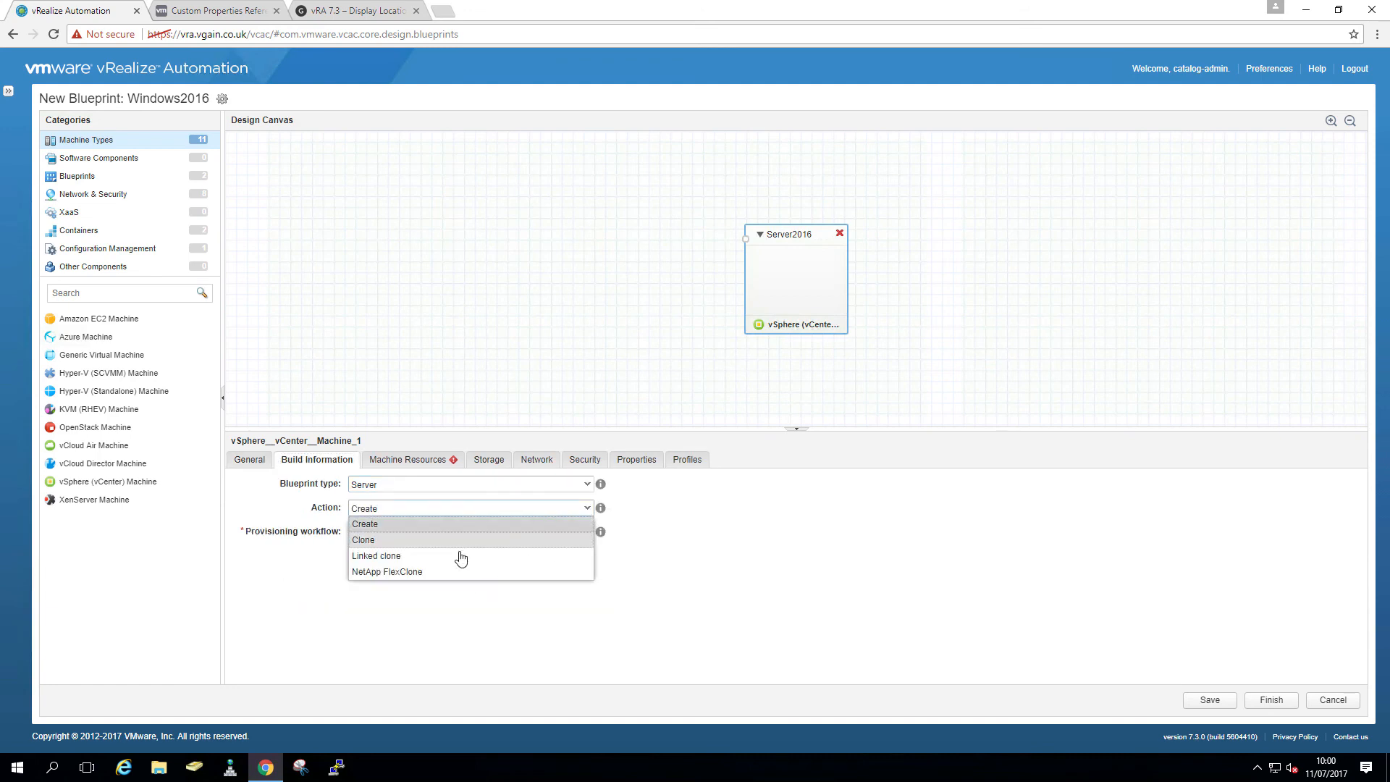
click(455, 555)
click(583, 557)
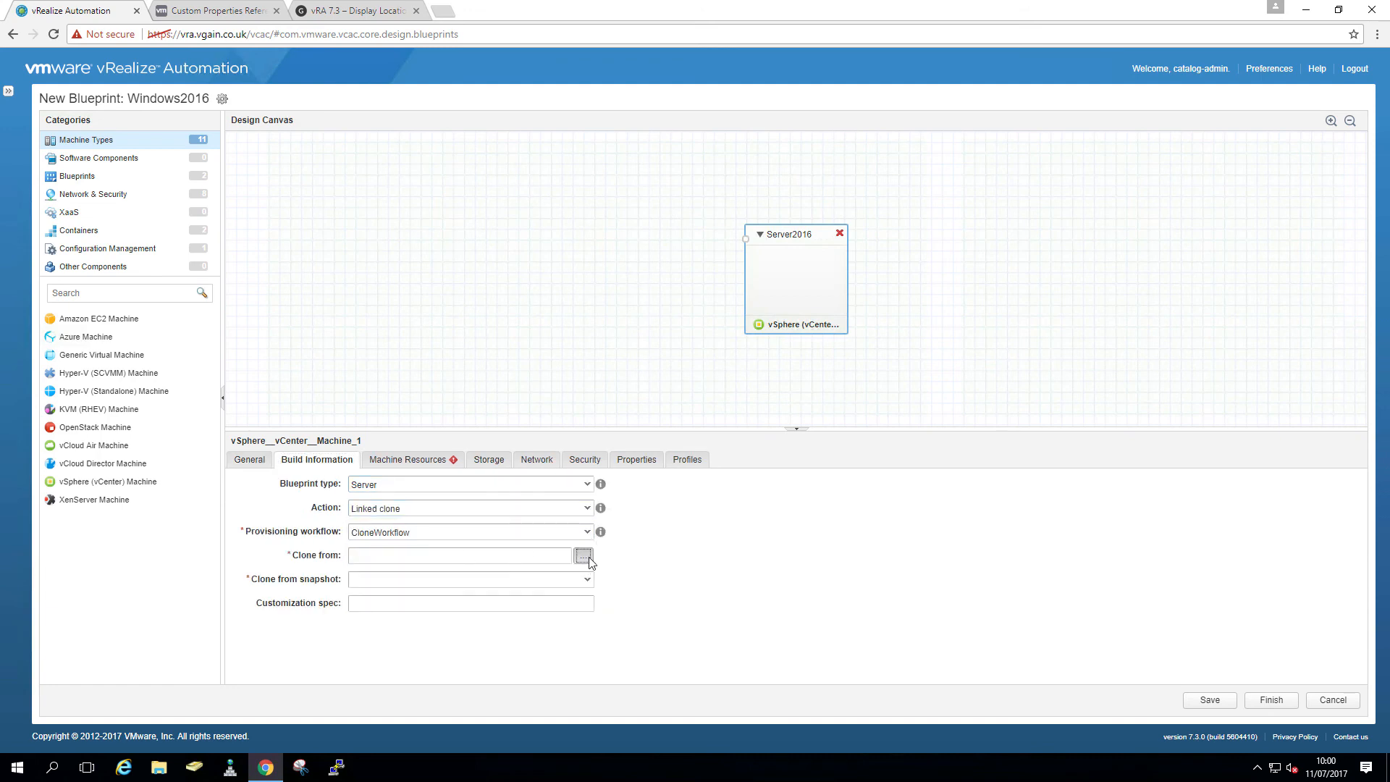
click(500, 364)
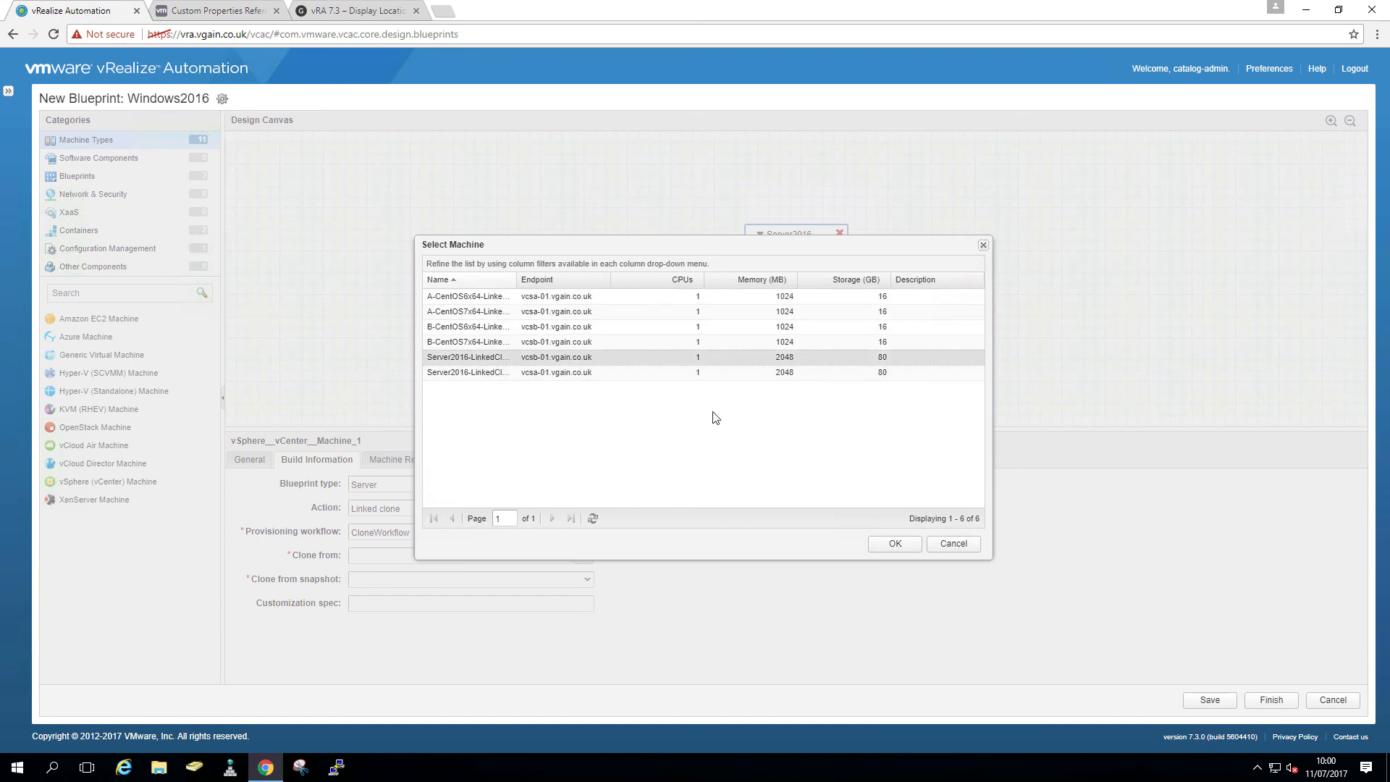
click(881, 547)
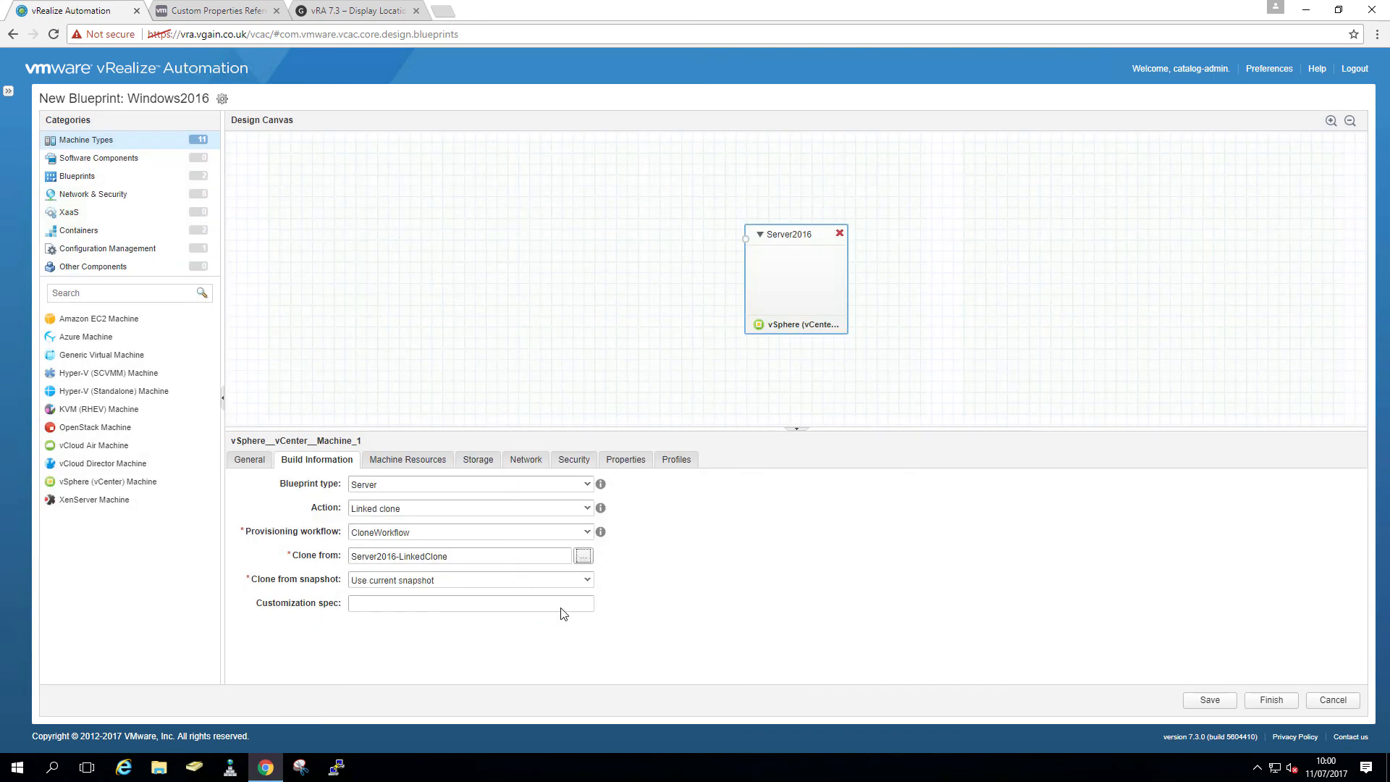
- Launch the Flash vSphere Web Client from vcsam-01 in a new tab
click(444, 13)
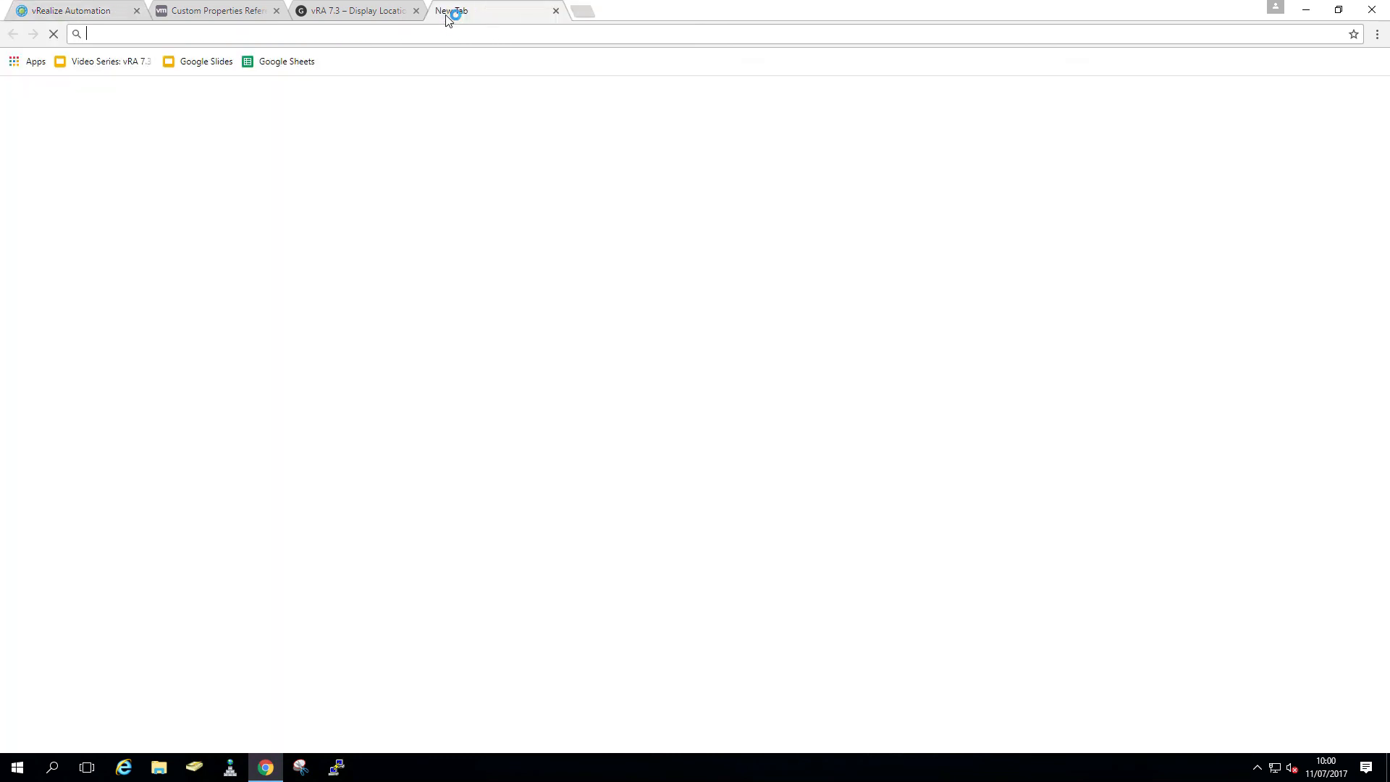
text(vcsam-01.vgain.co.uk)
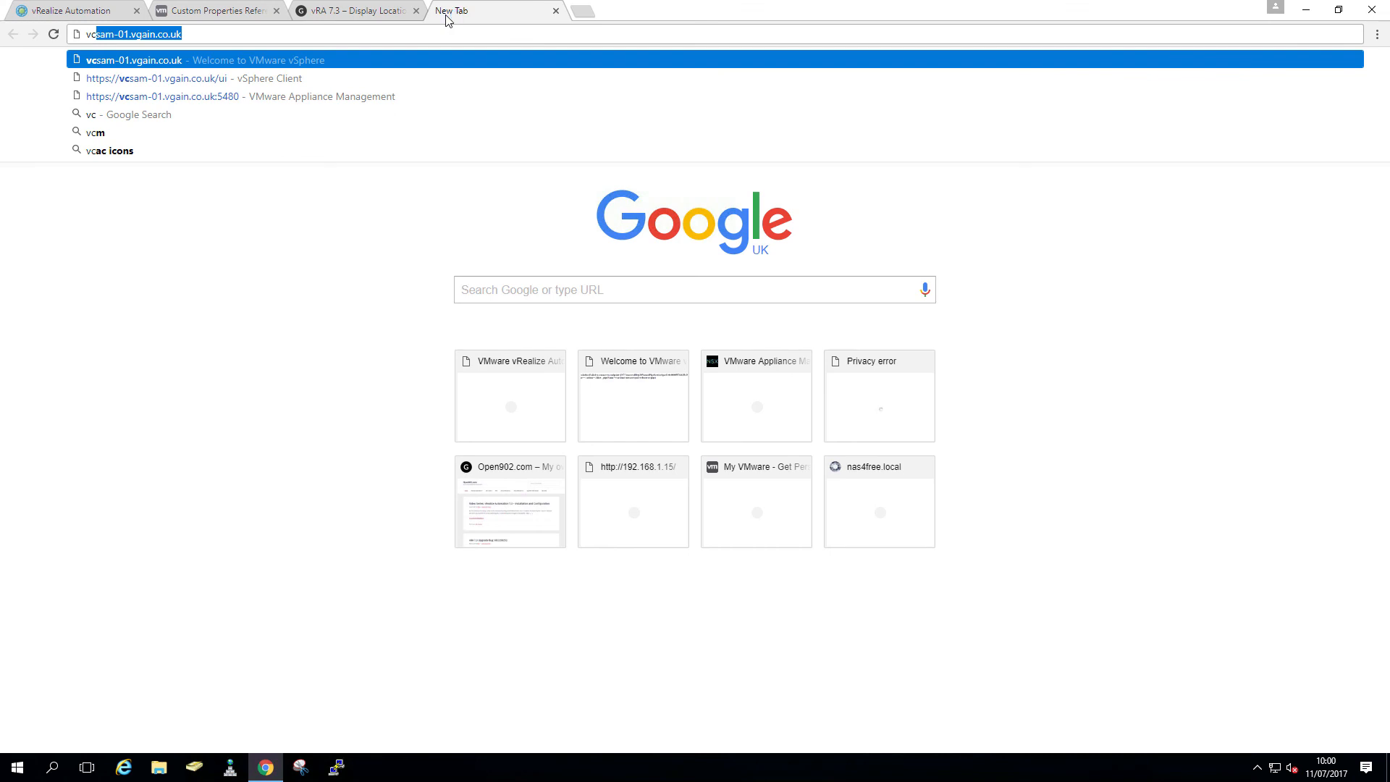
key(Return)
click(130, 144)
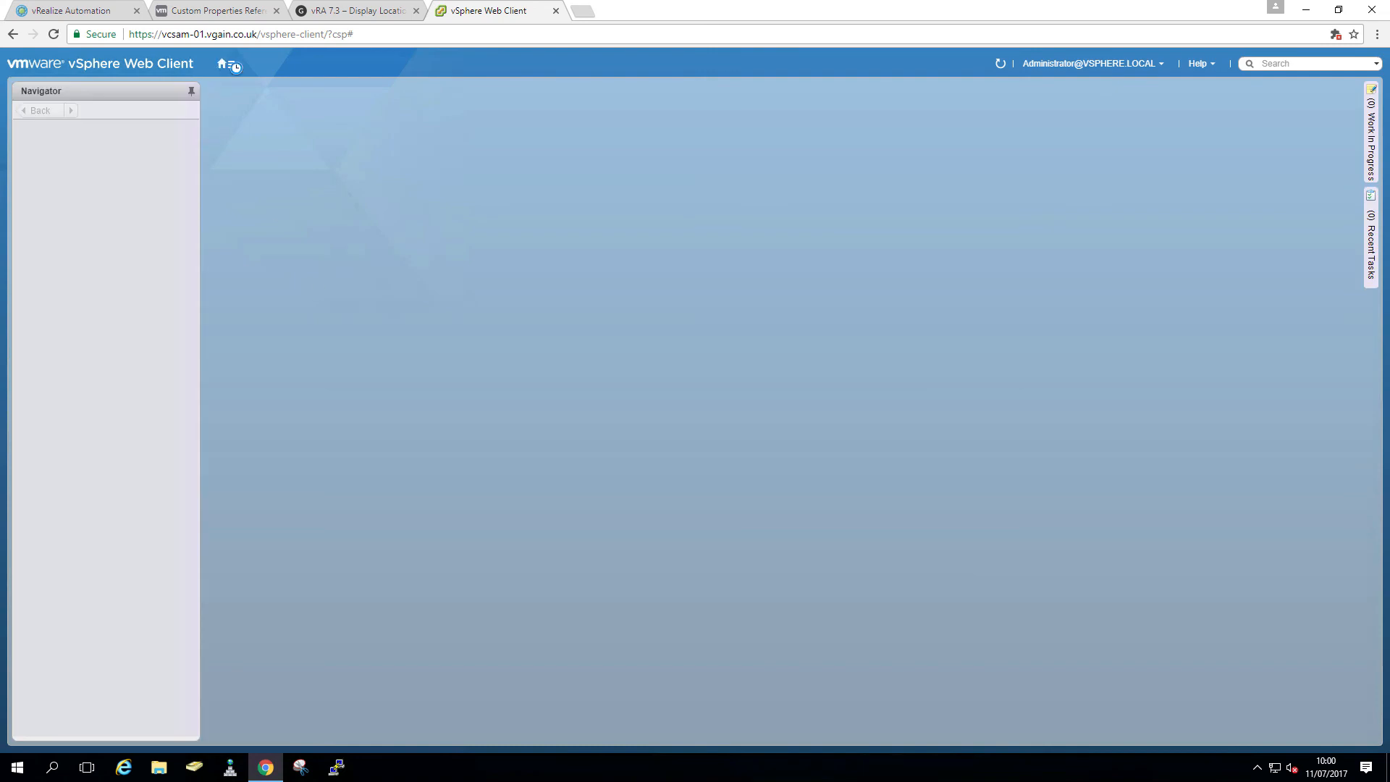
- Find the vRA-Win2016 spec in Customization Specification Manager for vcenter vcsaa-01.vgain.co.uk
click(232, 64)
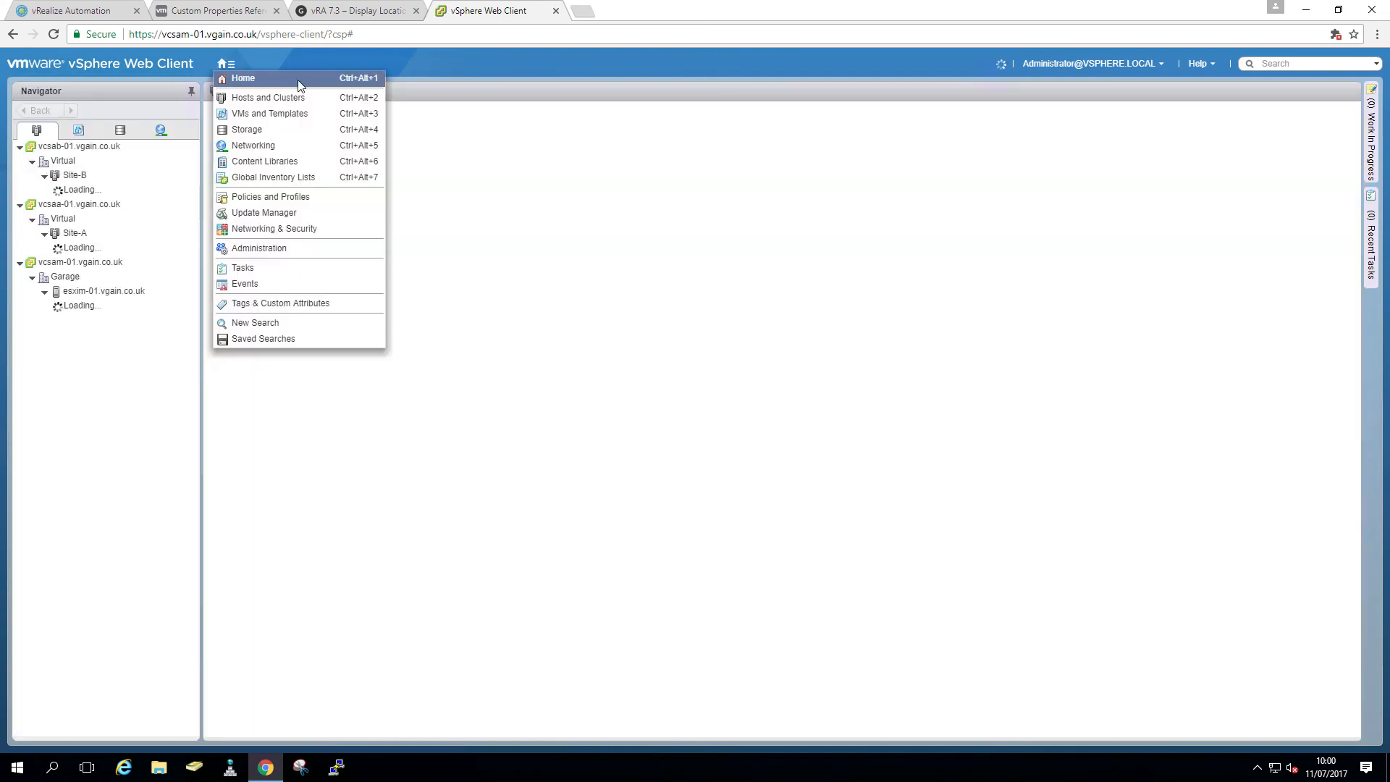
click(268, 75)
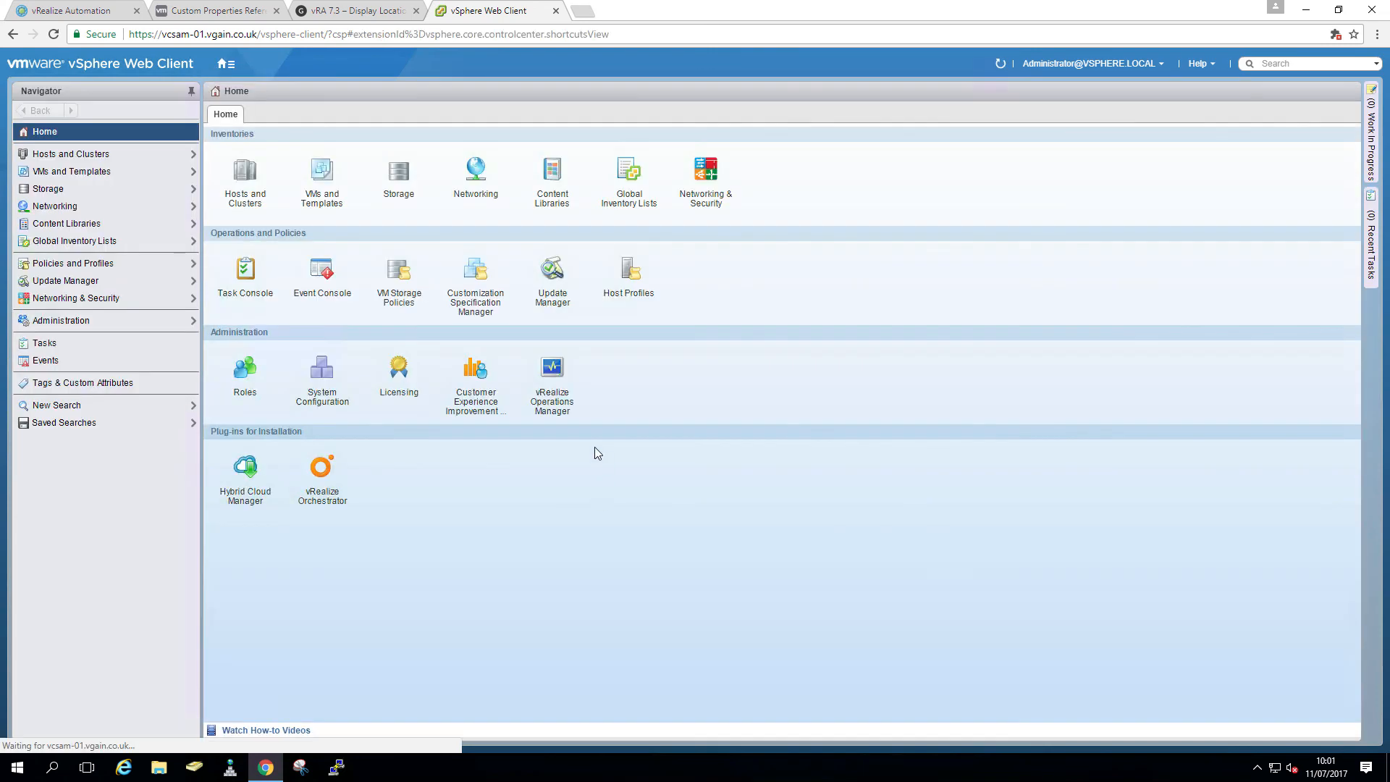
click(476, 277)
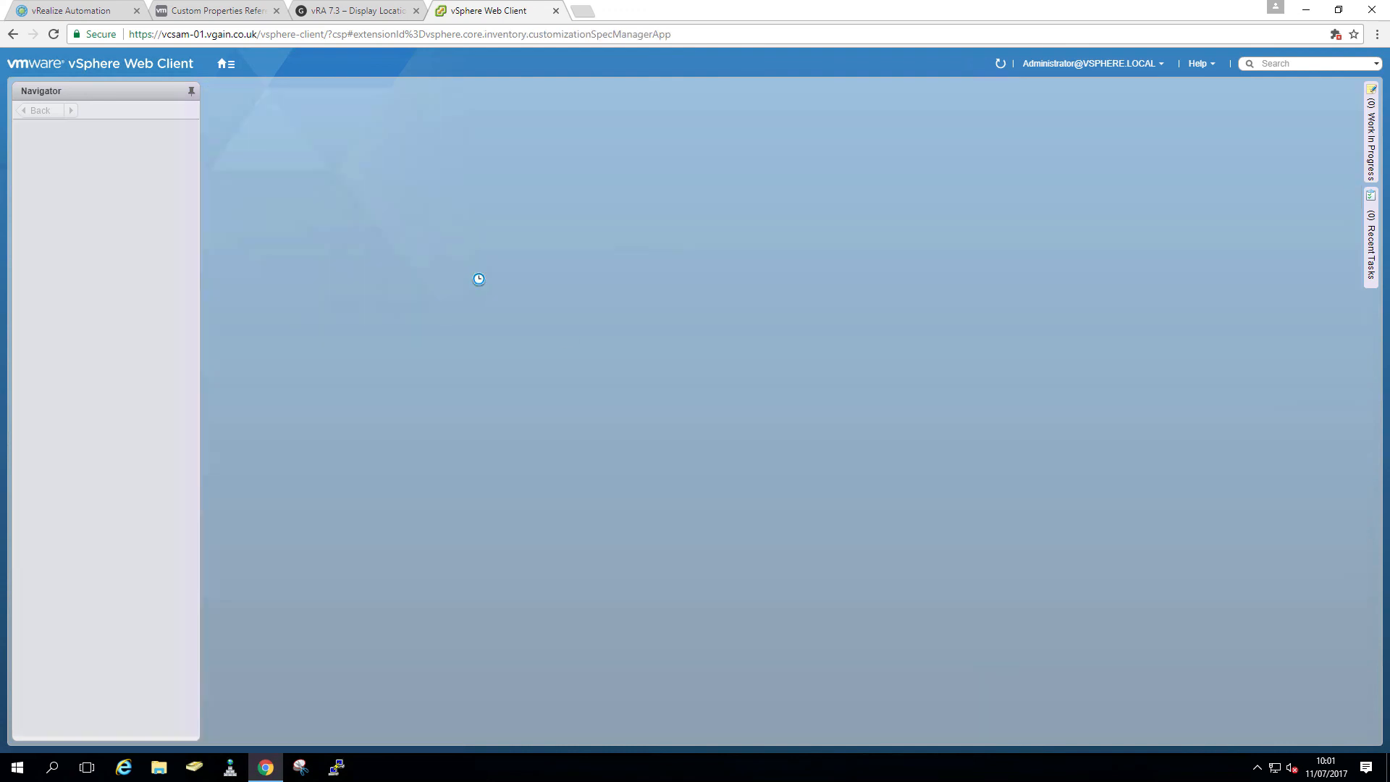
click(357, 111)
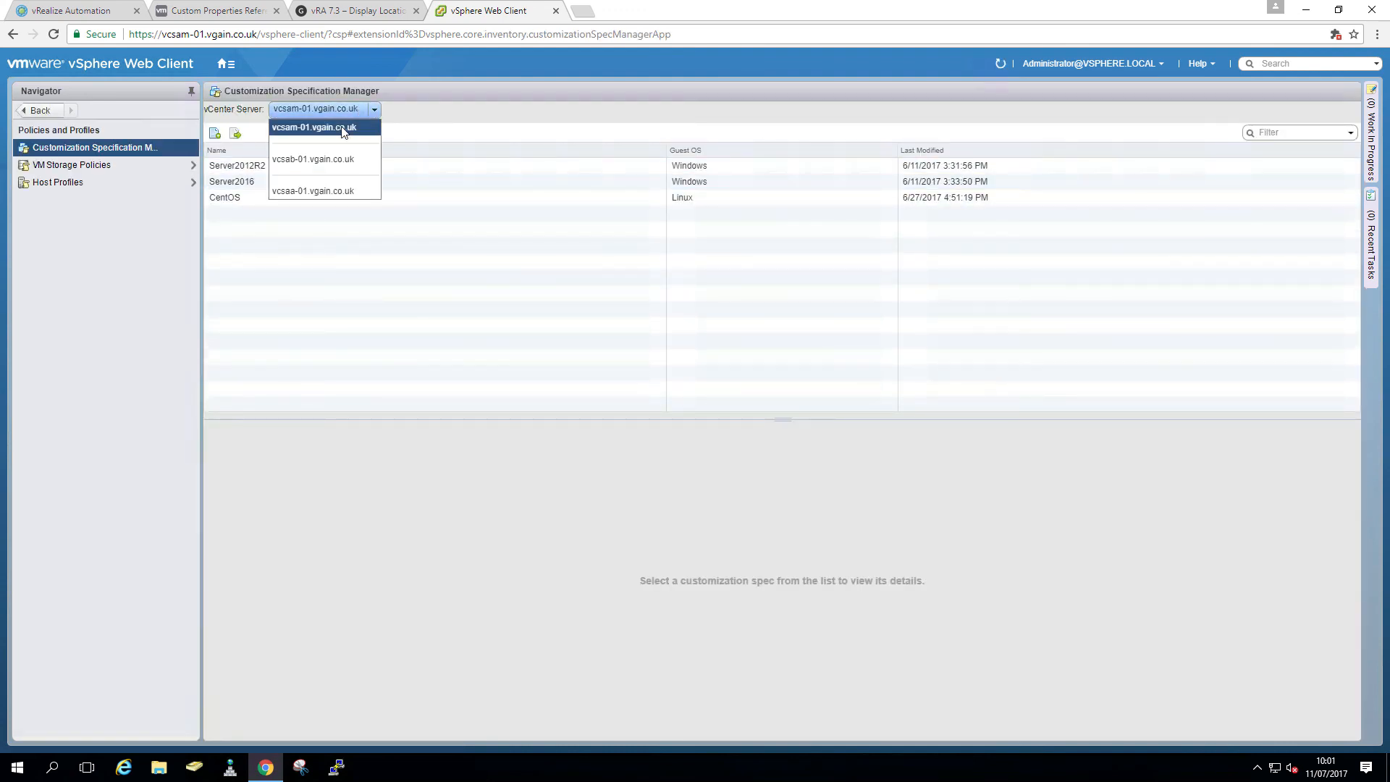
click(319, 191)
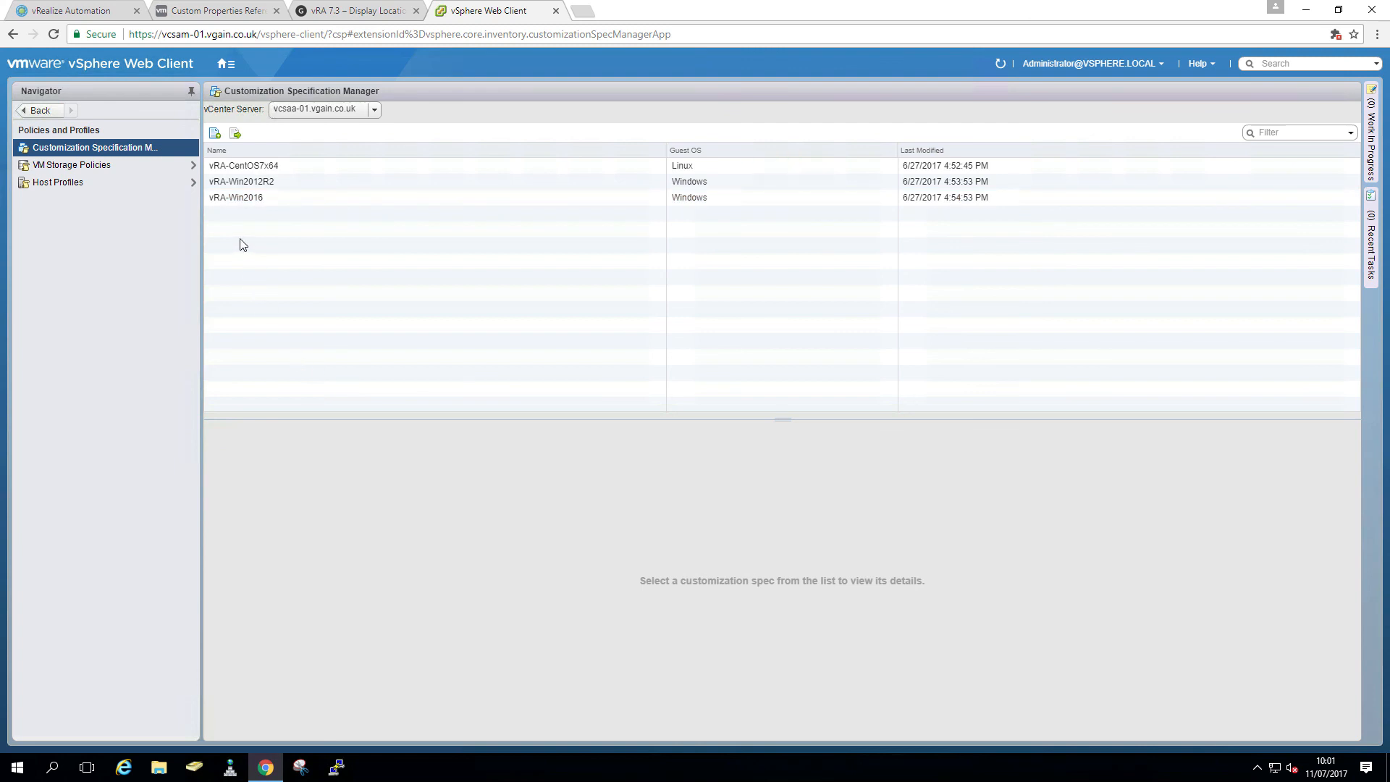
click(218, 201)
click(106, 16)
- Use customization spec vRA-Win2016 and set maximums to 4 CPUs, 8192 MB memory, 250 GB storage
click(475, 602)
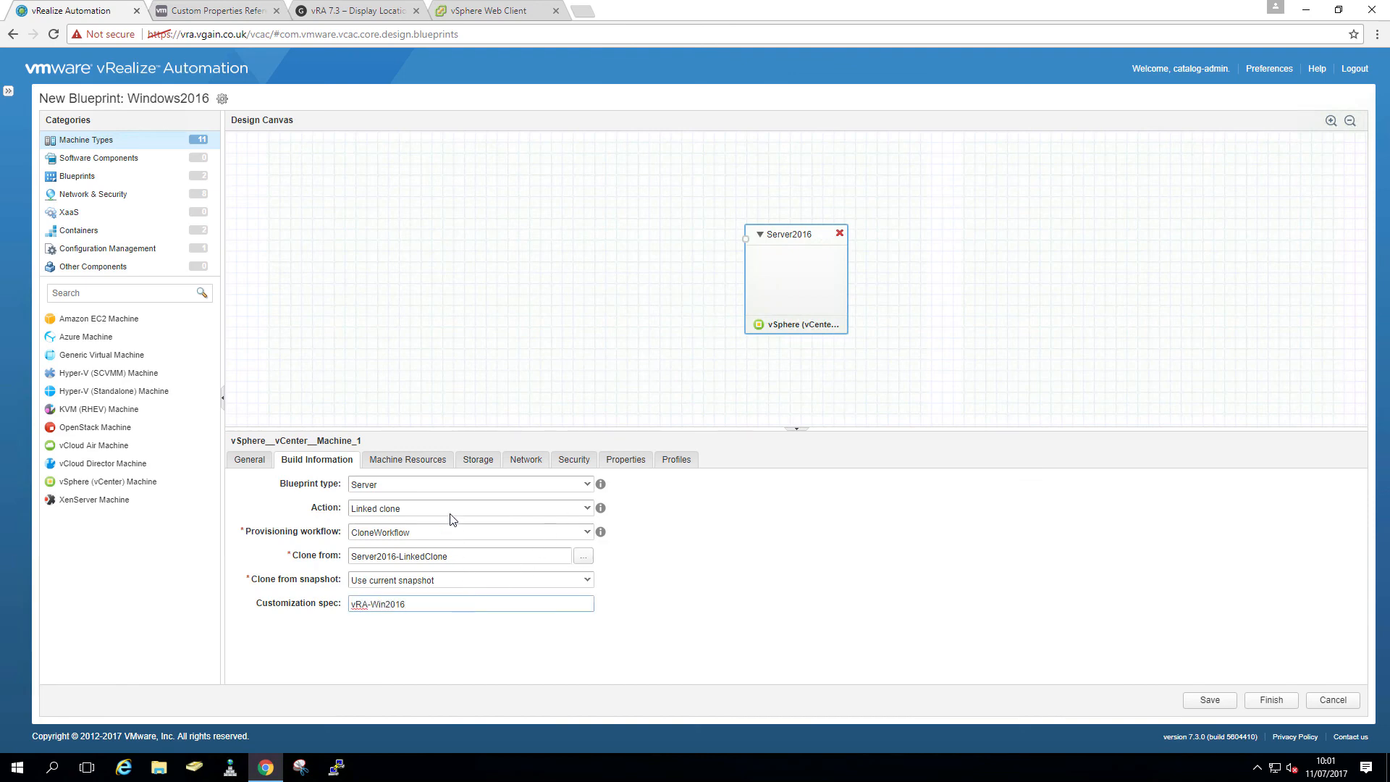
click(433, 465)
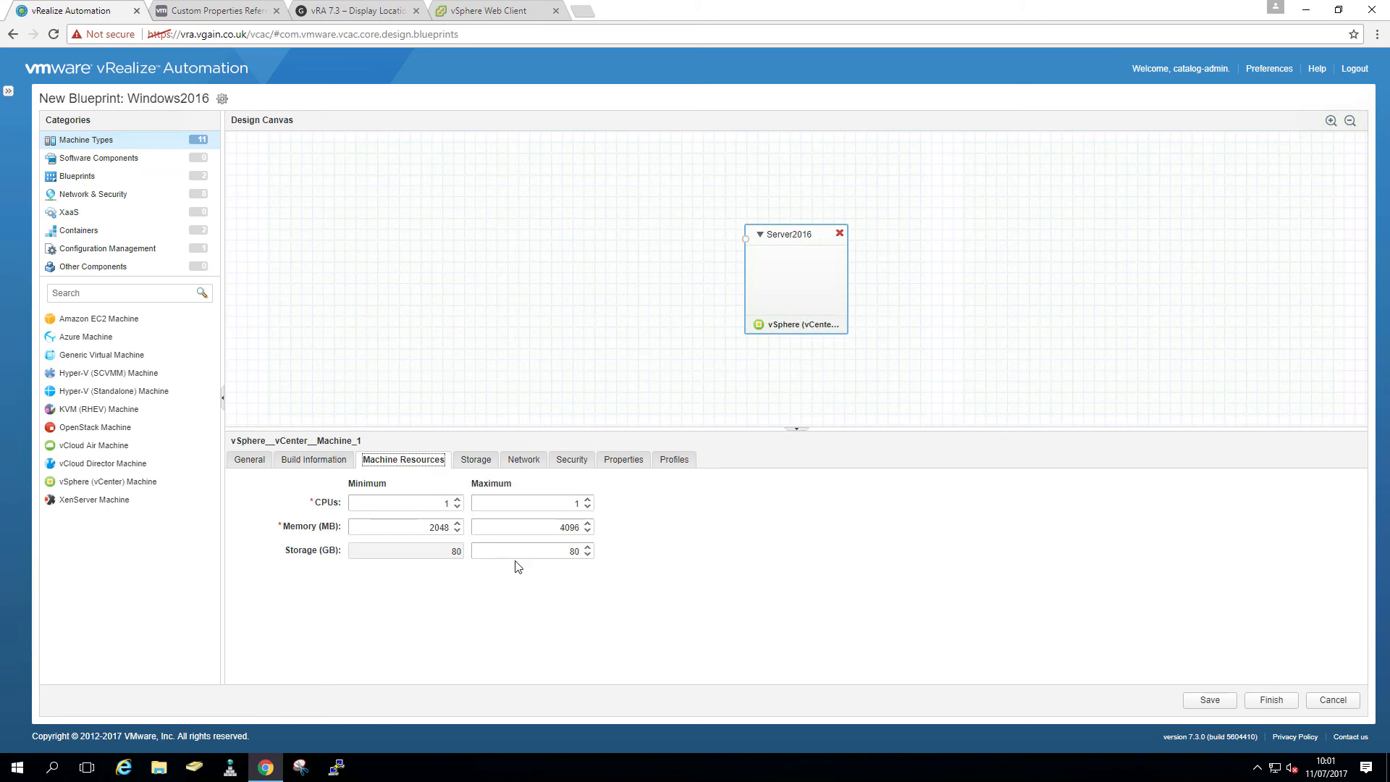
click(587, 499)
click(588, 499)
click(588, 499)
click(539, 532)
text(8192)
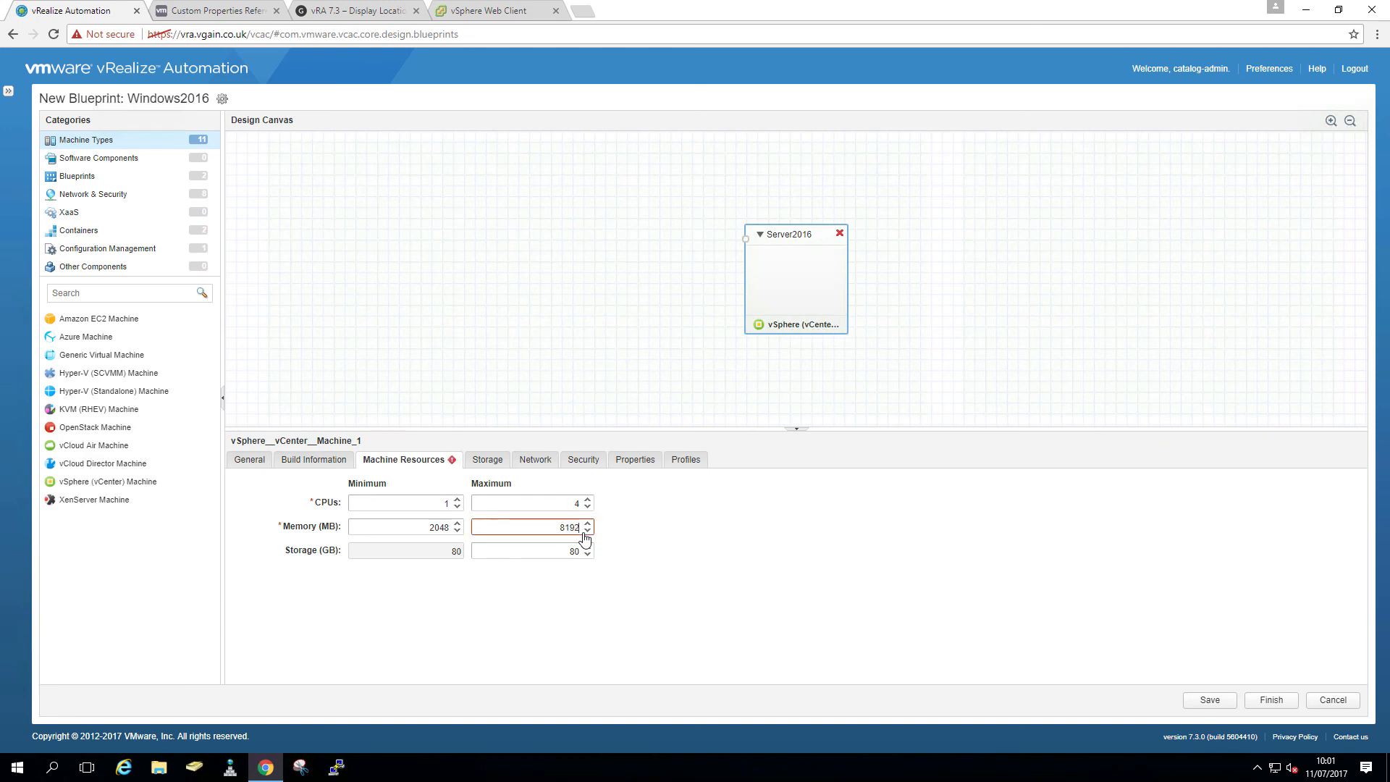
click(565, 552)
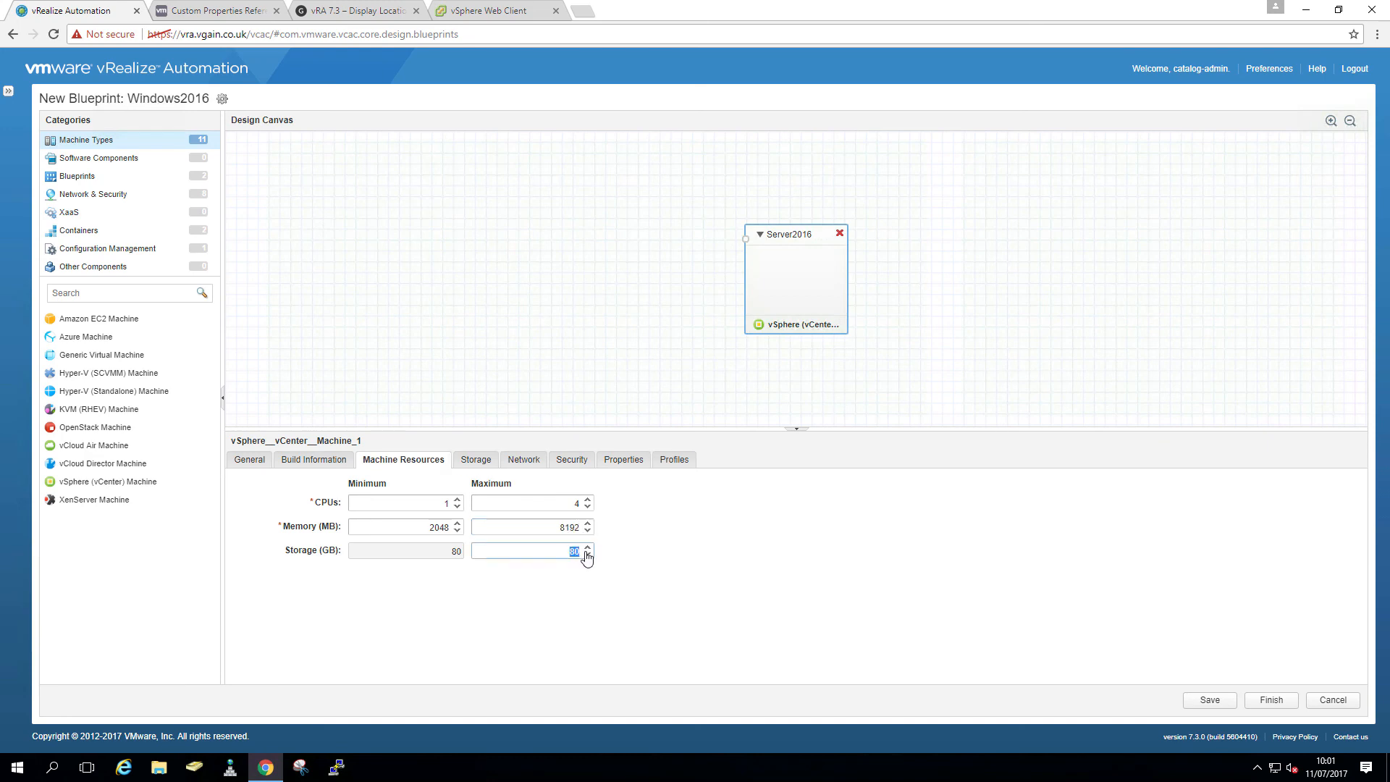
text(250)
- Add an Existing Network component to the blueprint canvas
click(92, 195)
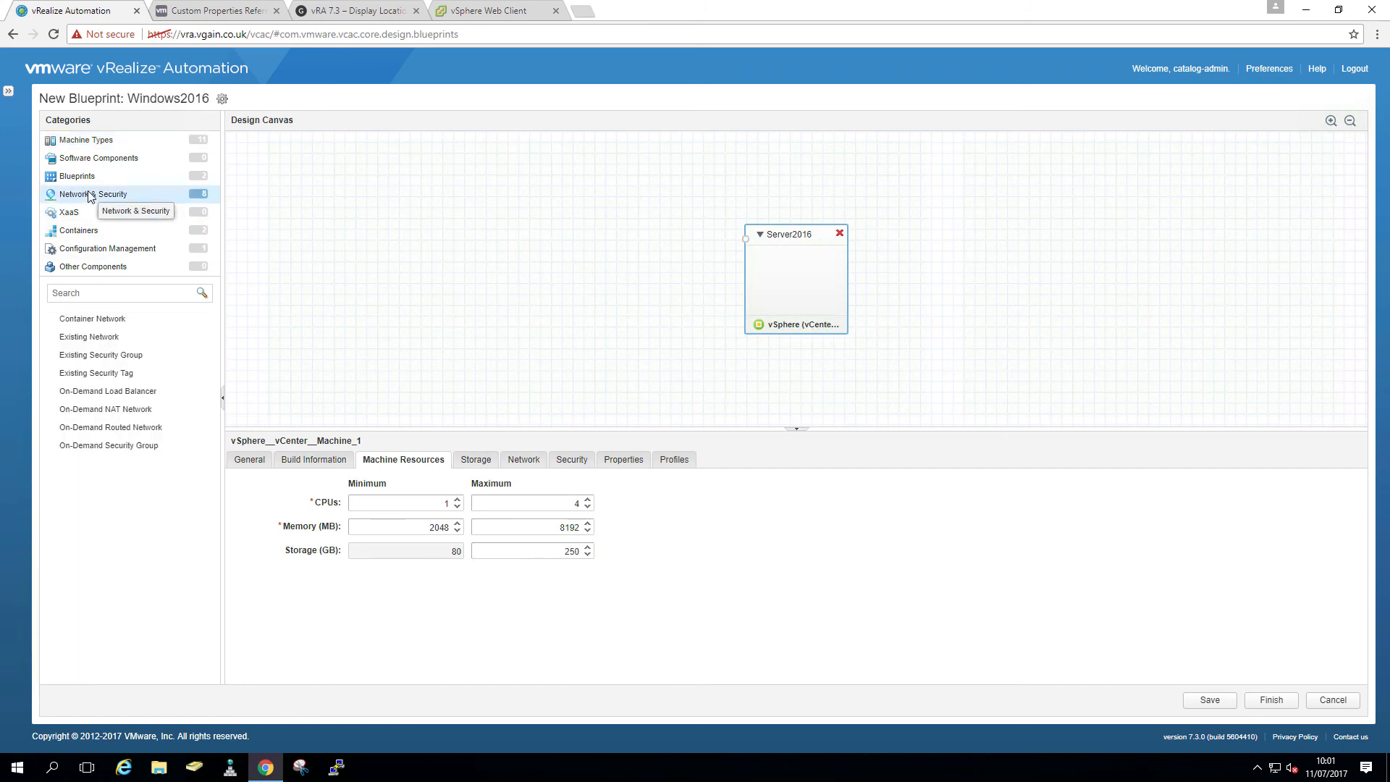
drag(92, 338, 497, 298)
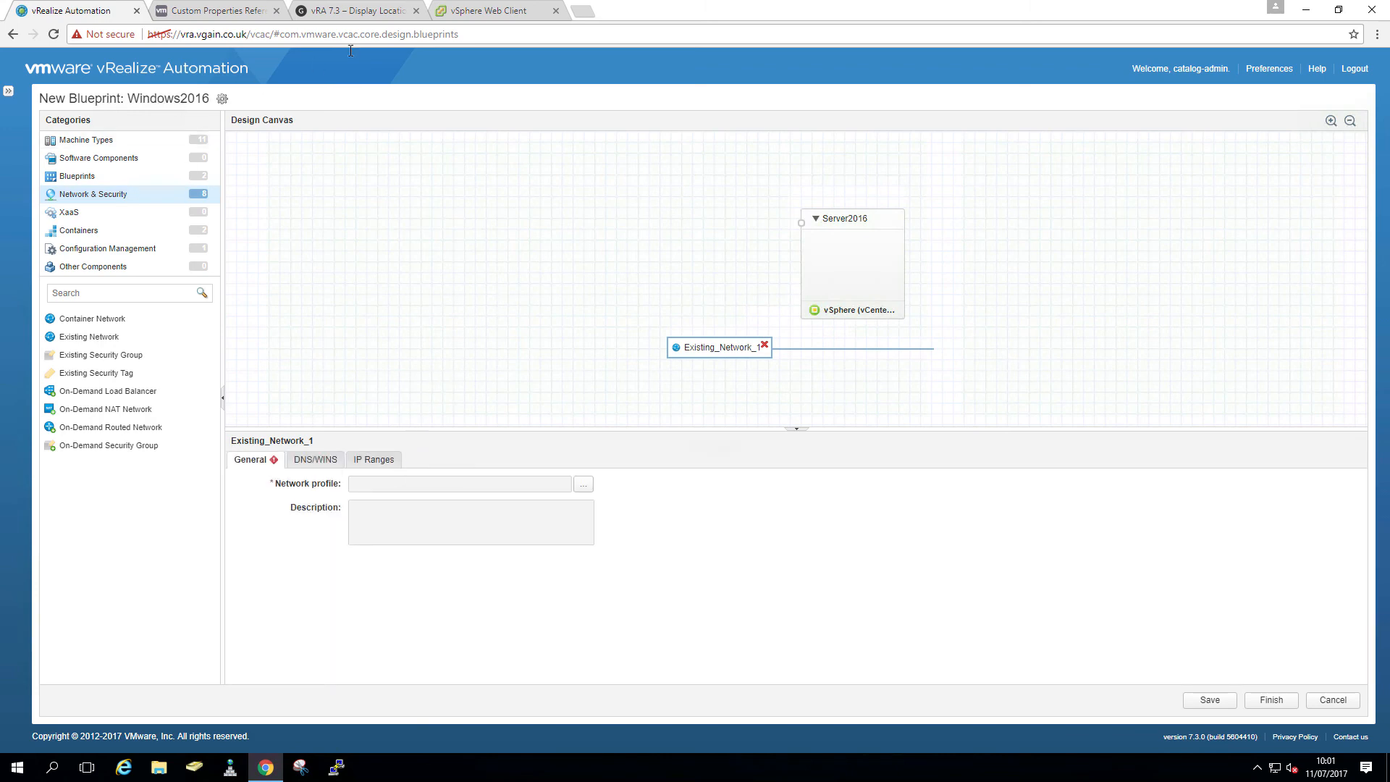
click(471, 13)
click(227, 64)
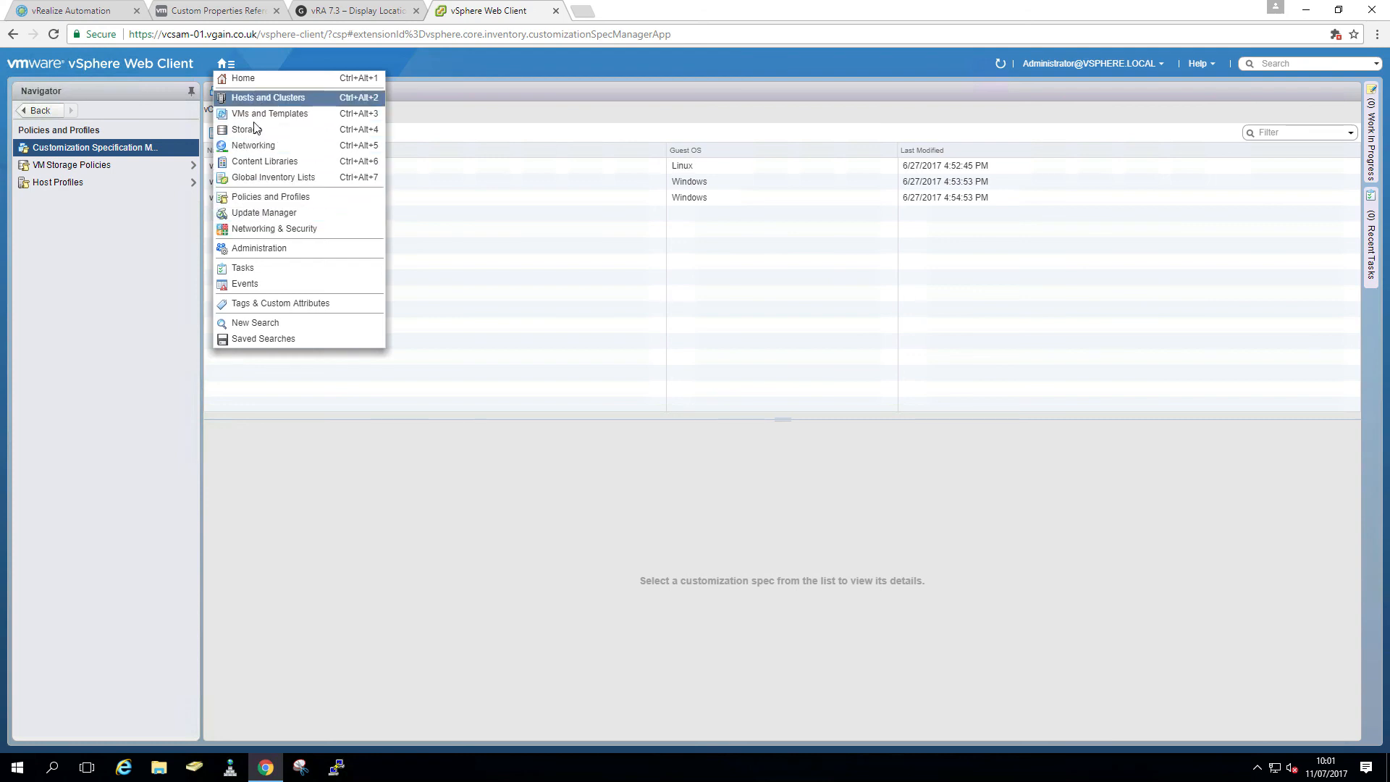
- Check the External port group summaries in Networking, including vcsaa-01's Virtual-DSwitch
click(254, 147)
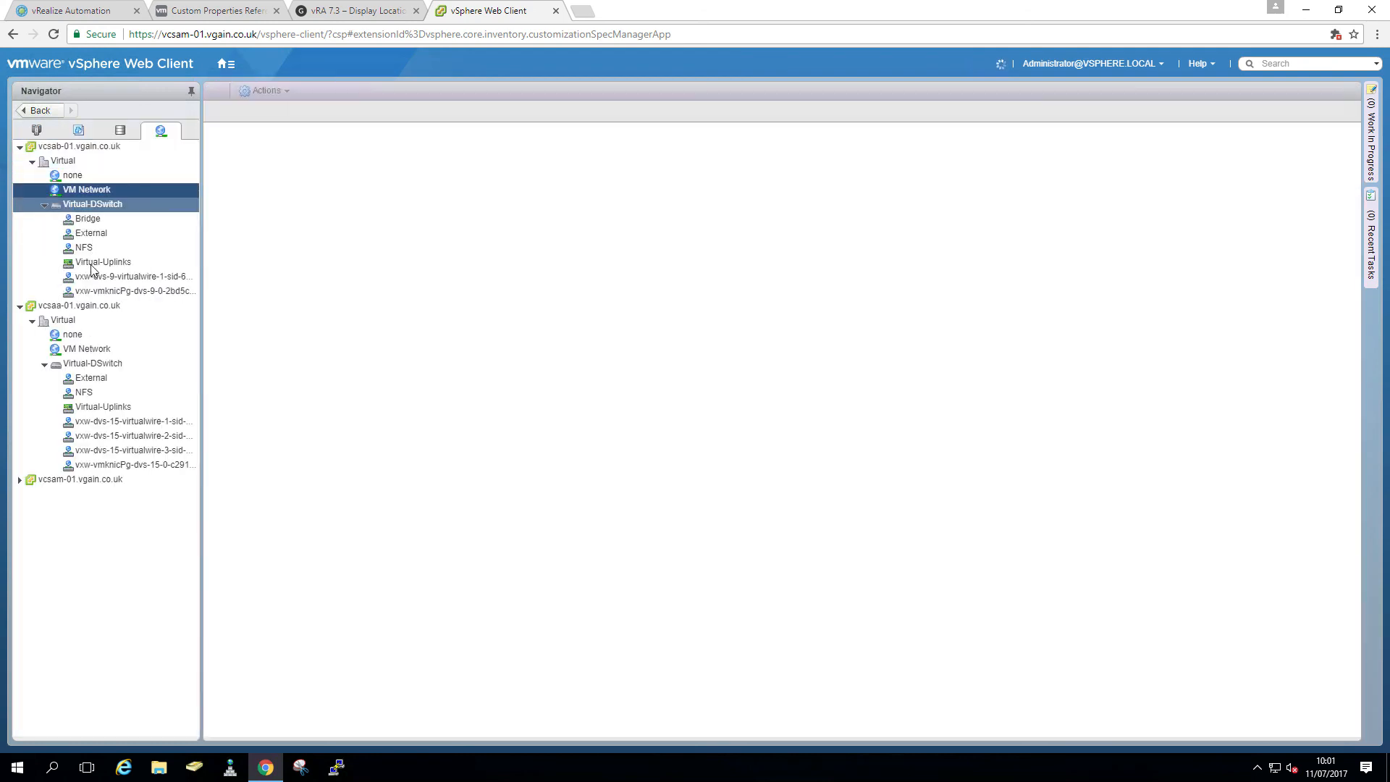
click(92, 235)
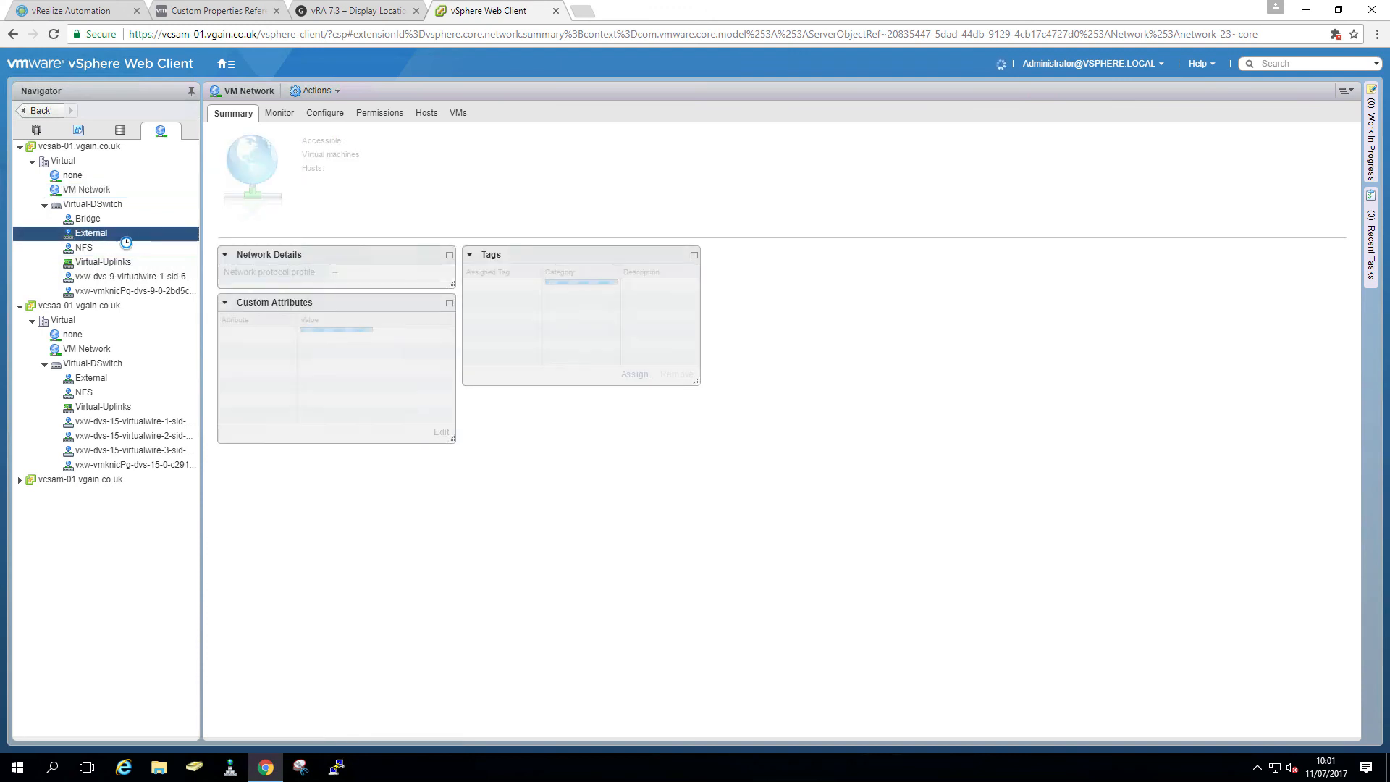
click(89, 381)
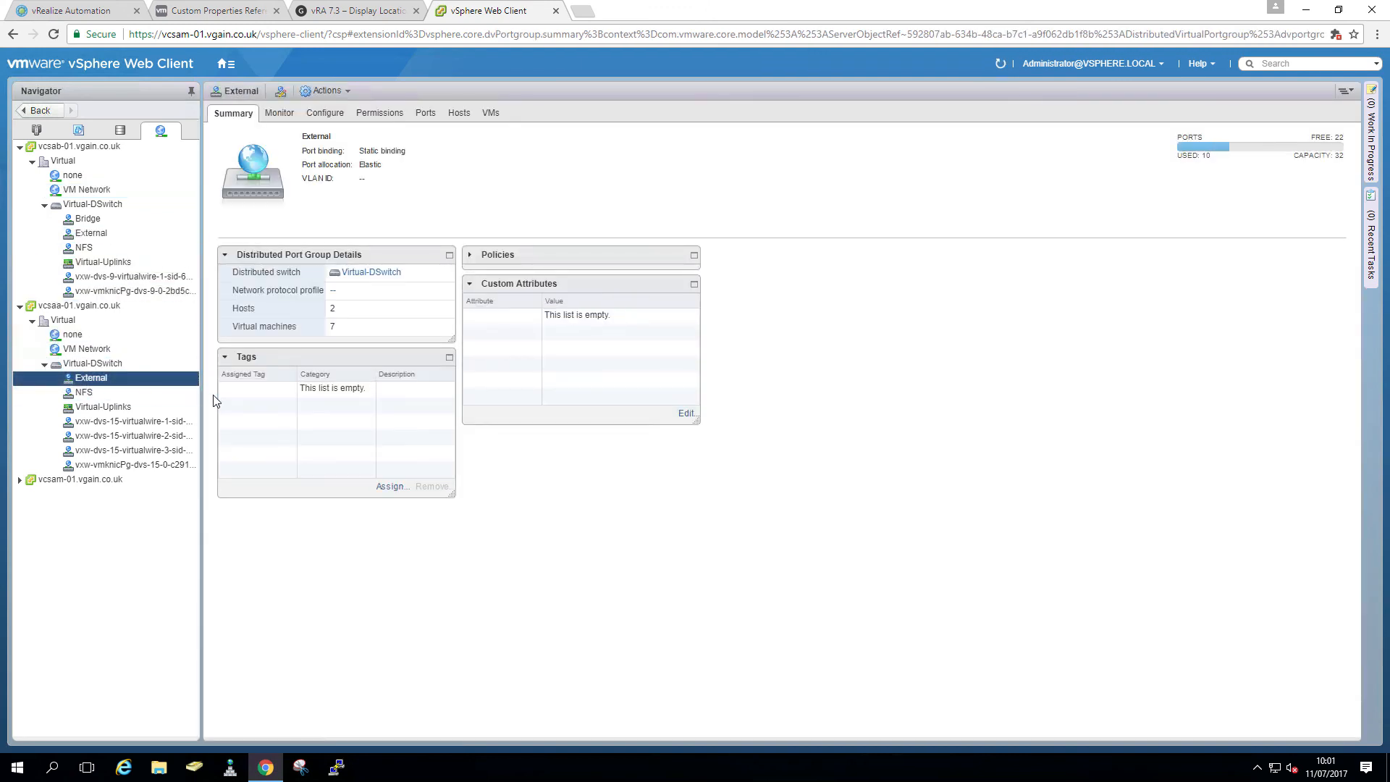
click(95, 11)
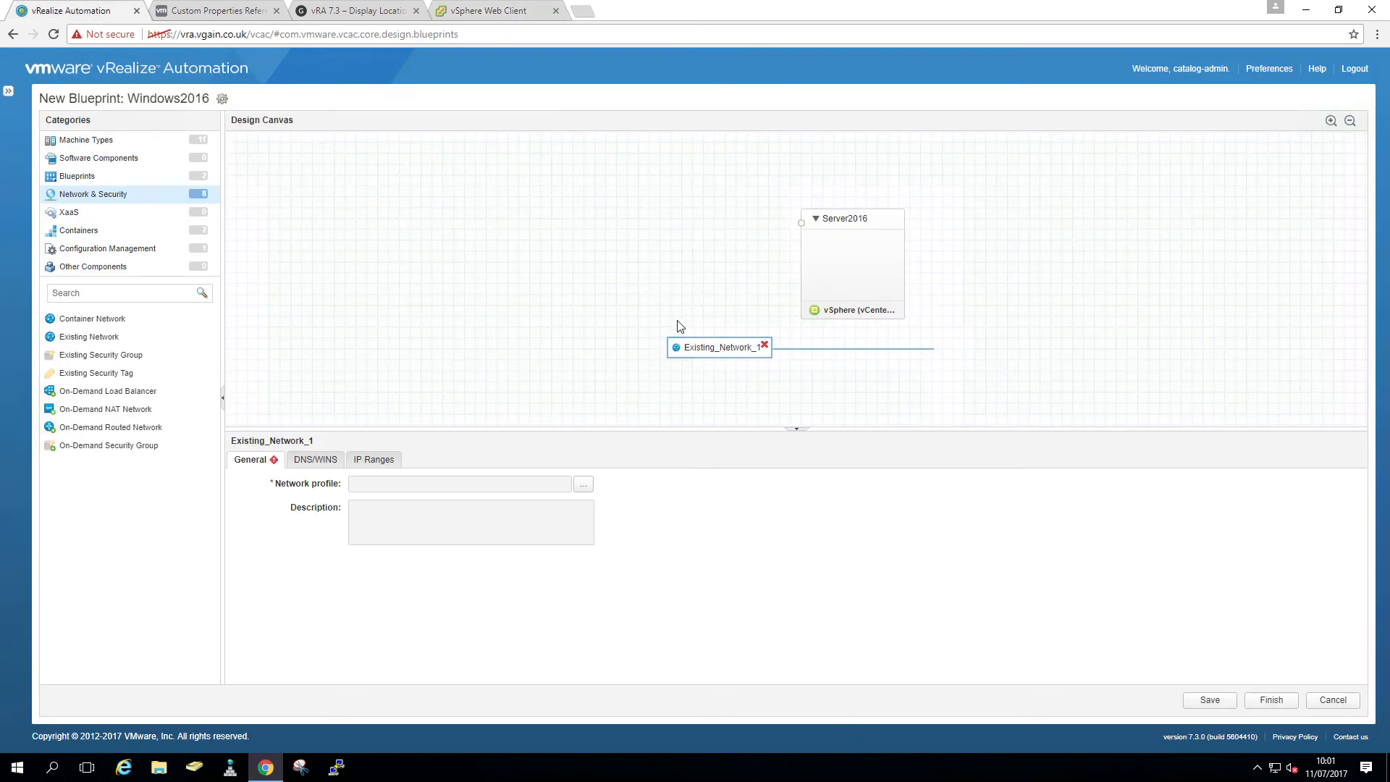
- Set the blueprint's existing network to the External profile and review its DNS/WINS and IP ranges
click(584, 485)
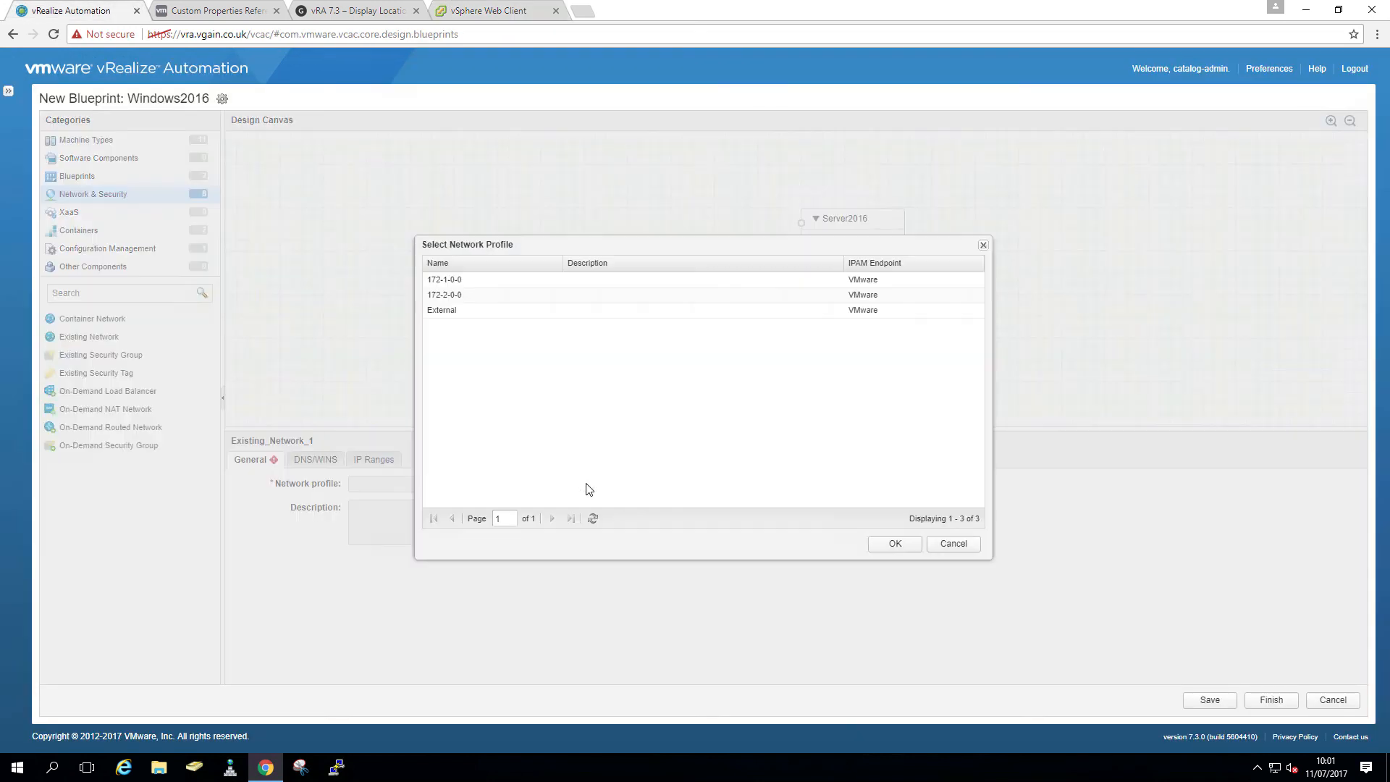
click(467, 311)
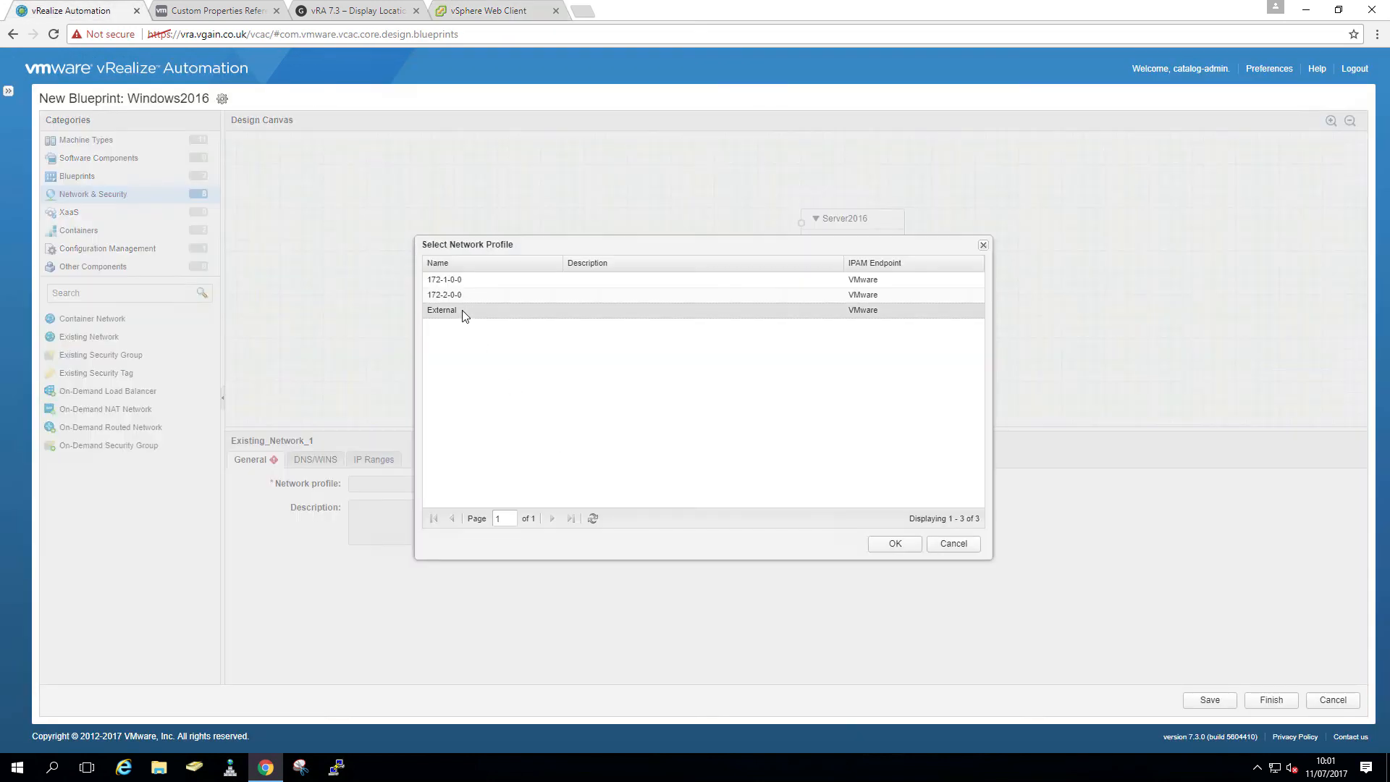
click(895, 544)
click(317, 463)
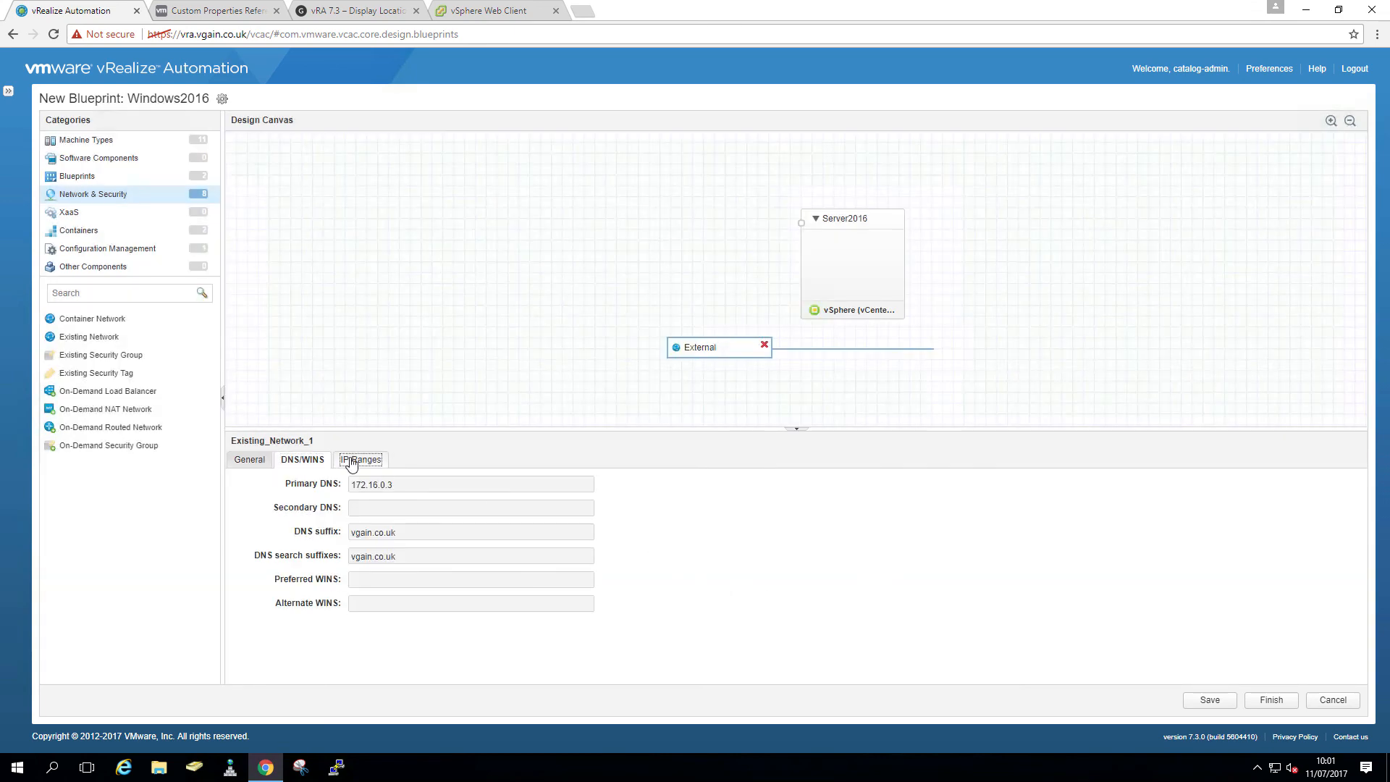
click(351, 462)
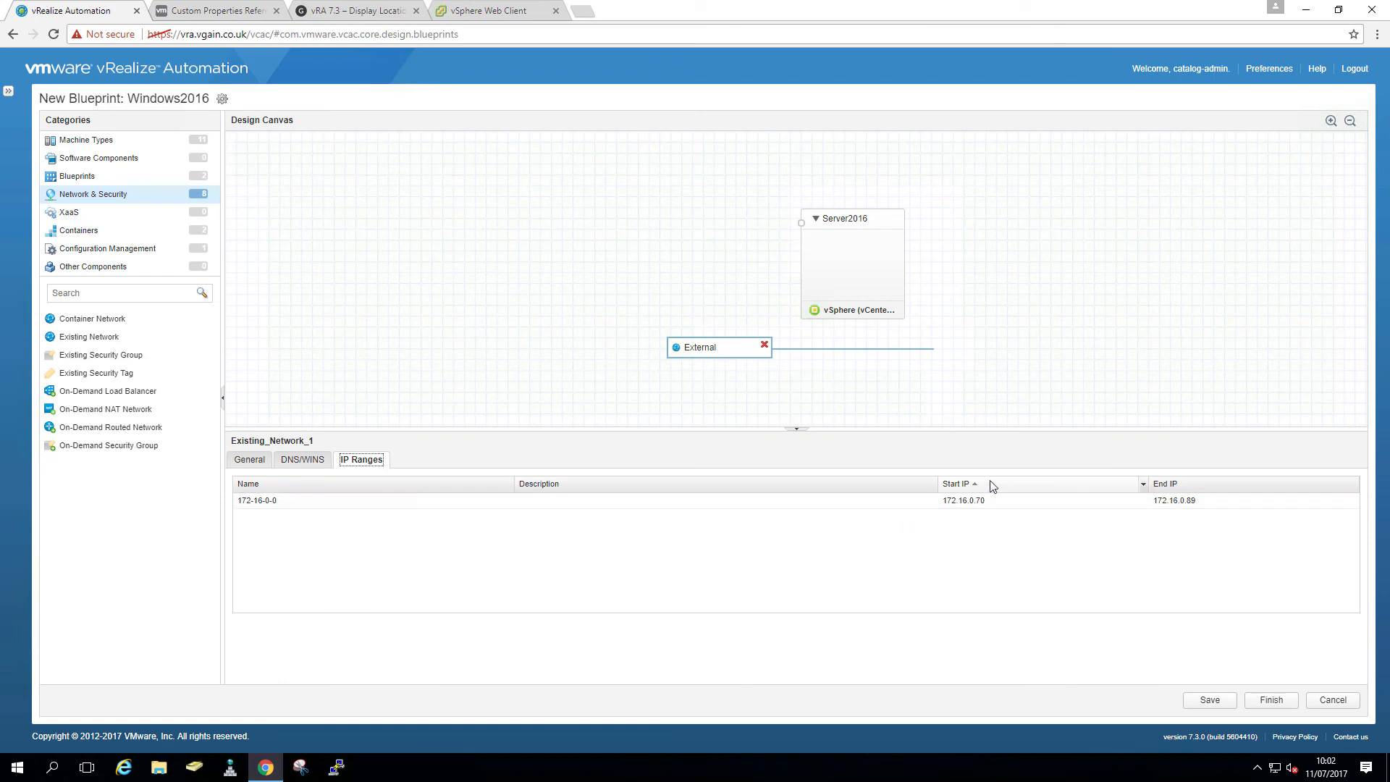
- Add a static-IP network adapter on External to the Server2016 machine
click(871, 268)
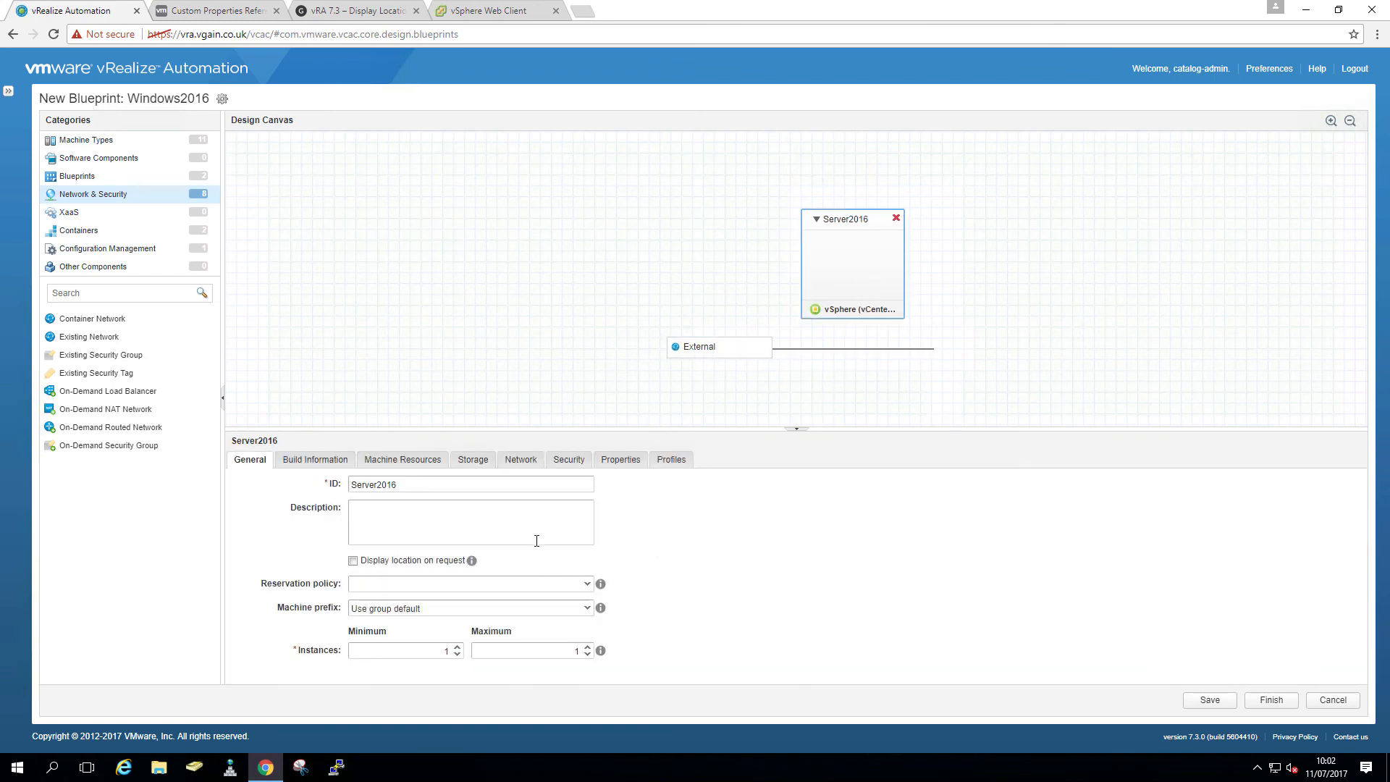
click(520, 460)
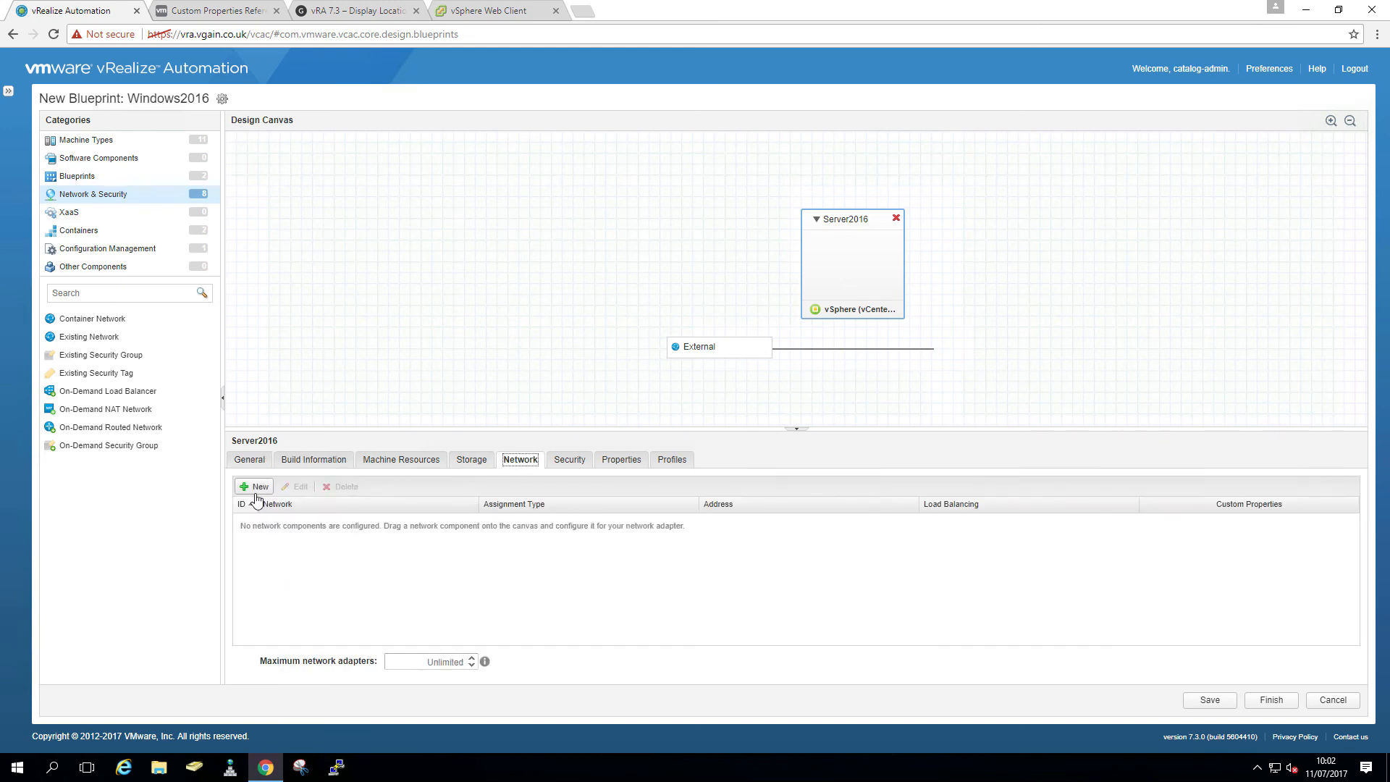
click(256, 486)
click(472, 523)
click(441, 551)
click(761, 548)
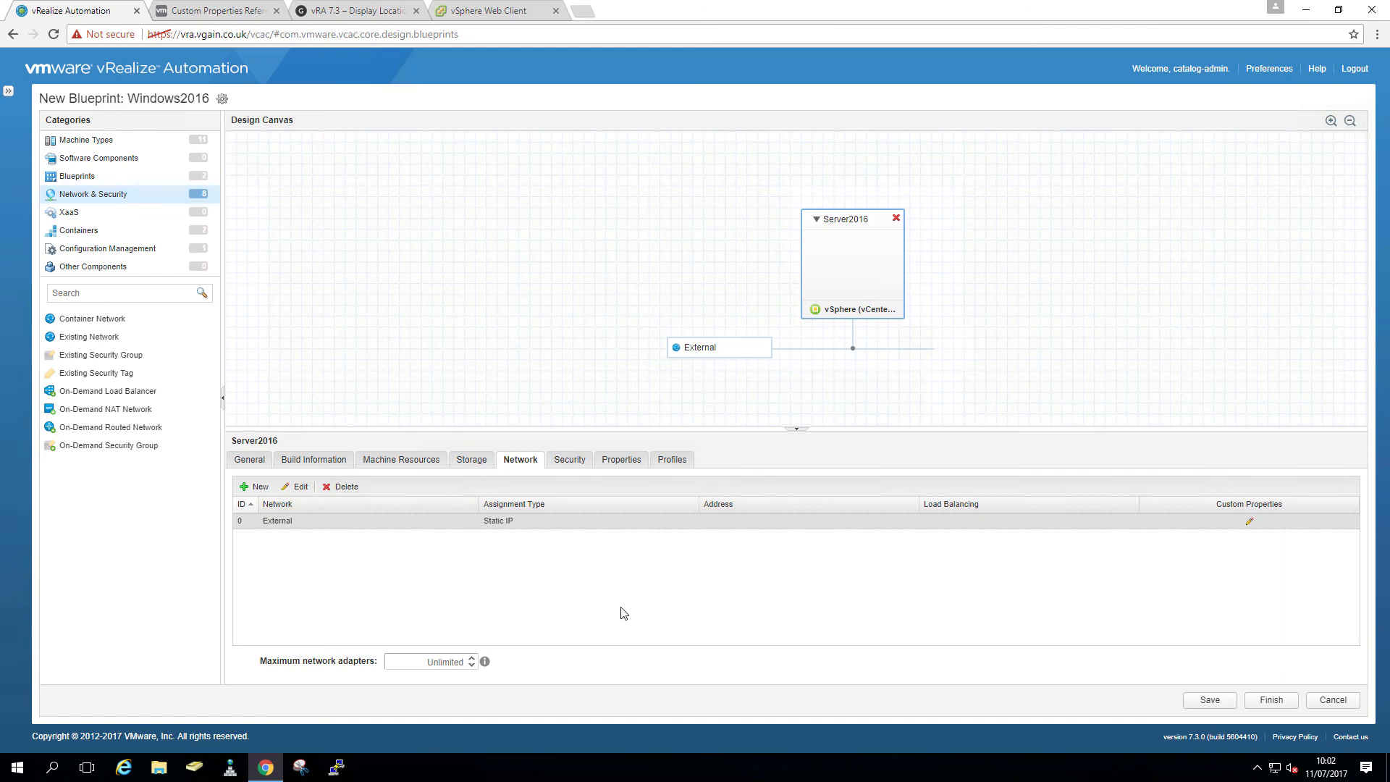
- Give Server2016 the custom property Vrm.DataCenter.Location, shown in request, and save the blueprint
click(621, 460)
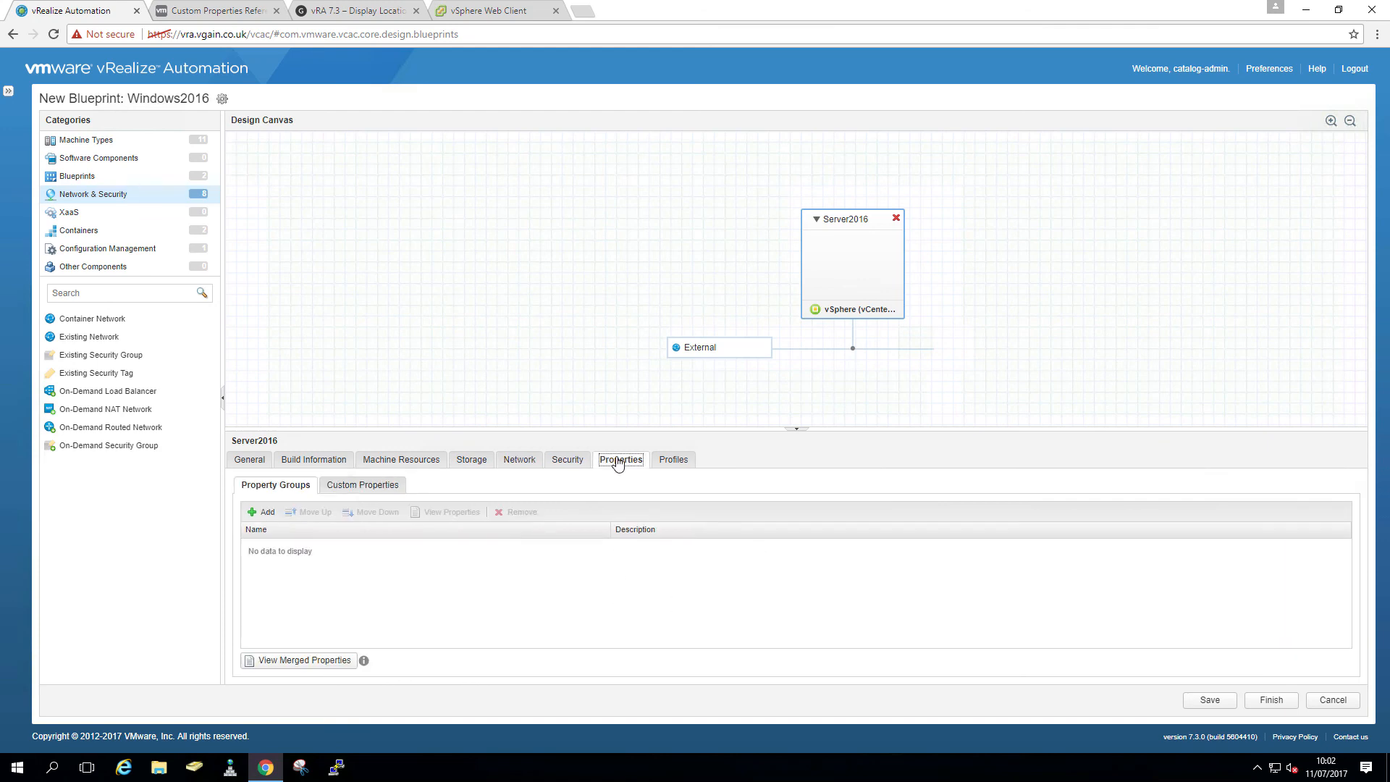
click(360, 485)
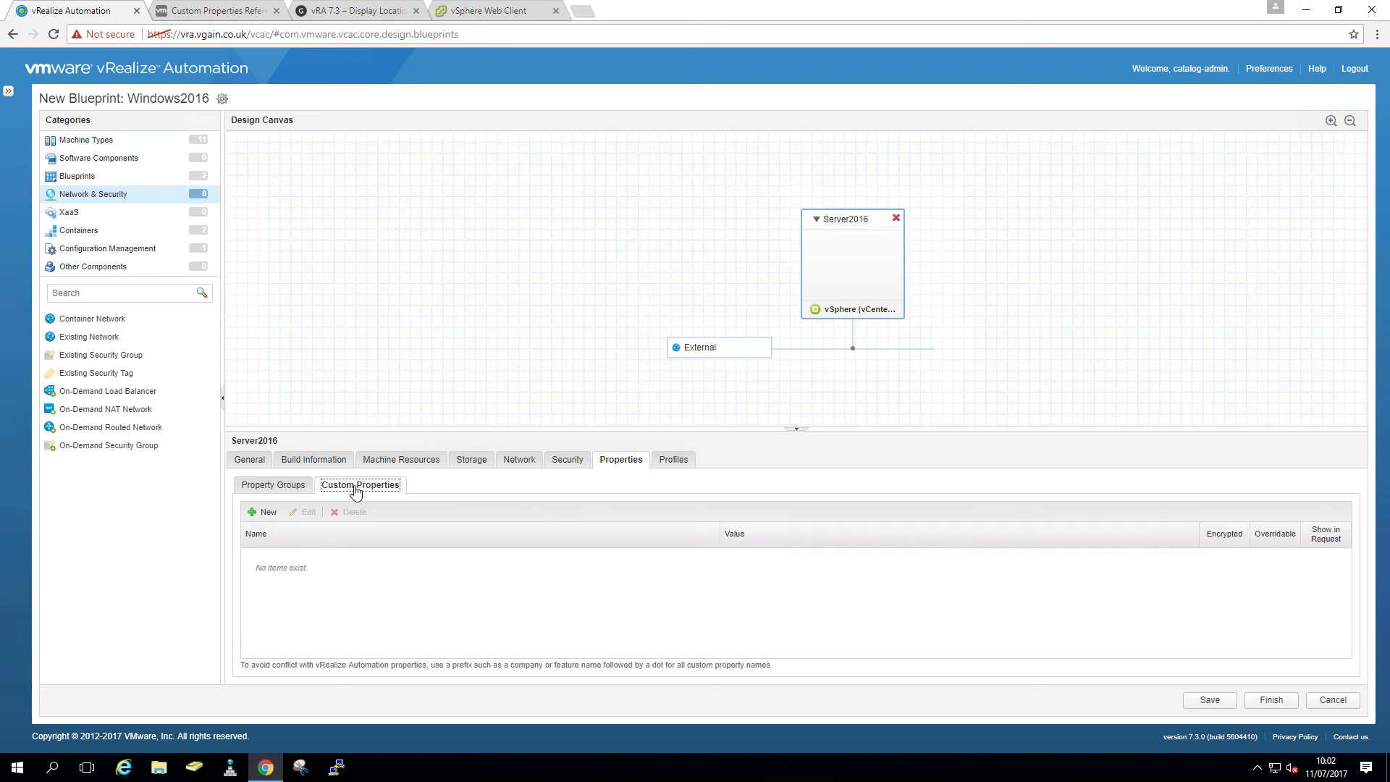
click(263, 512)
click(712, 557)
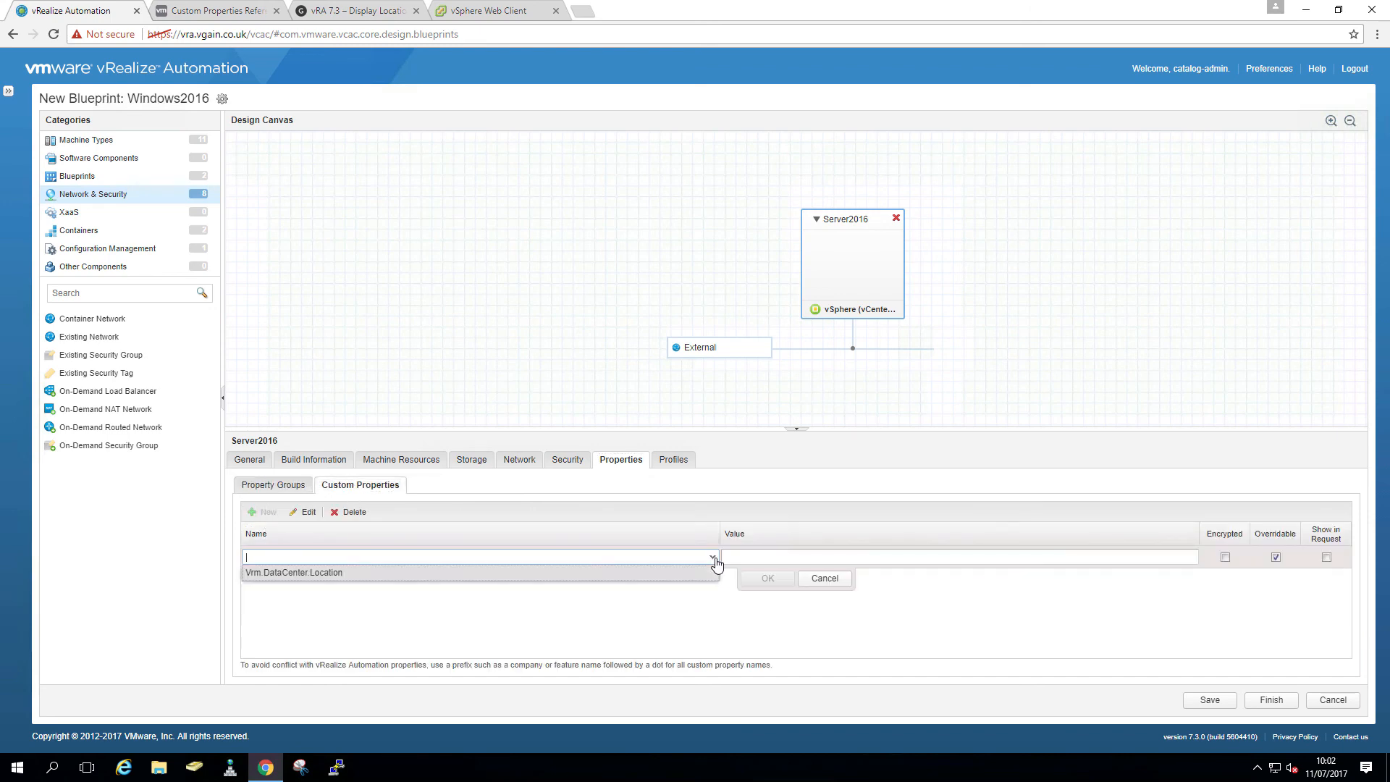
click(672, 574)
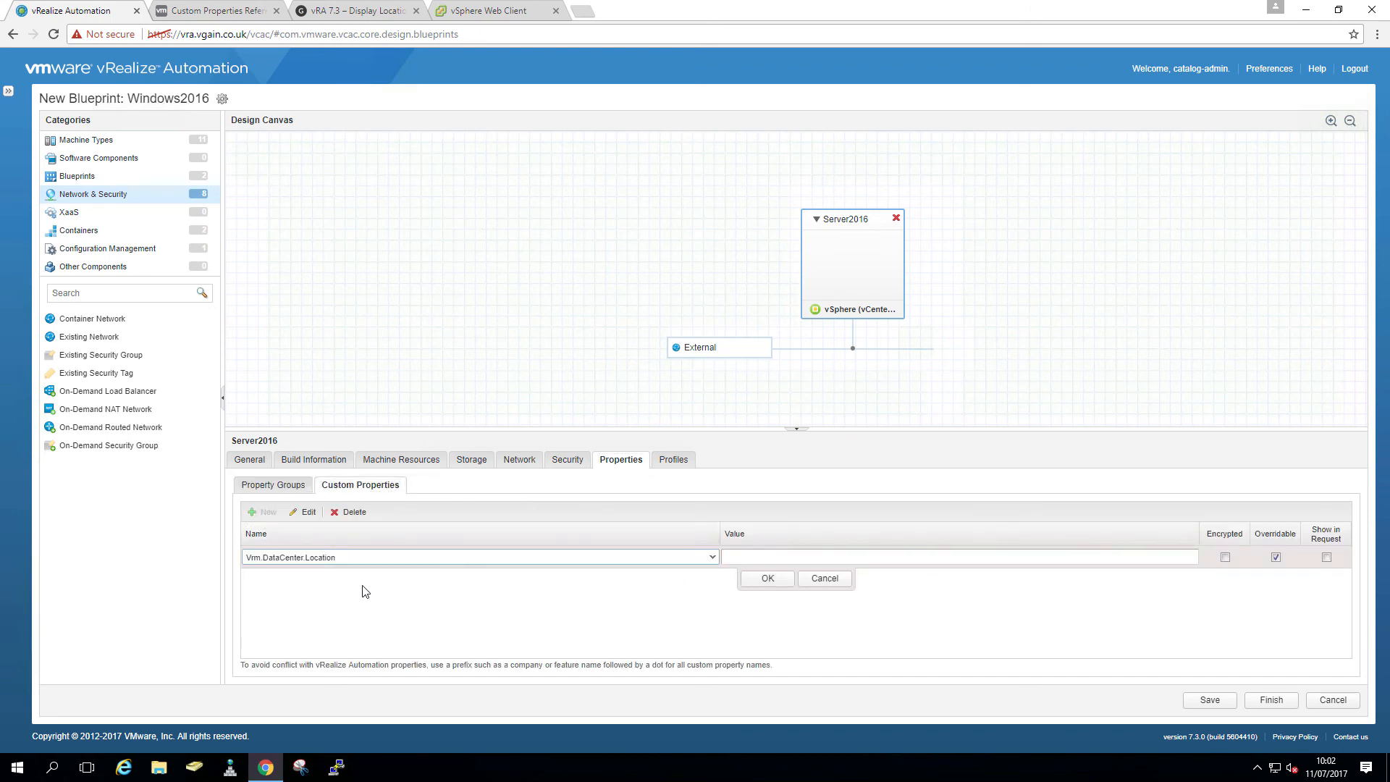
click(1324, 559)
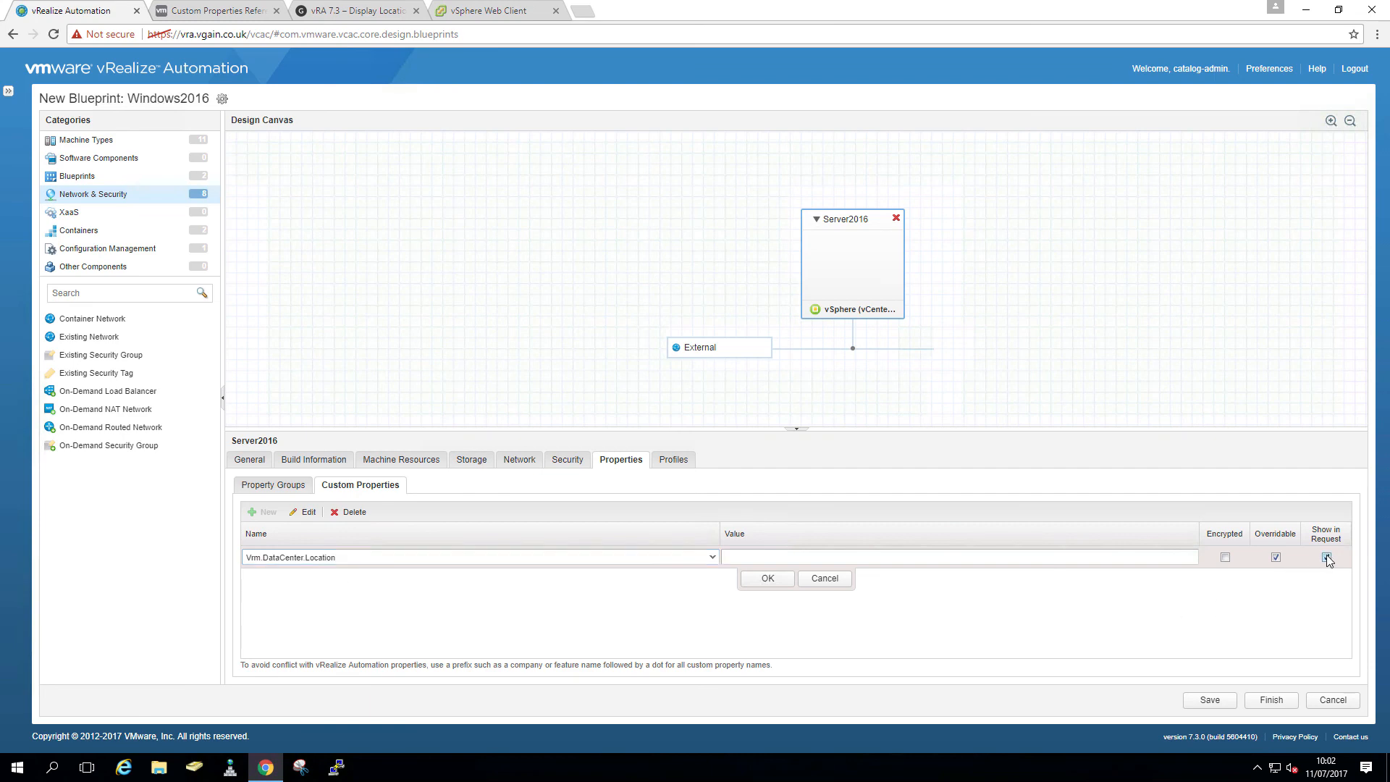
click(769, 579)
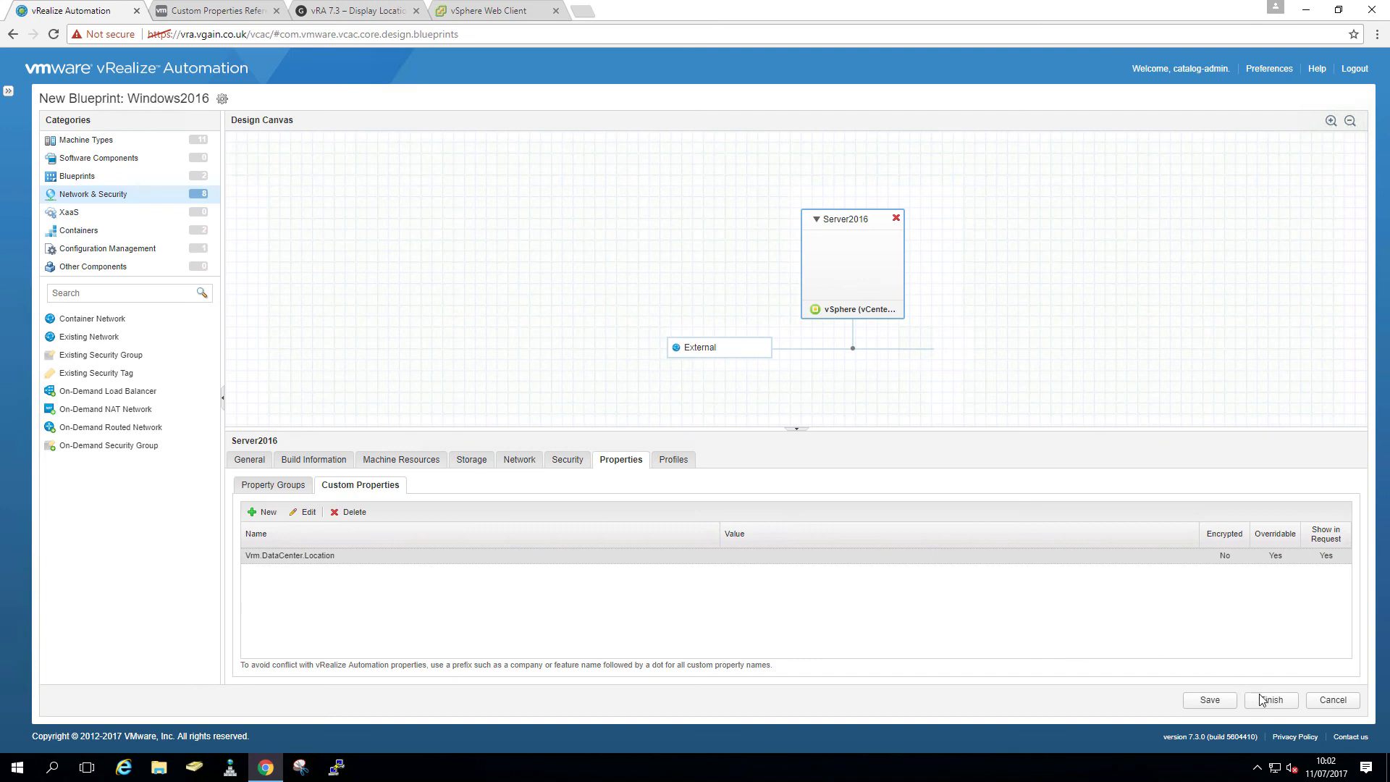
click(1220, 704)
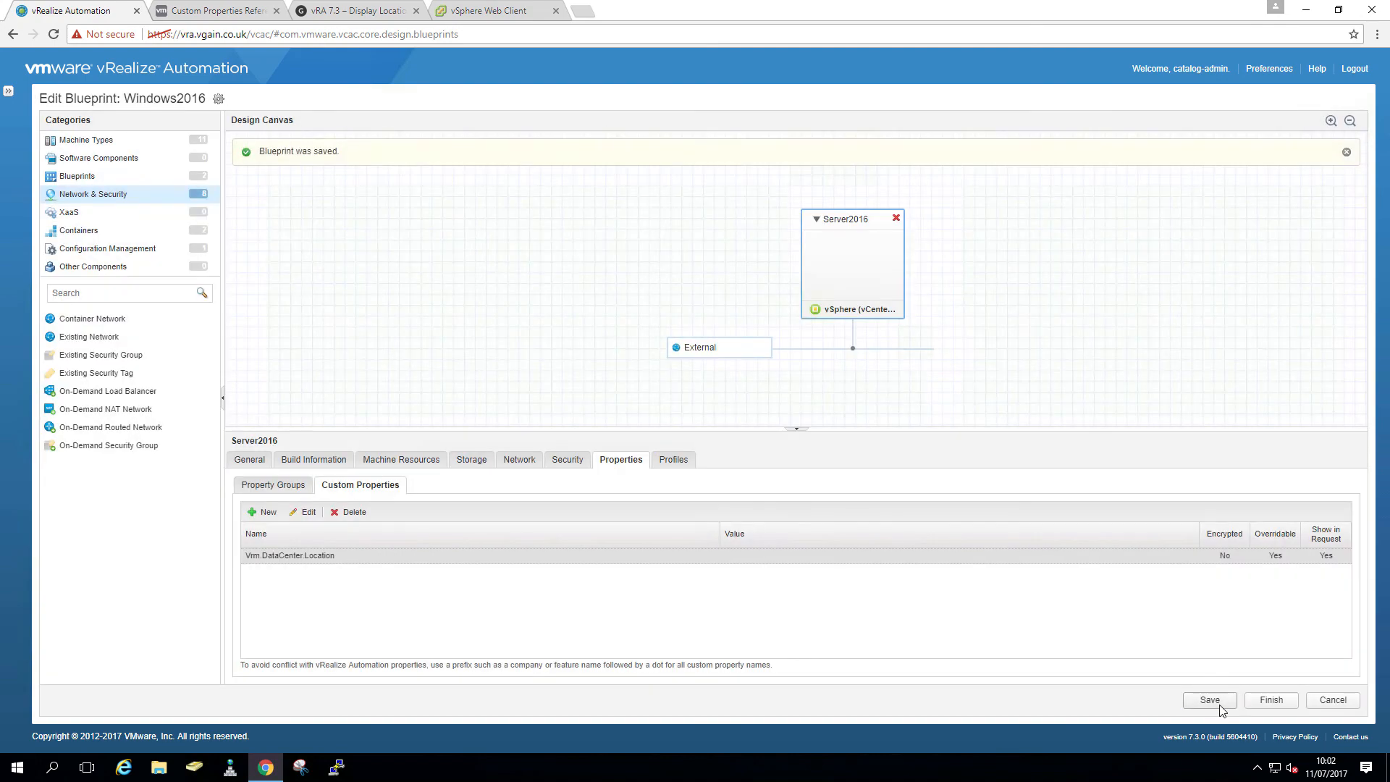
- Finish the Windows2016 blueprint, publish it from the Blueprints list, and go to Administration
click(1279, 701)
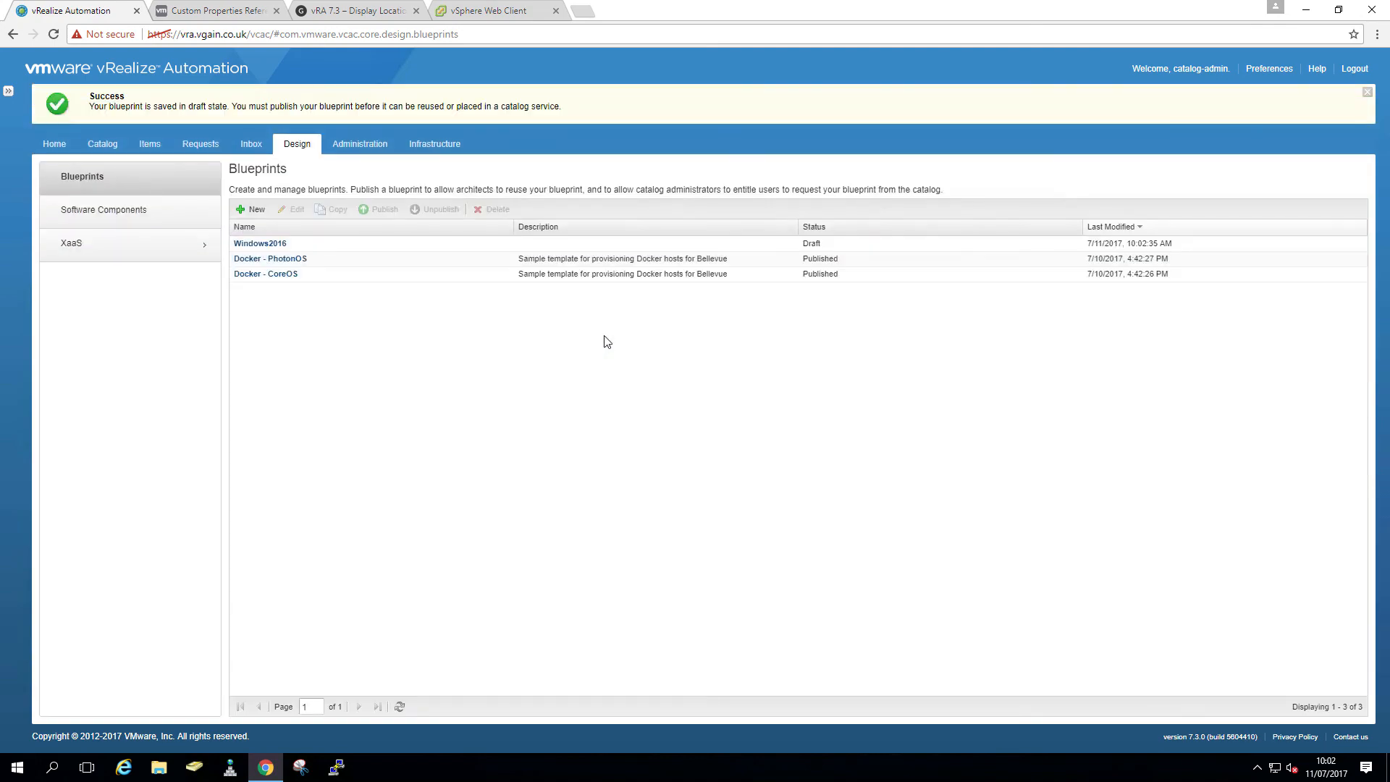
click(404, 245)
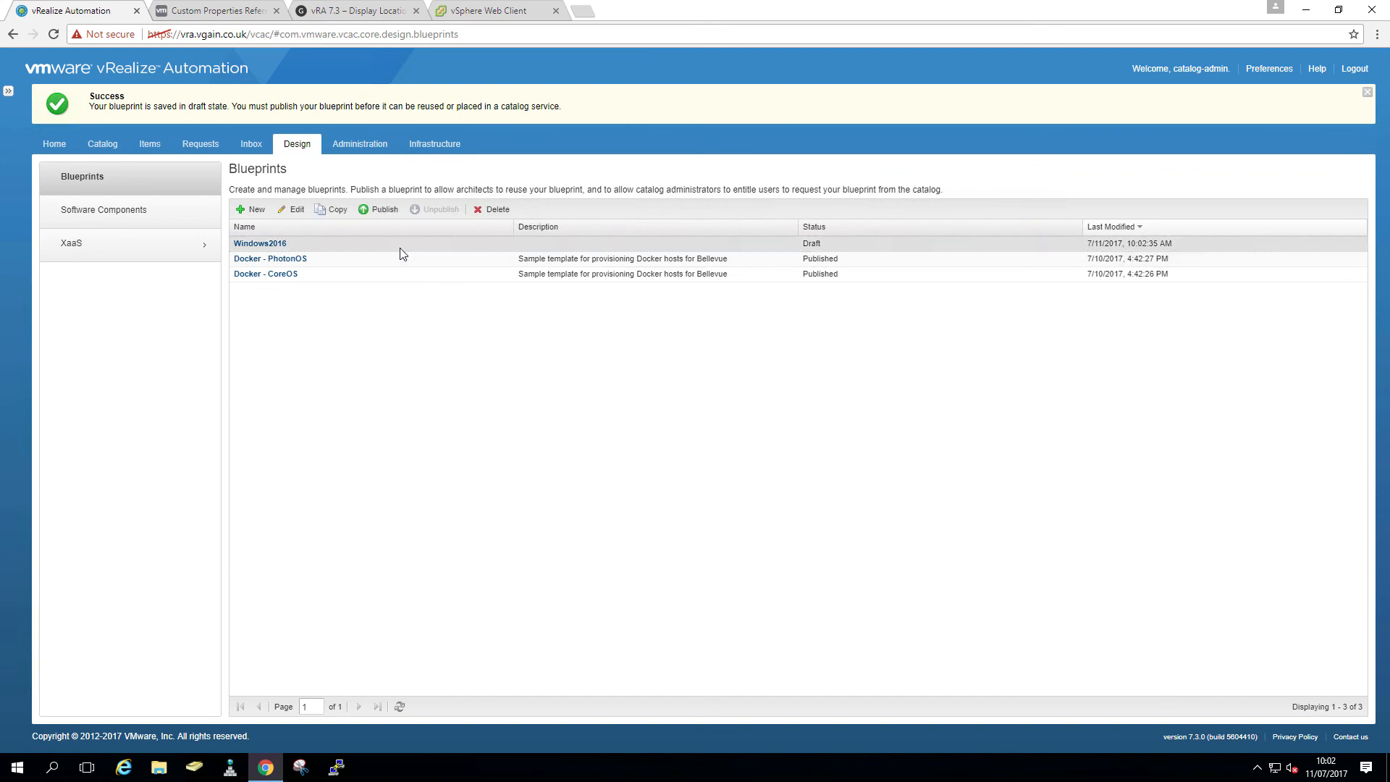
click(384, 210)
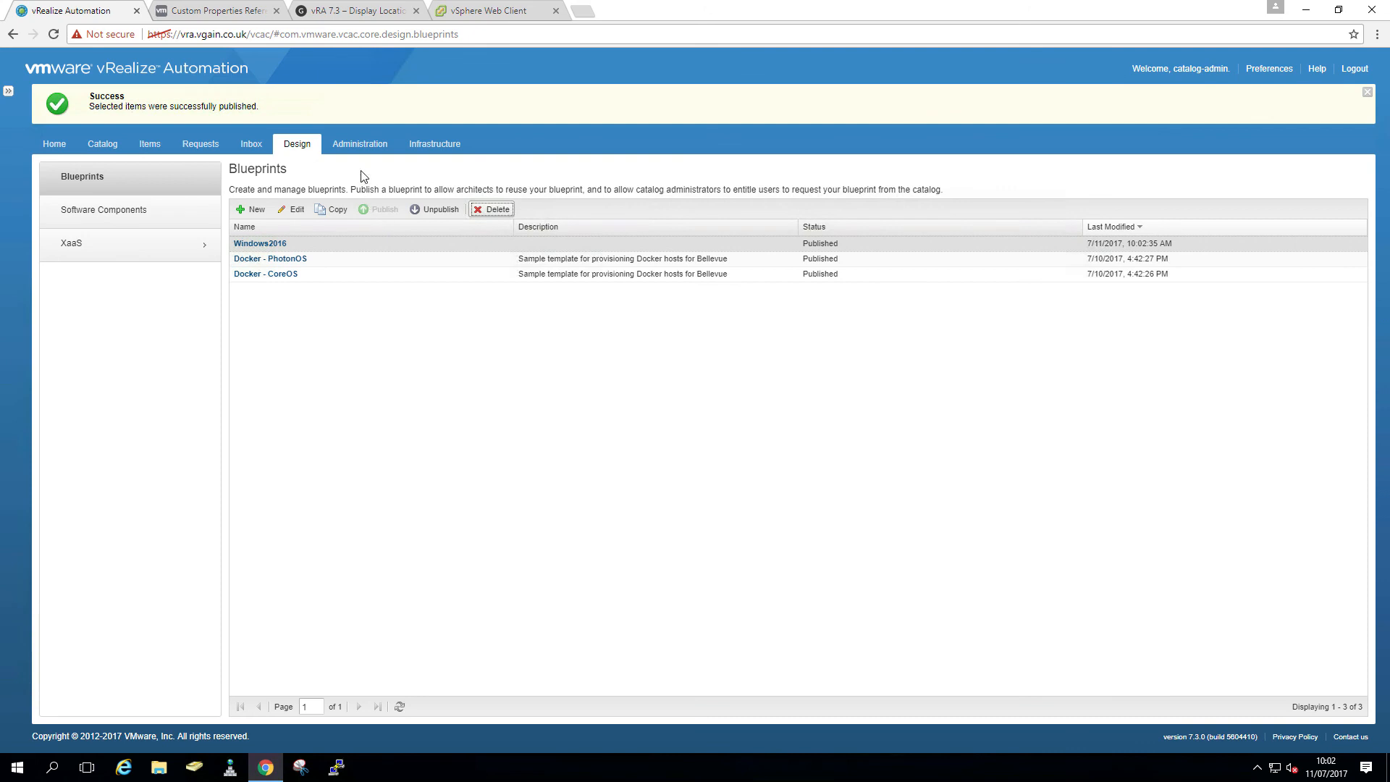
click(360, 145)
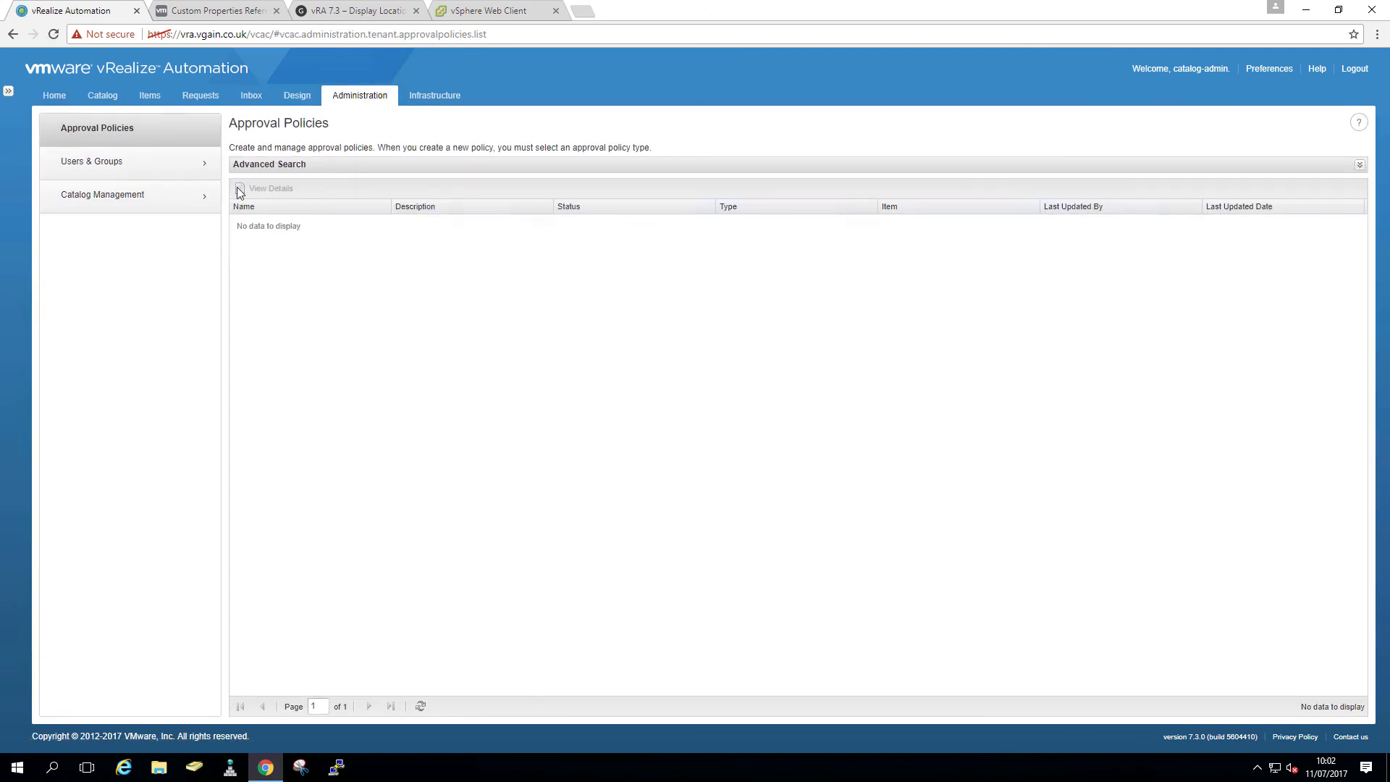
- Create an active catalog service named Windows using the OperatingSystems\cute_ball_windows.png icon
click(177, 197)
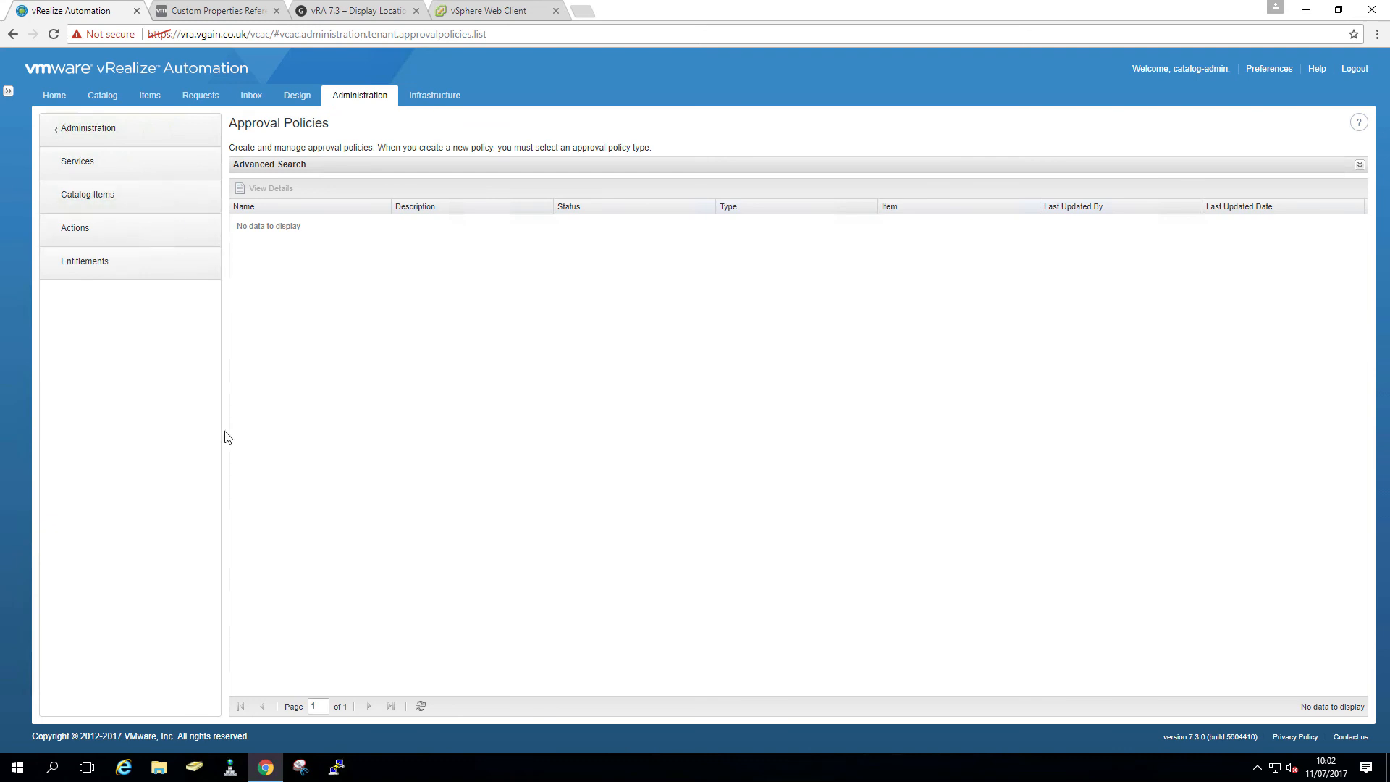
click(154, 174)
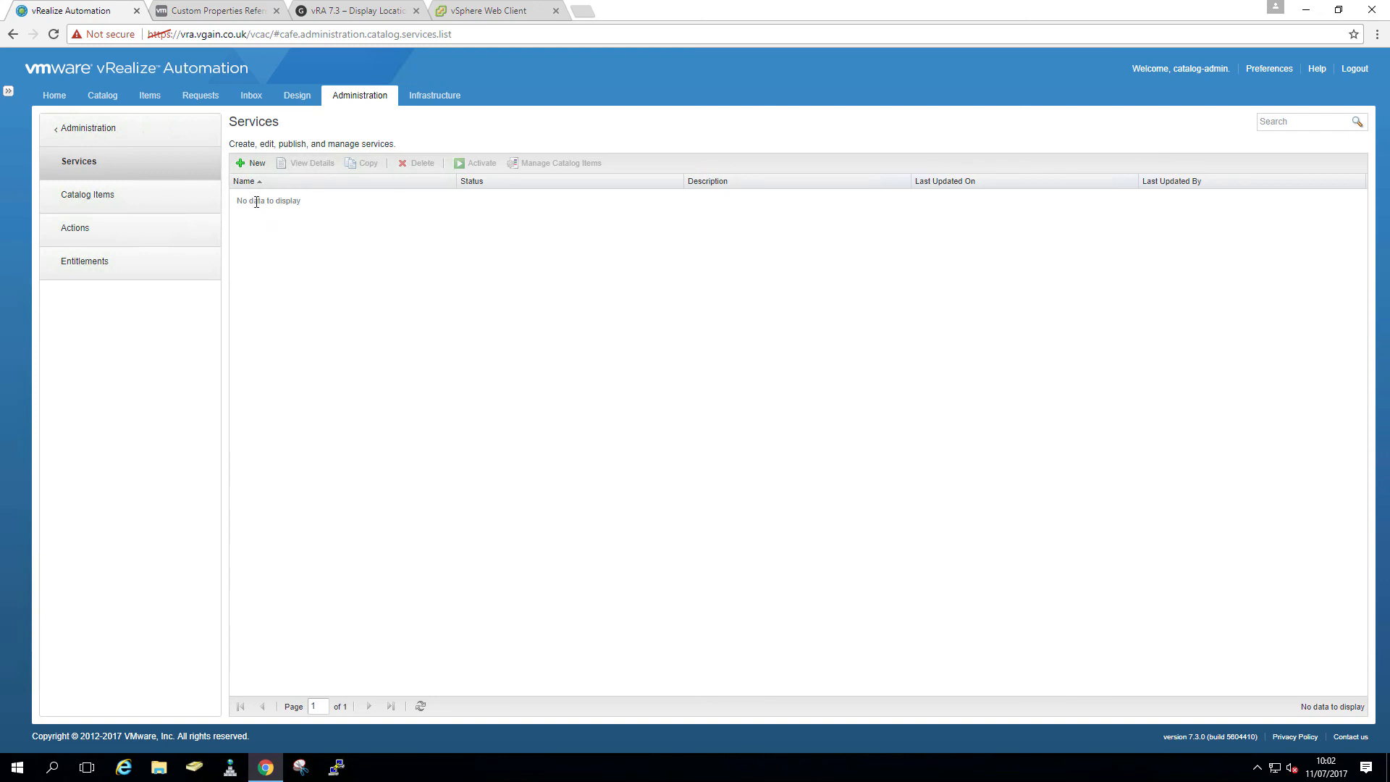
click(252, 164)
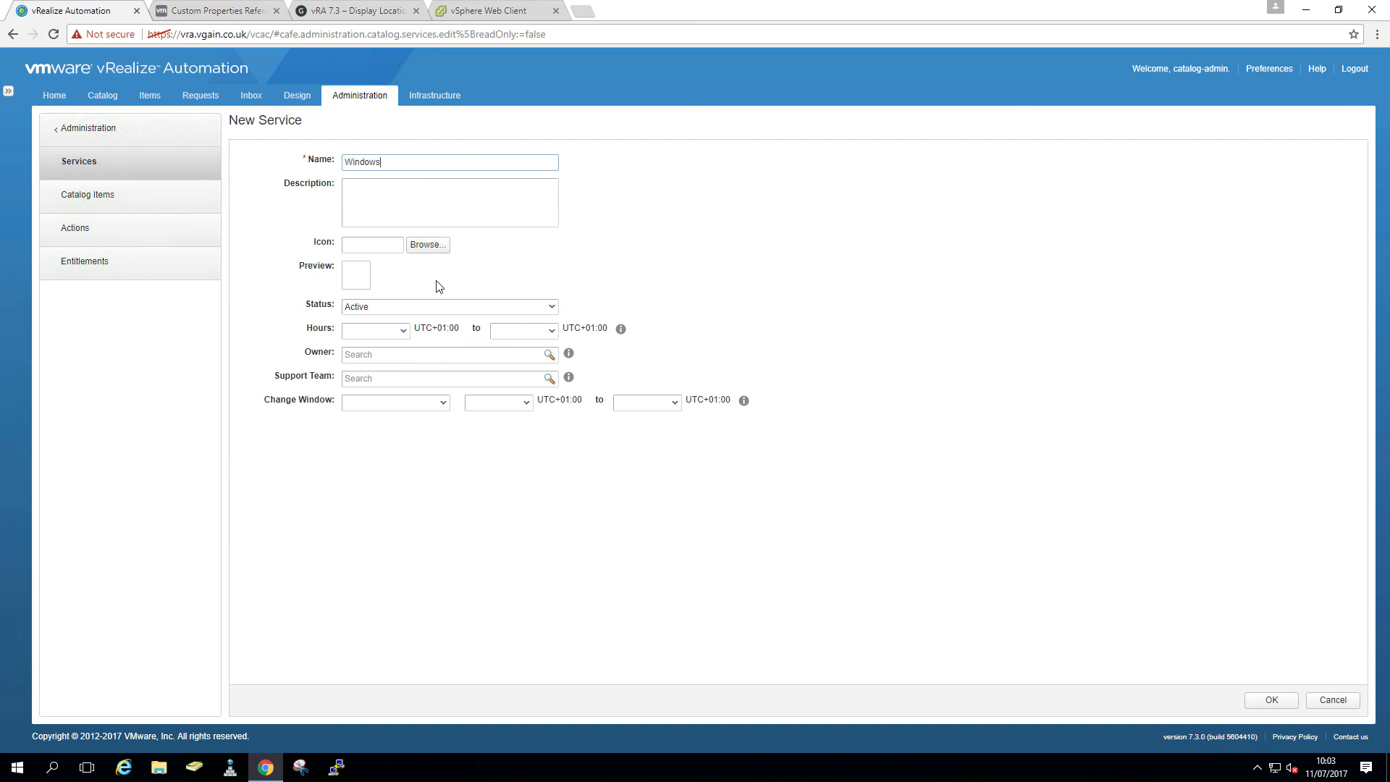
click(434, 248)
click(93, 147)
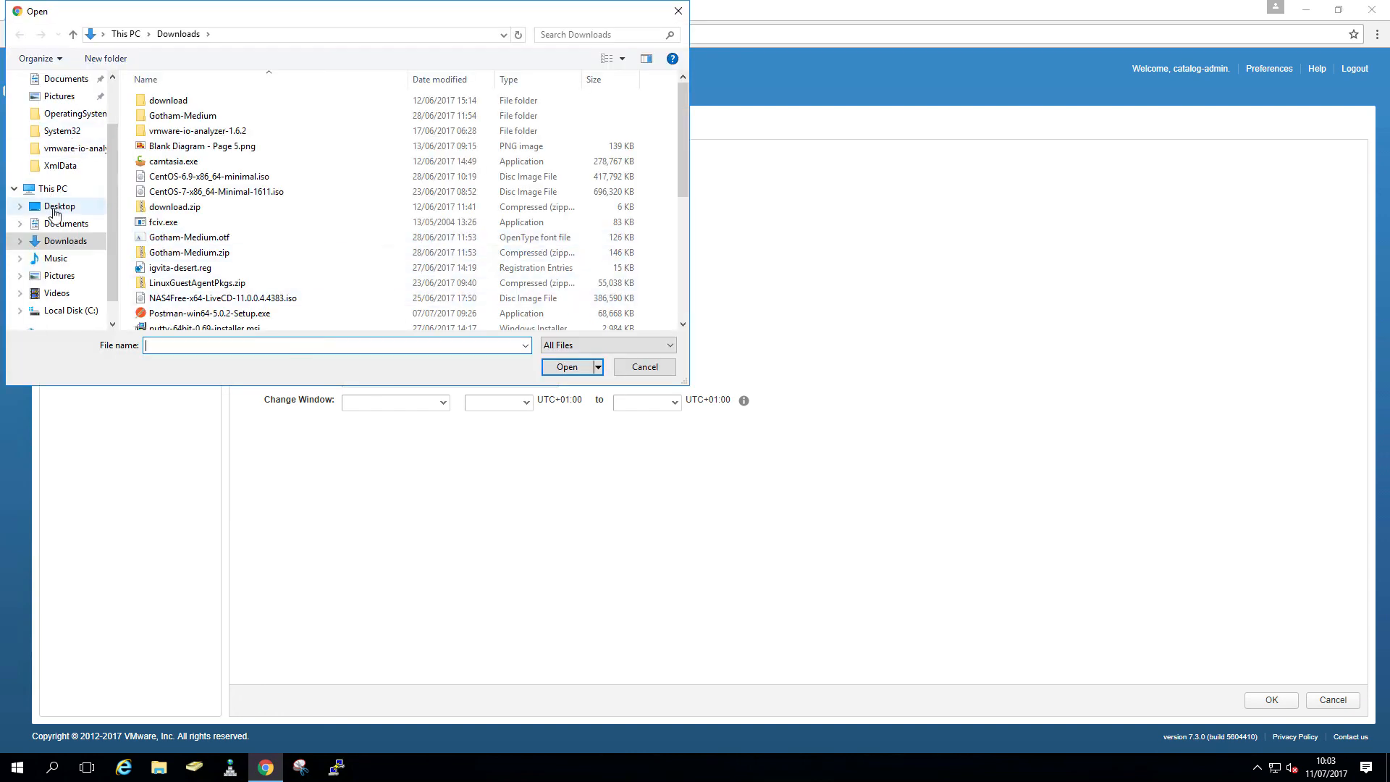
double_click(181, 100)
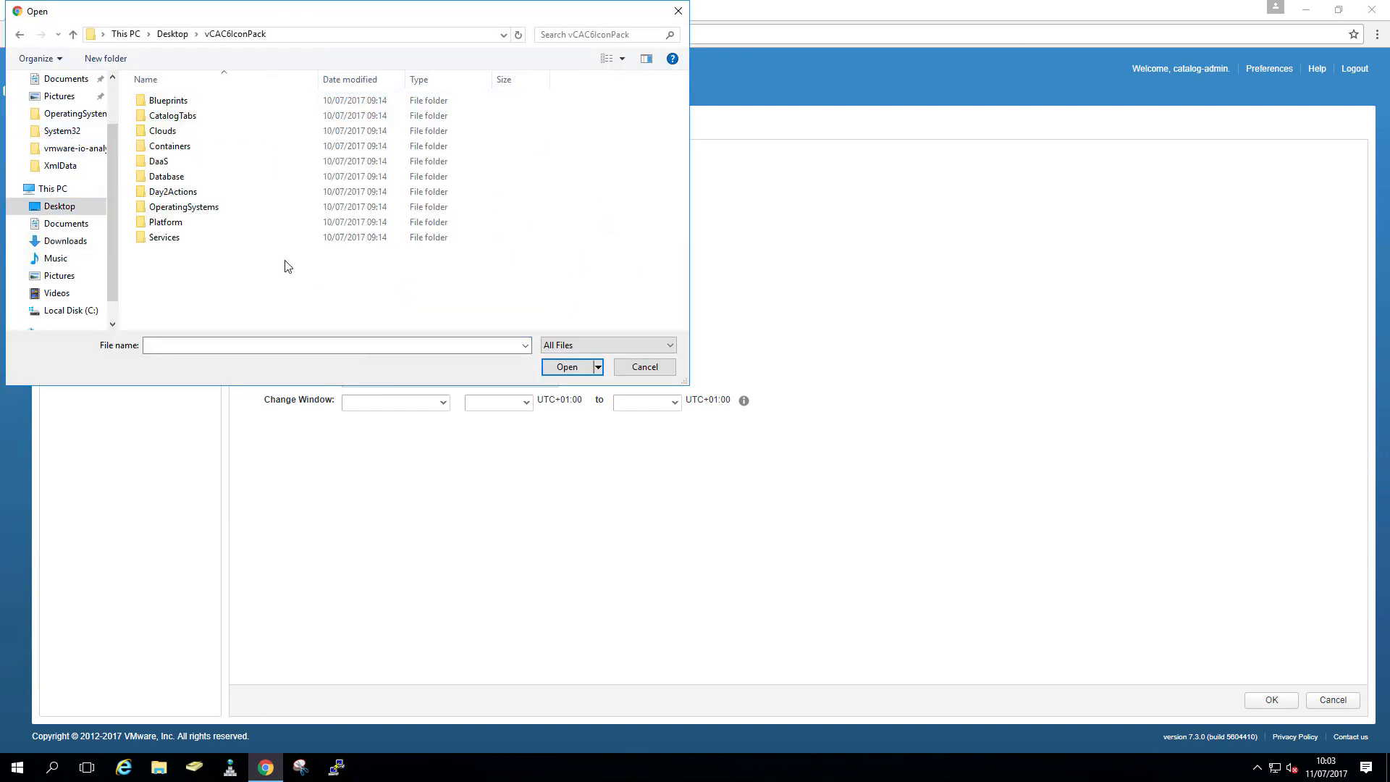
double_click(195, 208)
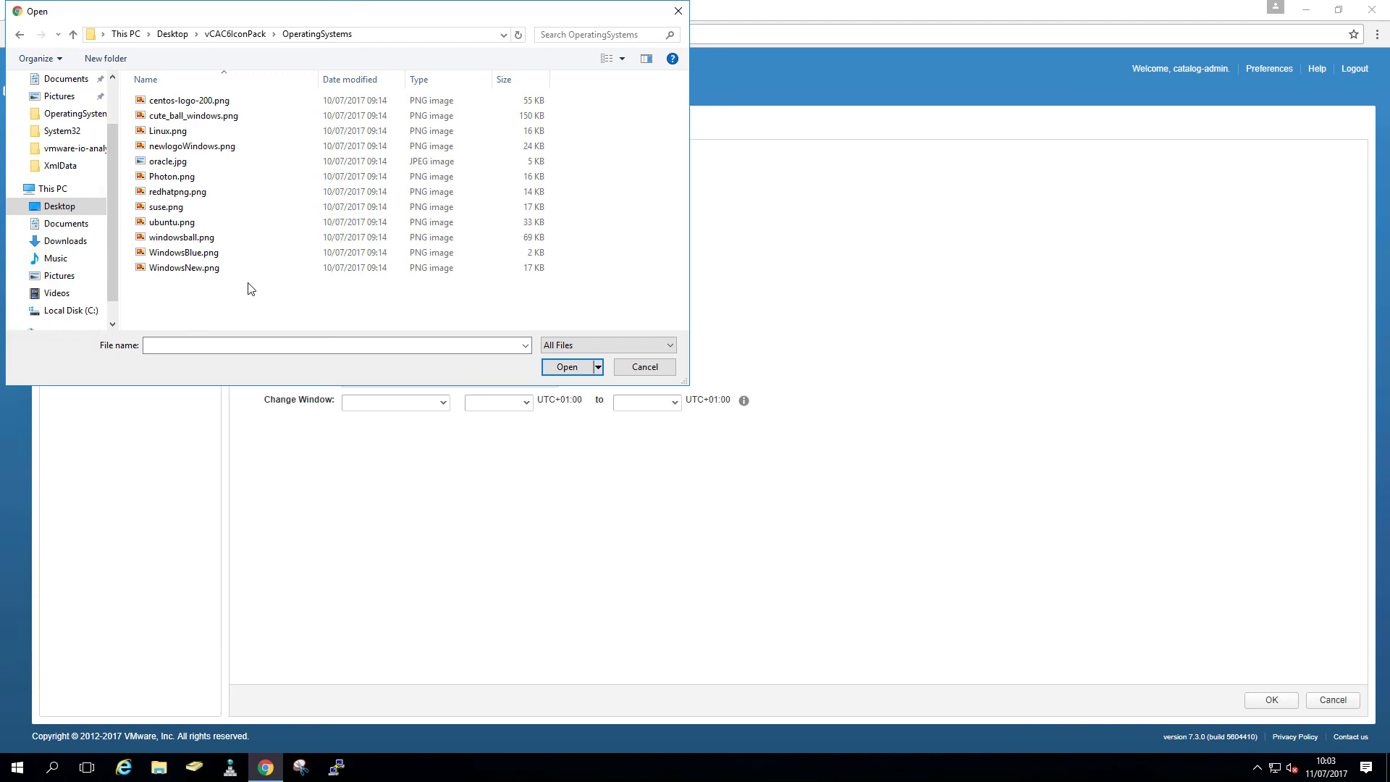
double_click(242, 116)
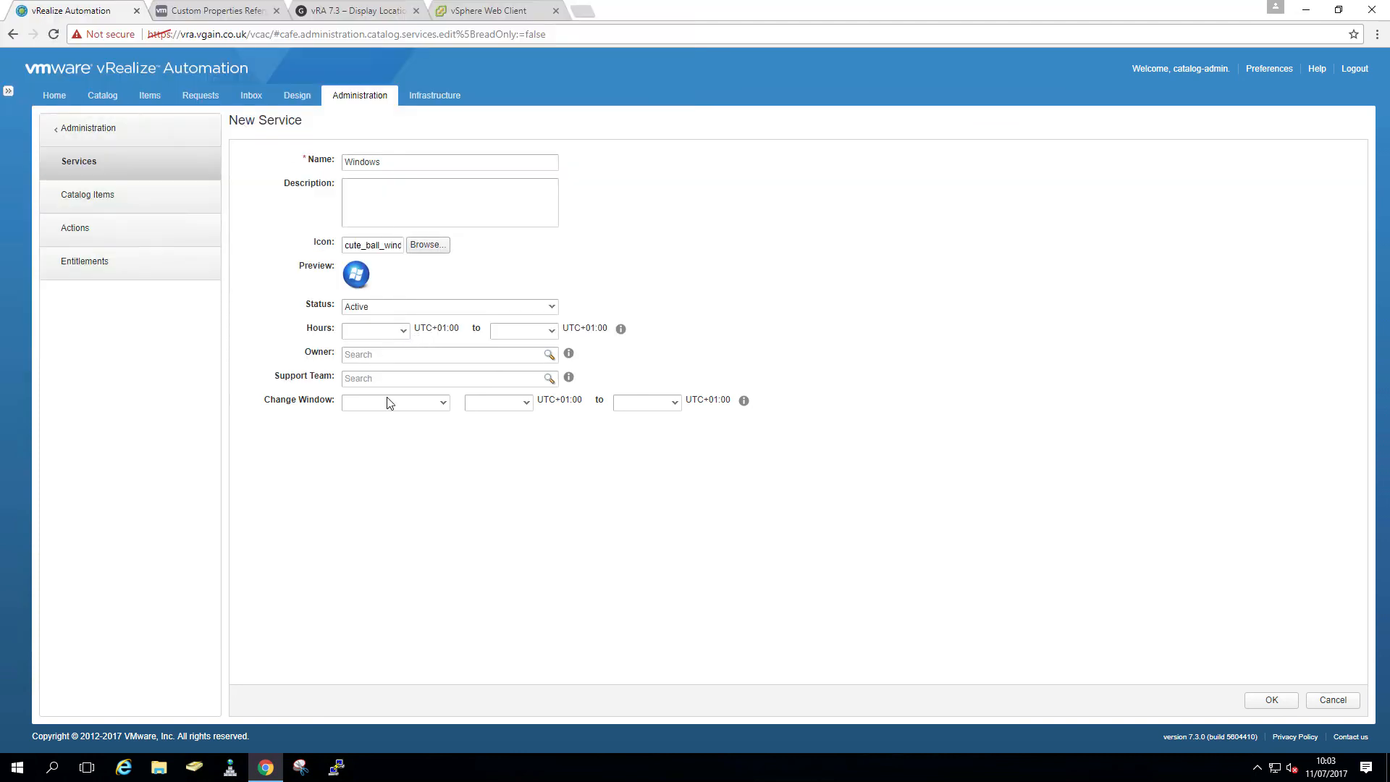
click(1279, 701)
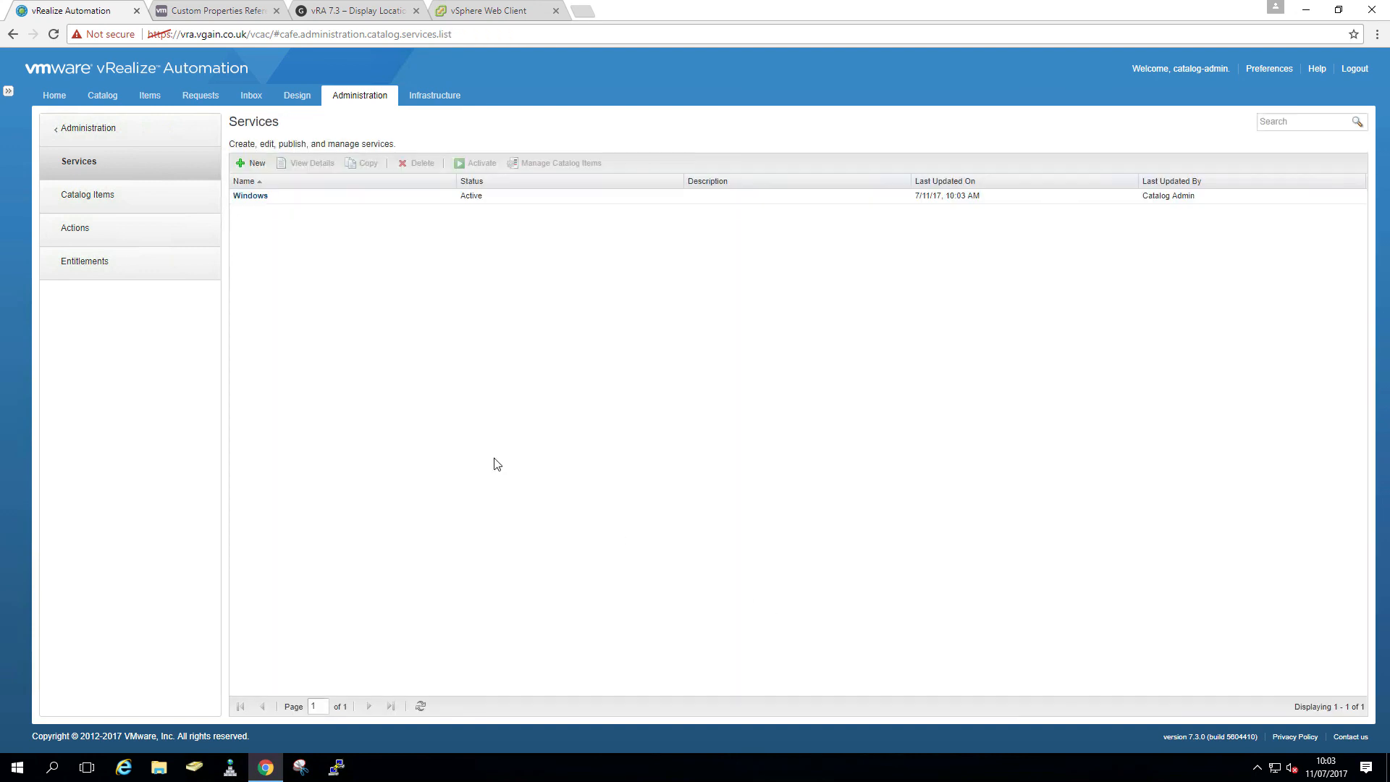
- Assign the Windows2016 catalog item to the Windows service with the WindowsBlue.png icon
click(126, 203)
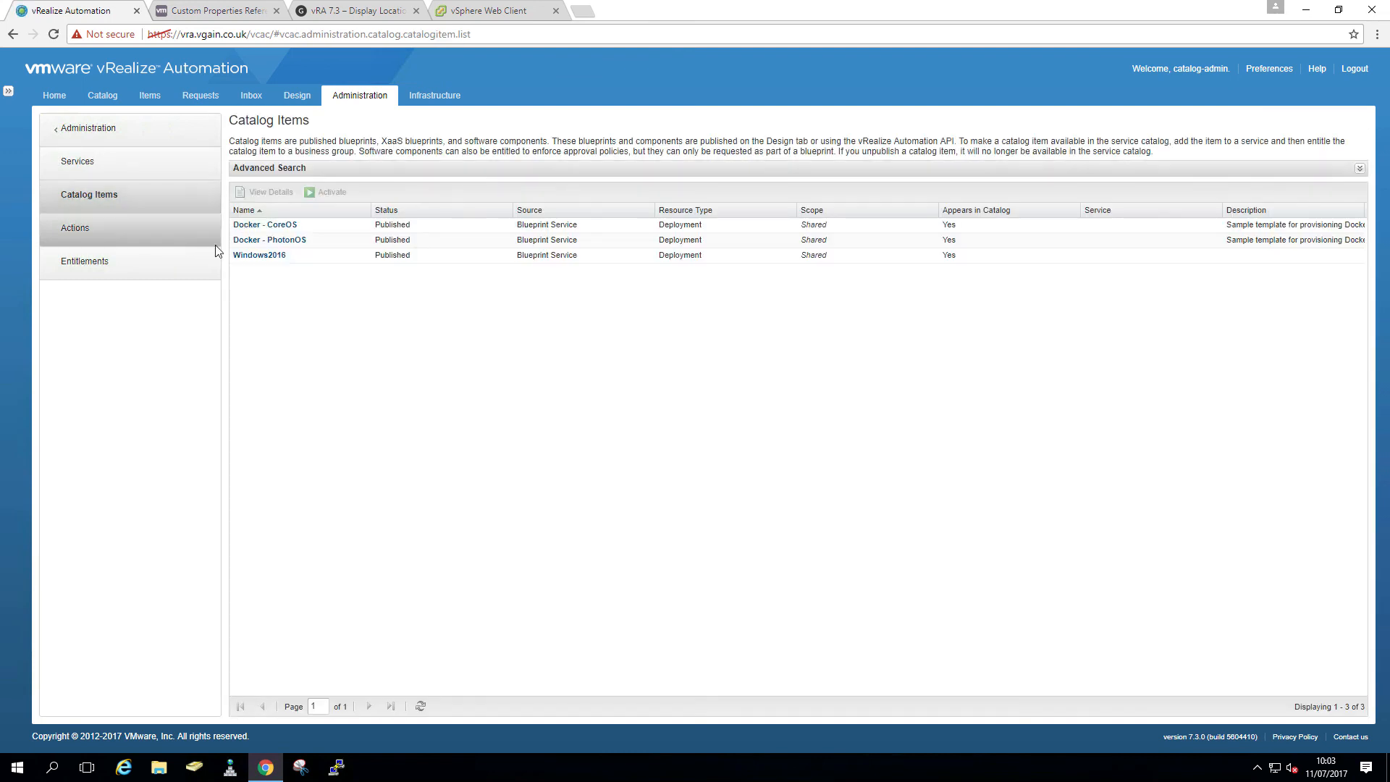
click(243, 255)
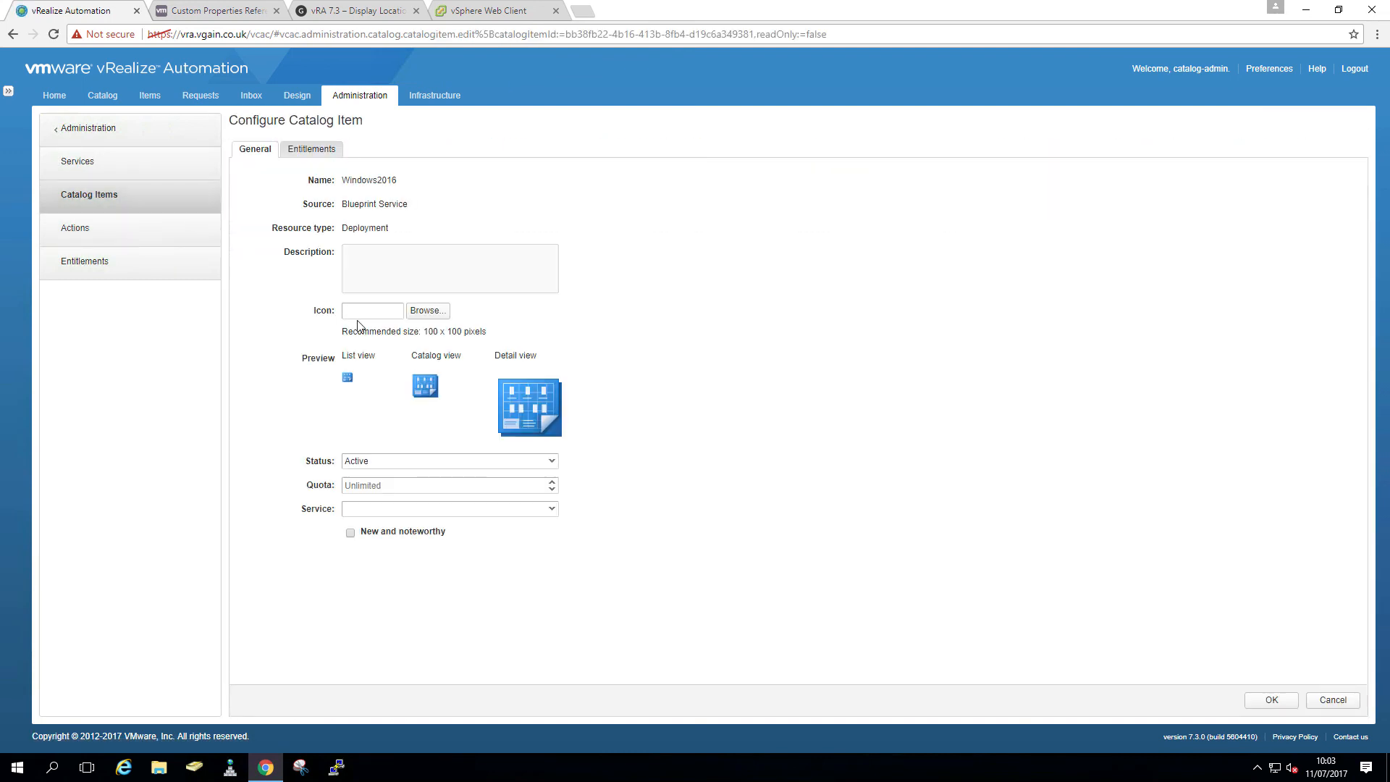
click(555, 511)
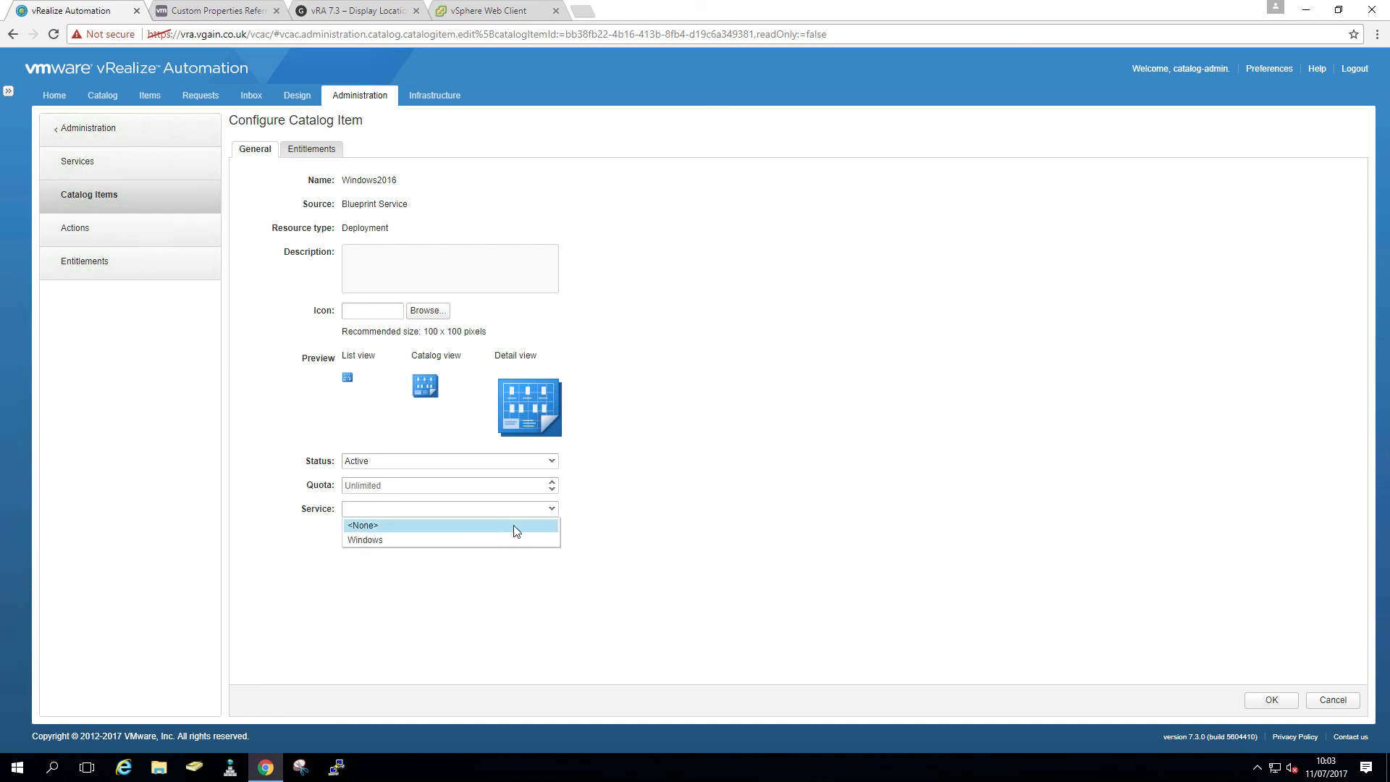
click(489, 534)
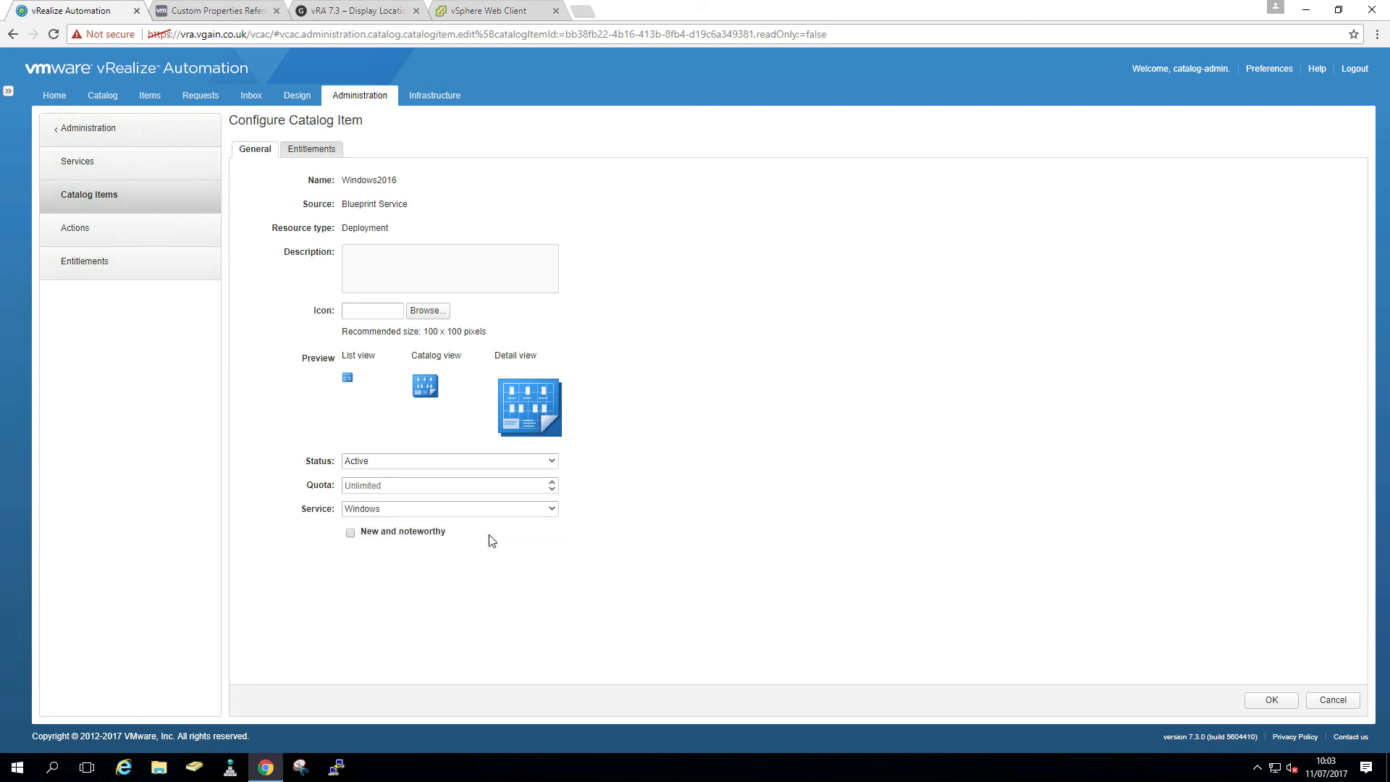
click(426, 312)
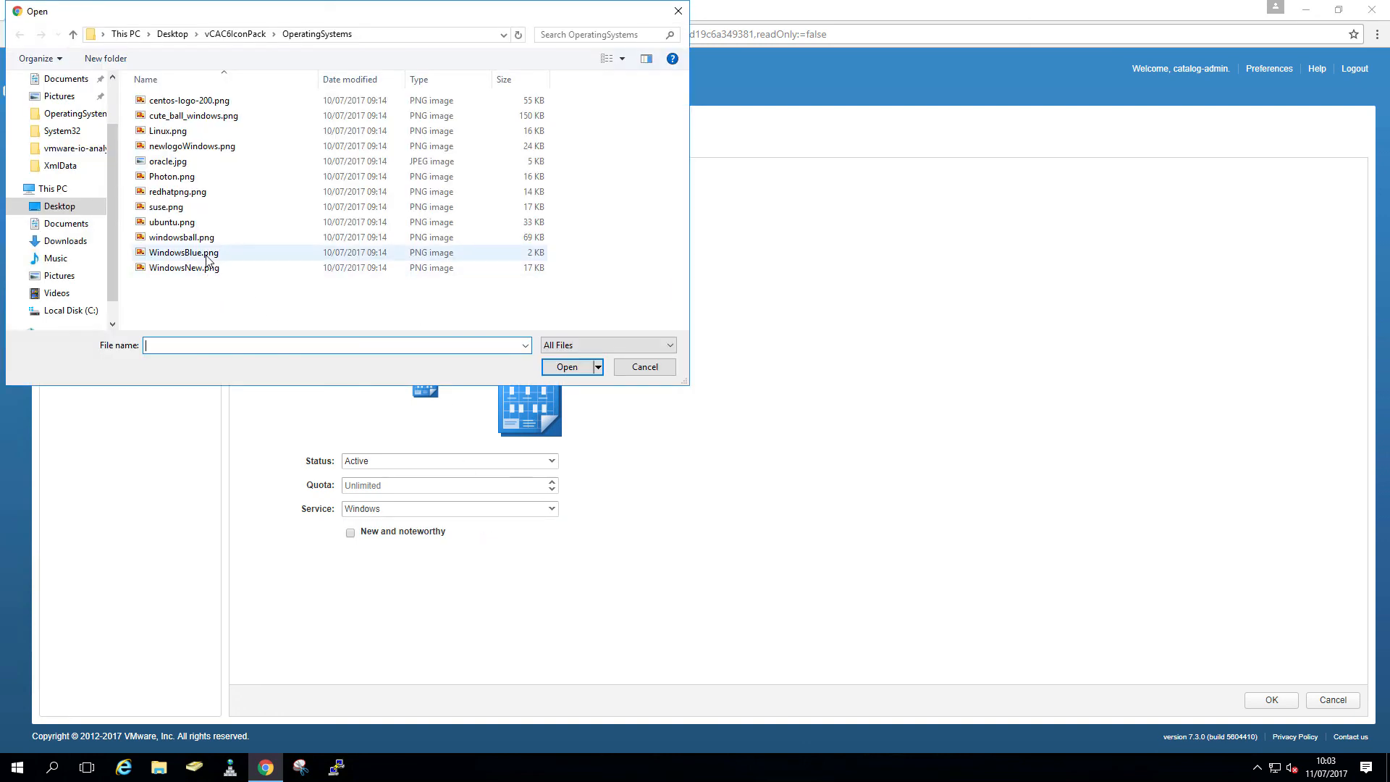
double_click(207, 257)
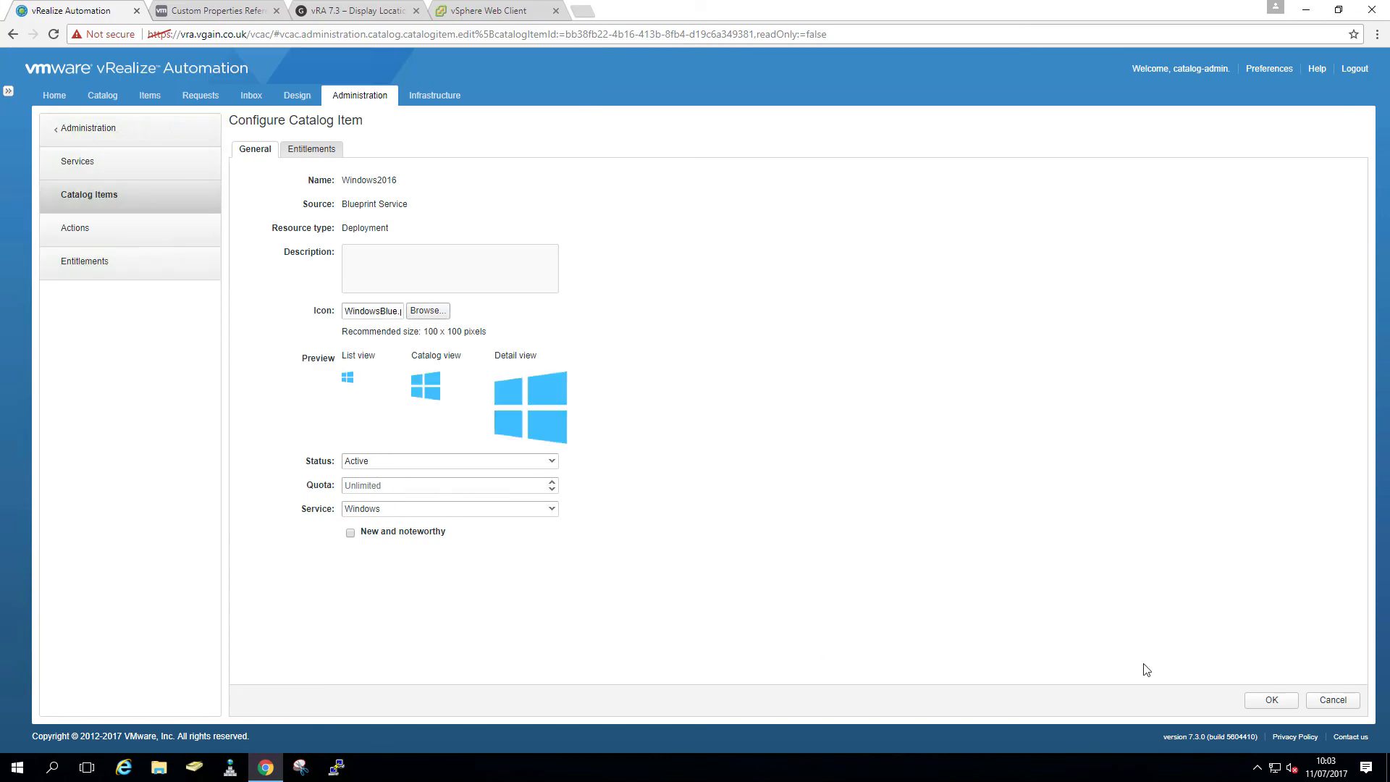
click(1260, 702)
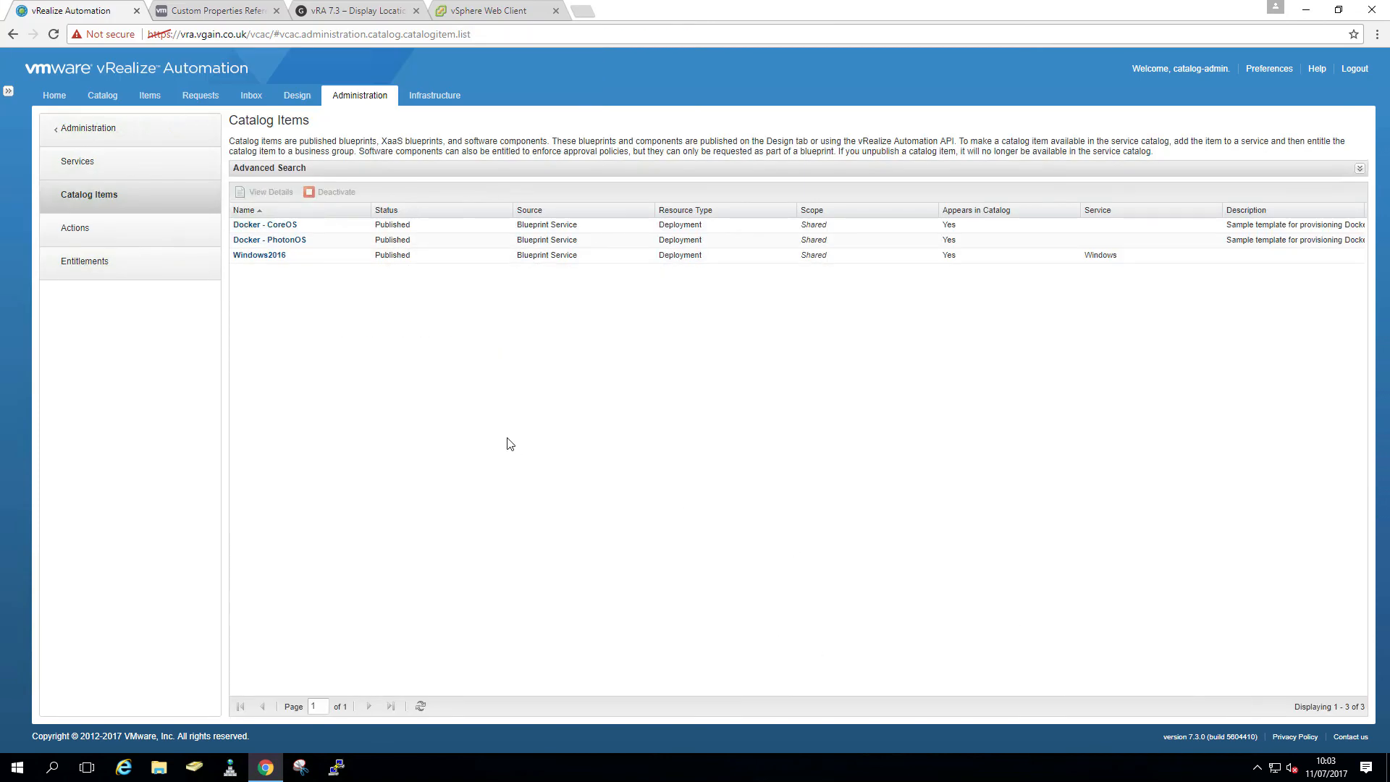
click(98, 103)
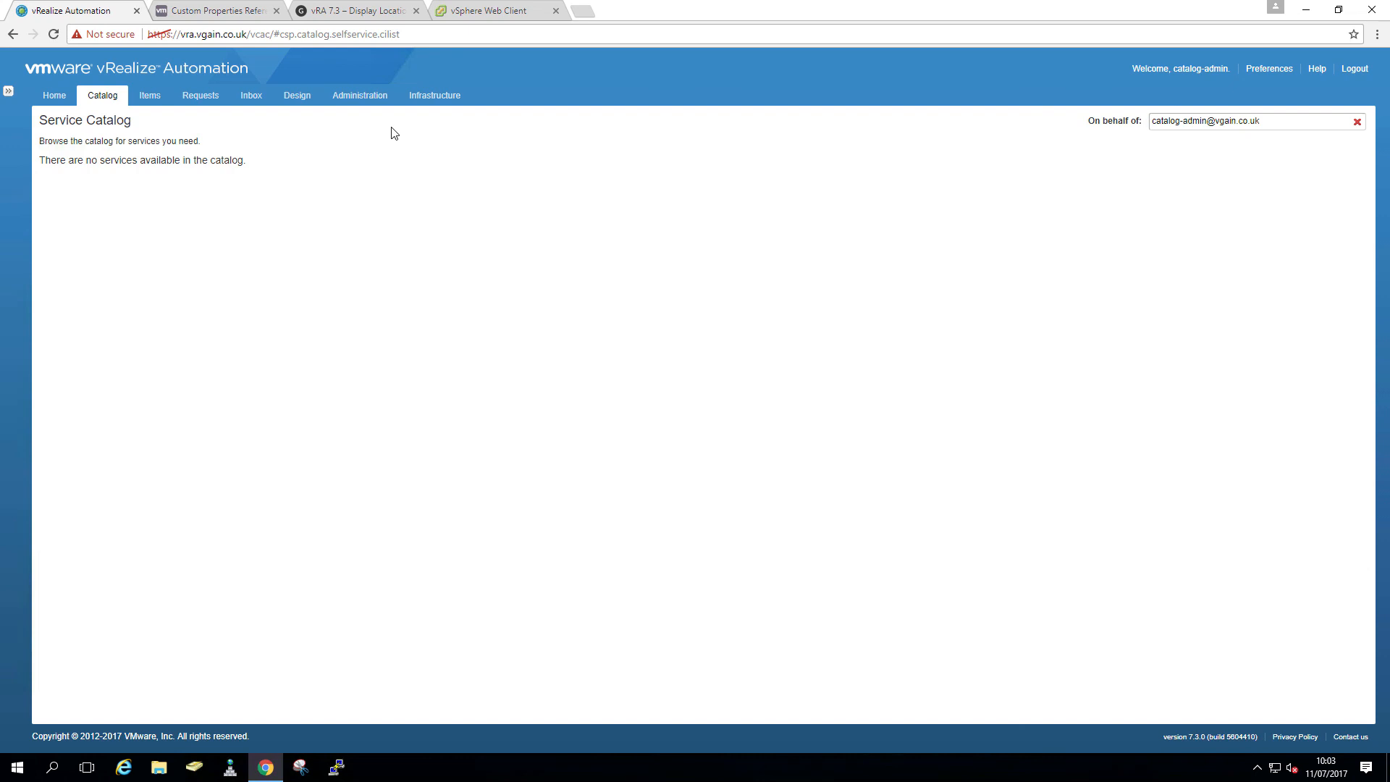
- Start a new entitlement with status Active
click(355, 95)
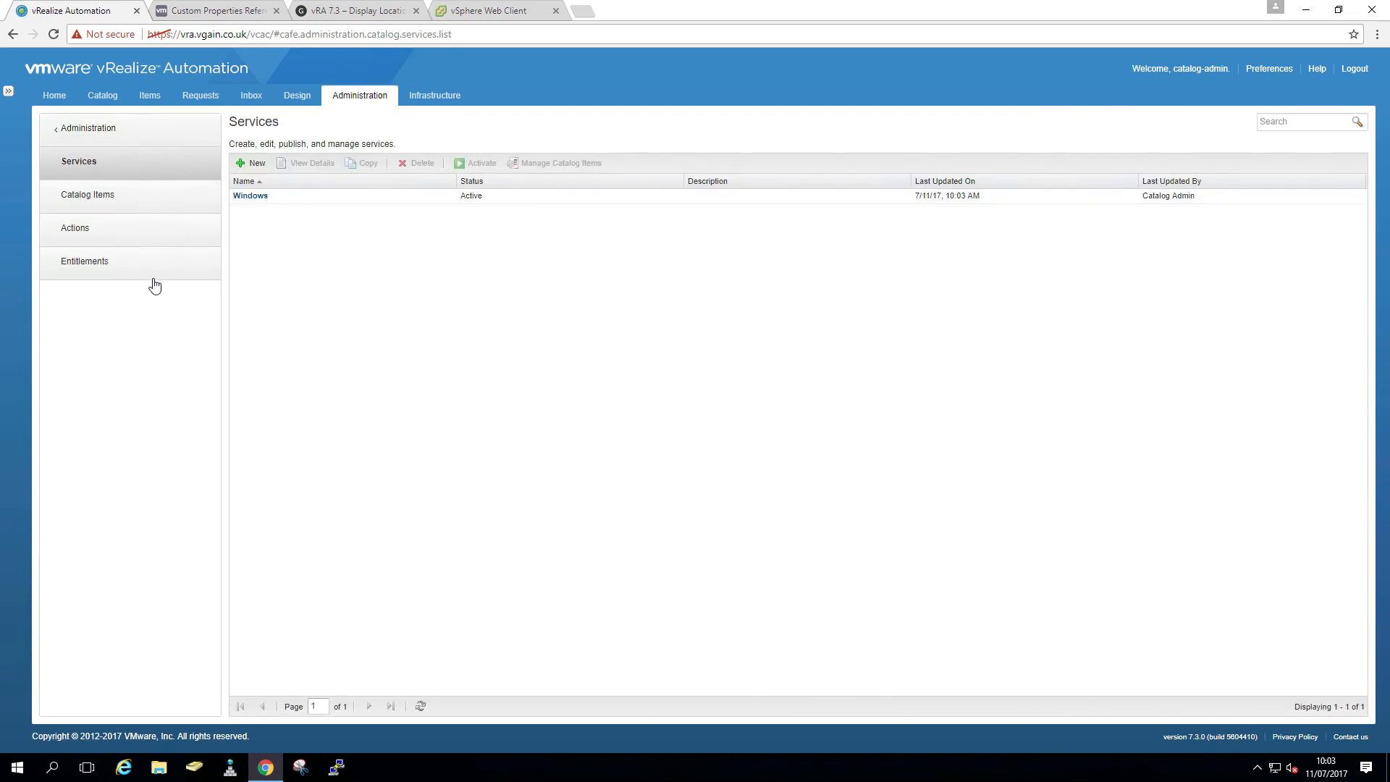
click(153, 277)
click(248, 172)
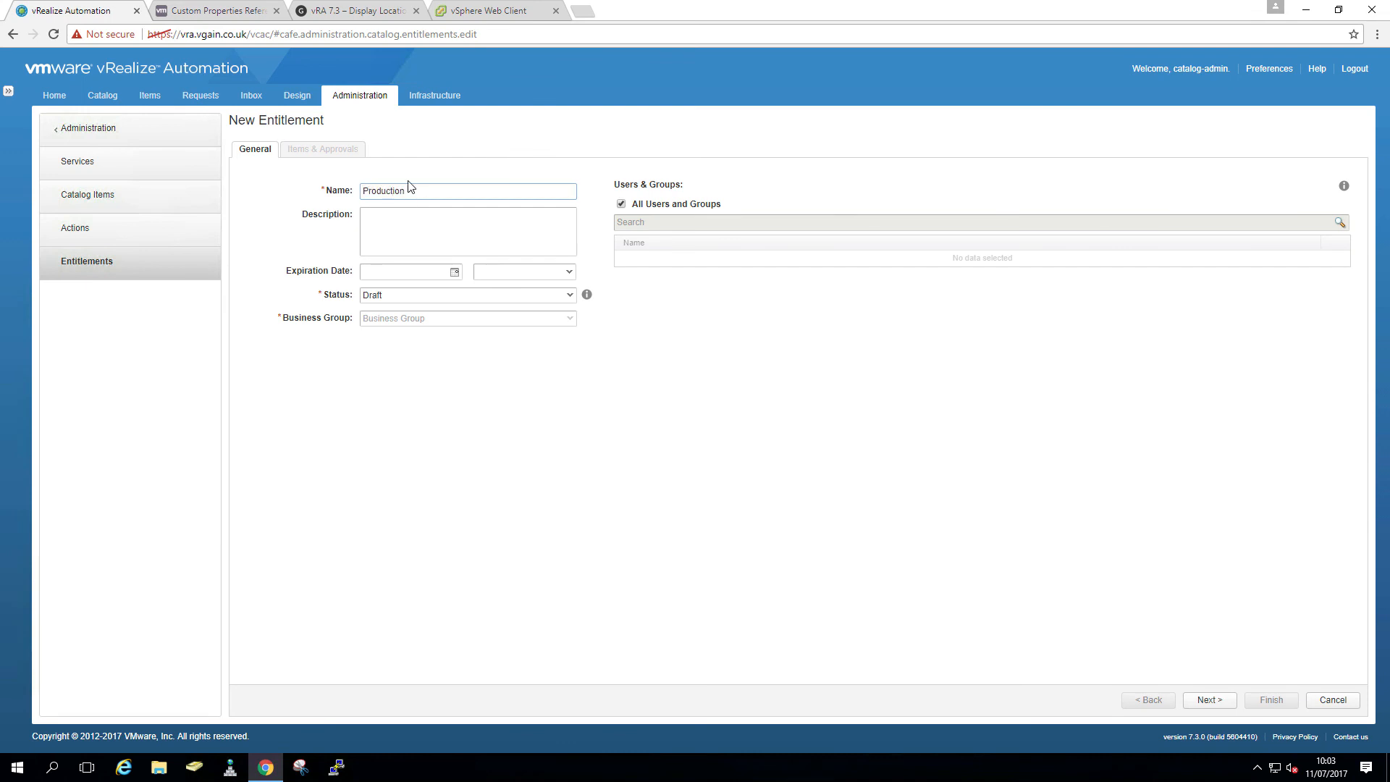
click(564, 295)
click(483, 325)
- Restrict the entitlement to the vRA user account instead of all users
click(625, 206)
click(632, 220)
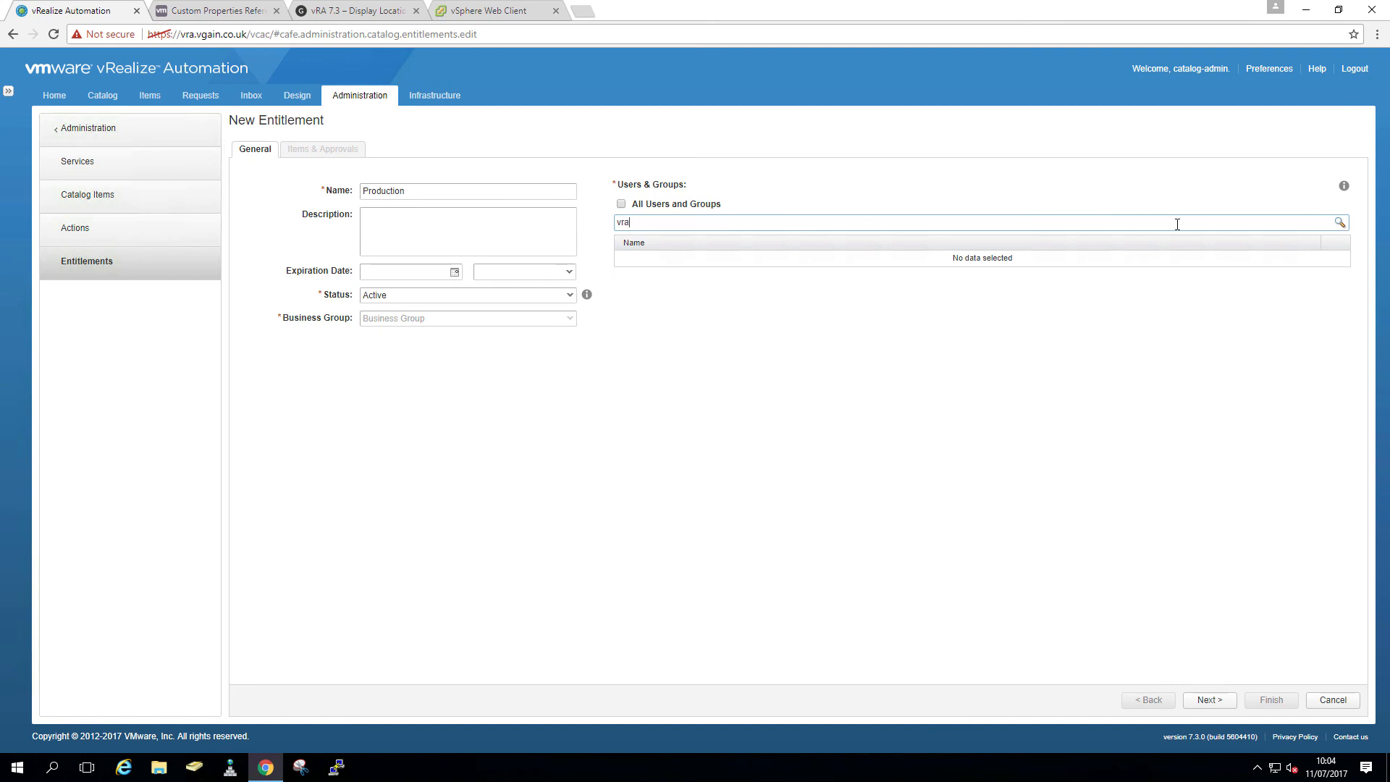
text(vra)
click(1335, 224)
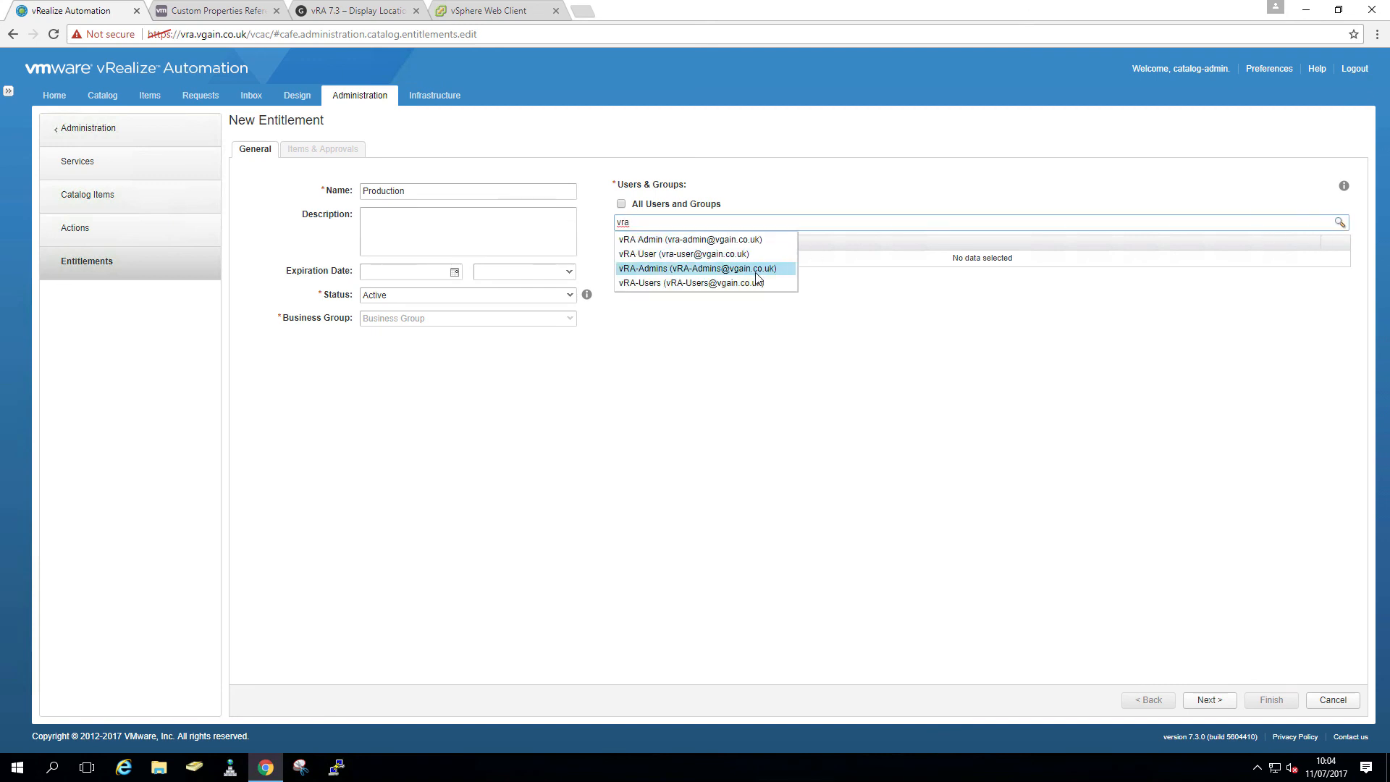
click(757, 262)
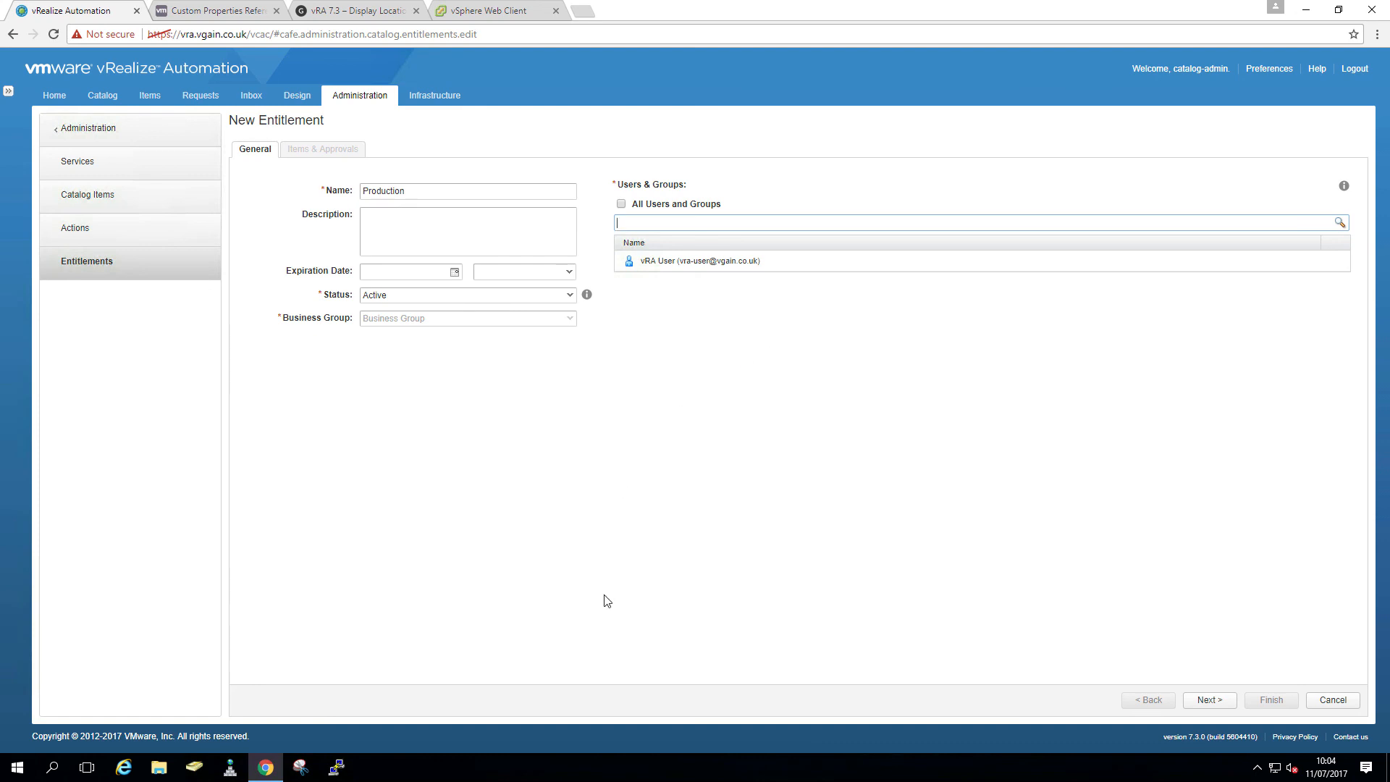
- Add the Windows service to the entitlement's entitled services
click(1207, 702)
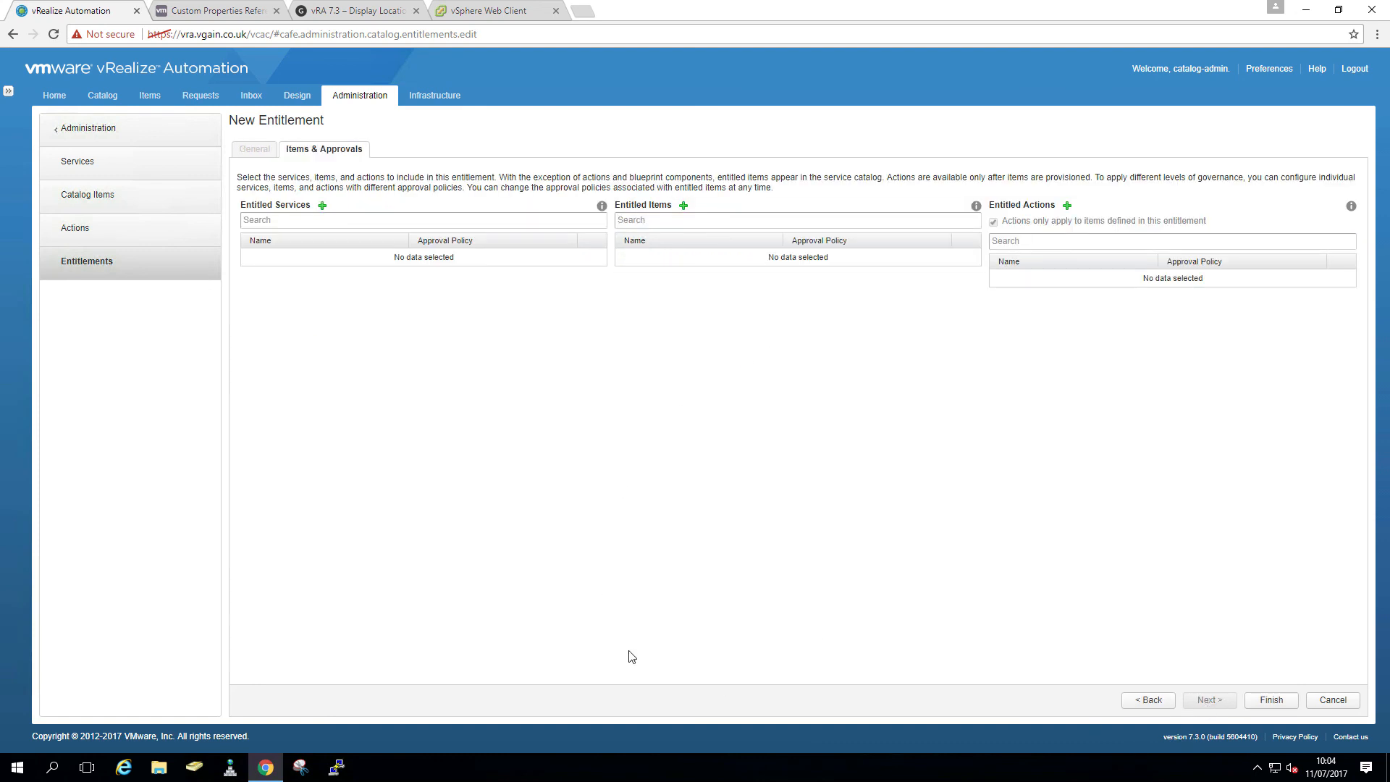
click(323, 206)
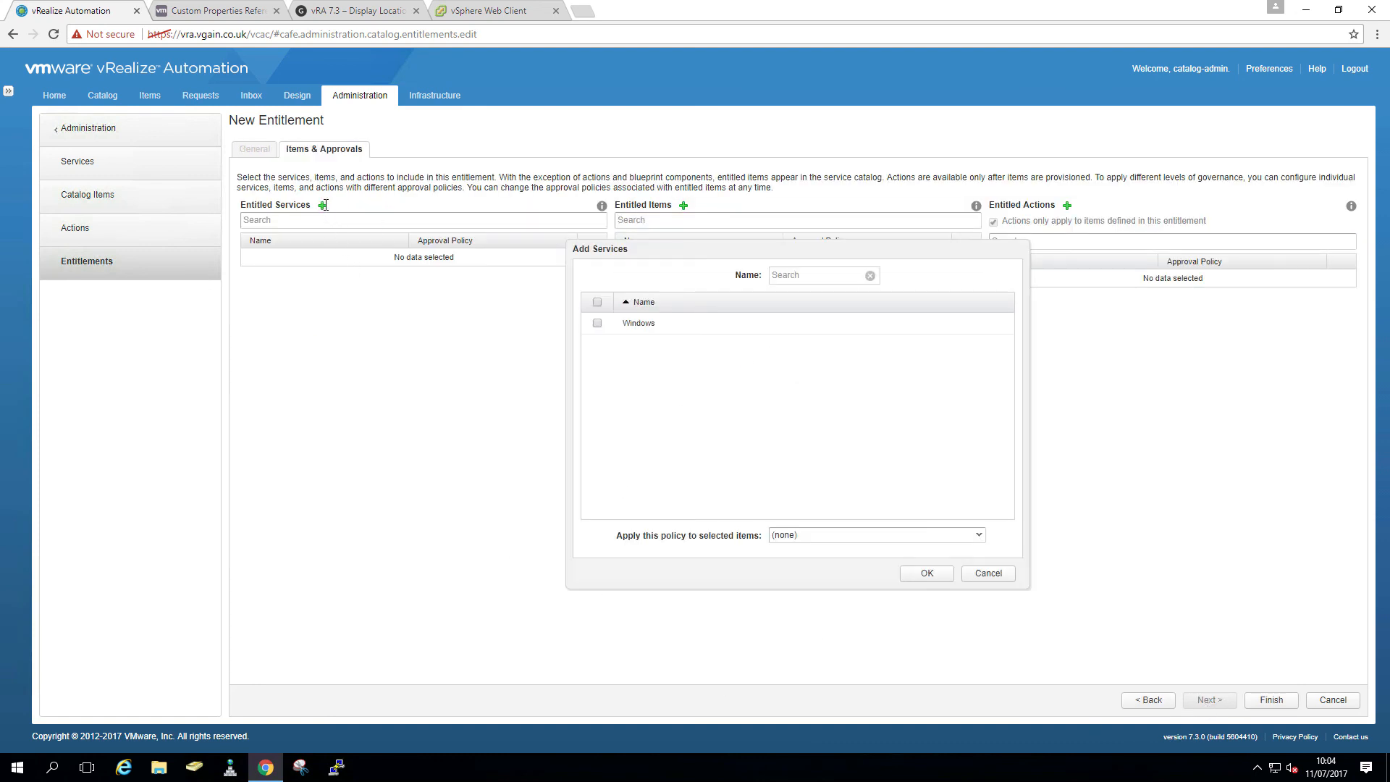
click(598, 323)
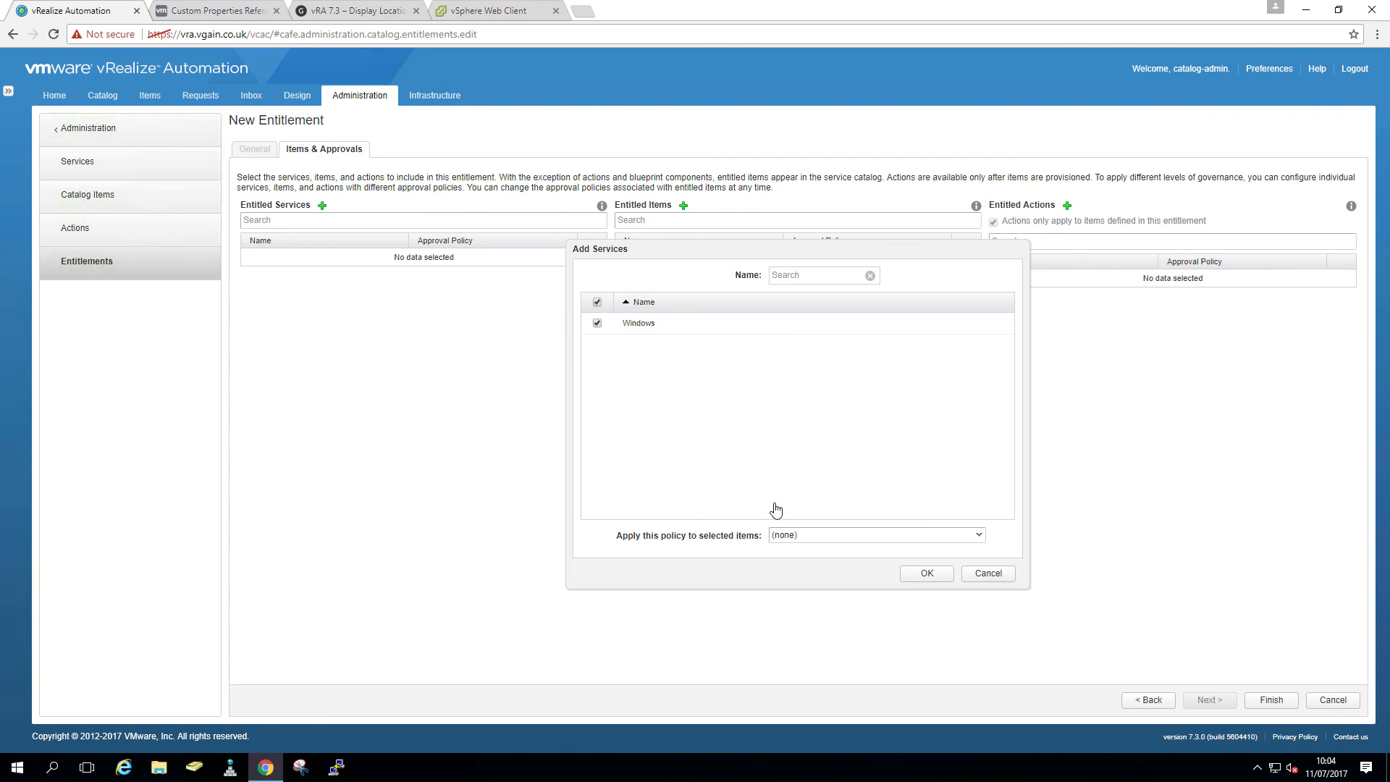
click(934, 576)
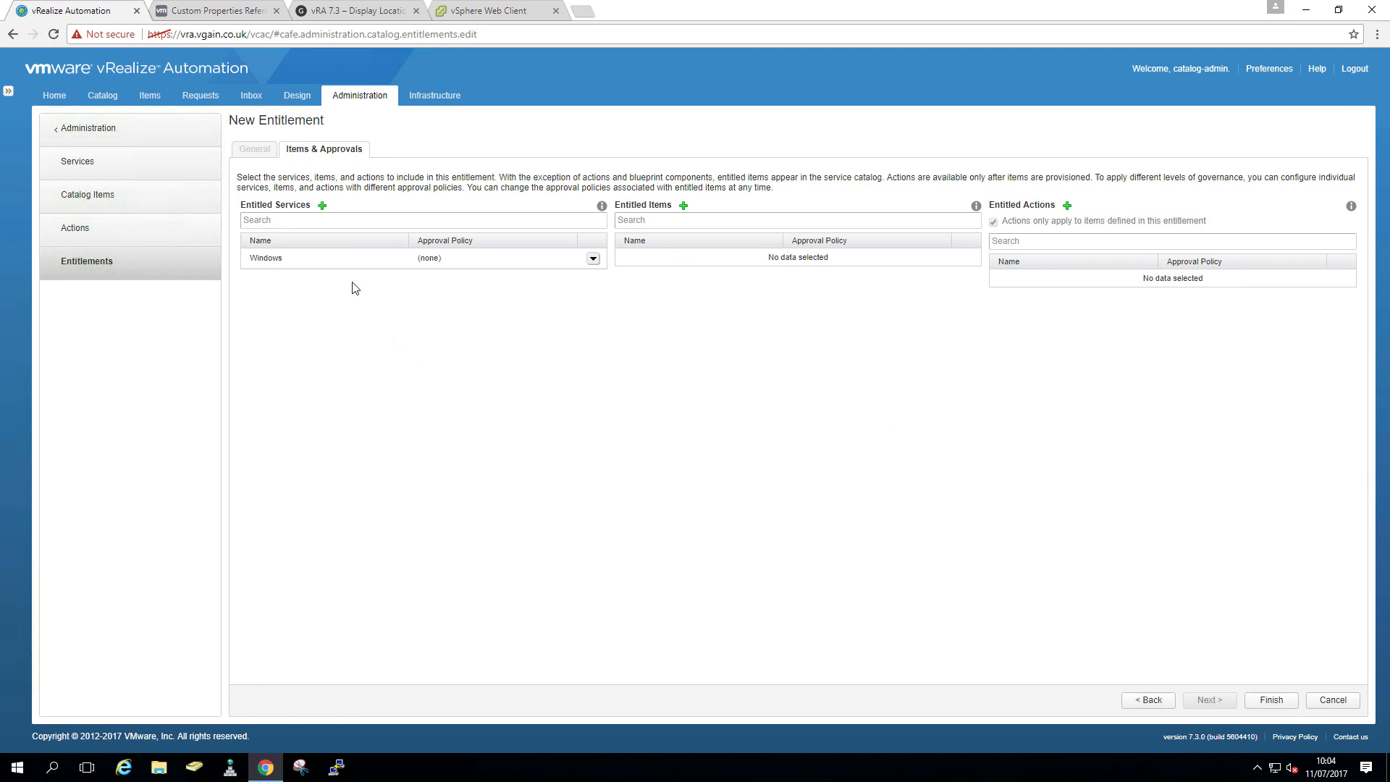
- Entitle the Machine actions Connect using RDP, Power Off, Power On, Reboot and Shutdown
click(1067, 206)
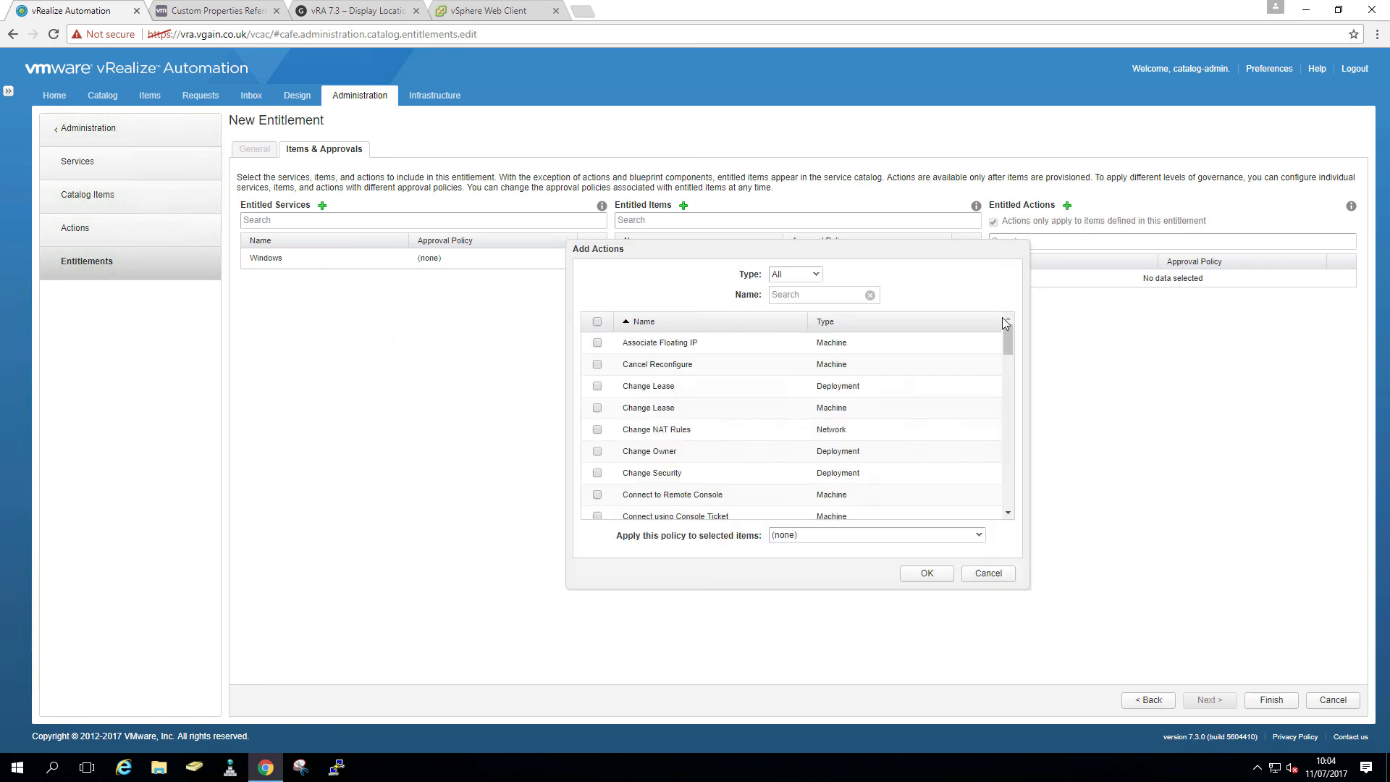
drag(1012, 352, 1012, 478)
scroll(667, 437, up, 3)
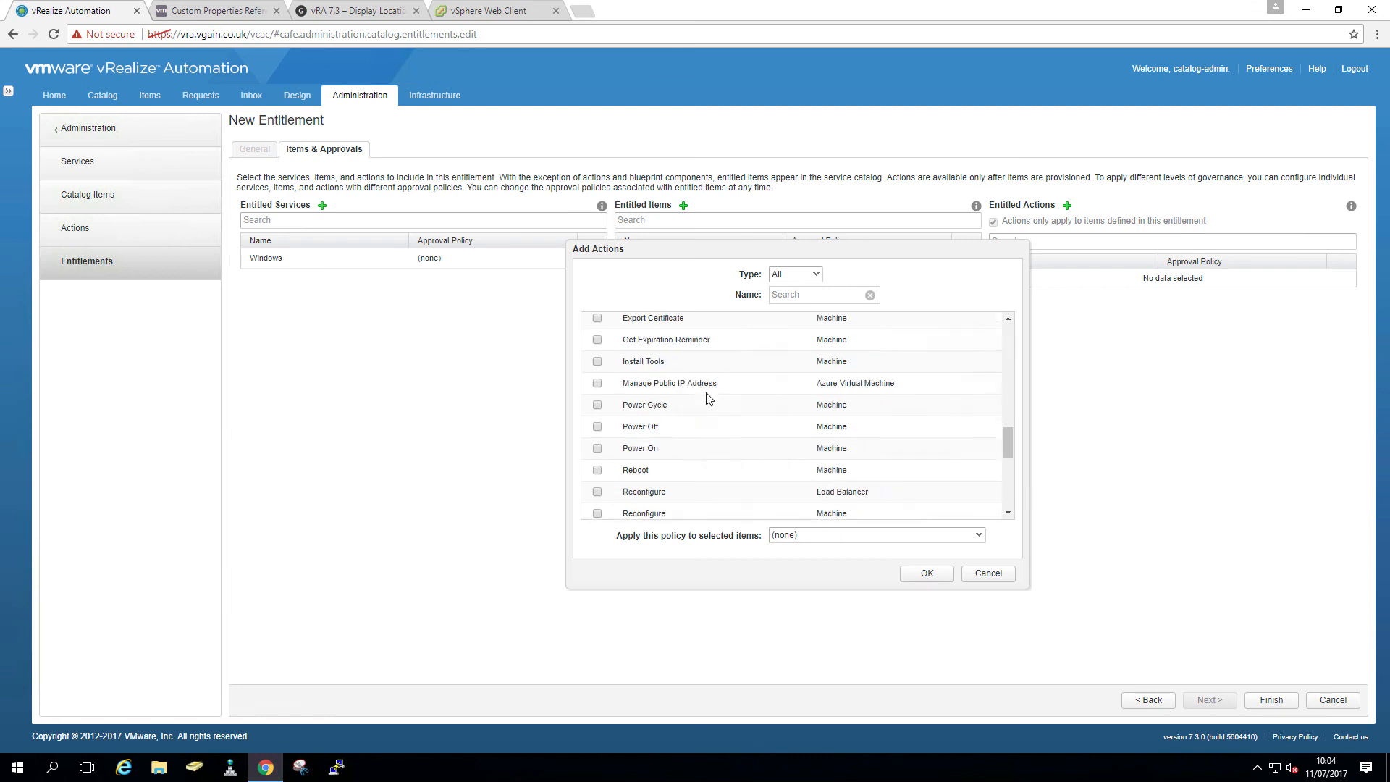
click(822, 277)
click(820, 405)
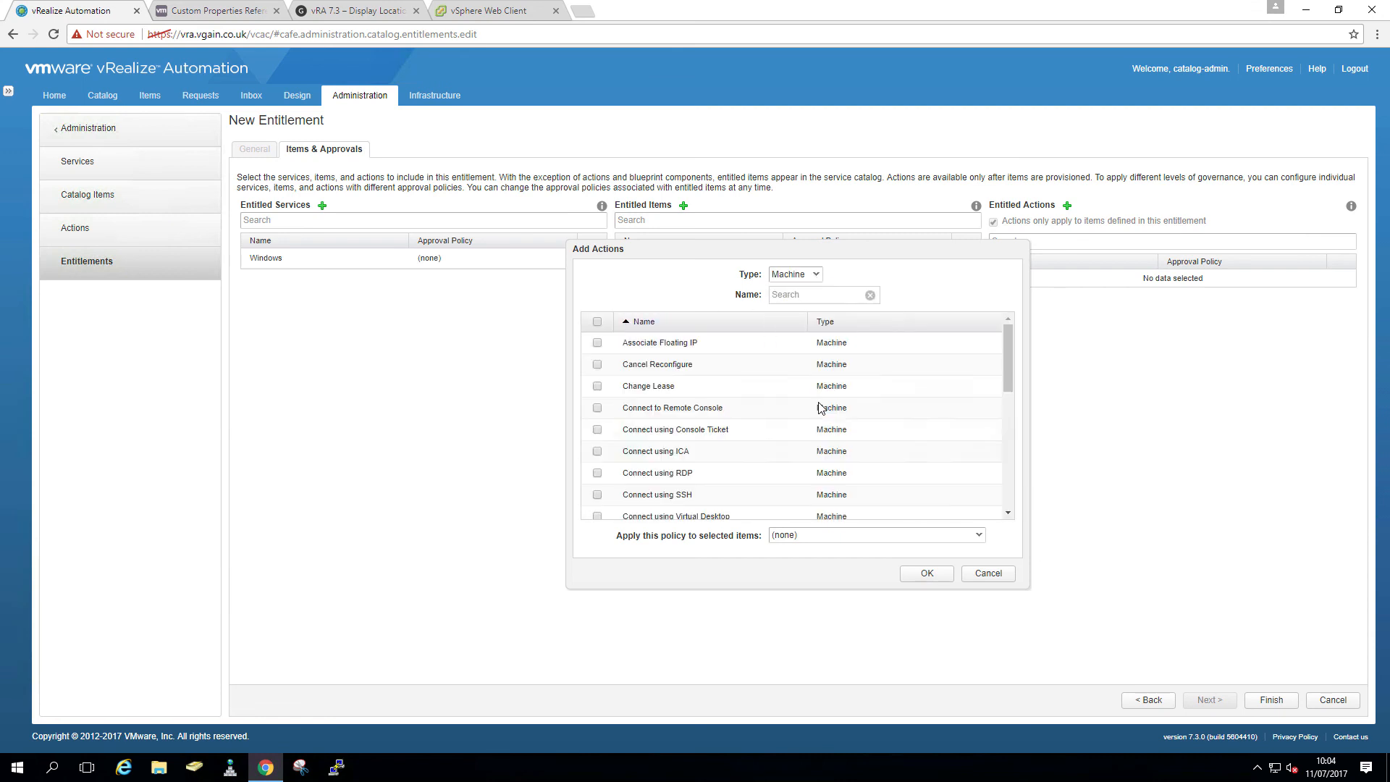
click(597, 474)
drag(1007, 358, 894, 472)
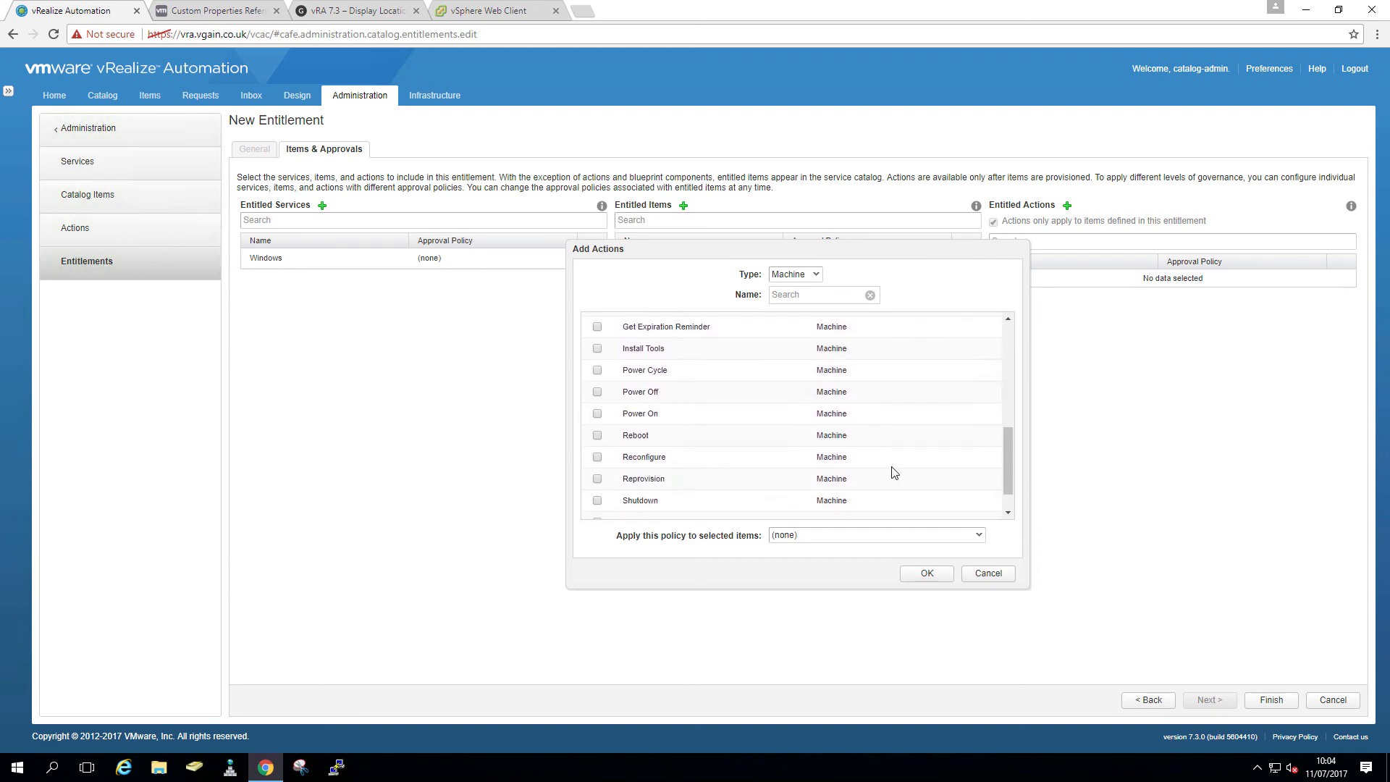
click(597, 392)
click(597, 414)
click(598, 436)
click(597, 501)
- Entitle the Destroy action for existing networks
scroll(734, 420, down, 1)
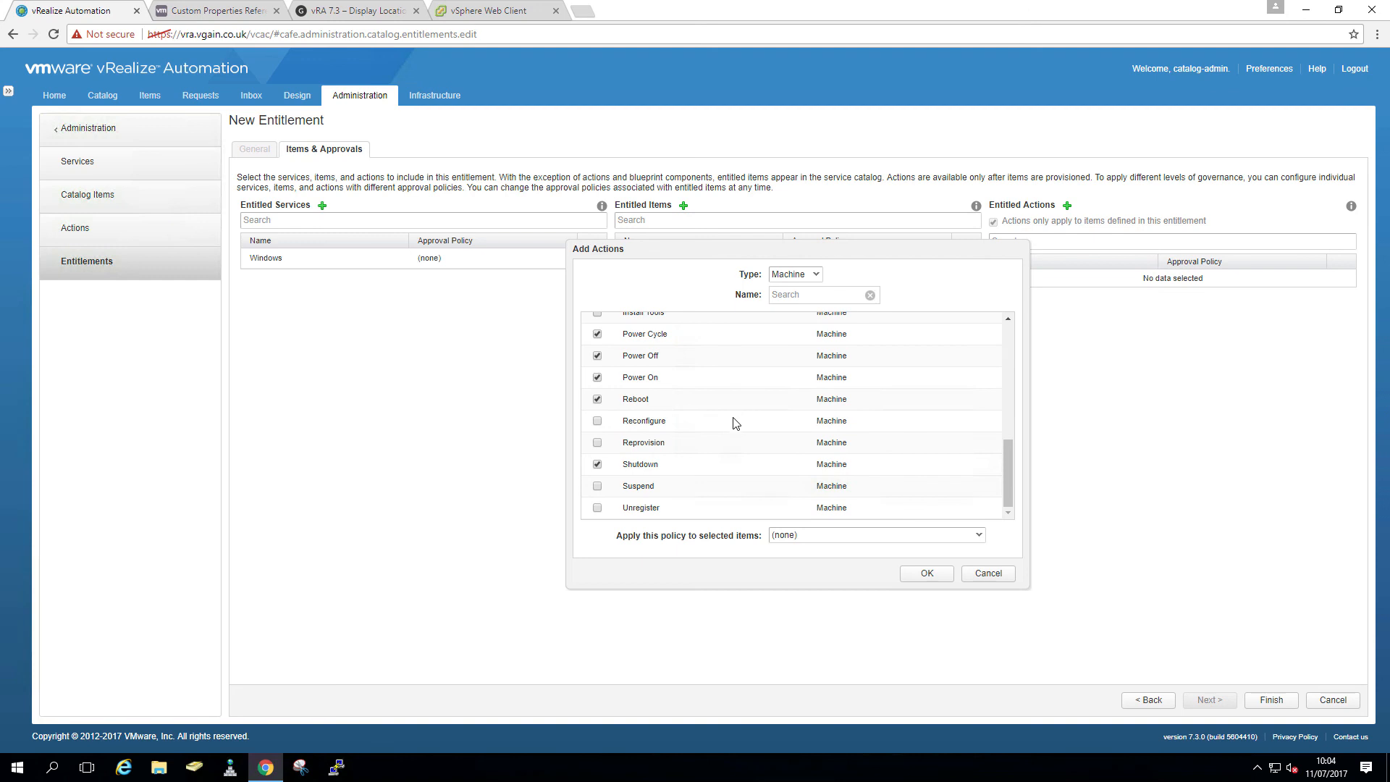
scroll(739, 416, up, 10)
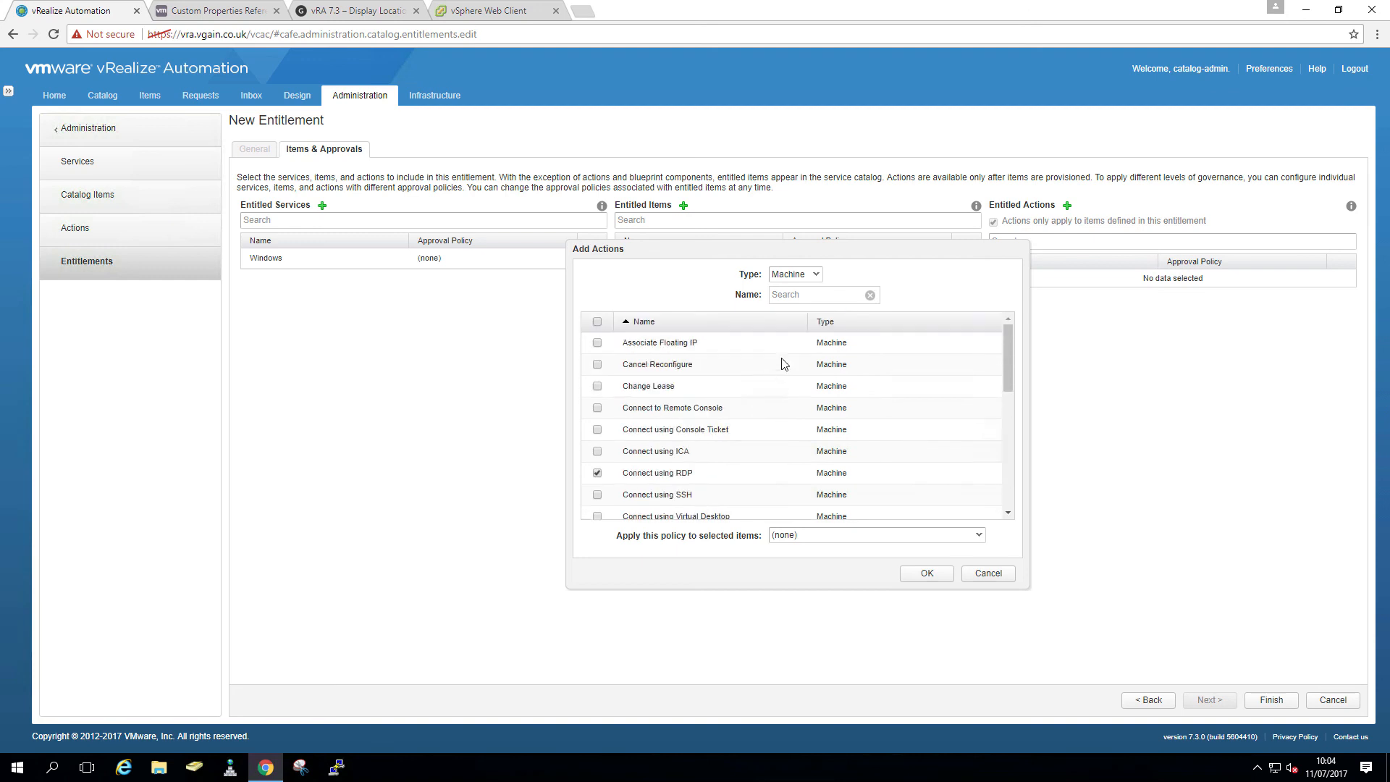
click(816, 276)
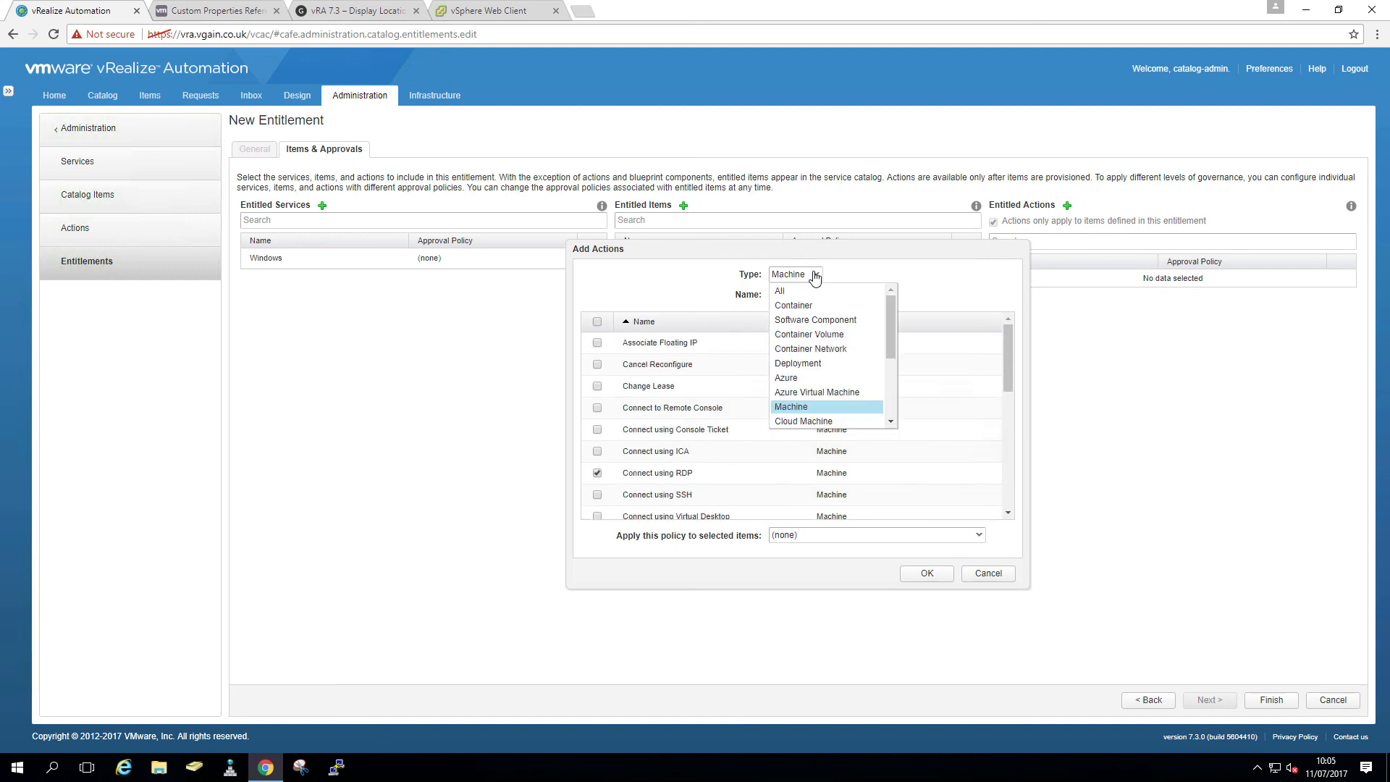
click(815, 363)
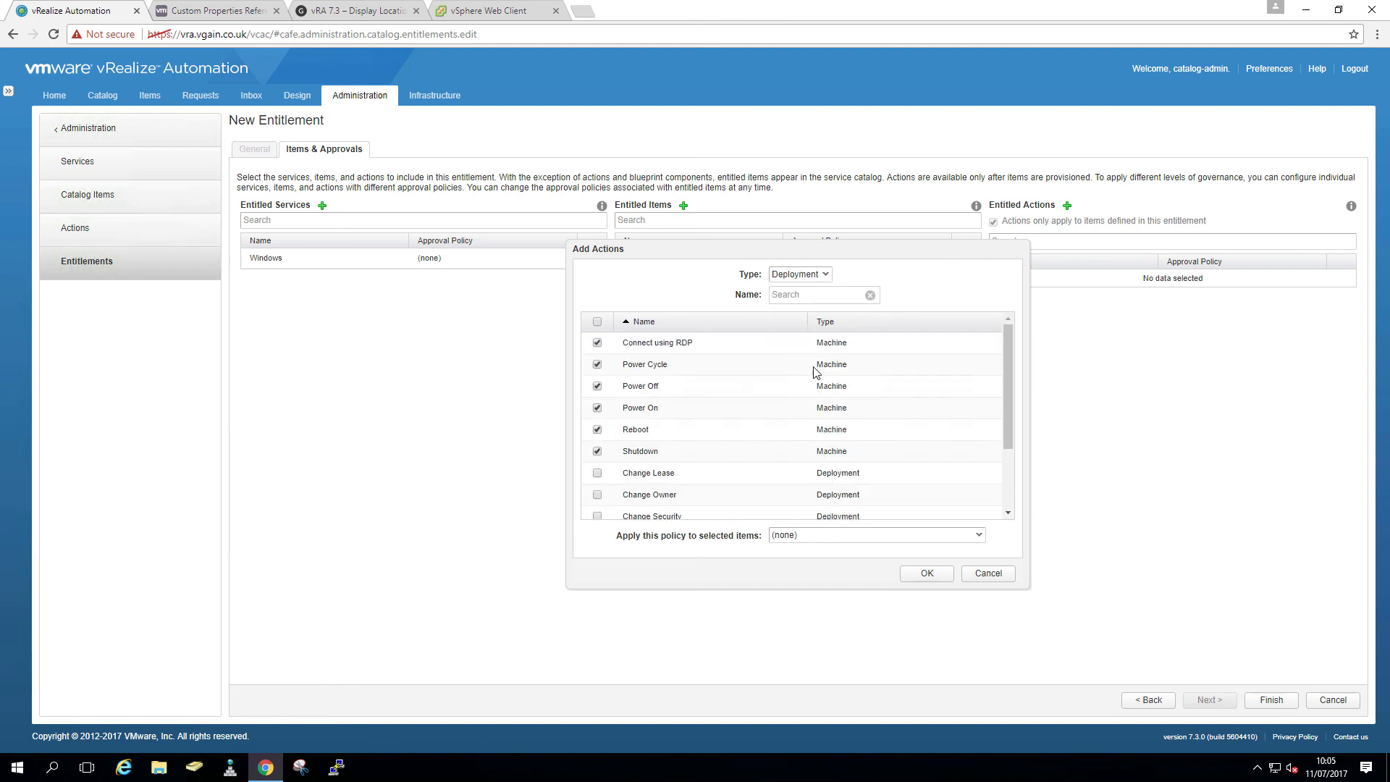
scroll(724, 444, down, 3)
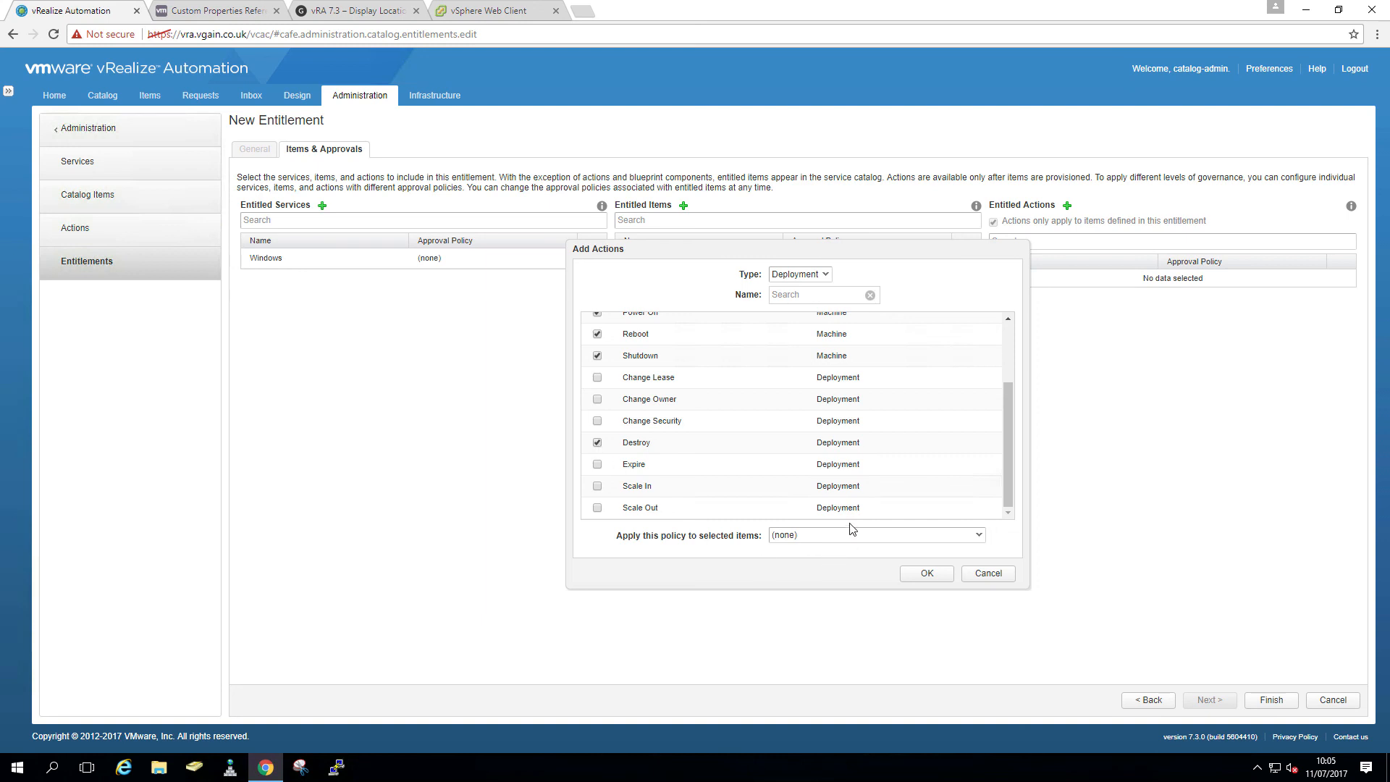
click(826, 275)
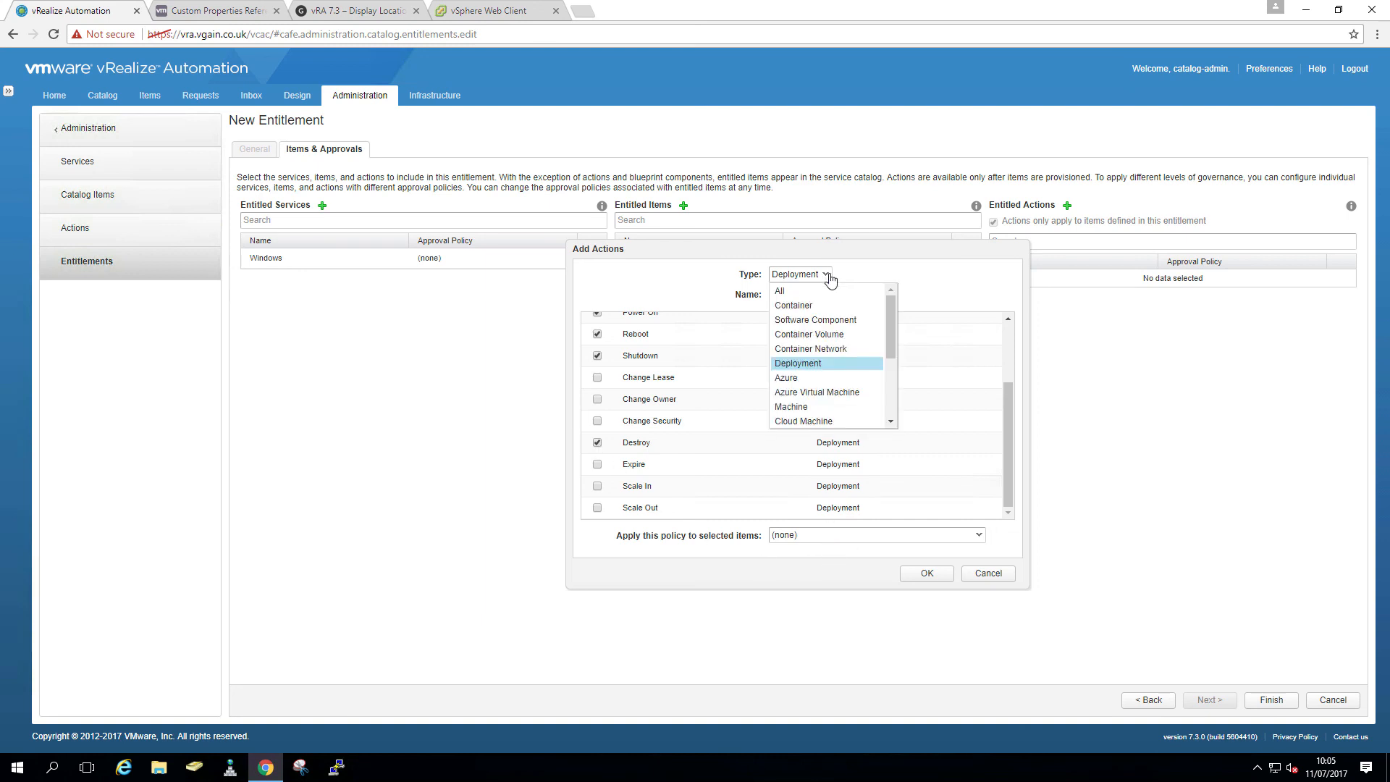
drag(891, 340, 891, 406)
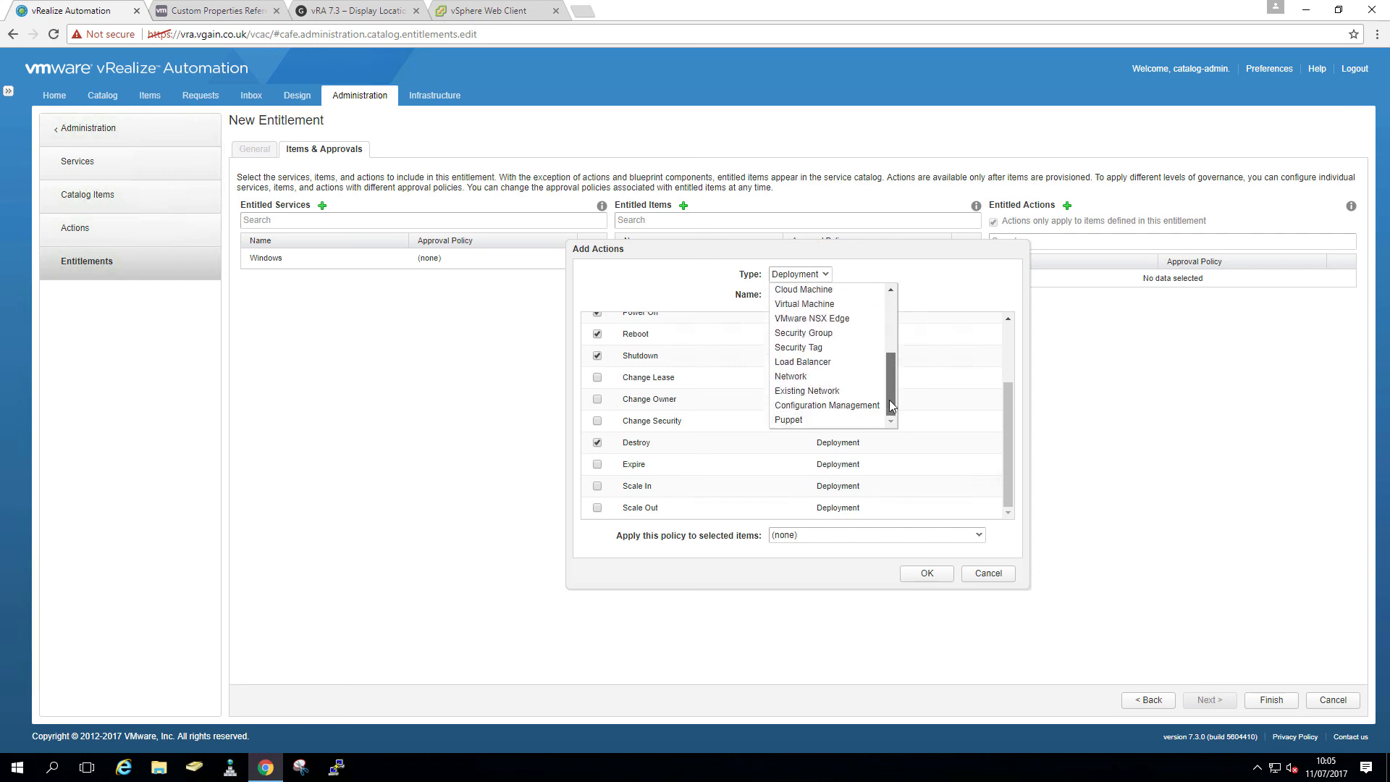
click(853, 391)
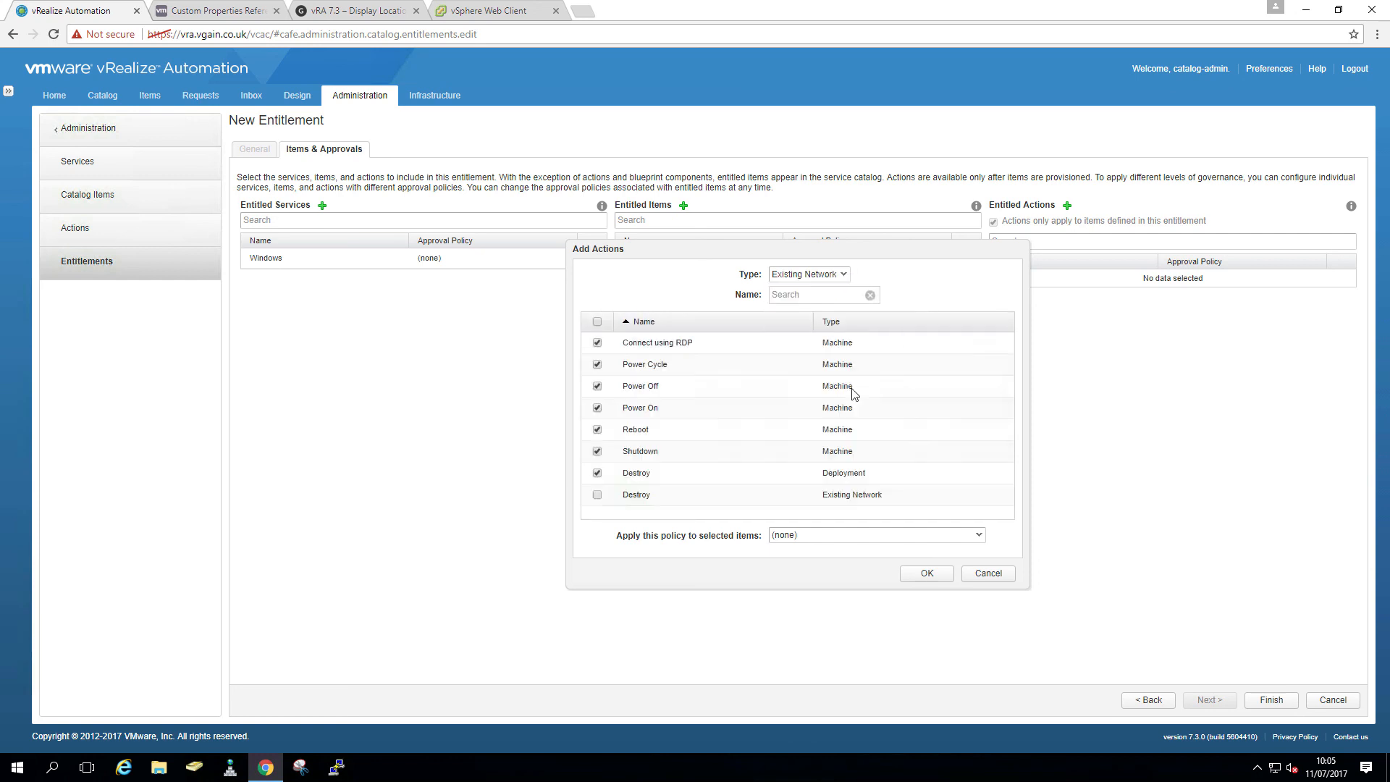
click(597, 496)
- Entitle Destroy, Delete Snapshot and Create Snapshot for virtual machines, then save the entitlement
click(844, 279)
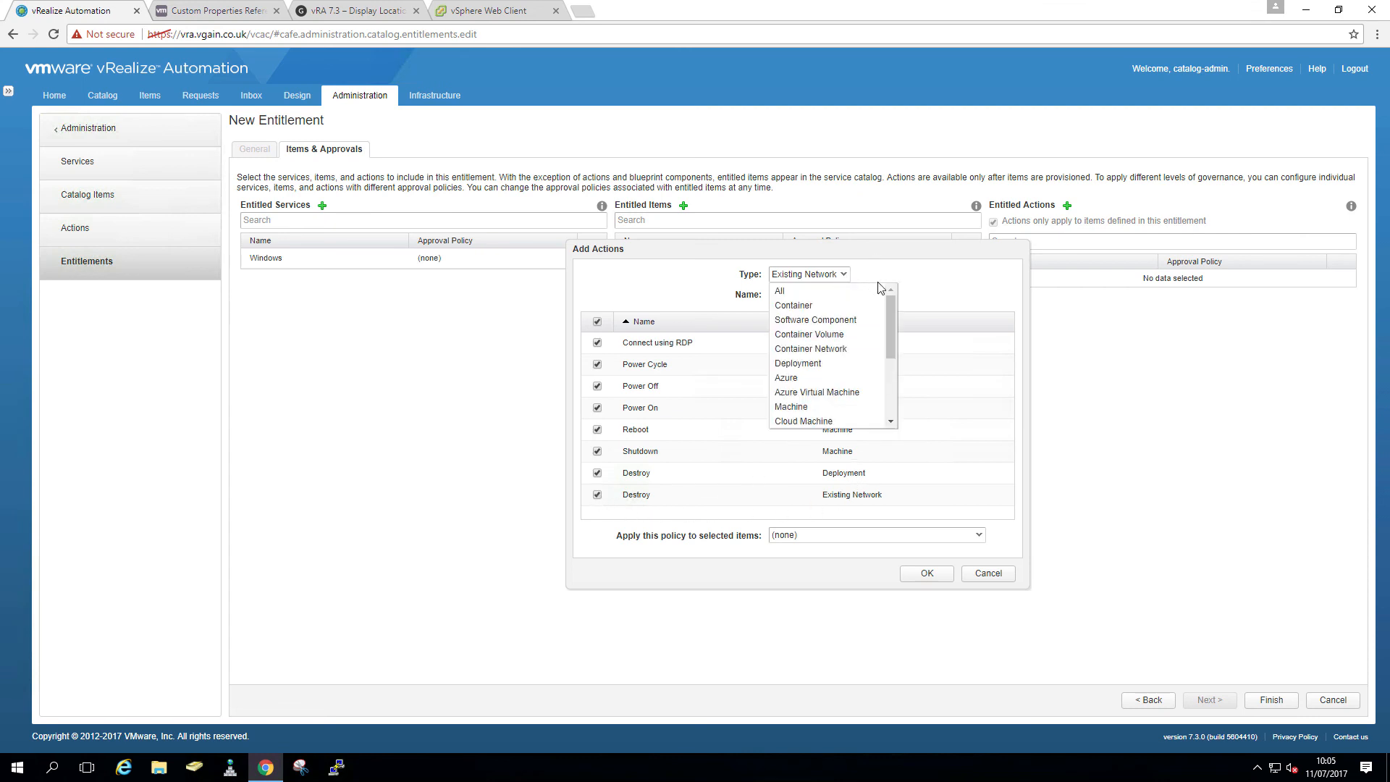
mouse_move(893, 333)
mouse_down()
mouse_move(885, 399)
mouse_move(890, 324)
mouse_move(889, 336)
mouse_up()
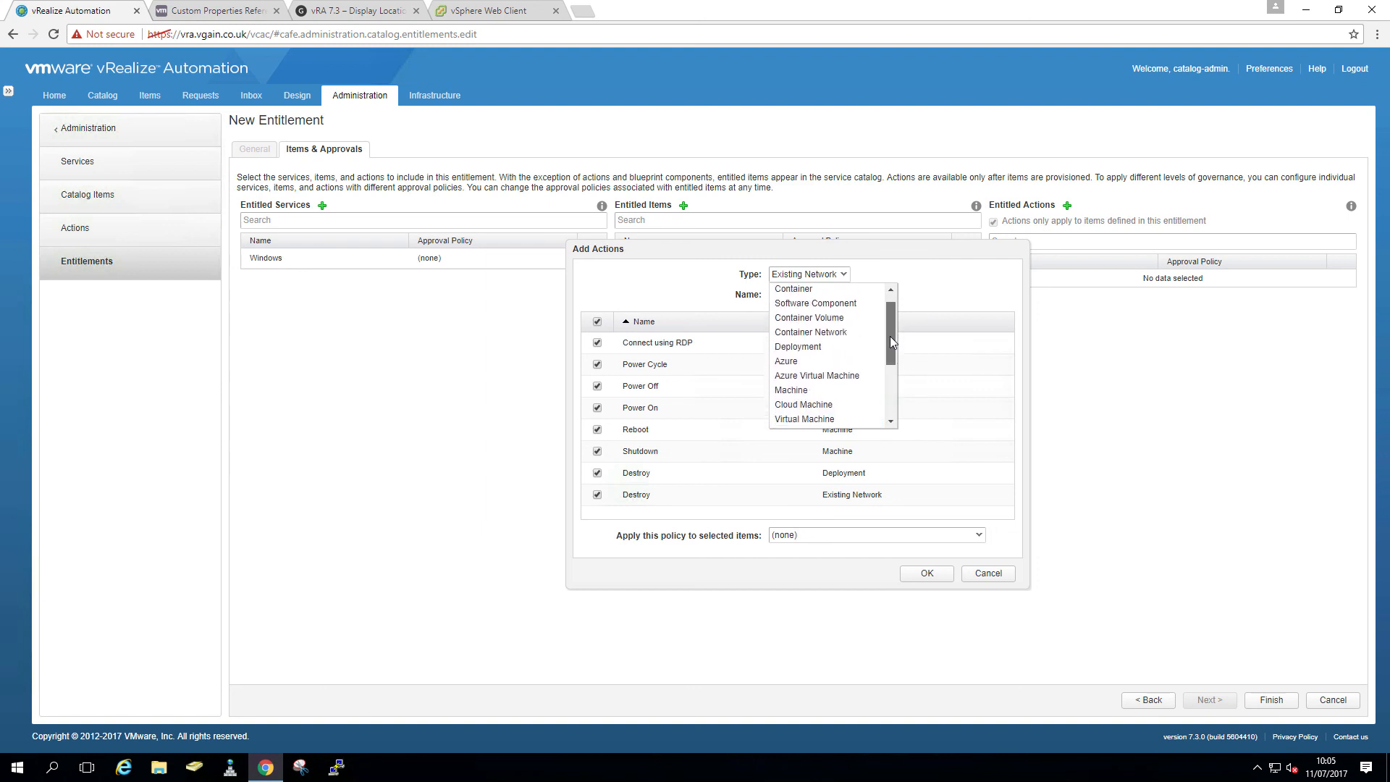
click(862, 419)
drag(1003, 404, 1006, 480)
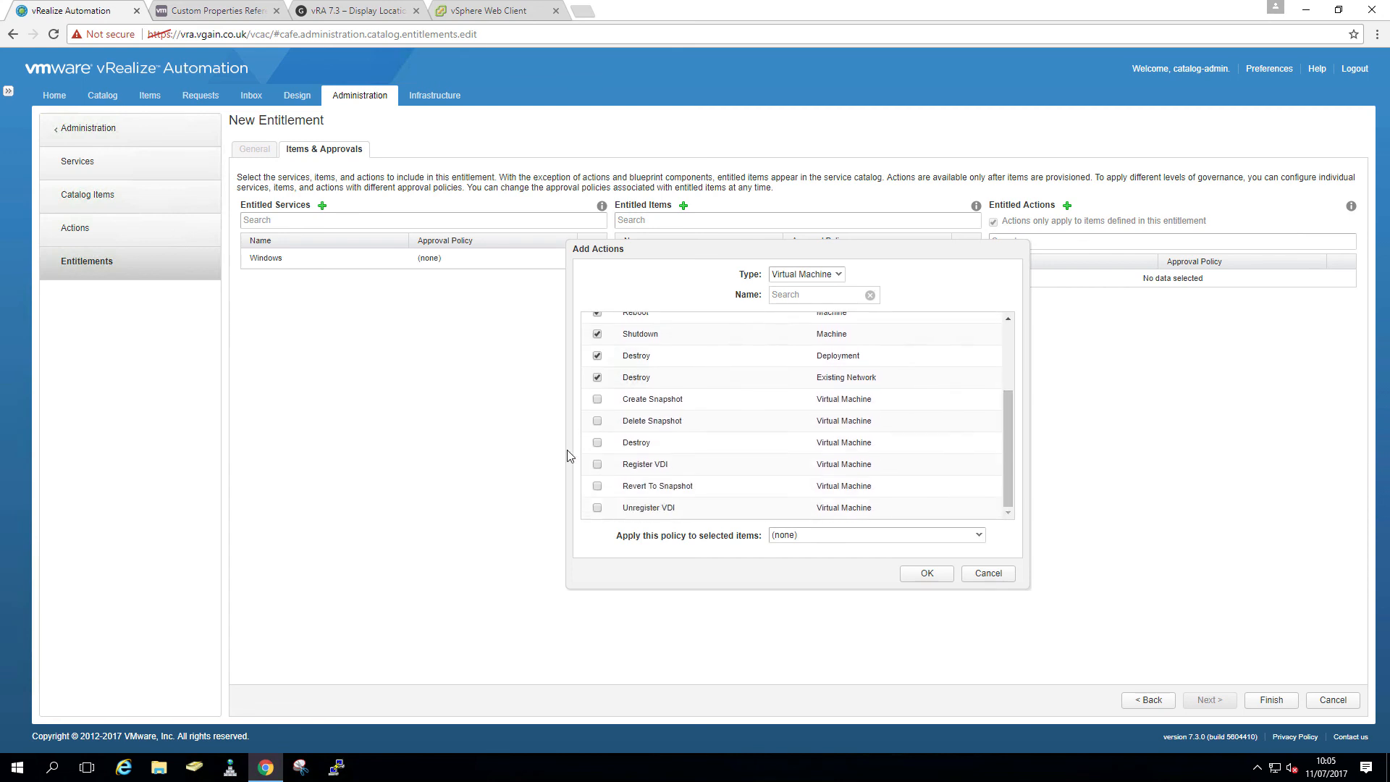
click(597, 445)
click(598, 420)
click(597, 399)
click(929, 575)
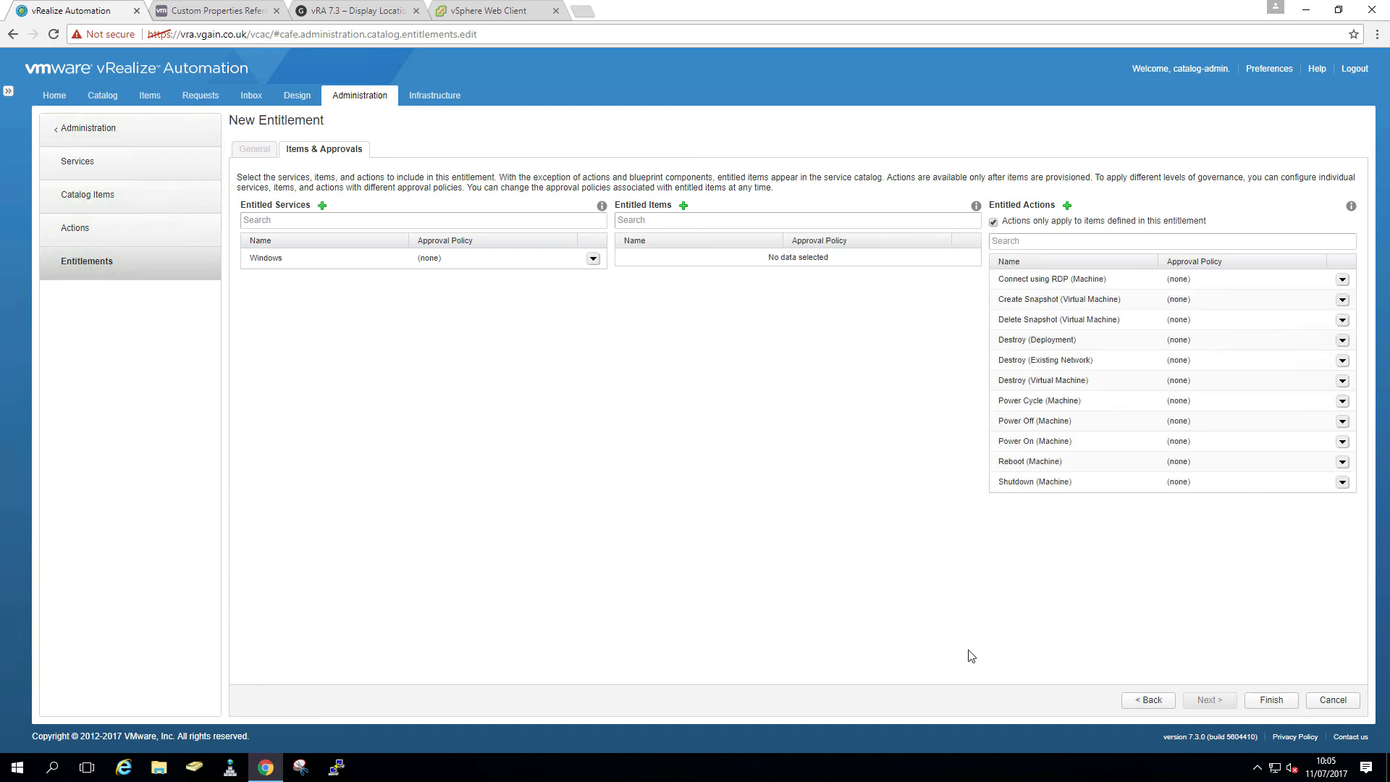
click(1269, 701)
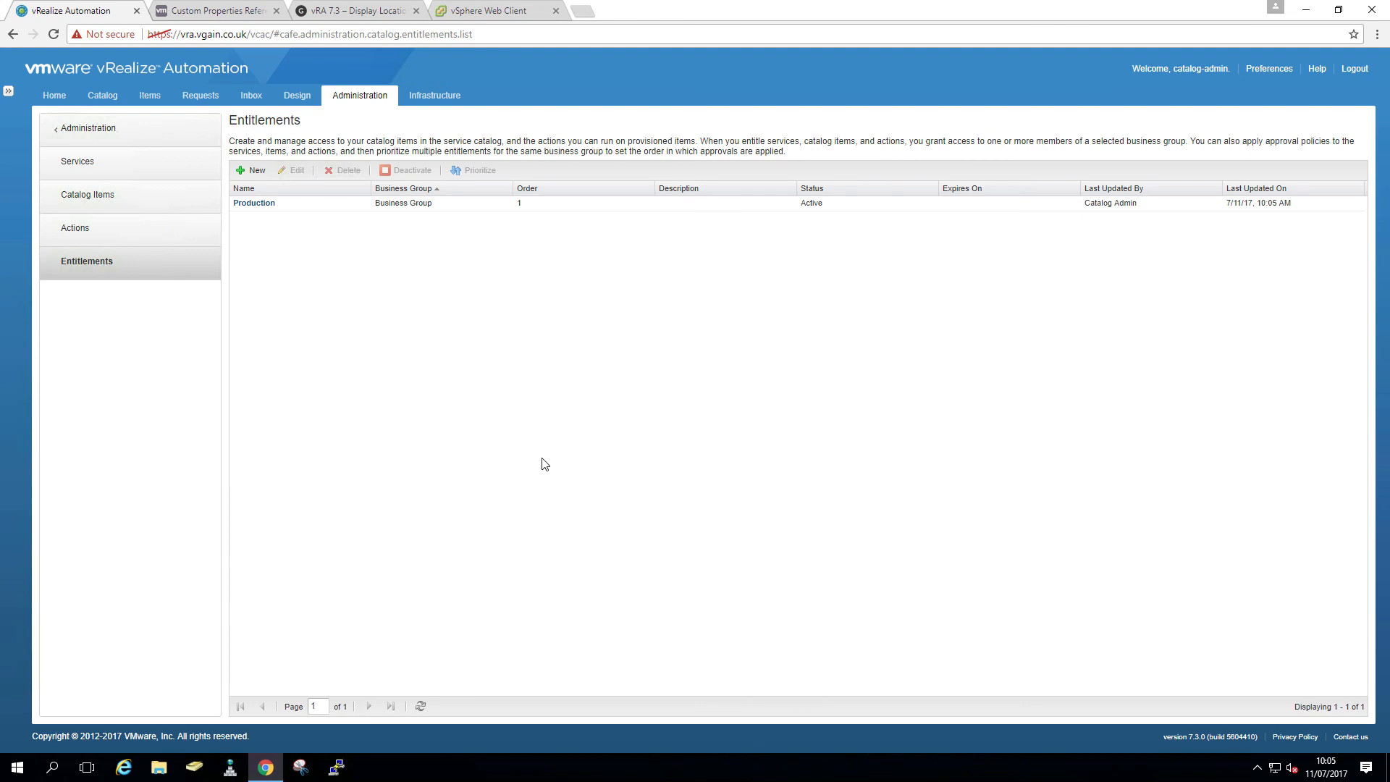
- Sign out of the admin session and sign in as the standard user
click(102, 96)
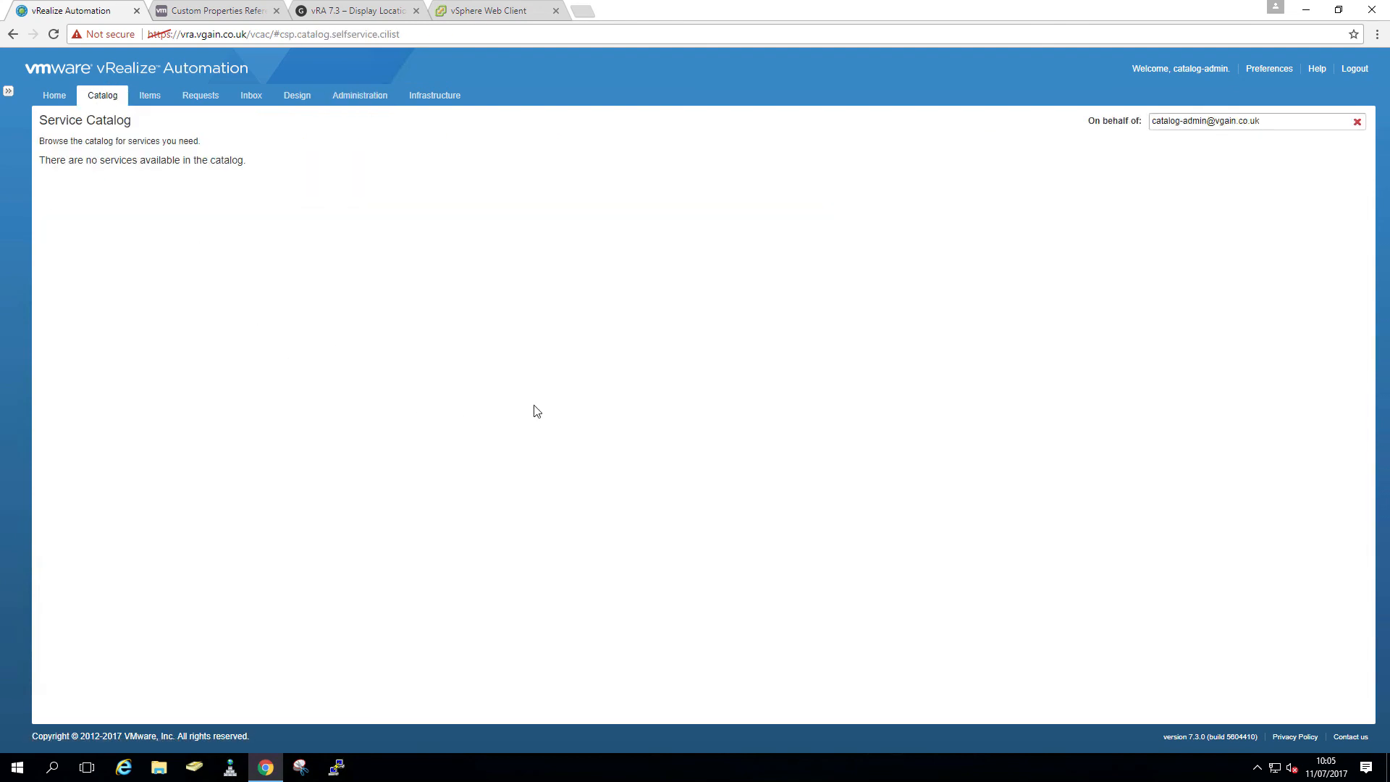
click(1355, 69)
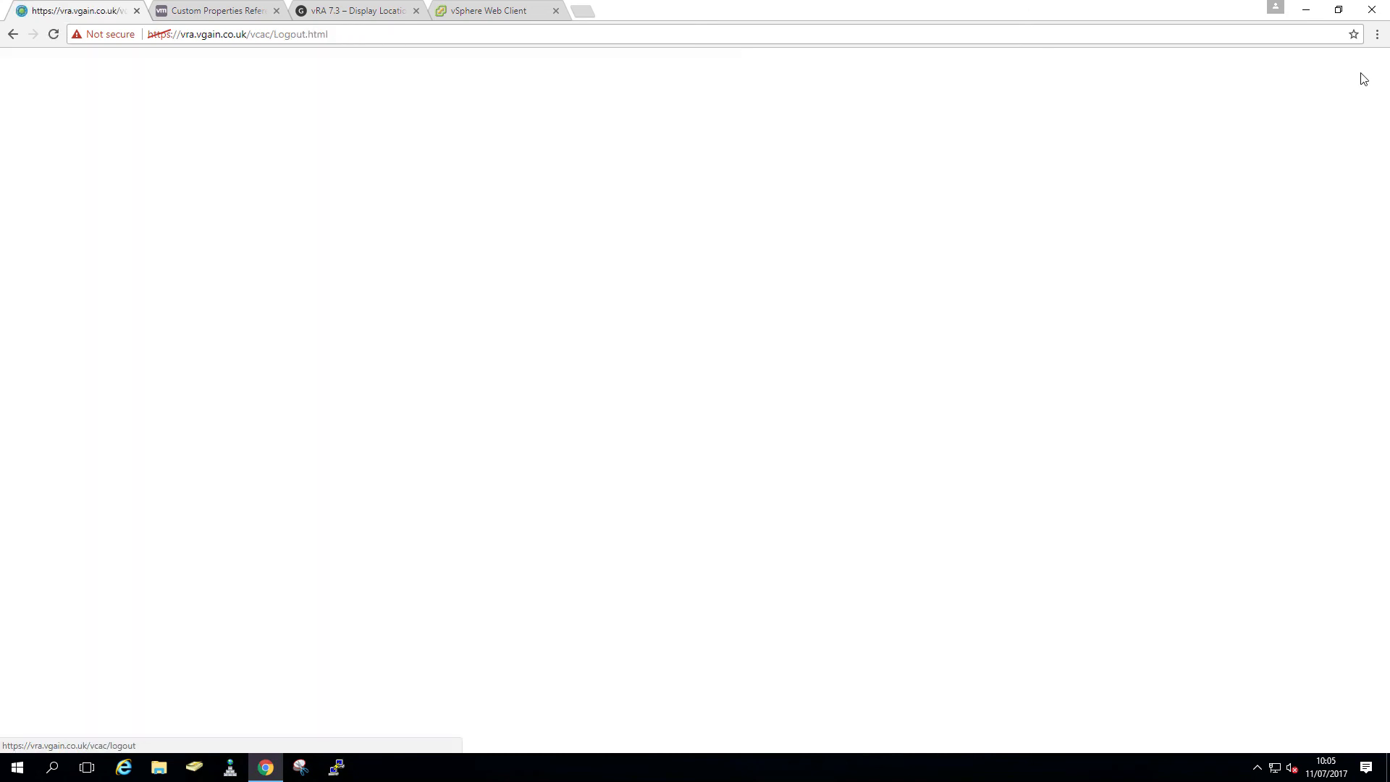
click(696, 429)
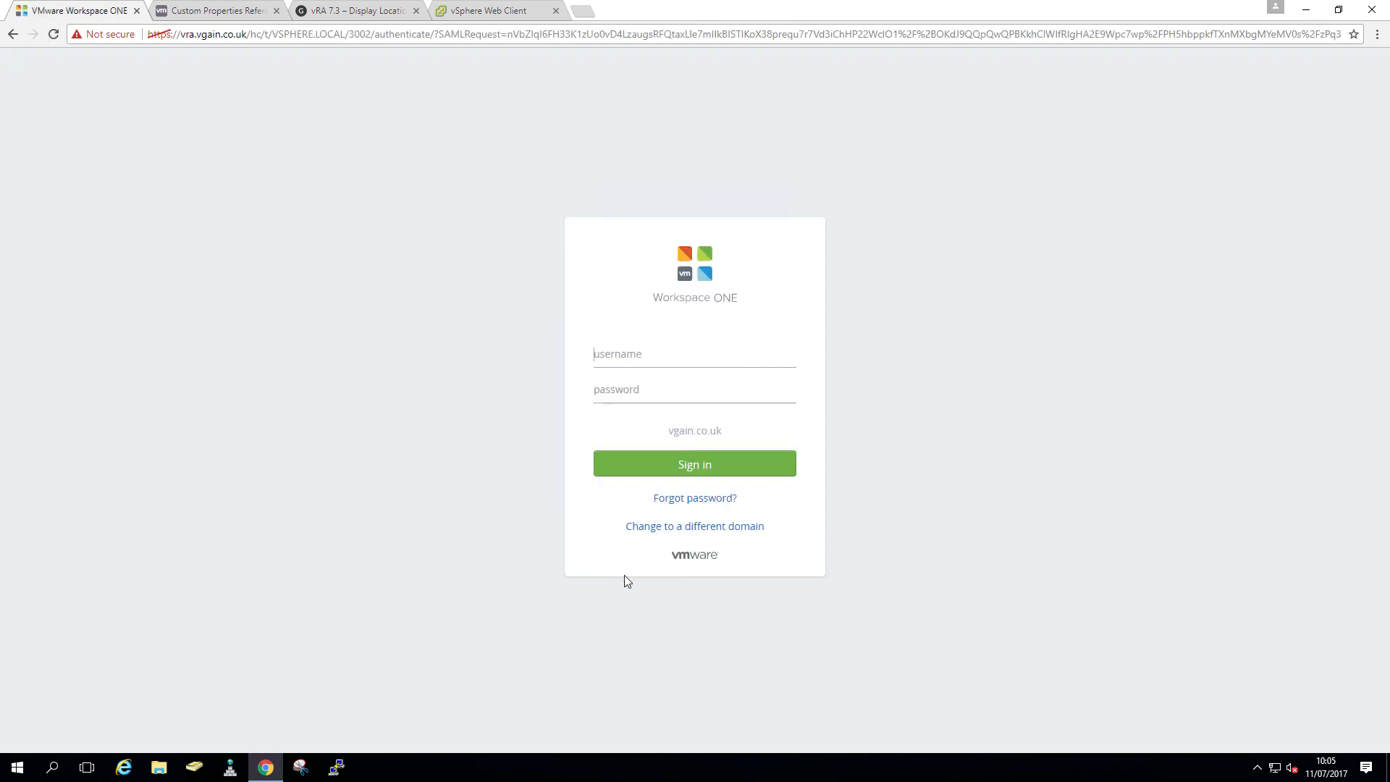
text(v•••••)
click(649, 463)
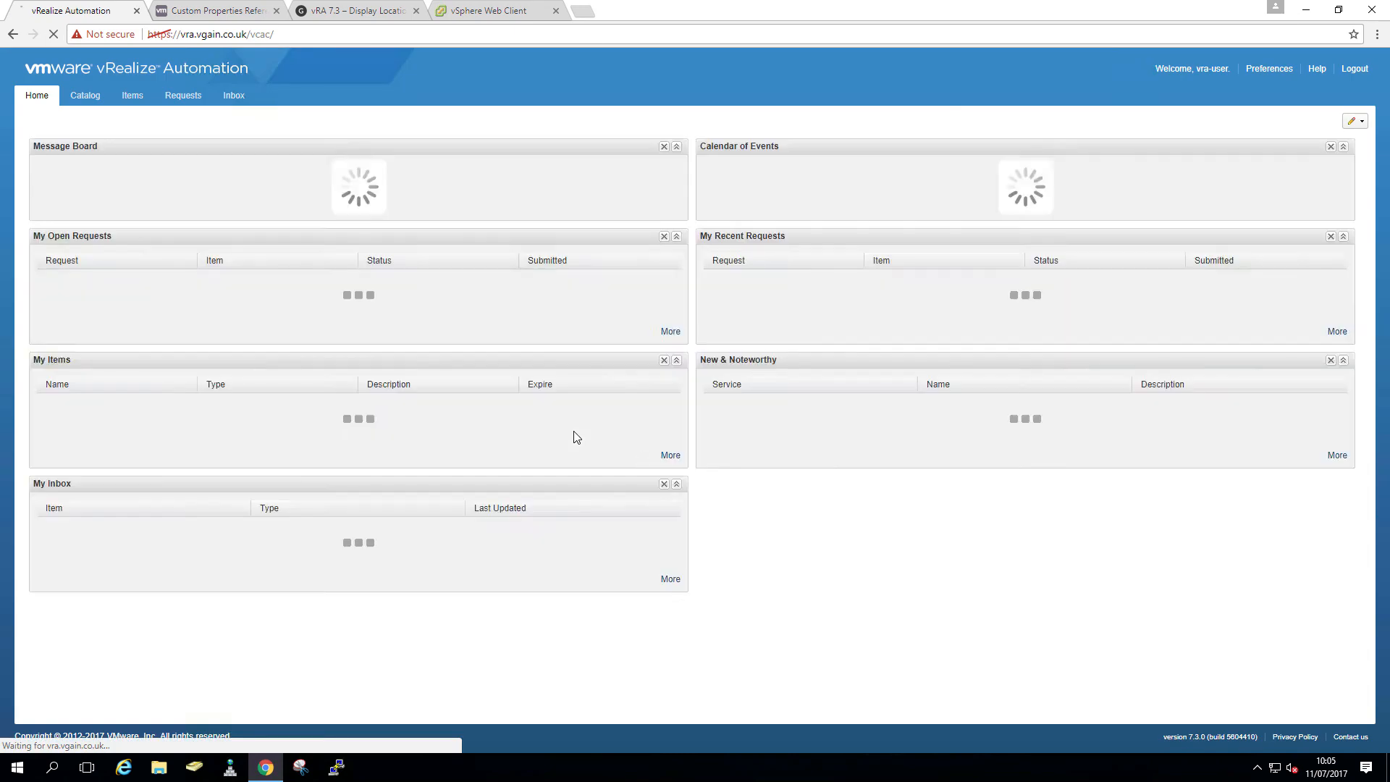
- Request Windows2016 with Server2016's Datacenter Location set to VCSAA-01 and submit
click(85, 96)
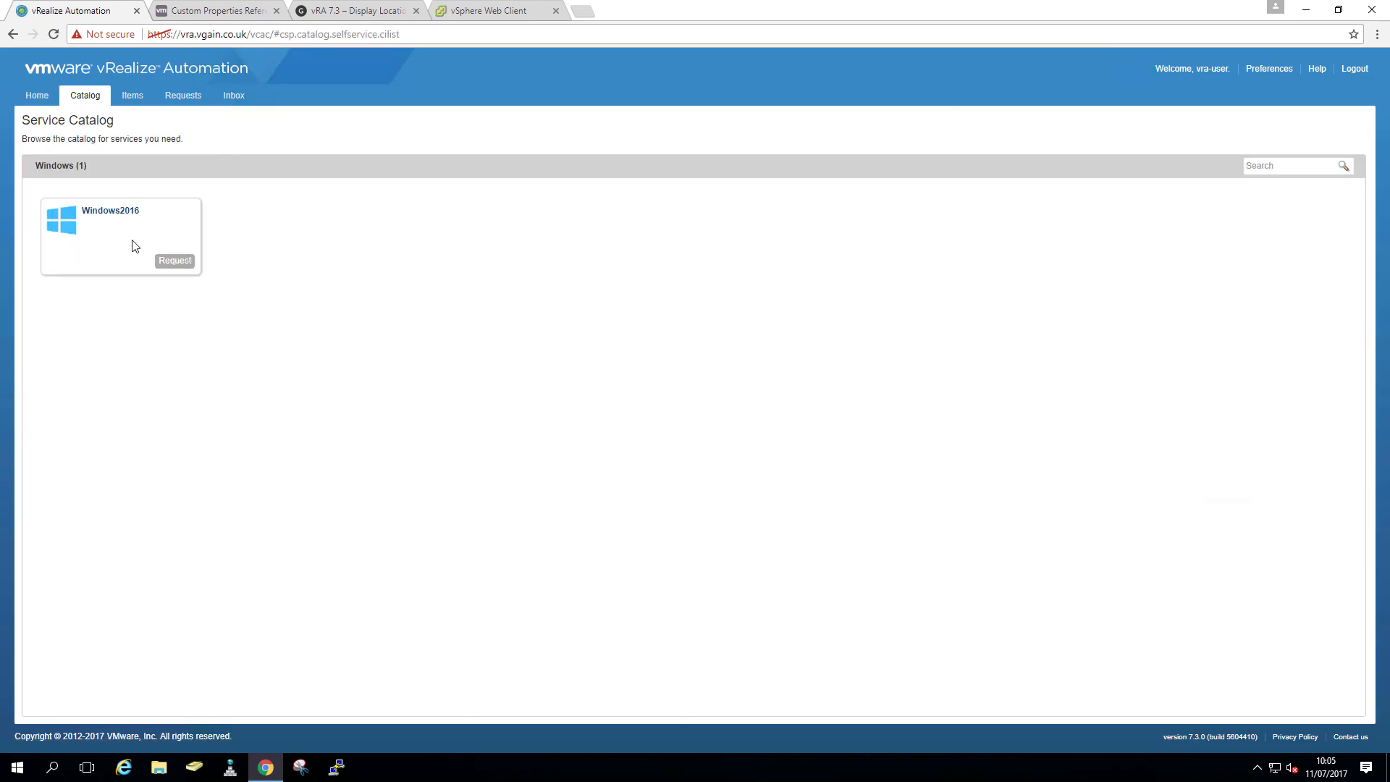
click(179, 261)
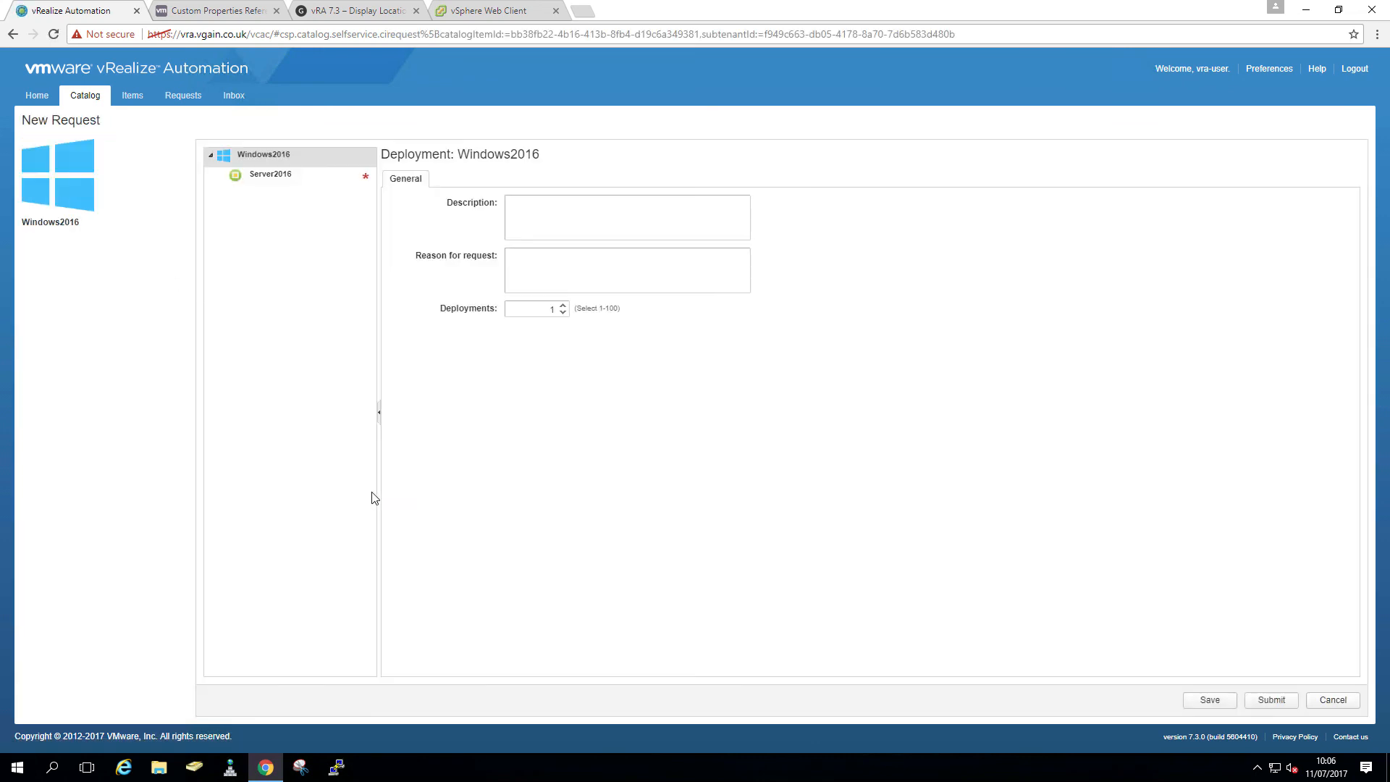
click(366, 181)
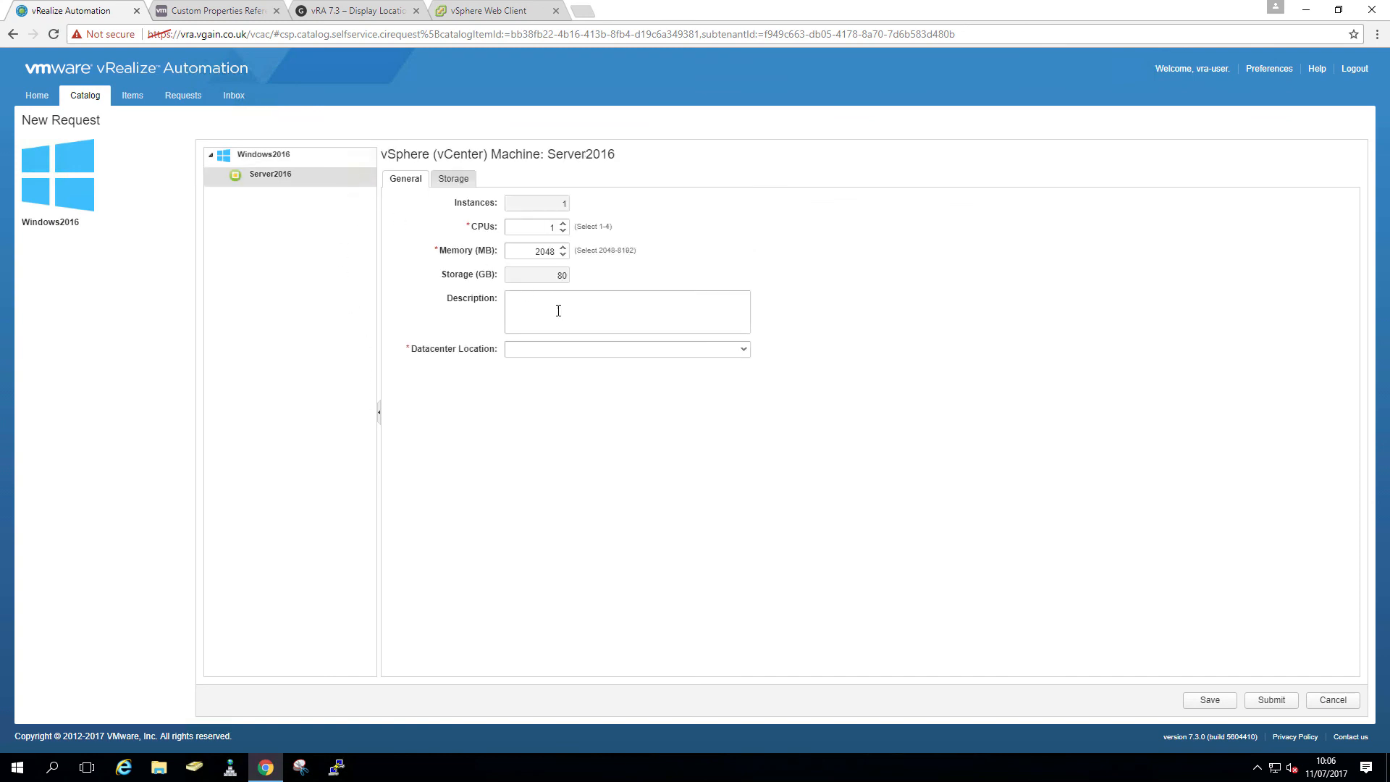
click(744, 350)
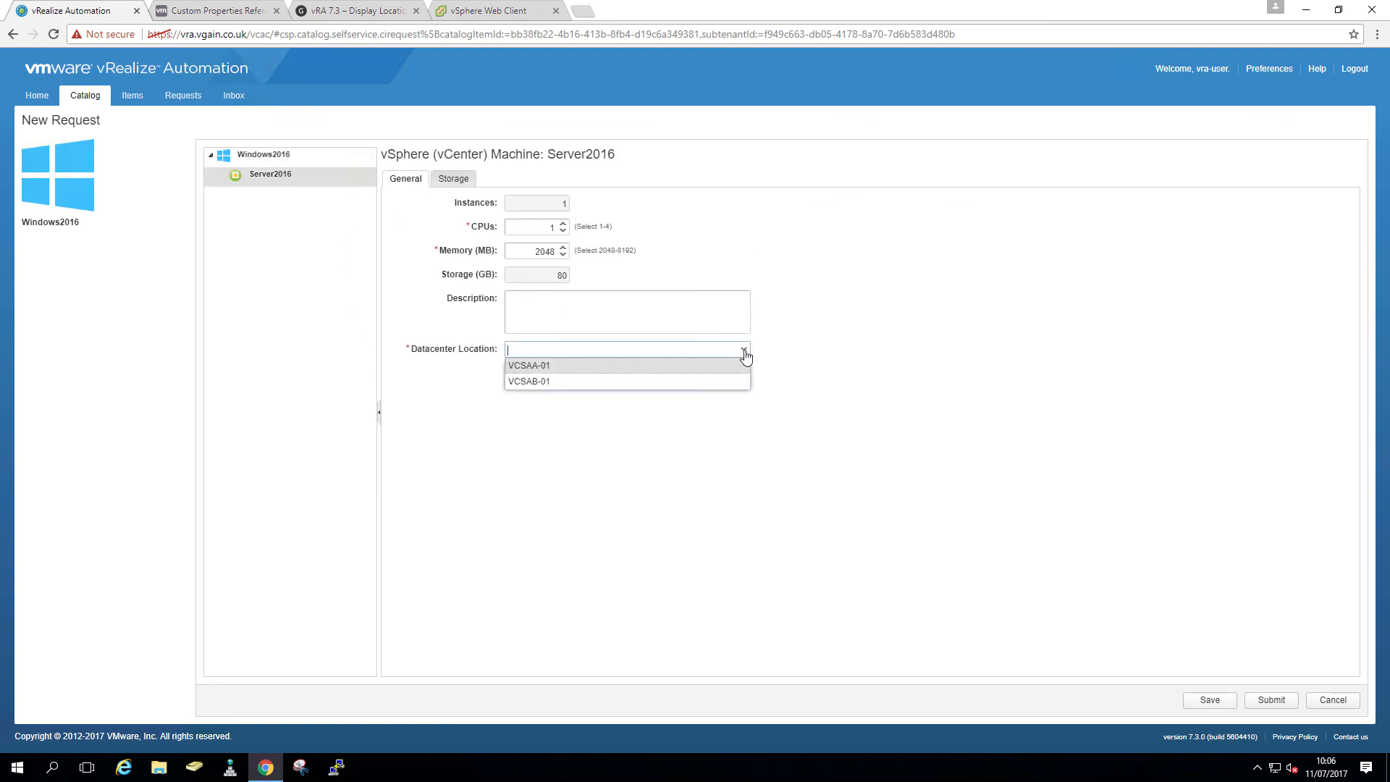
click(631, 371)
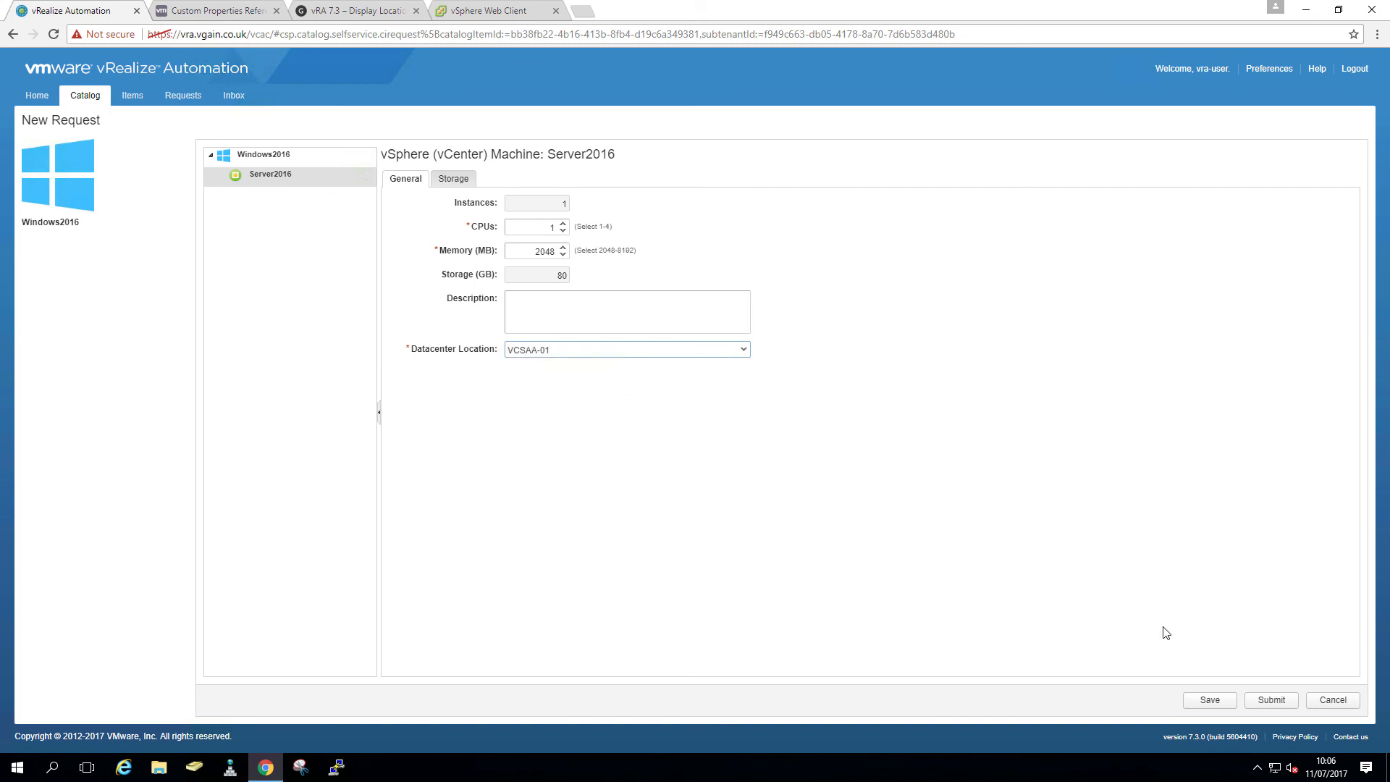
click(1269, 701)
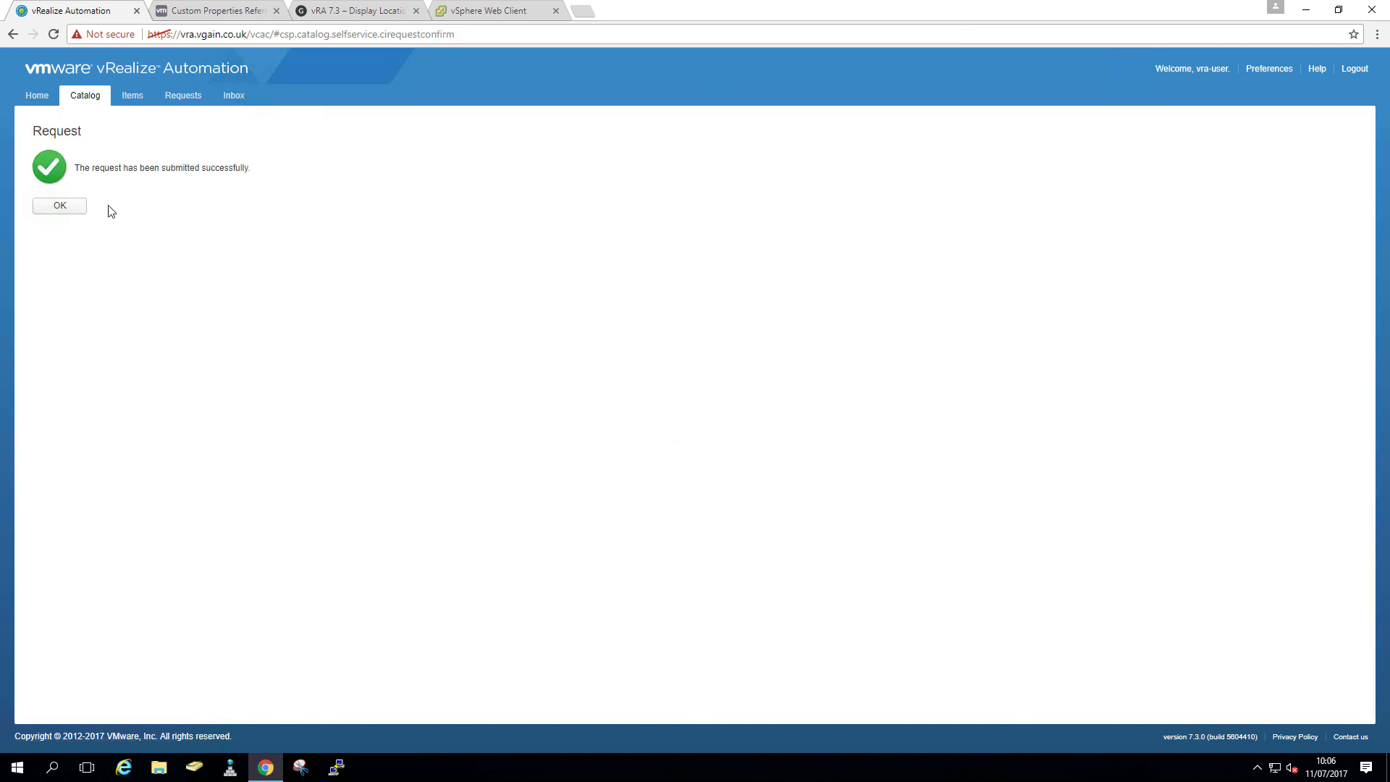
click(75, 205)
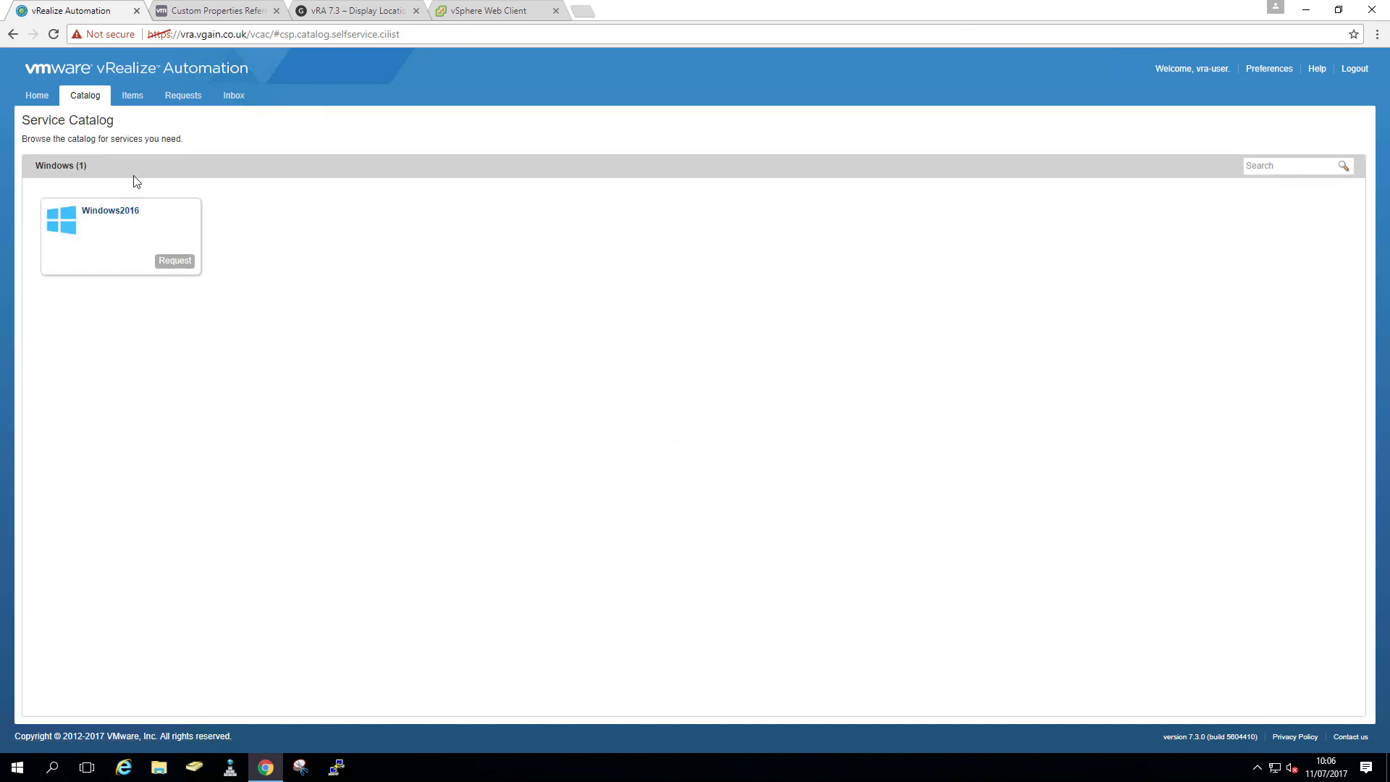
- Check the request status and locate the provisioned vra-000 VM in vSphere Hosts and Clusters
click(184, 100)
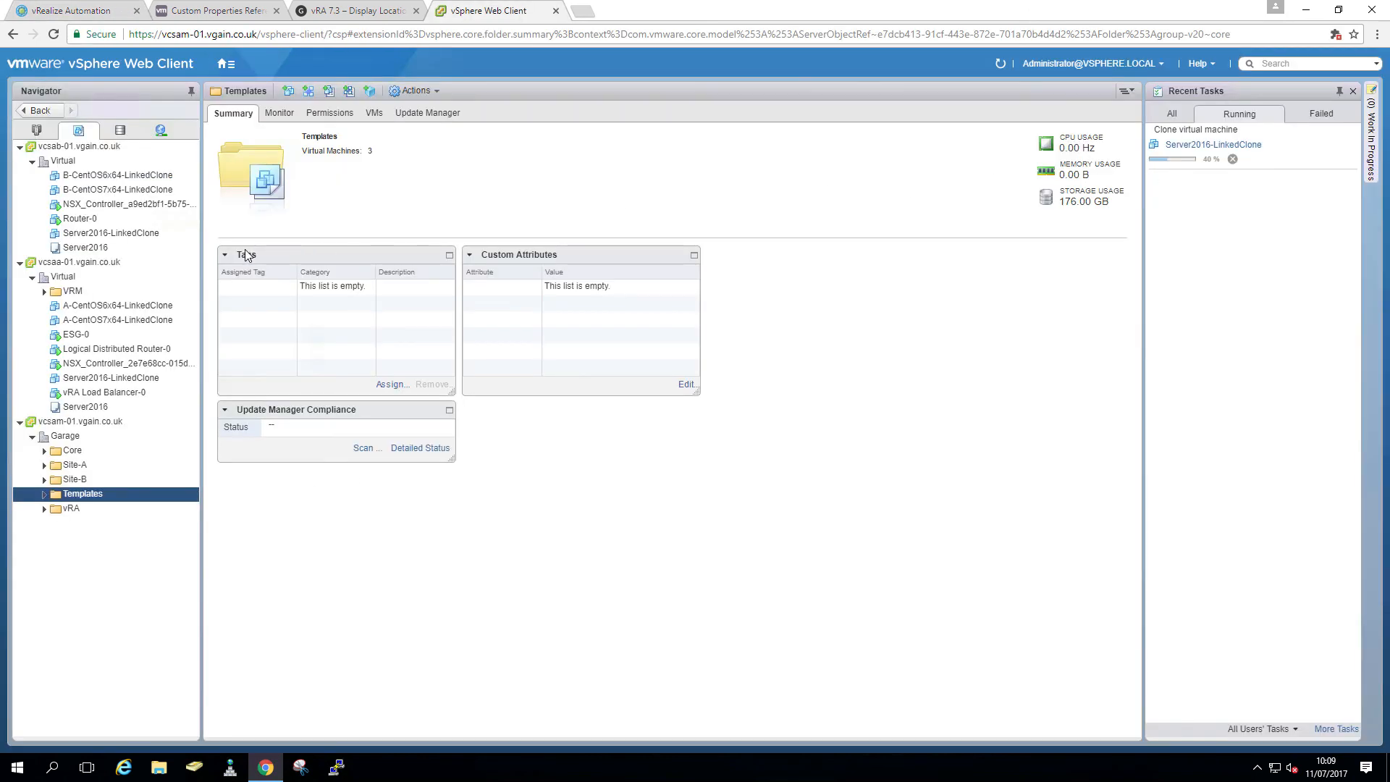
click(37, 130)
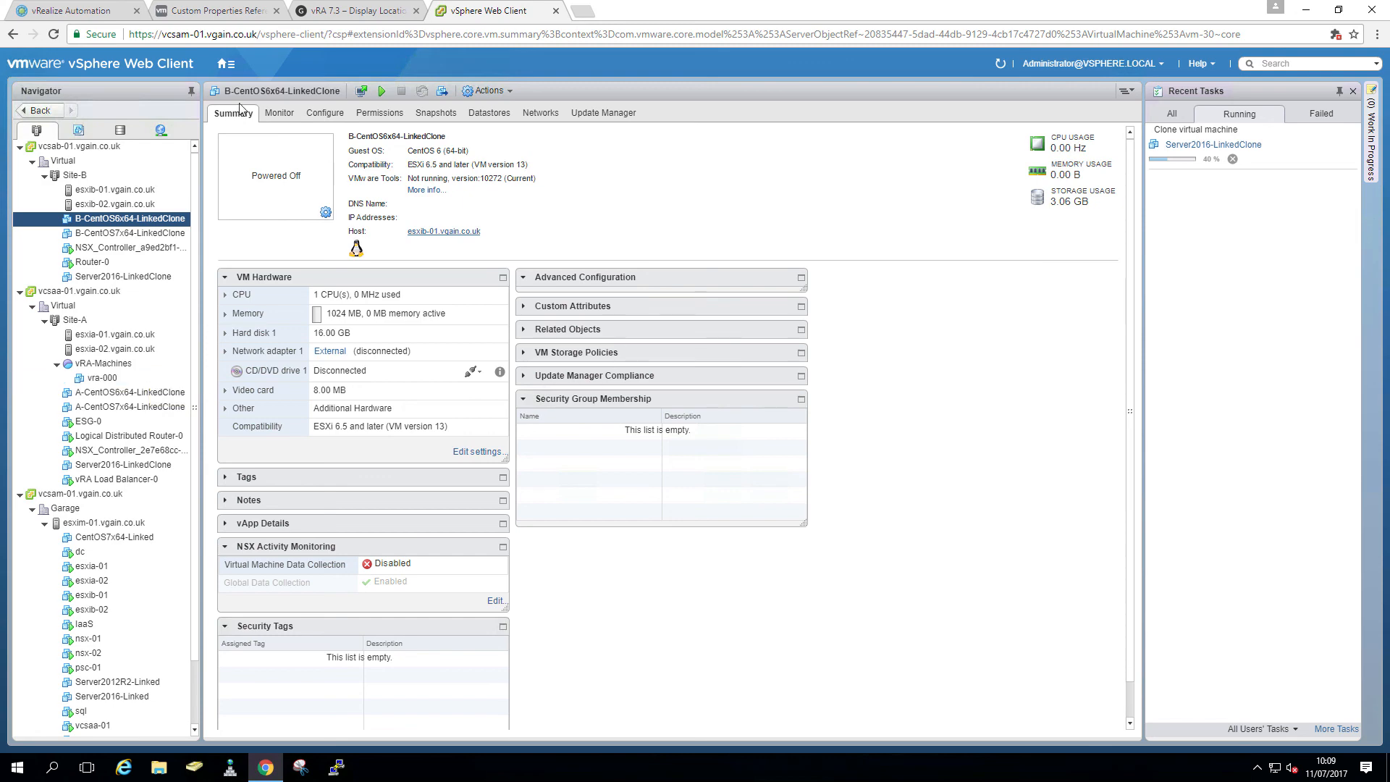
mouse_move(69, 3)
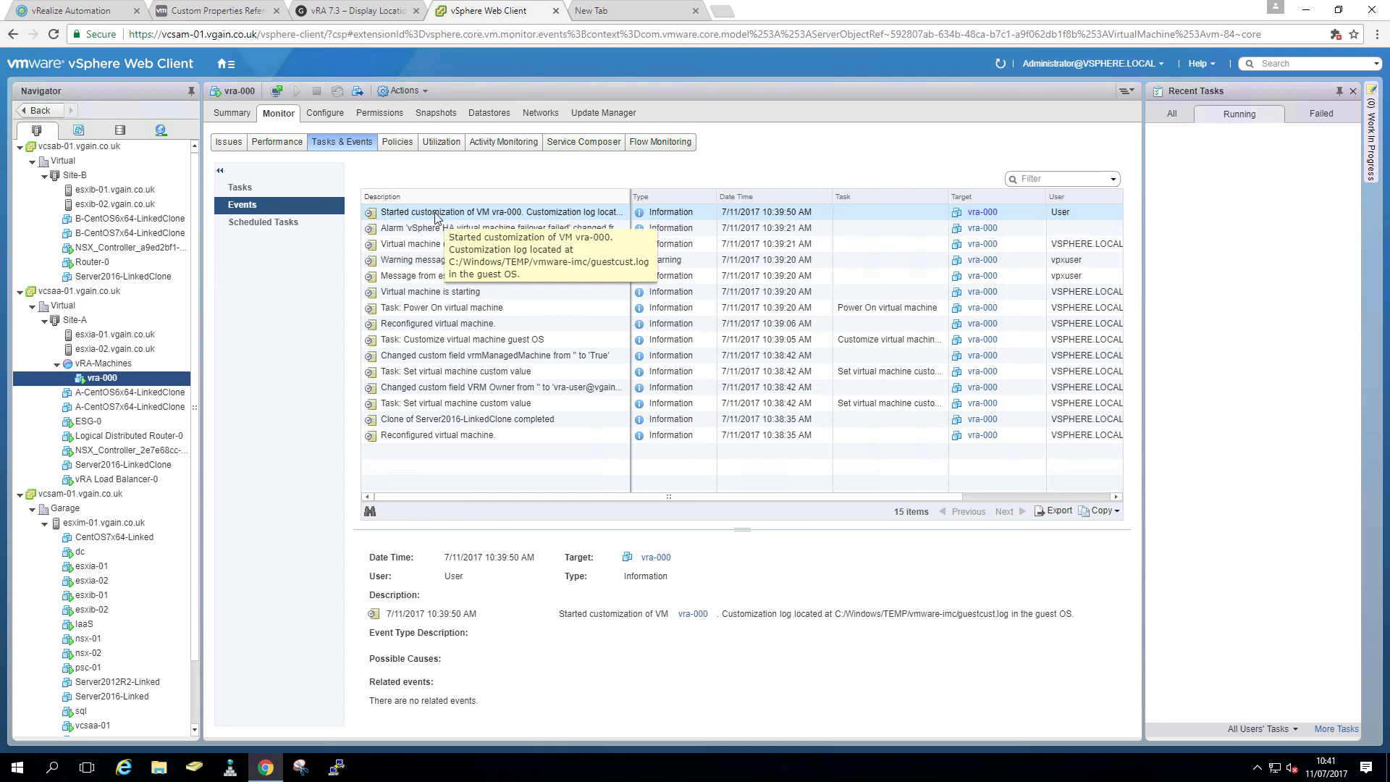
click(110, 16)
click(213, 706)
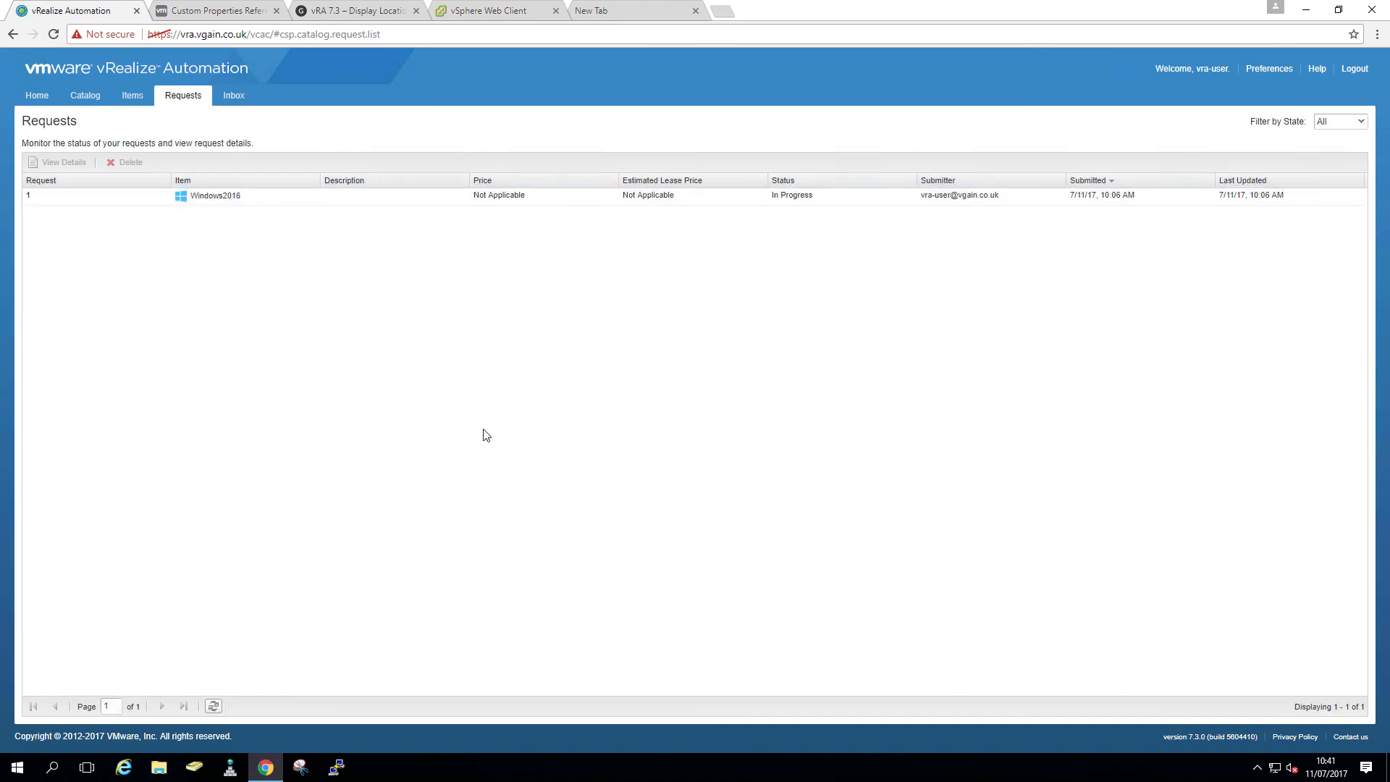
click(474, 18)
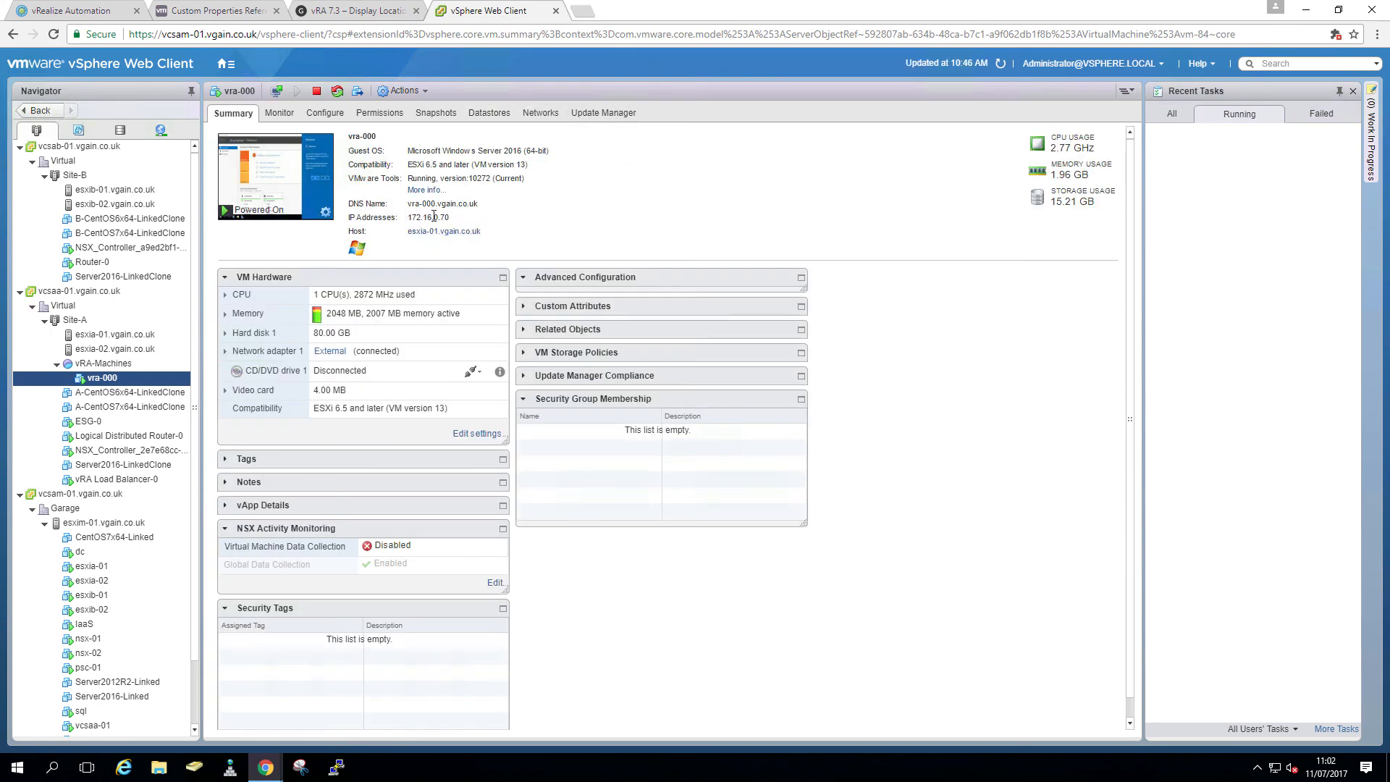
- Open the vra-000 web console and start a command prompt inside the VM
drag(458, 217, 411, 217)
click(263, 178)
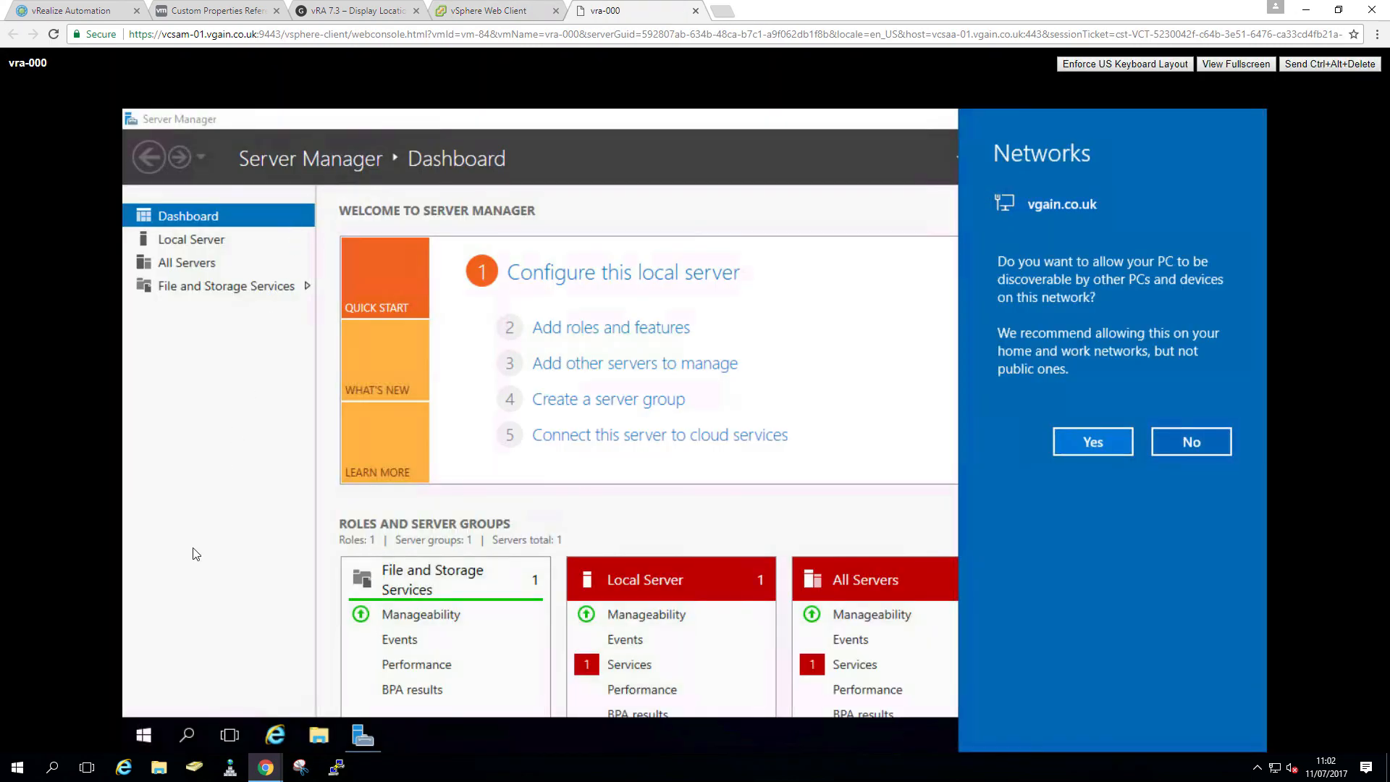
click(144, 740)
click(146, 736)
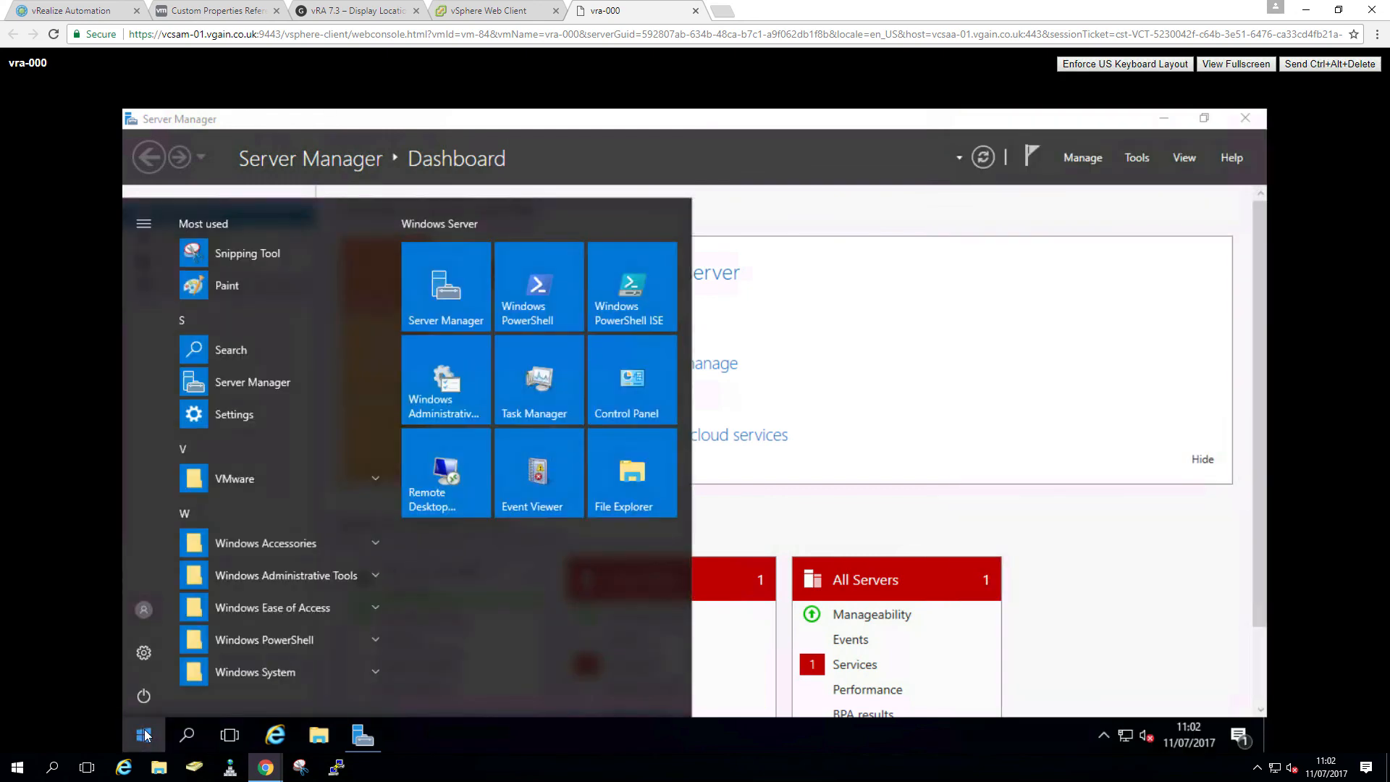
click(145, 736)
text(cmd)
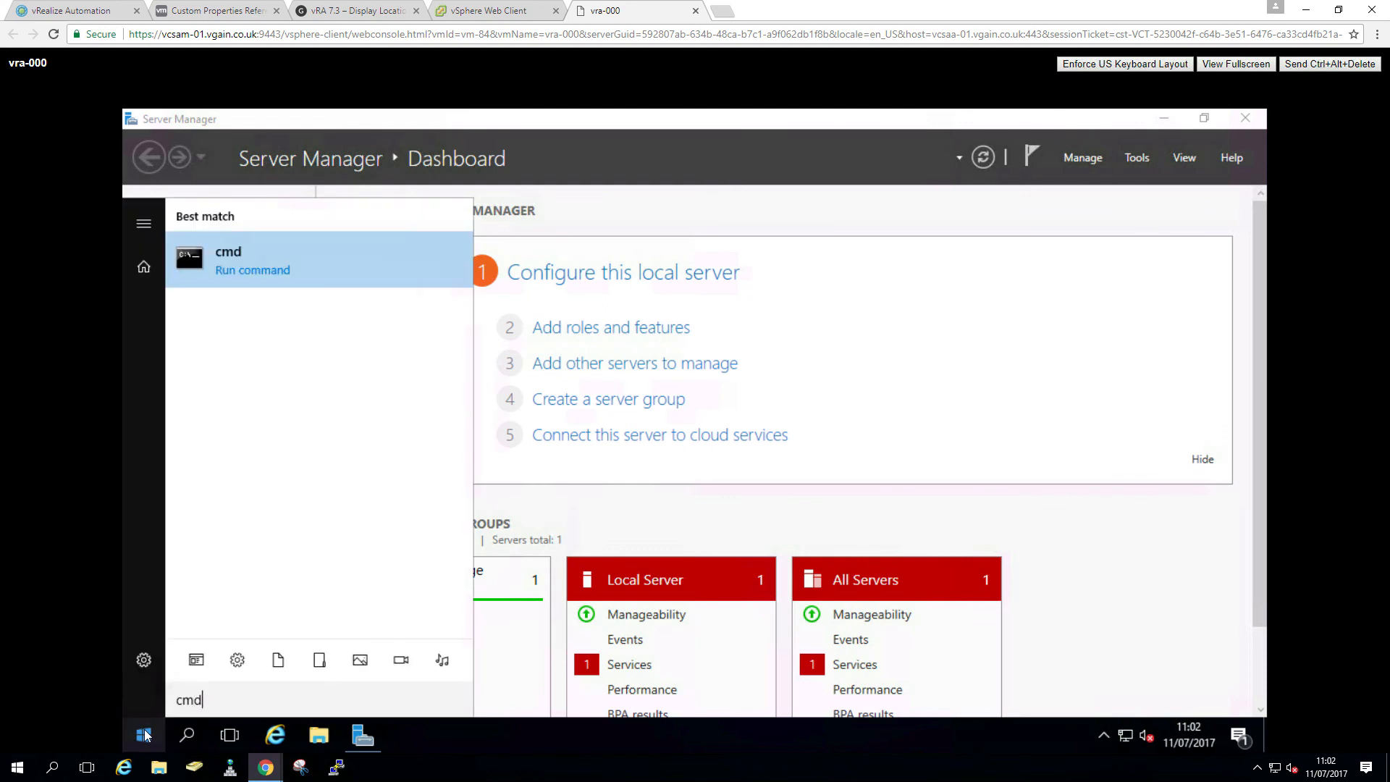
key(Return)
- Run ipconfig and ping google.com to confirm address 172.16.0.70 and internet access
text(ipconfig)
key(Return)
text(ping google.com)
key(Return)
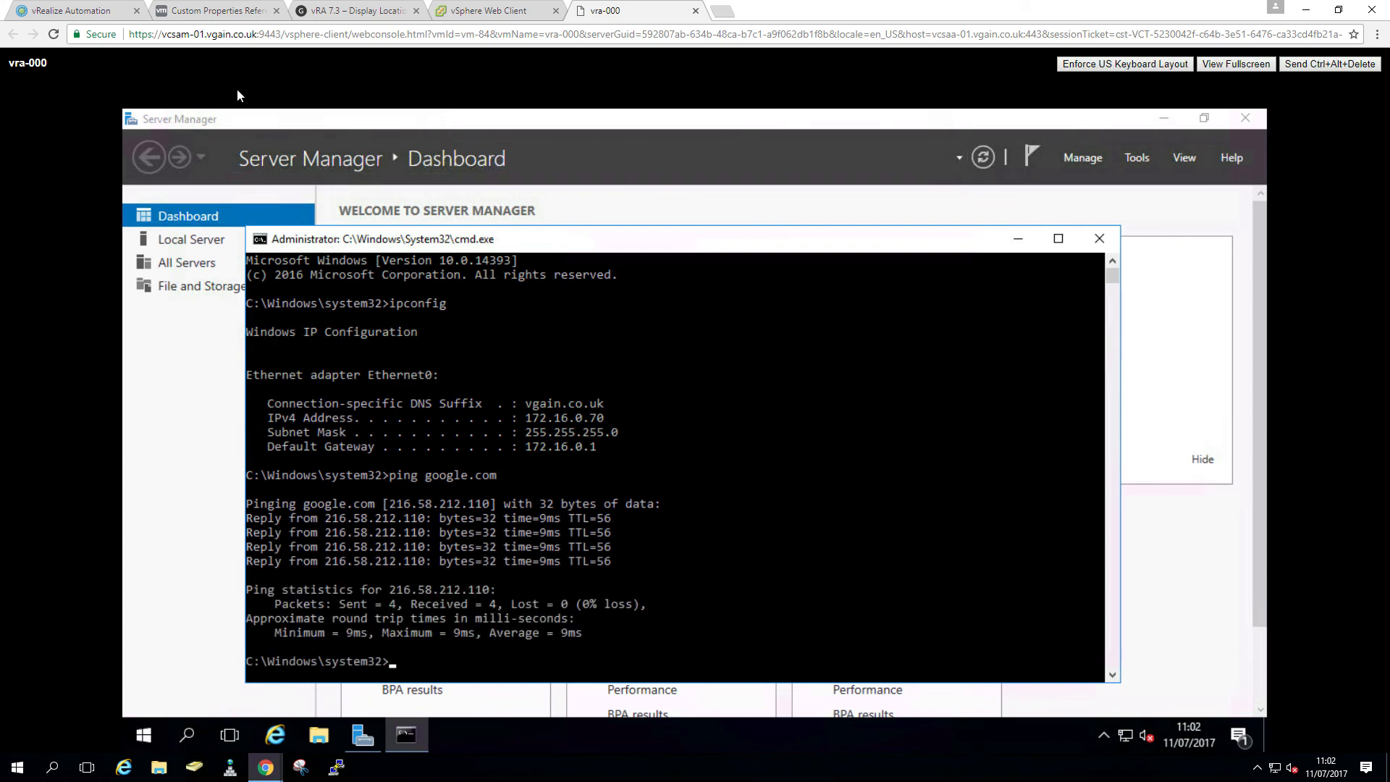
click(82, 16)
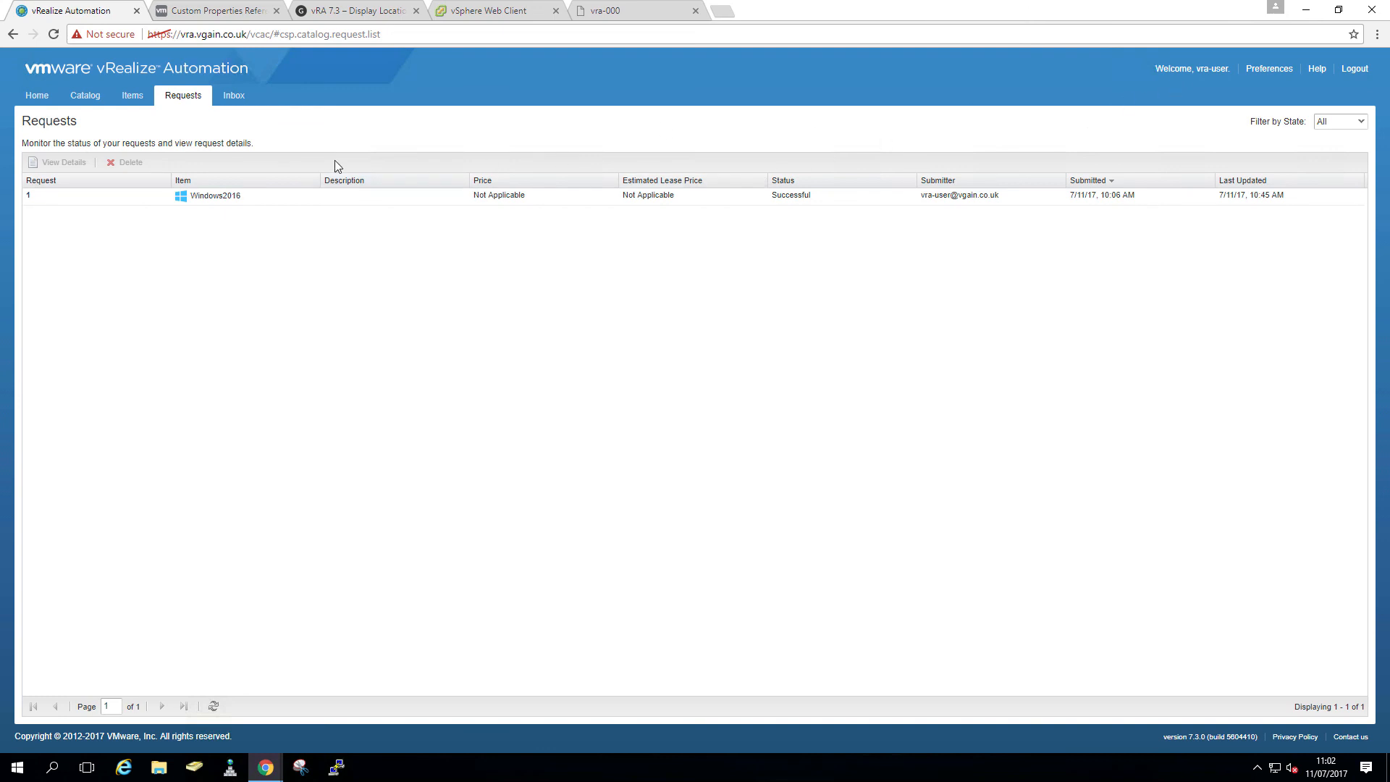
click(140, 102)
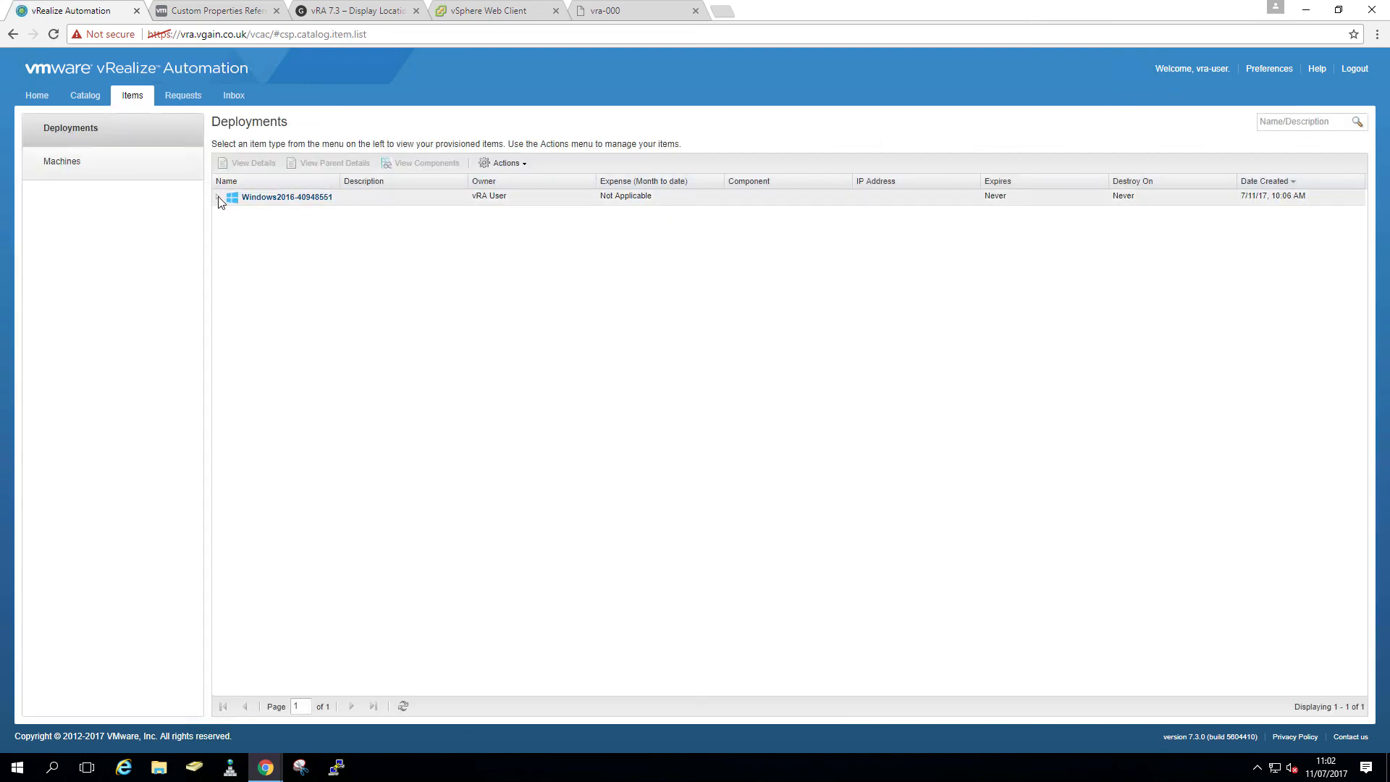
- Expand the Windows2016 deployment and open vra-000's details (1 CPU, 2048 MB, 80 GB)
click(219, 198)
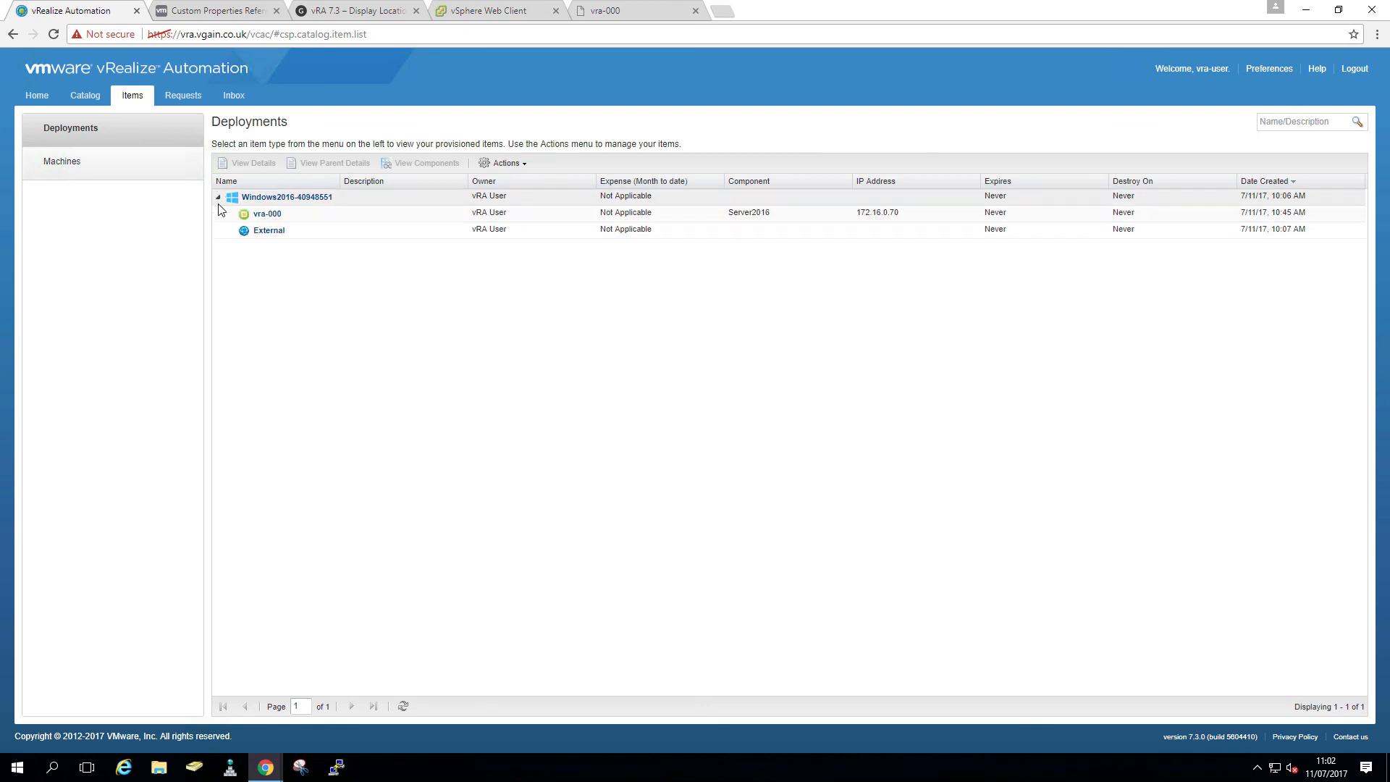
click(267, 214)
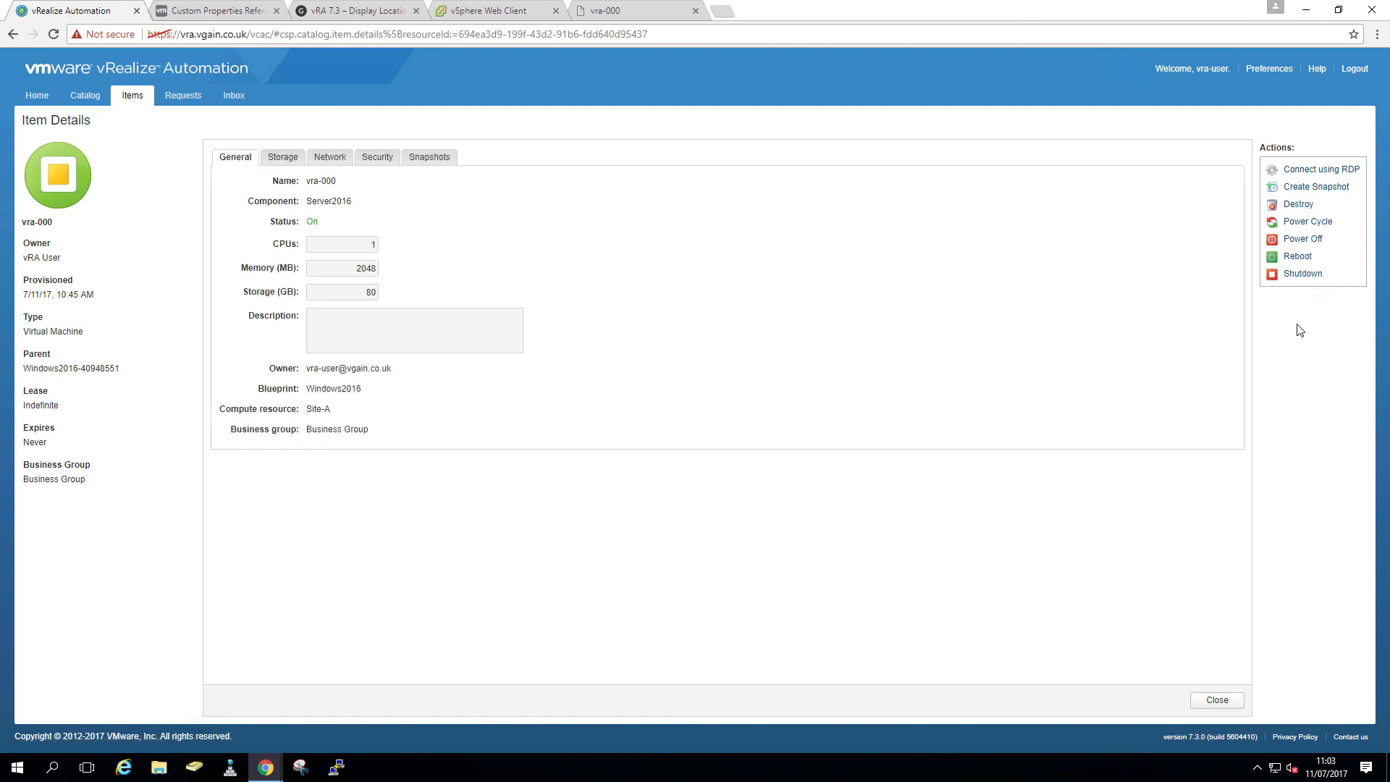
- Submit a Create Snapshot request for vra-000
click(1309, 193)
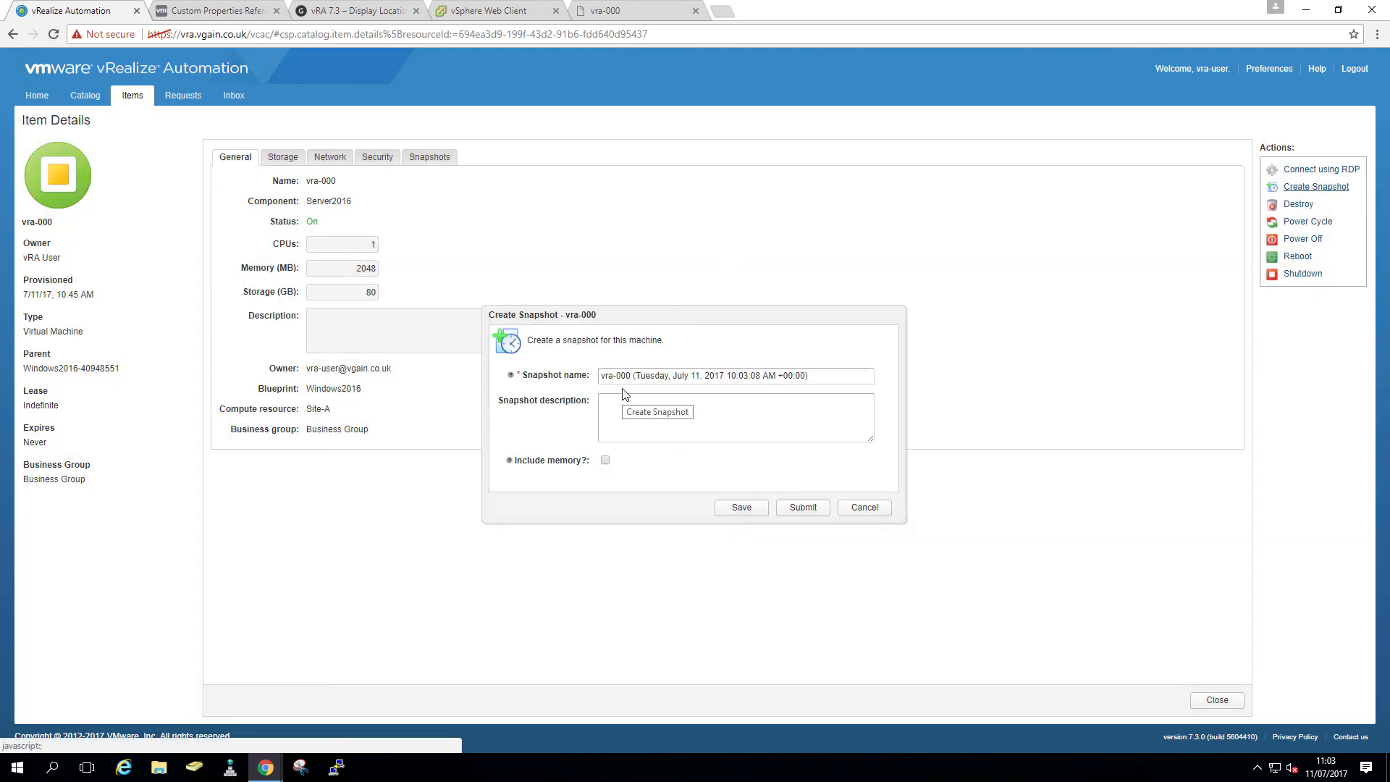
click(803, 509)
click(529, 419)
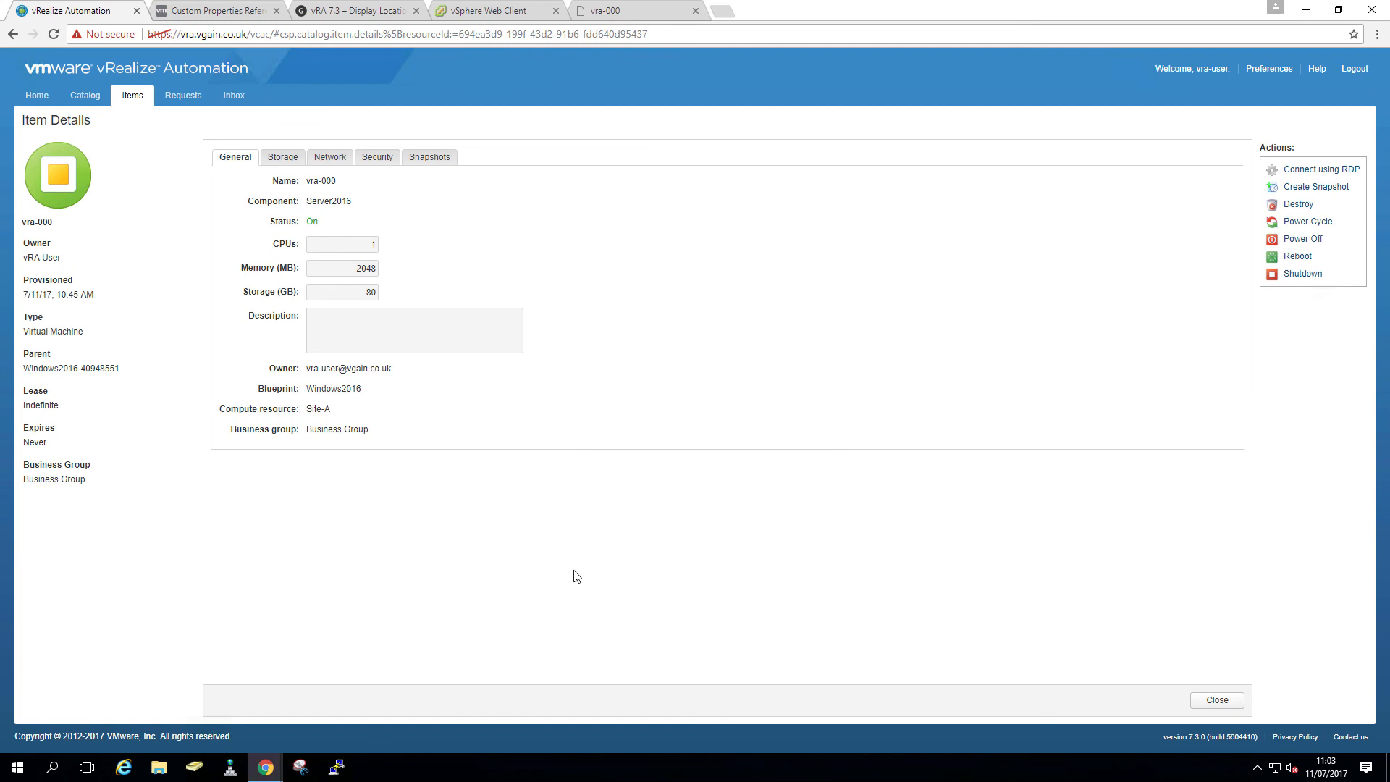
- Refresh Requests until the snapshot request completes, then reopen vra-000's details
click(190, 102)
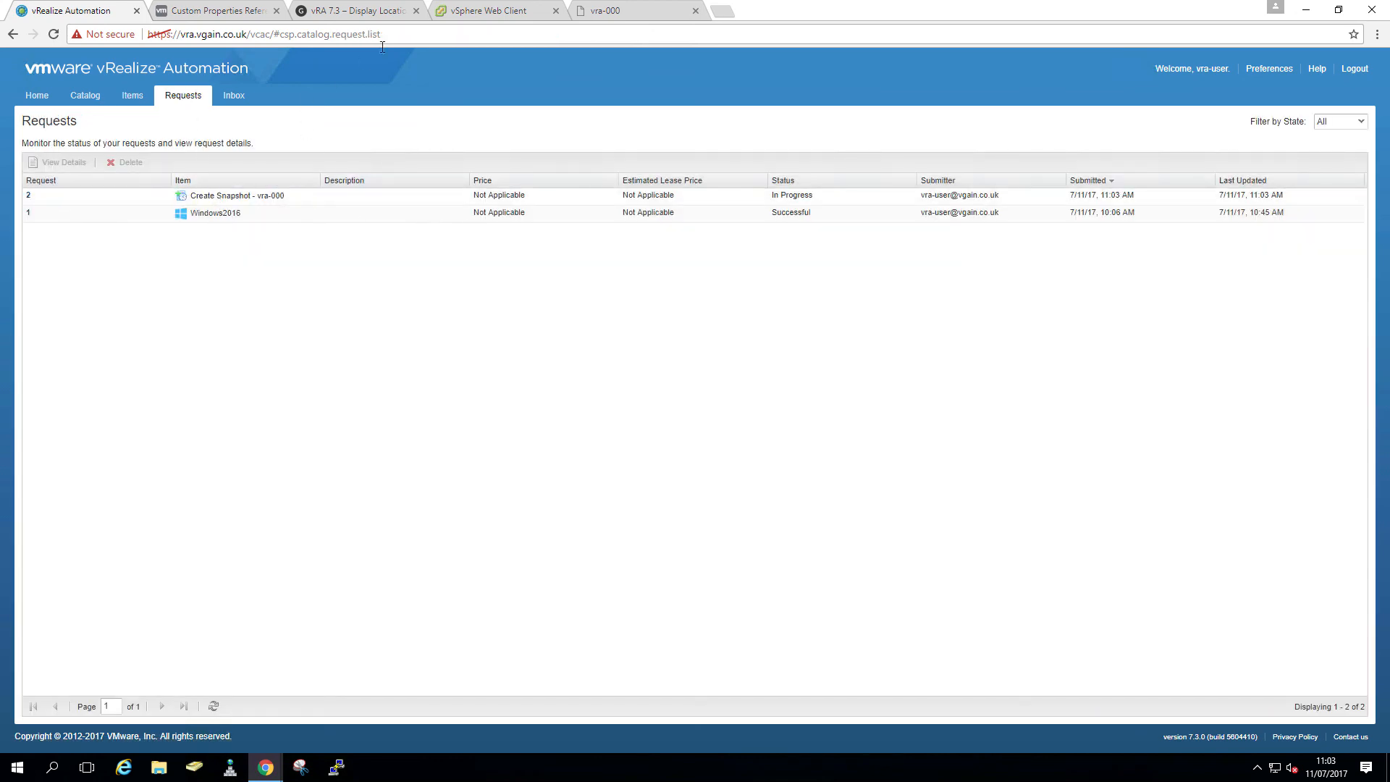
click(464, 11)
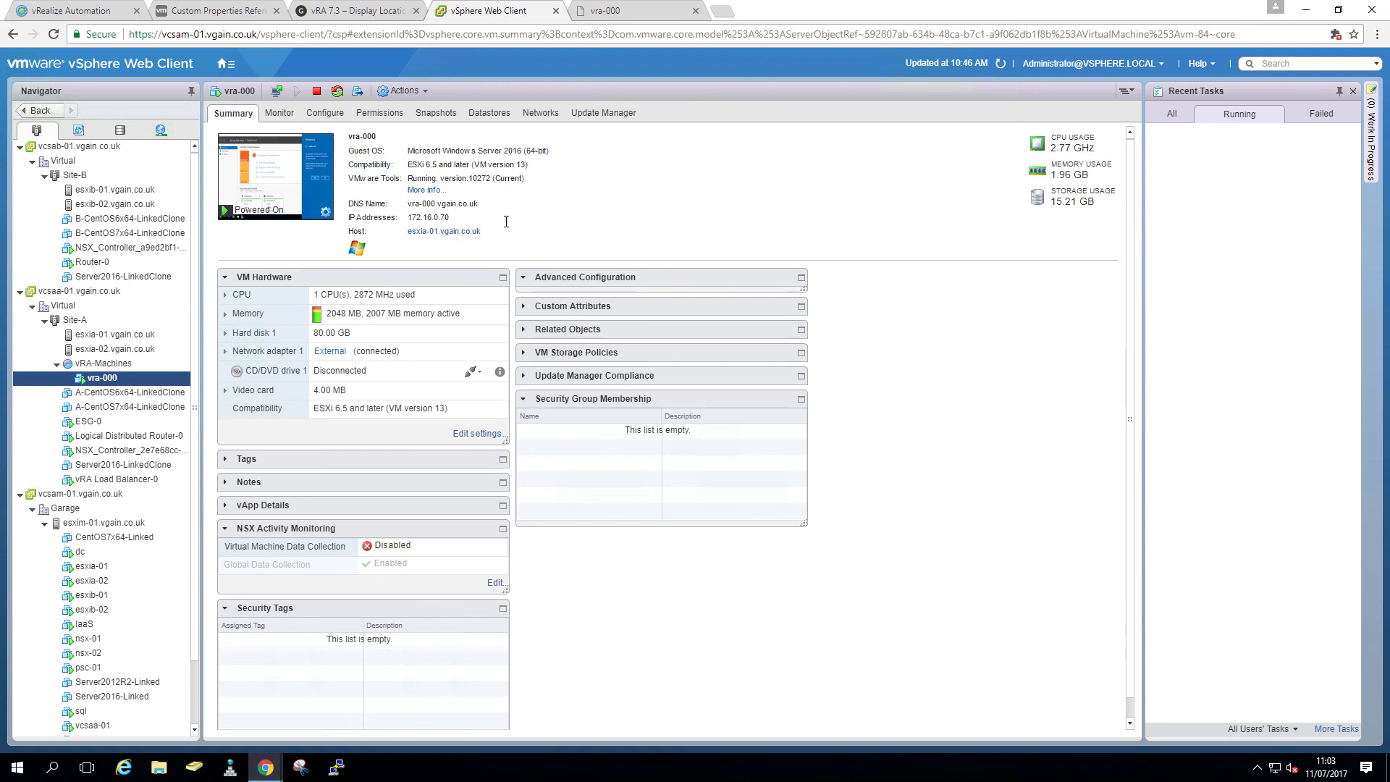
click(108, 13)
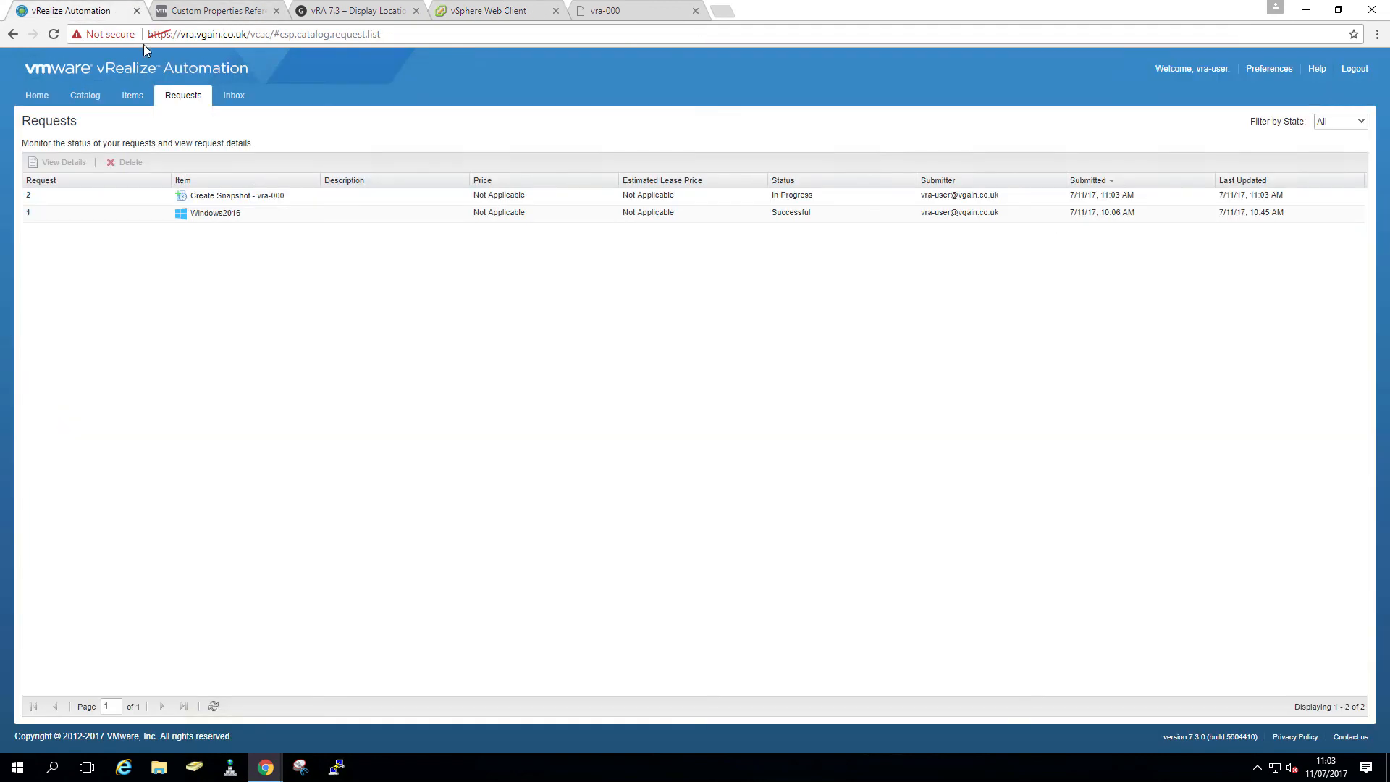
click(212, 706)
click(132, 96)
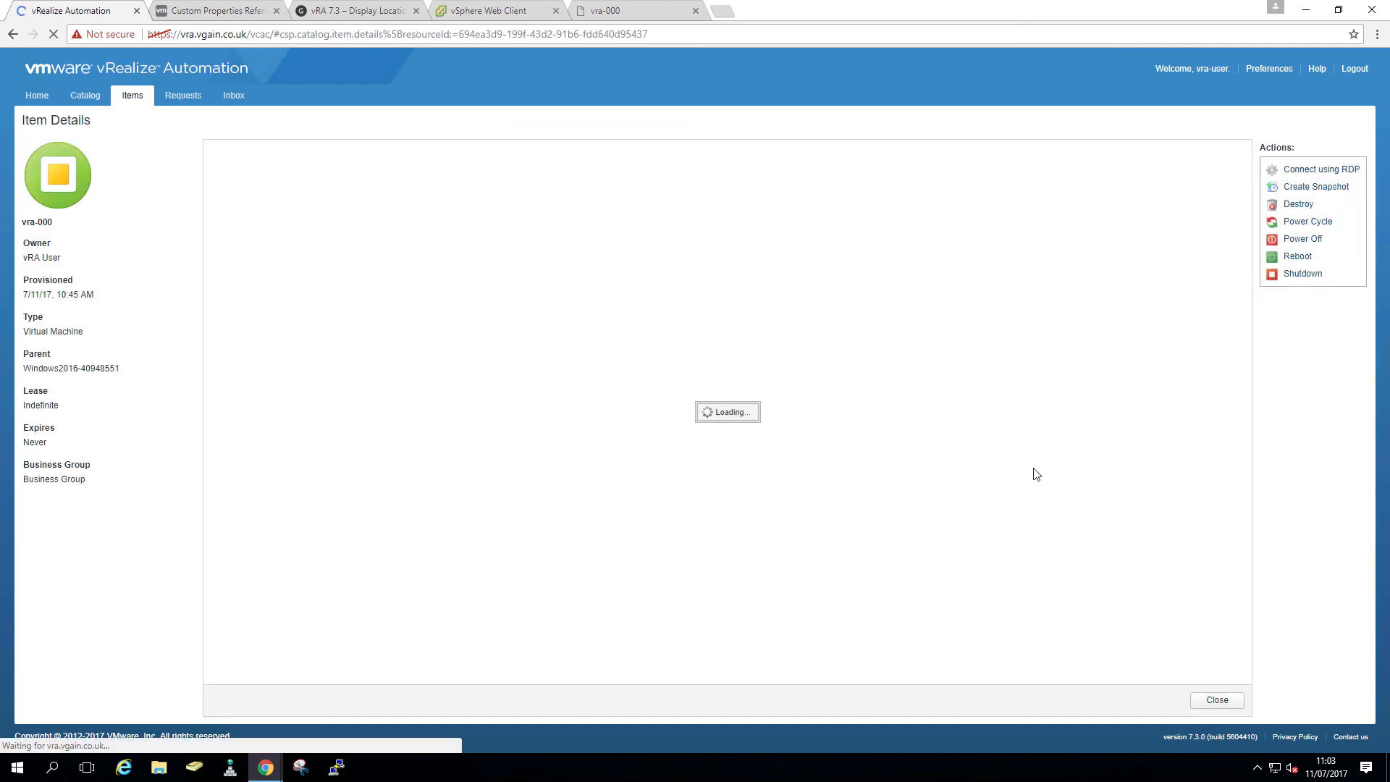
- Reload vra-000's item details from the Windows2016 deployment
click(1233, 708)
click(217, 197)
click(262, 212)
- Submit a Delete Snapshot request for vra-000's current snapshot and close the details
click(1310, 189)
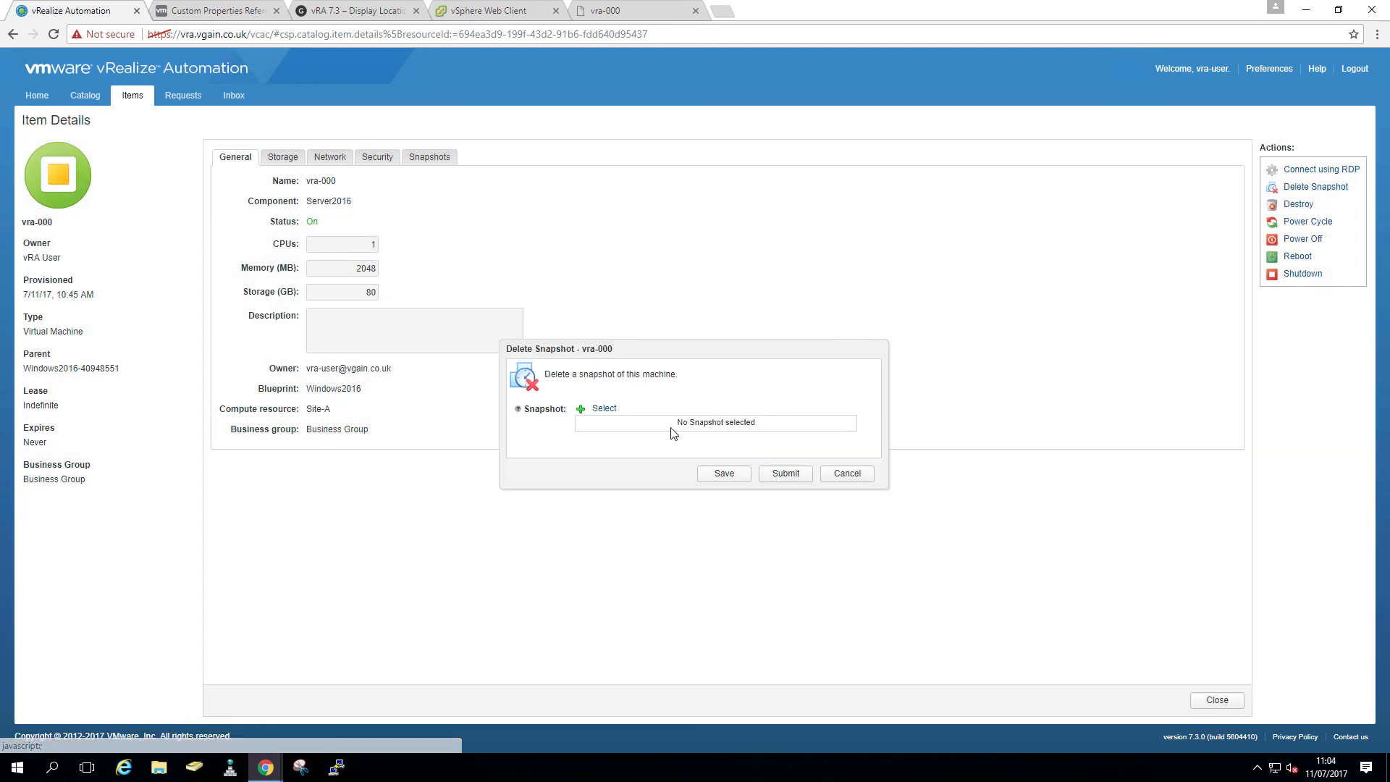
click(603, 409)
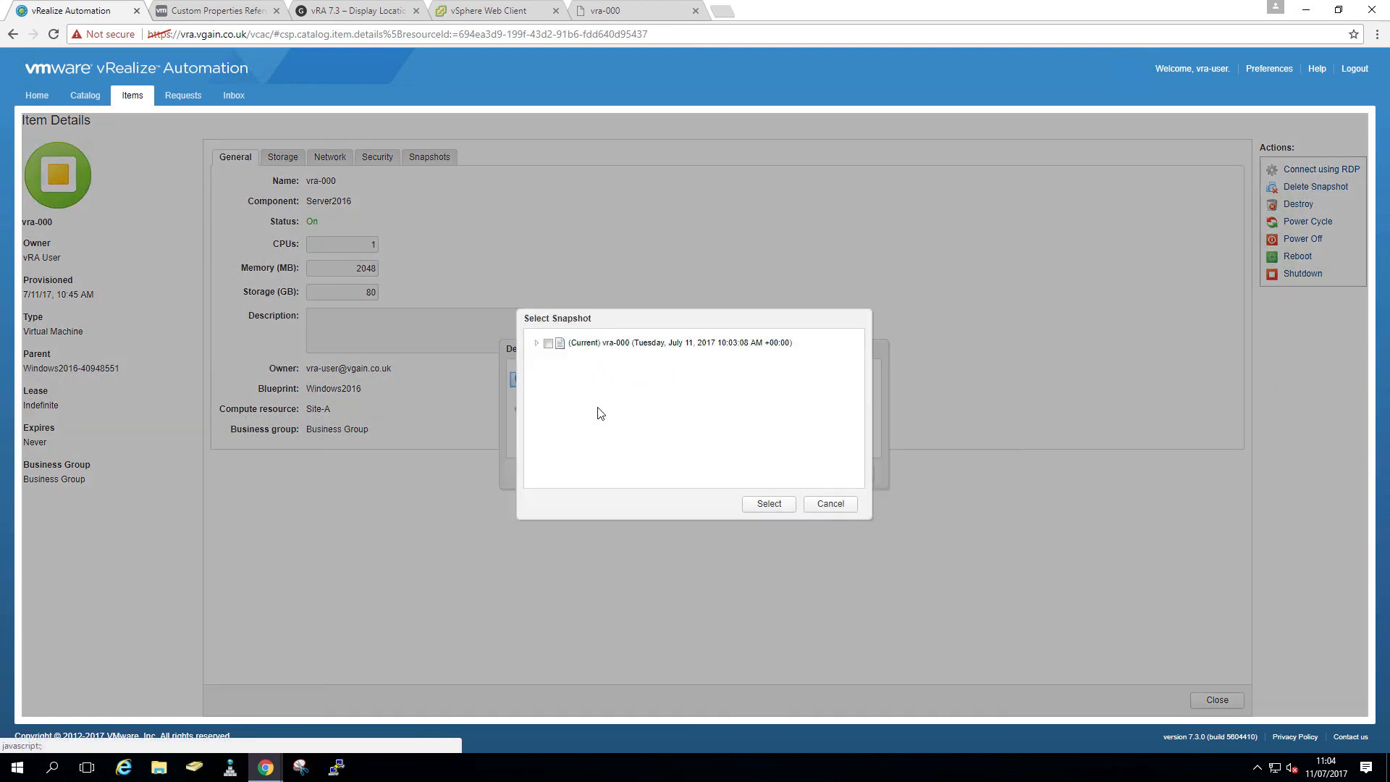
click(548, 343)
click(773, 505)
click(786, 475)
click(550, 449)
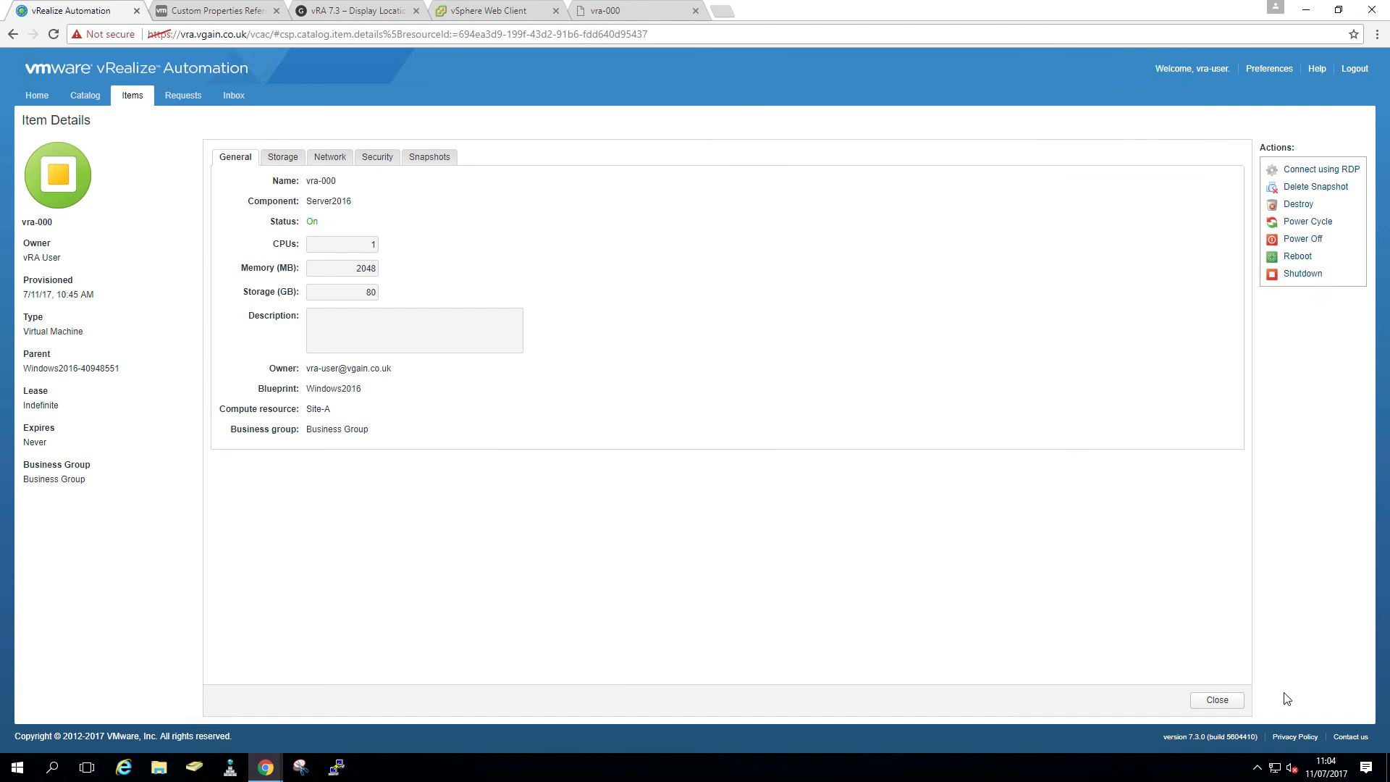
click(1231, 700)
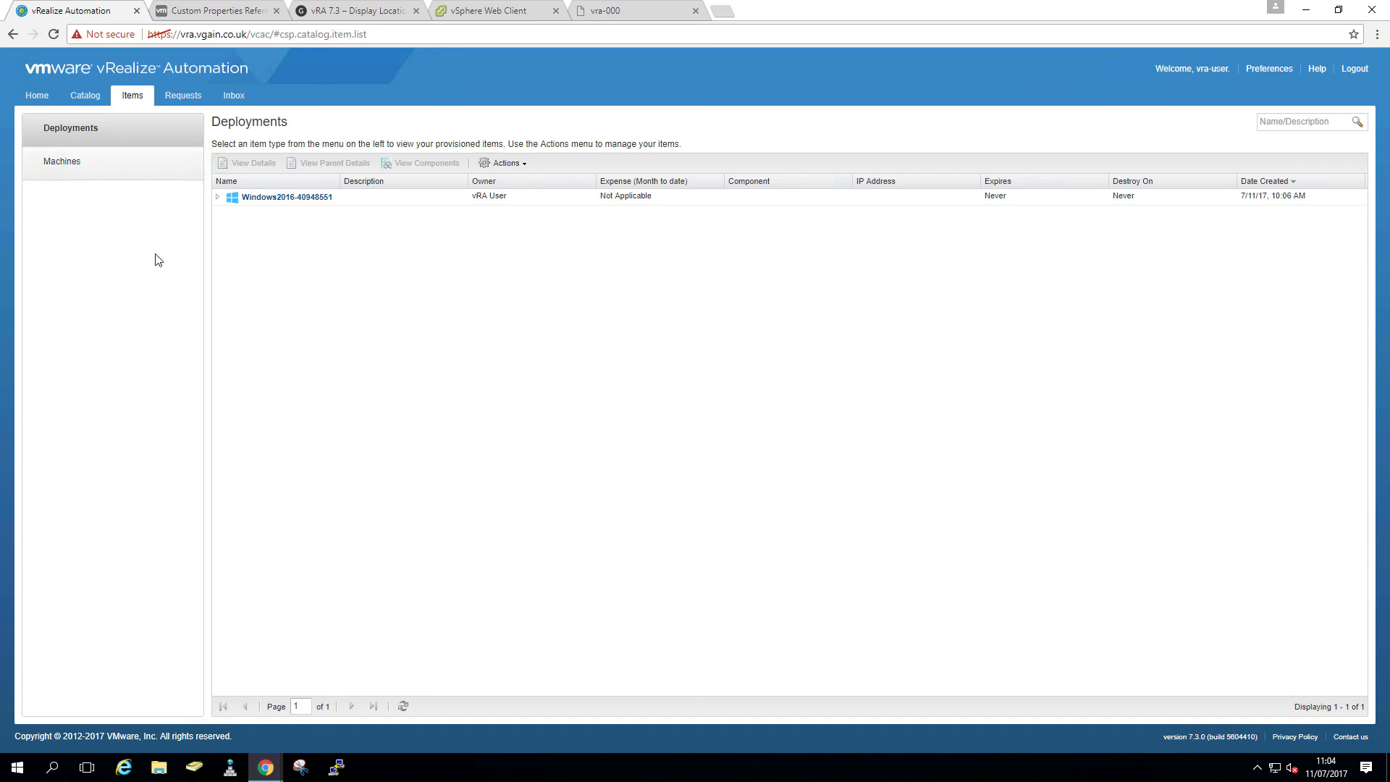
- Confirm the Delete Snapshot, snapshot and Windows2016 requests show Successful, then log out
click(459, 19)
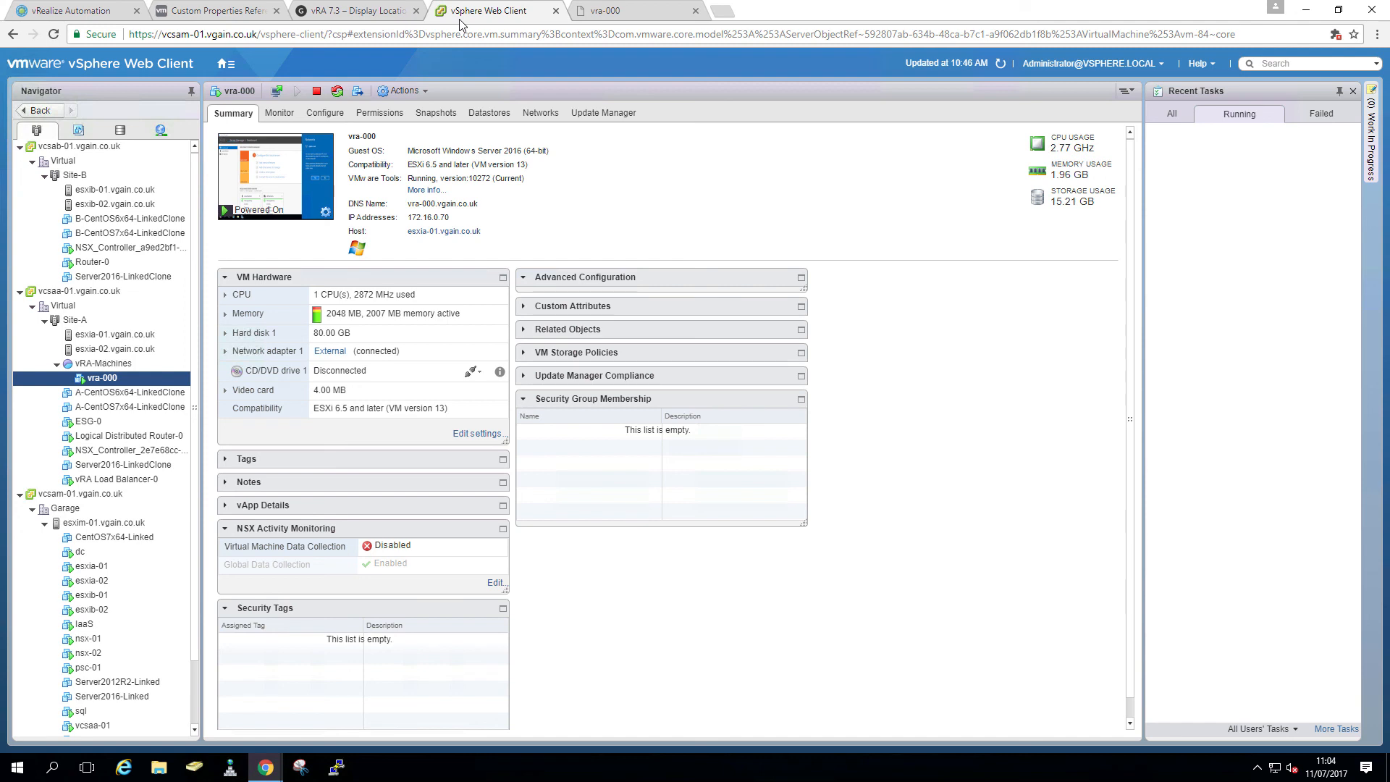
click(95, 17)
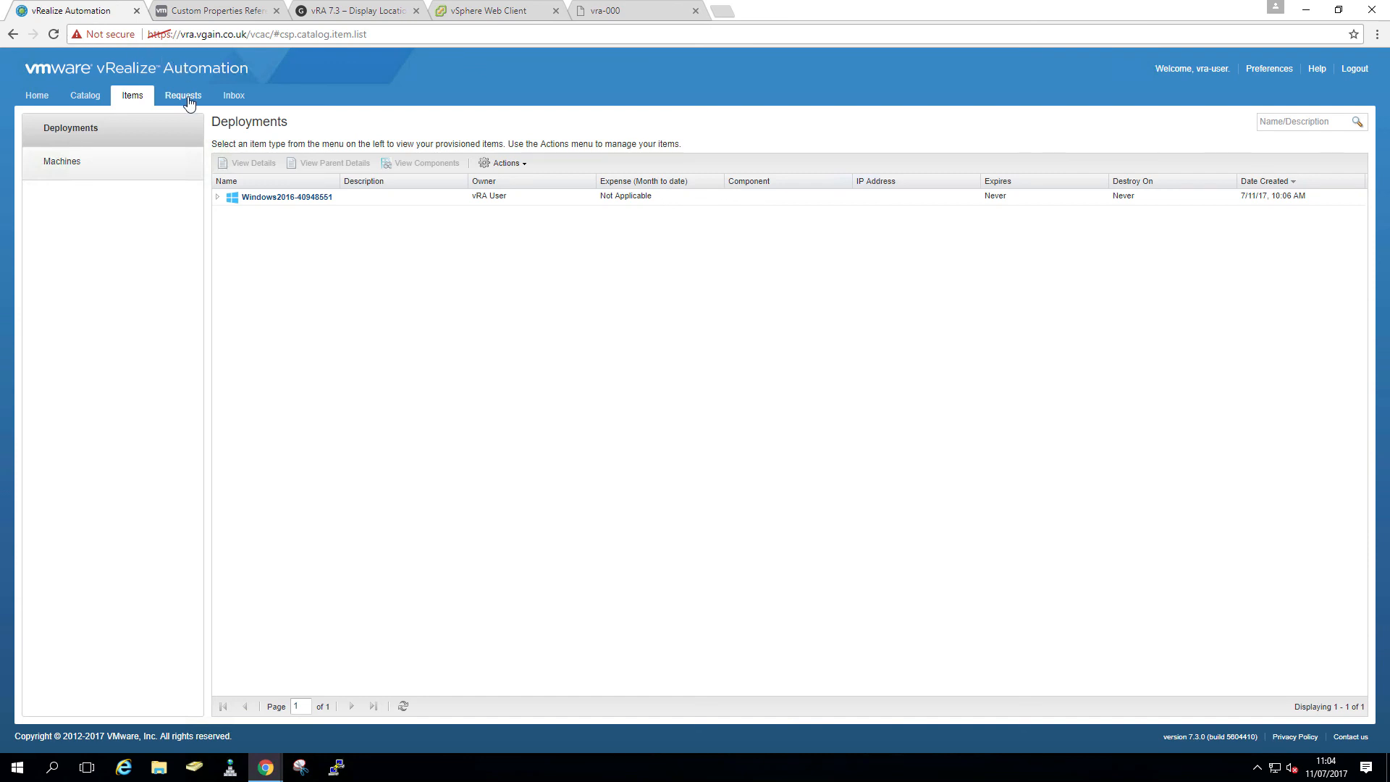
click(183, 95)
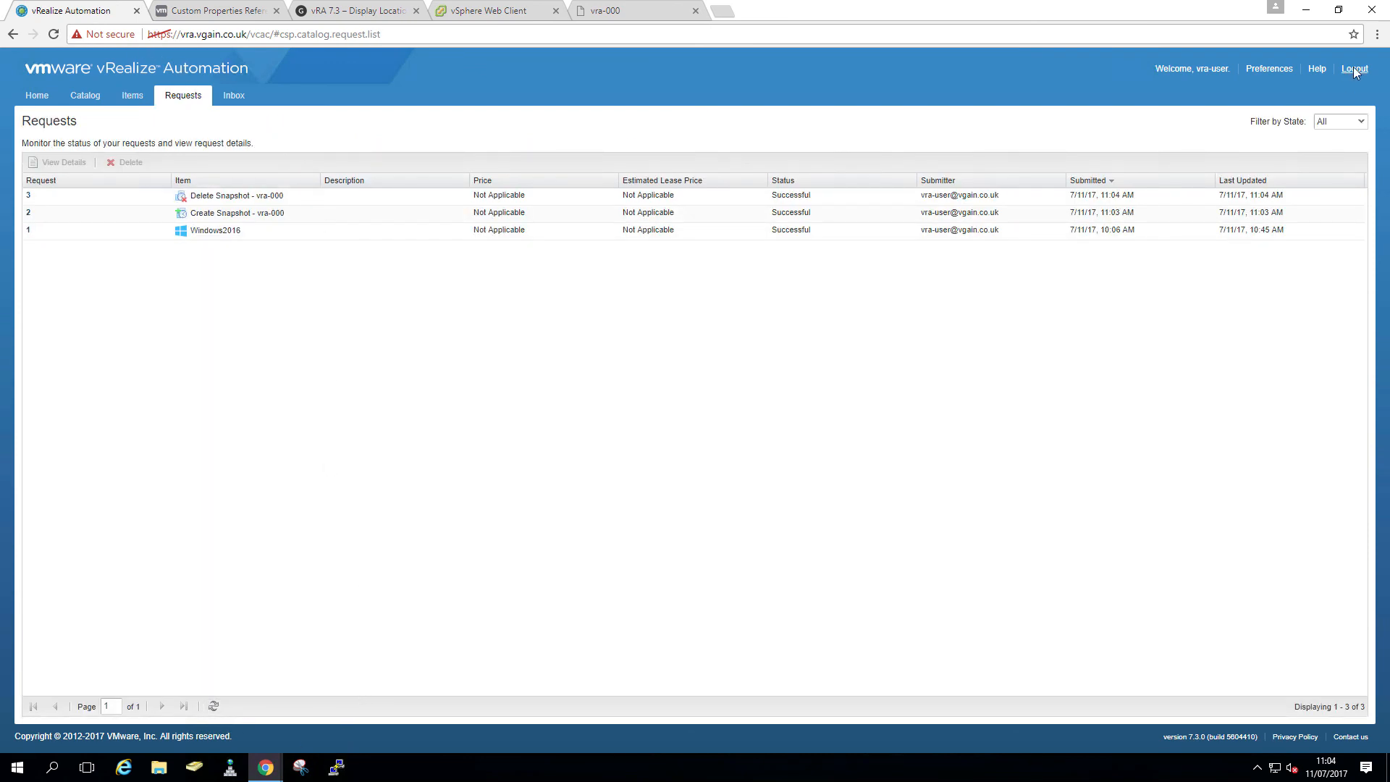
click(1353, 67)
- Sign in to vRealize Automation as the catalog administrator
click(693, 430)
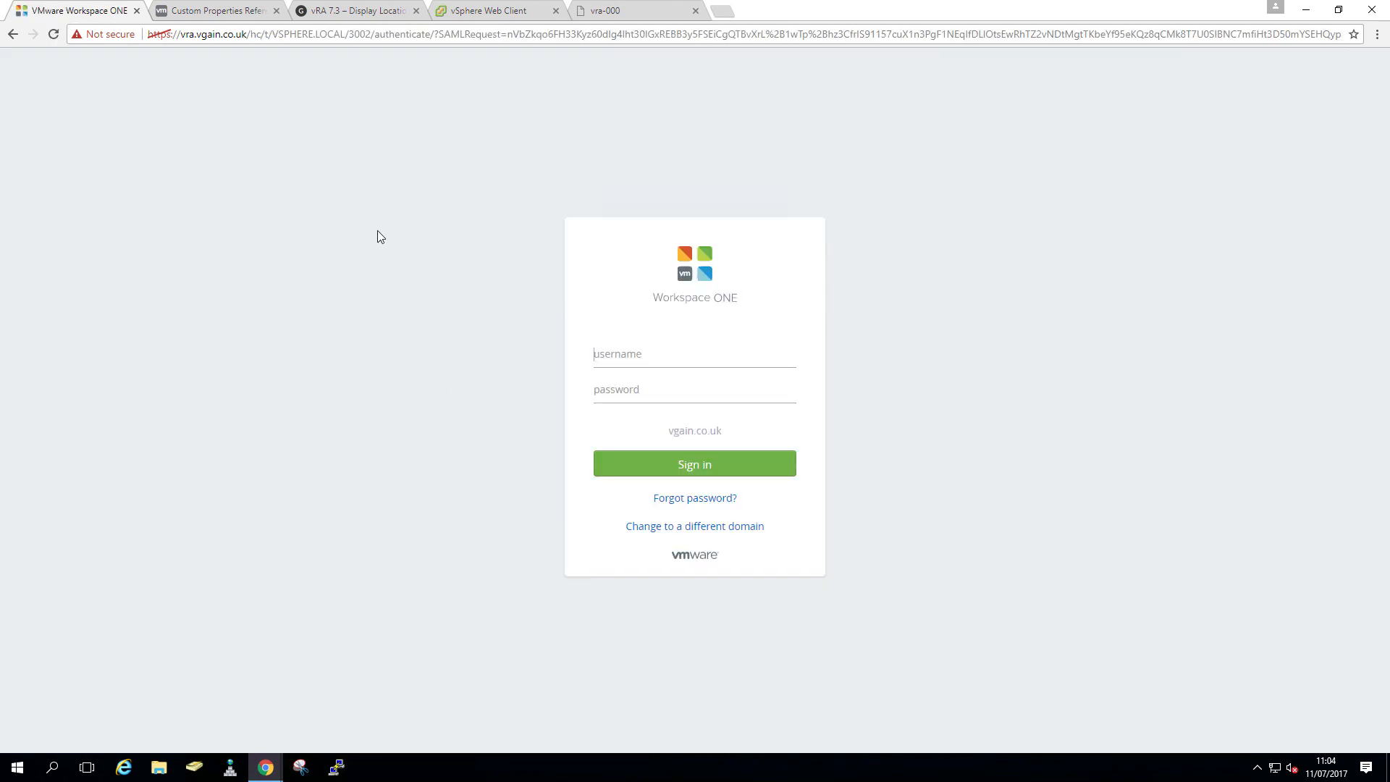
text(catalog-admin)
key(Tab)
text(V••••••••)
key(Return)
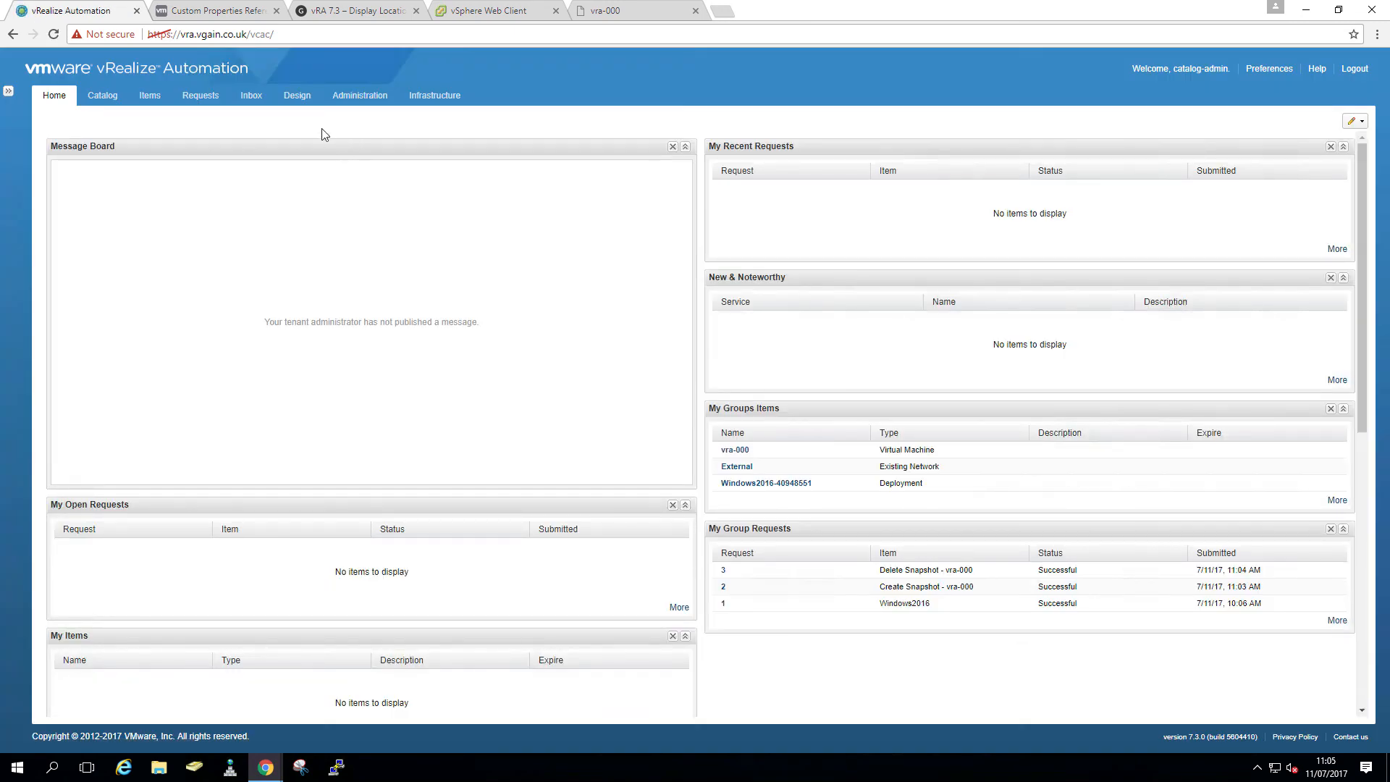
- Create a new blueprint named CentOS under Design > Blueprints
click(298, 96)
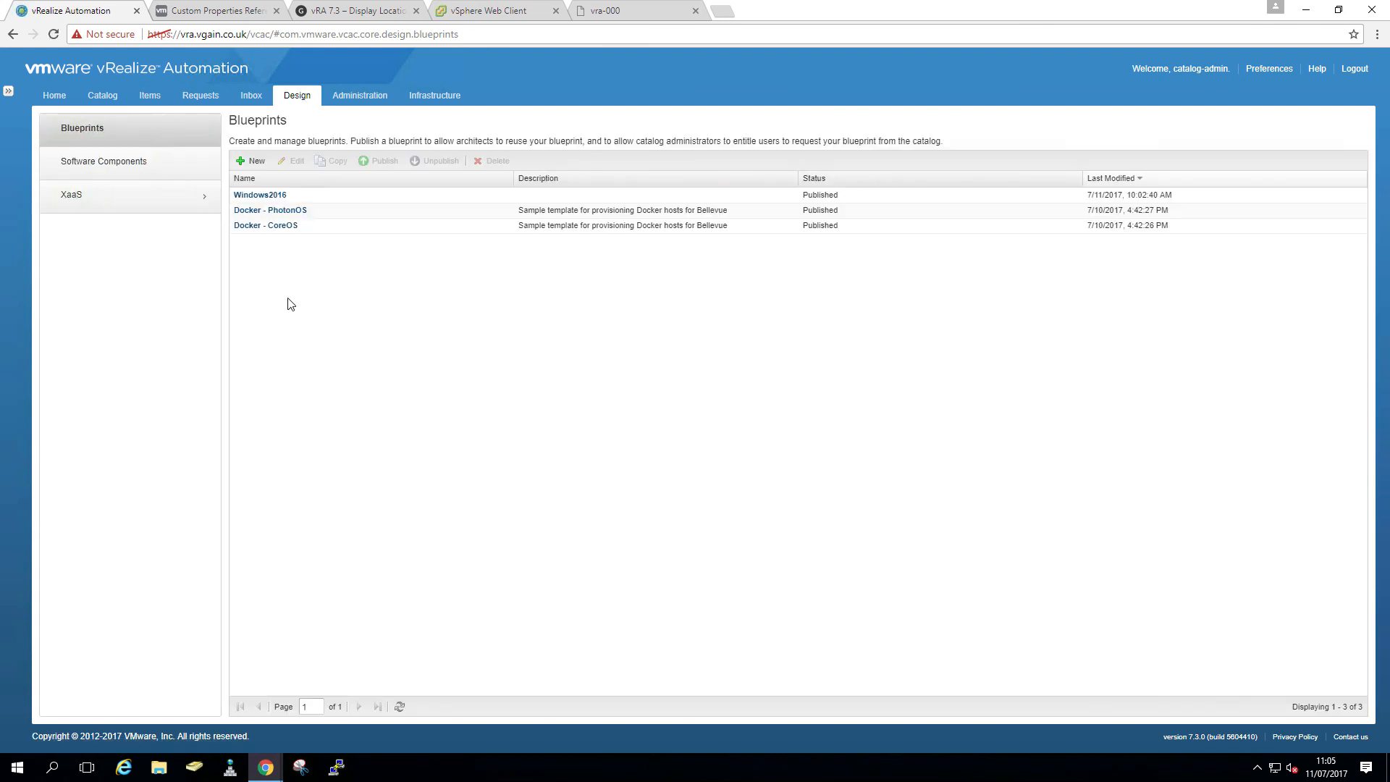
click(253, 163)
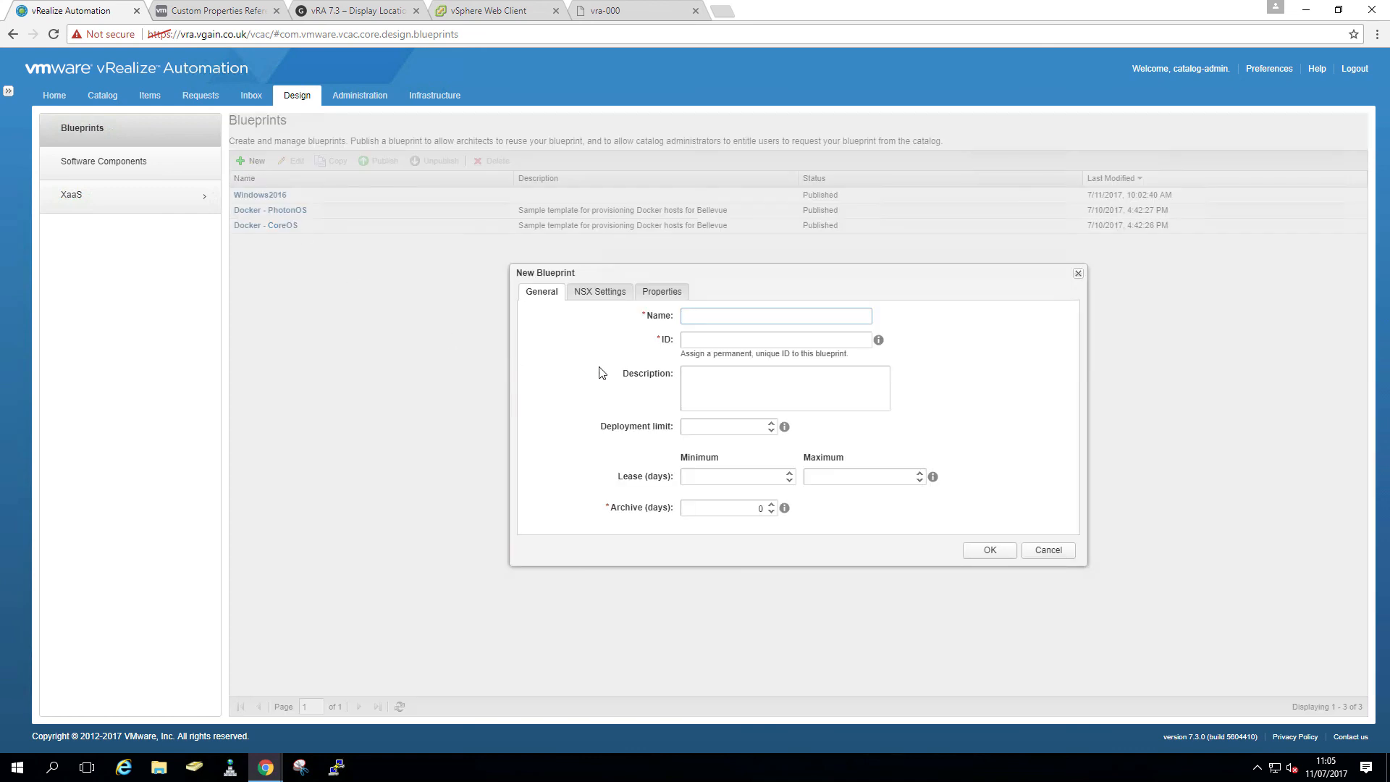
text(Cento)
click(987, 550)
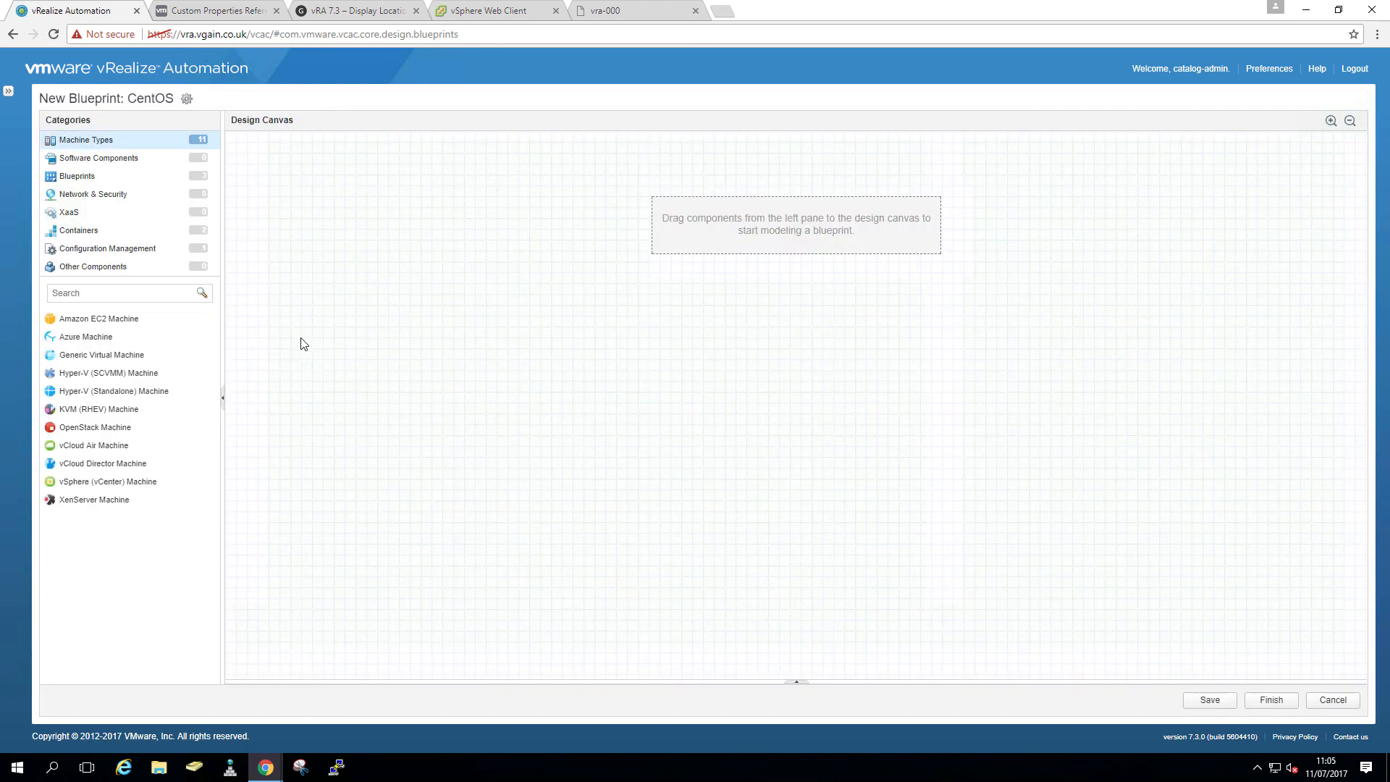
- Add a vSphere machine to the CentOS blueprint canvas with ID CentOSx64
drag(121, 480, 640, 250)
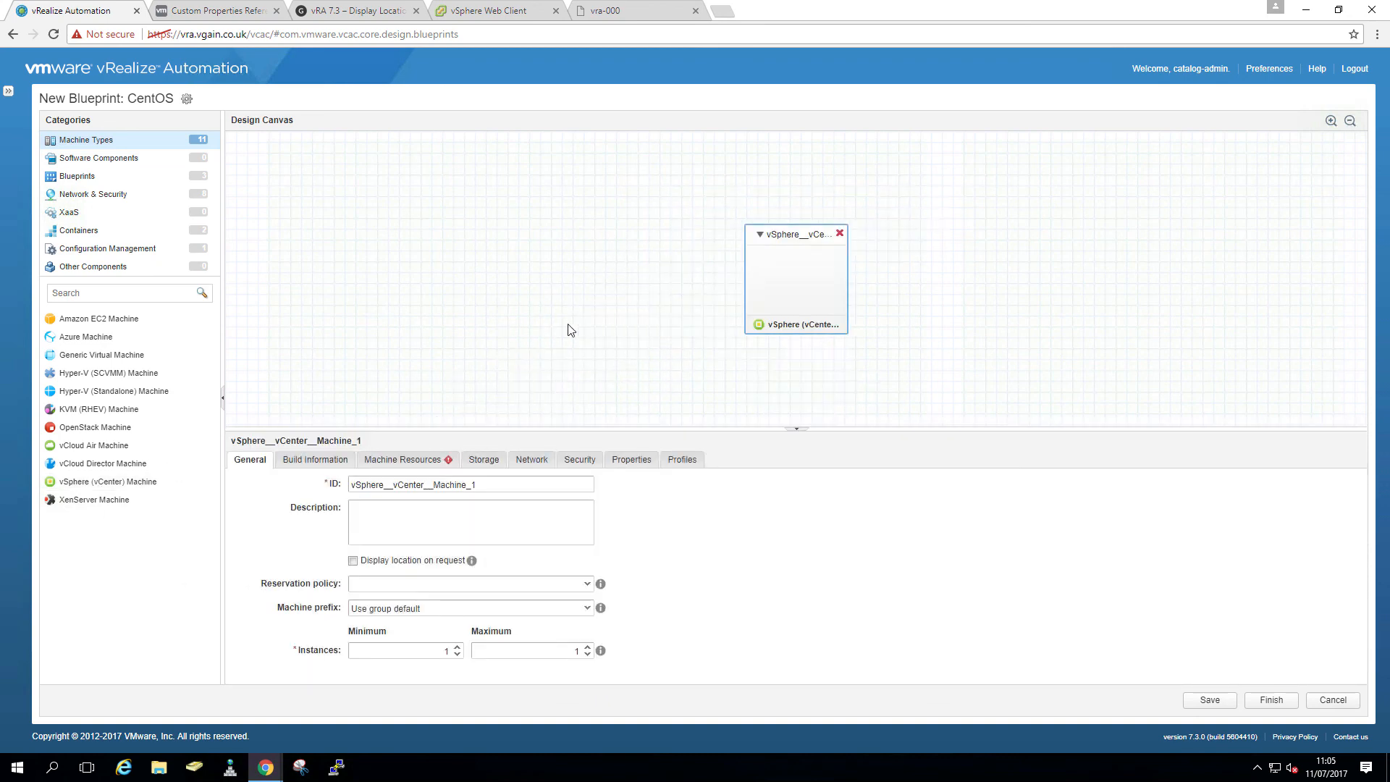
drag(501, 489, 308, 491)
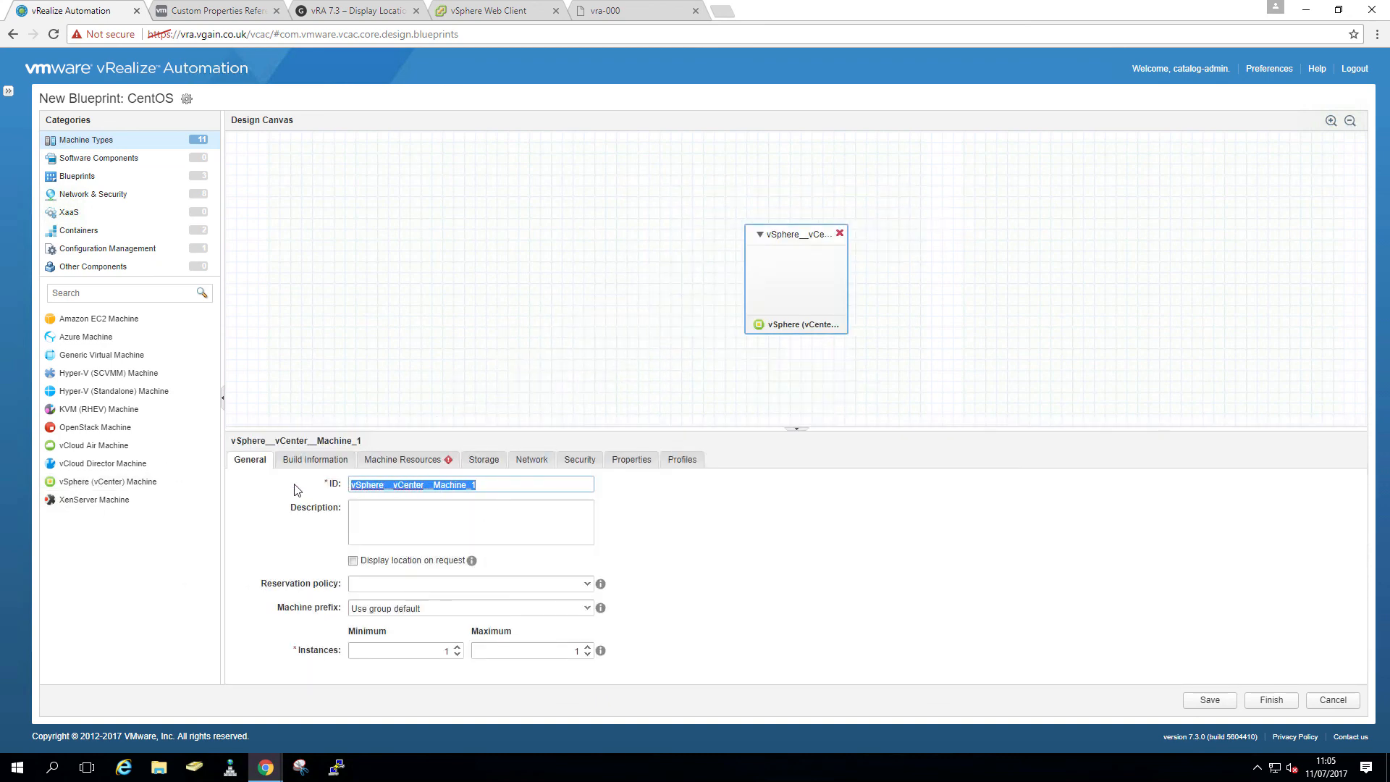
text(CentOSx64)
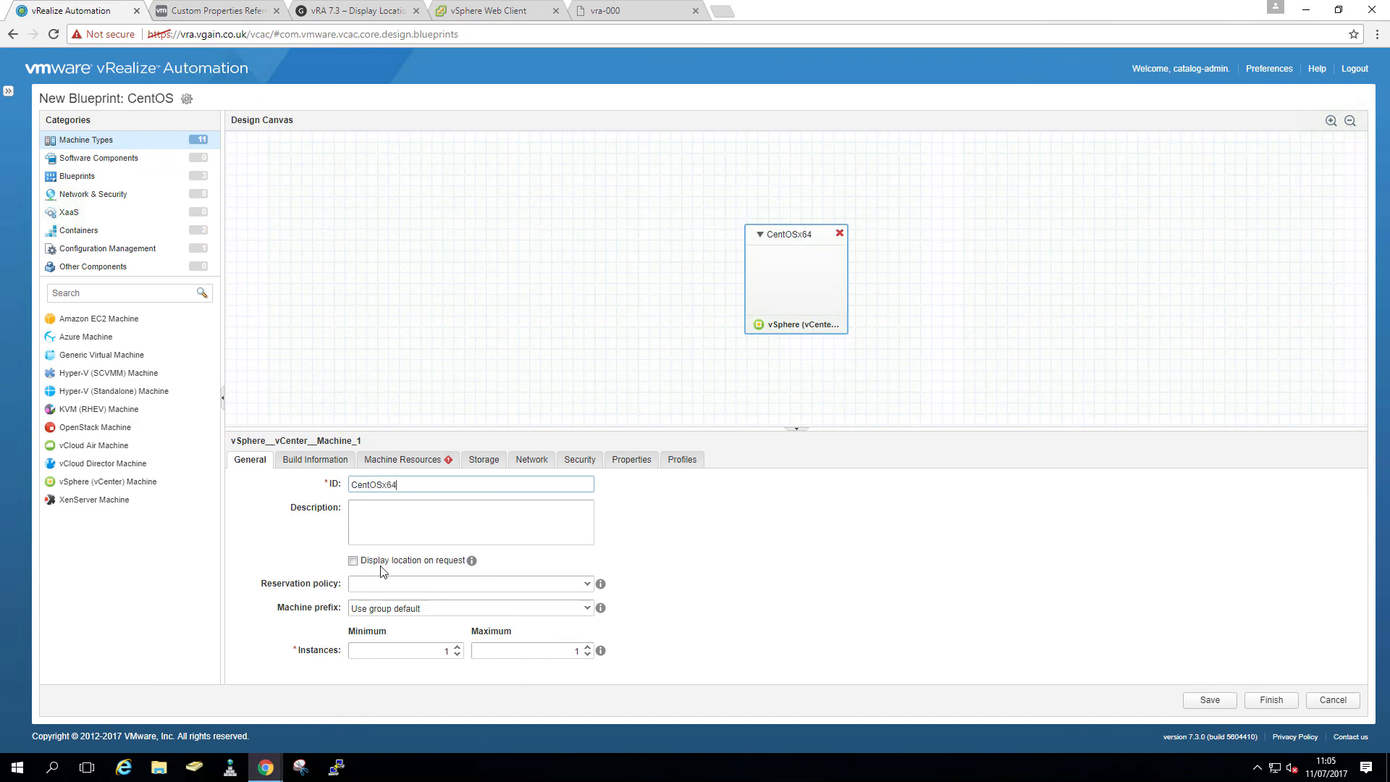
- Make CentOSx64 a linked clone of A-CentOS6x64-LinkedClone using the Linked-Clone snapshot
click(332, 469)
click(583, 510)
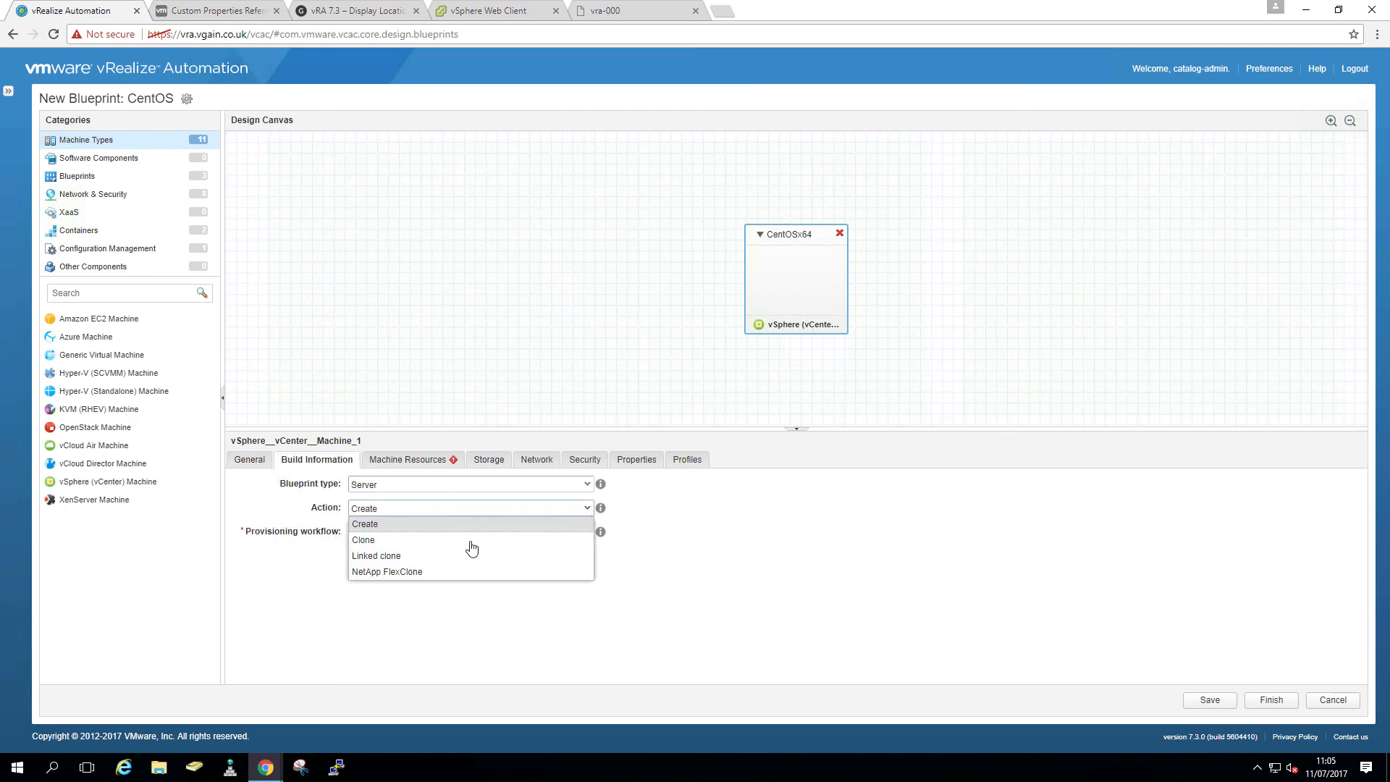
click(459, 554)
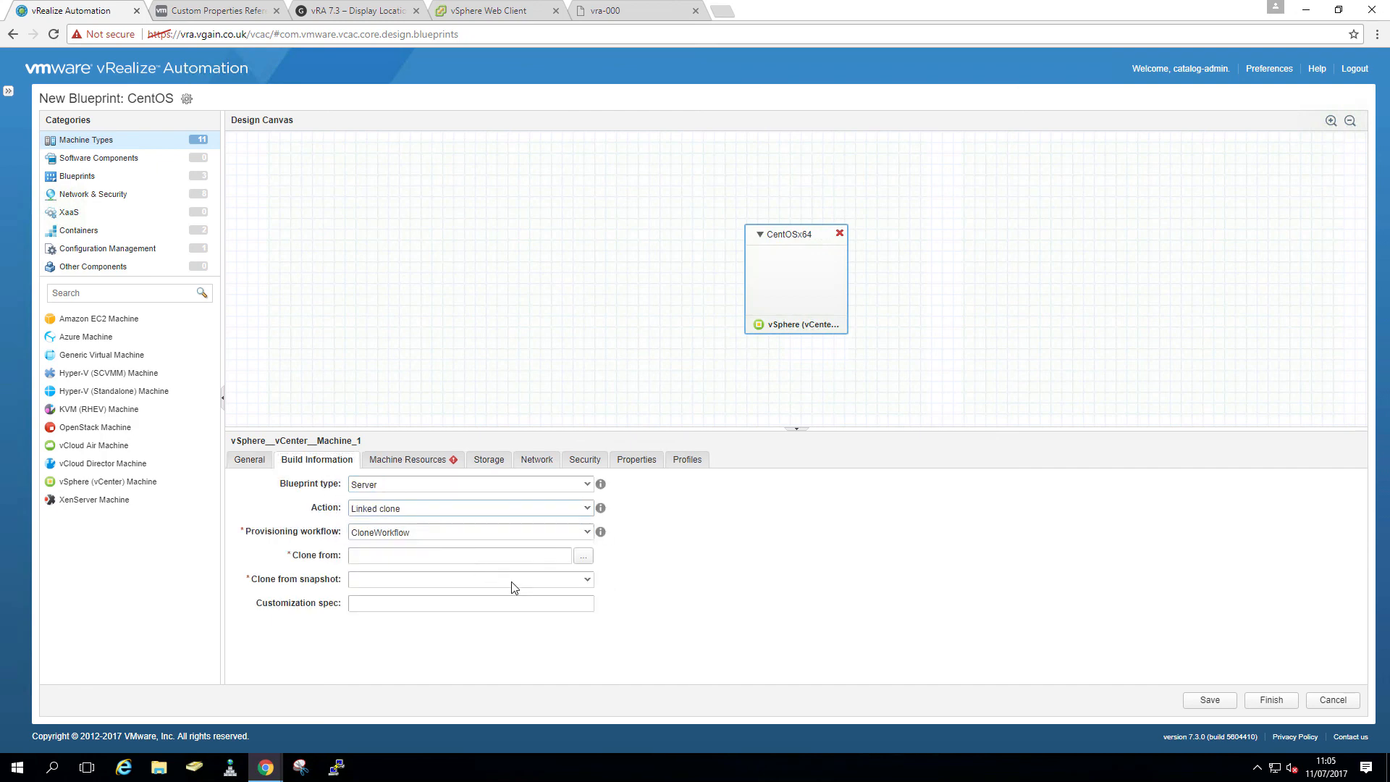
click(583, 555)
drag(516, 280, 596, 279)
click(519, 297)
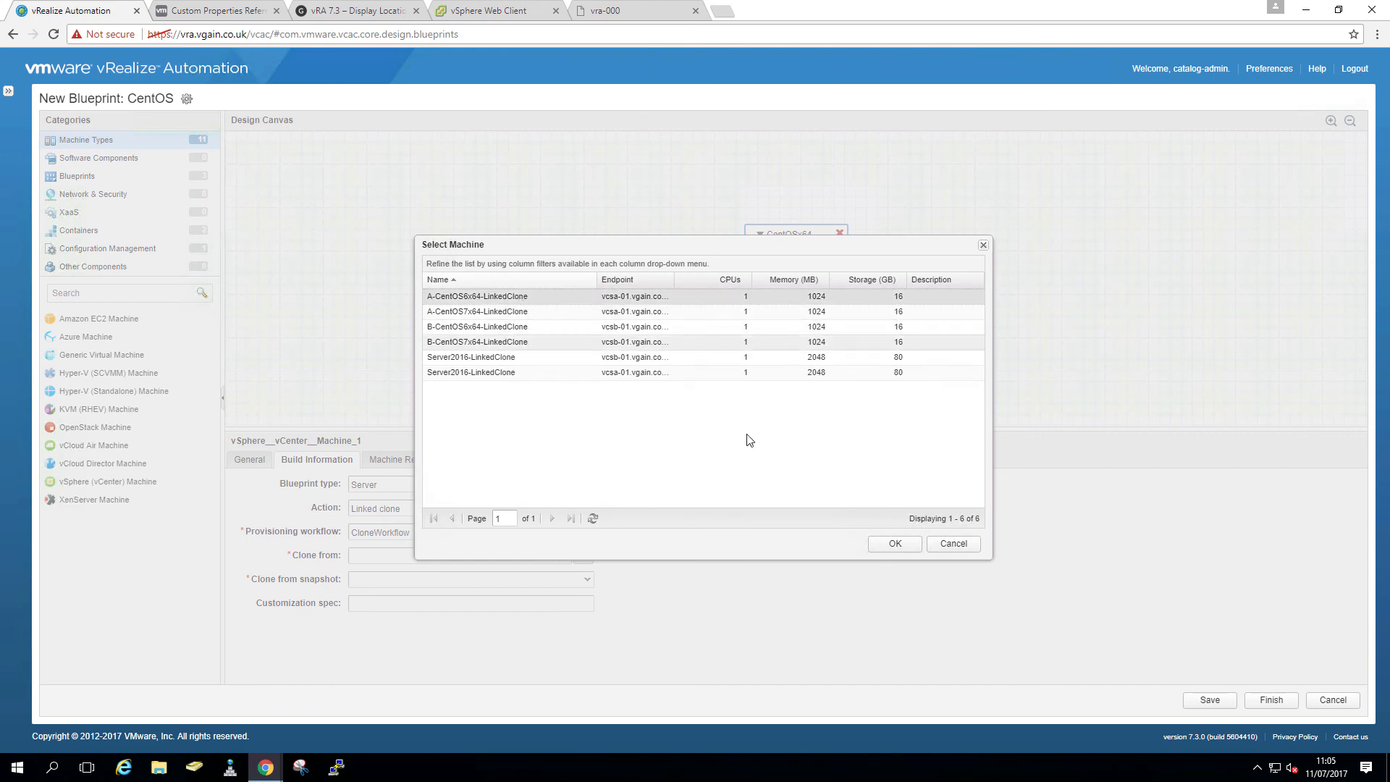
click(898, 544)
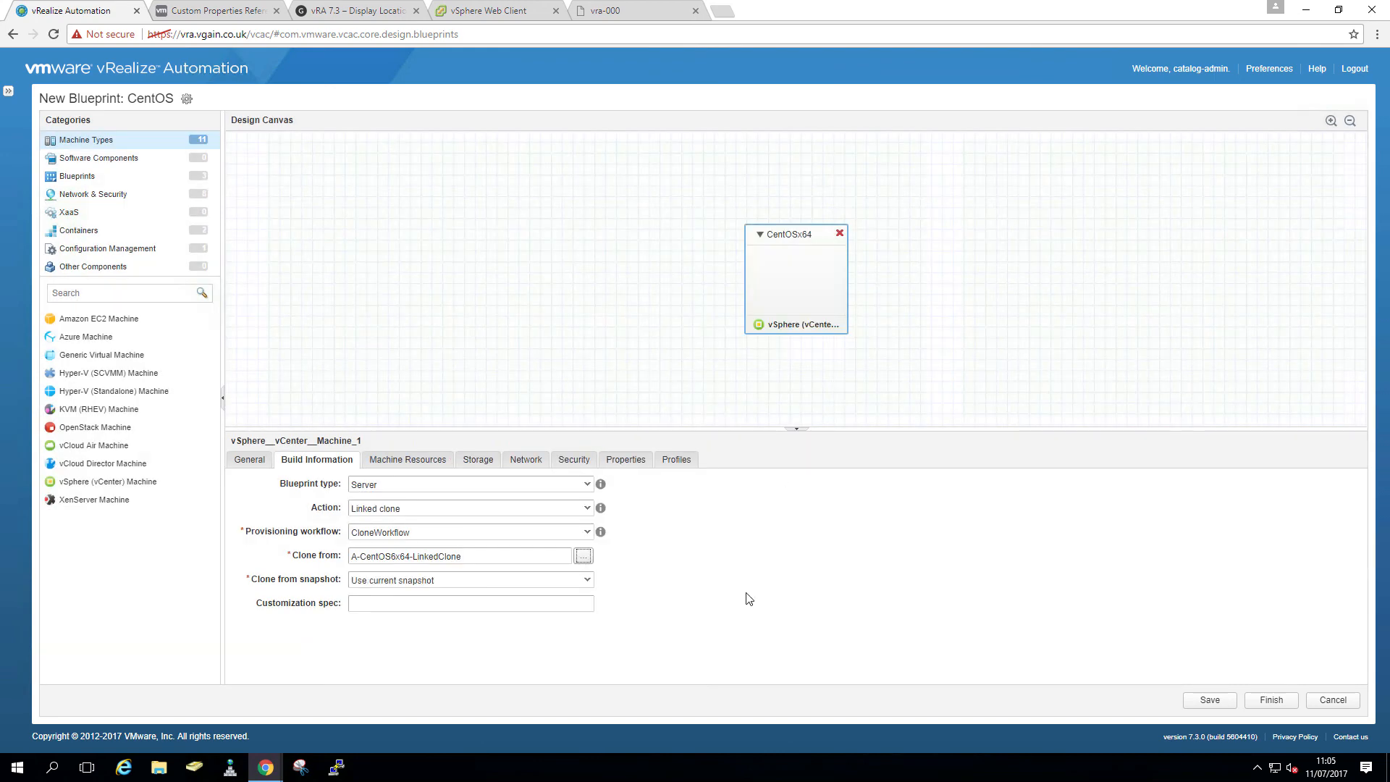
click(587, 588)
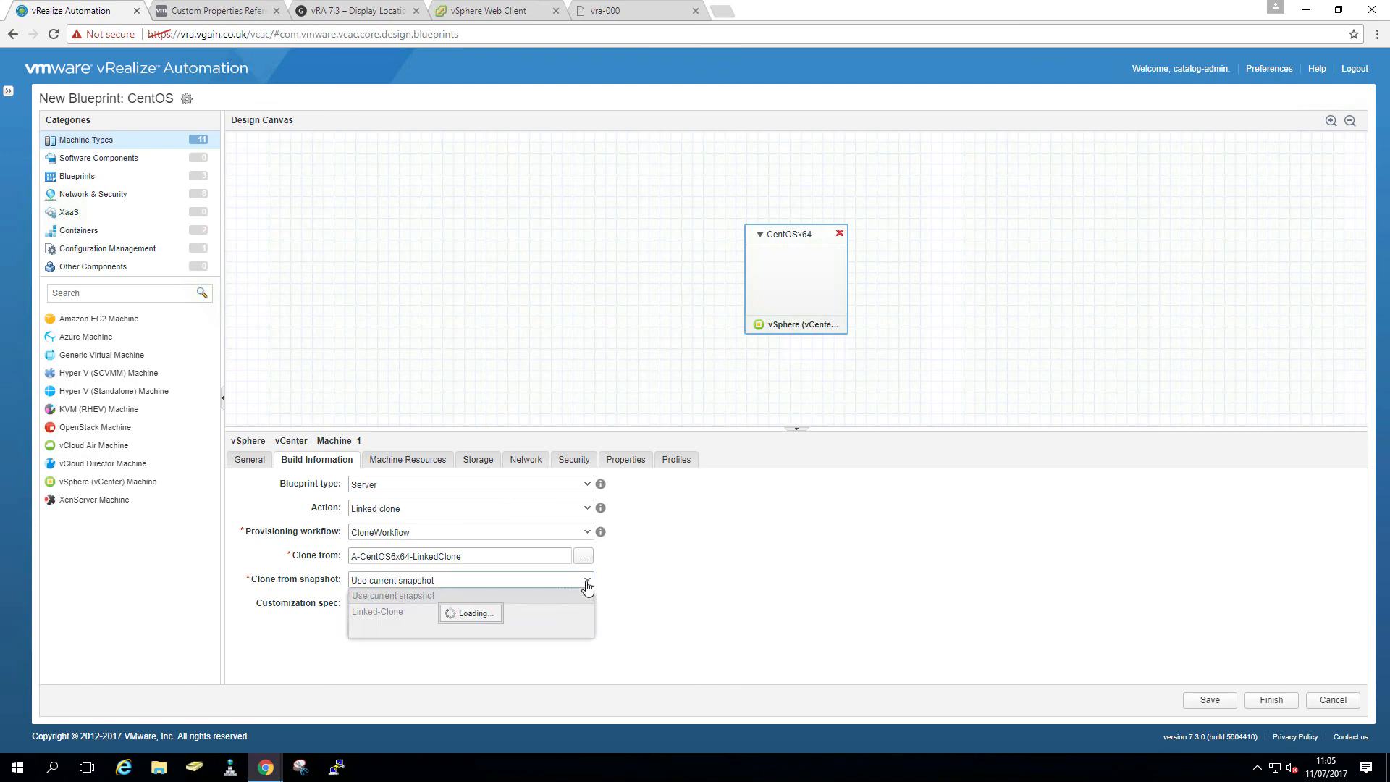
click(469, 614)
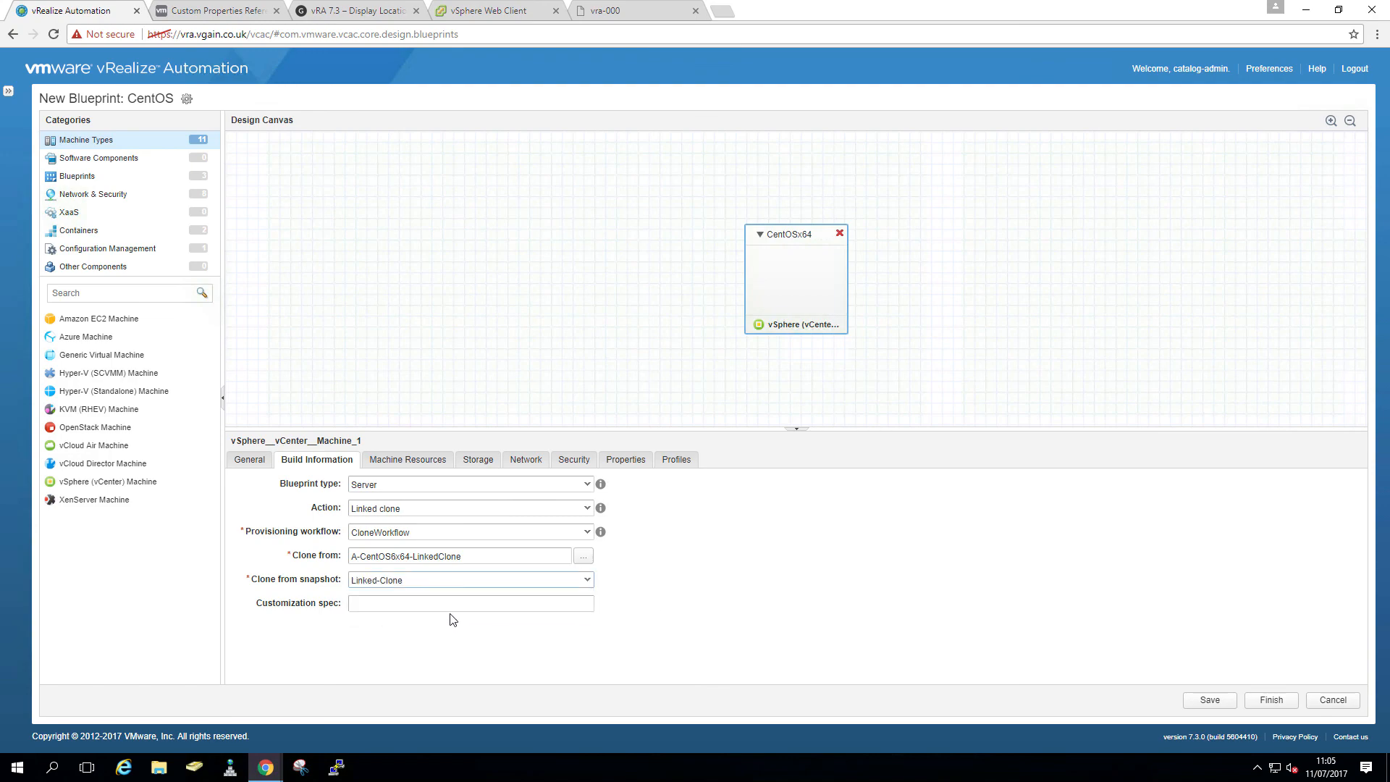
click(506, 11)
- Copy the vRA-CentOS7x64 spec name from vcsab-01 into CentOSx64's customization spec
click(226, 66)
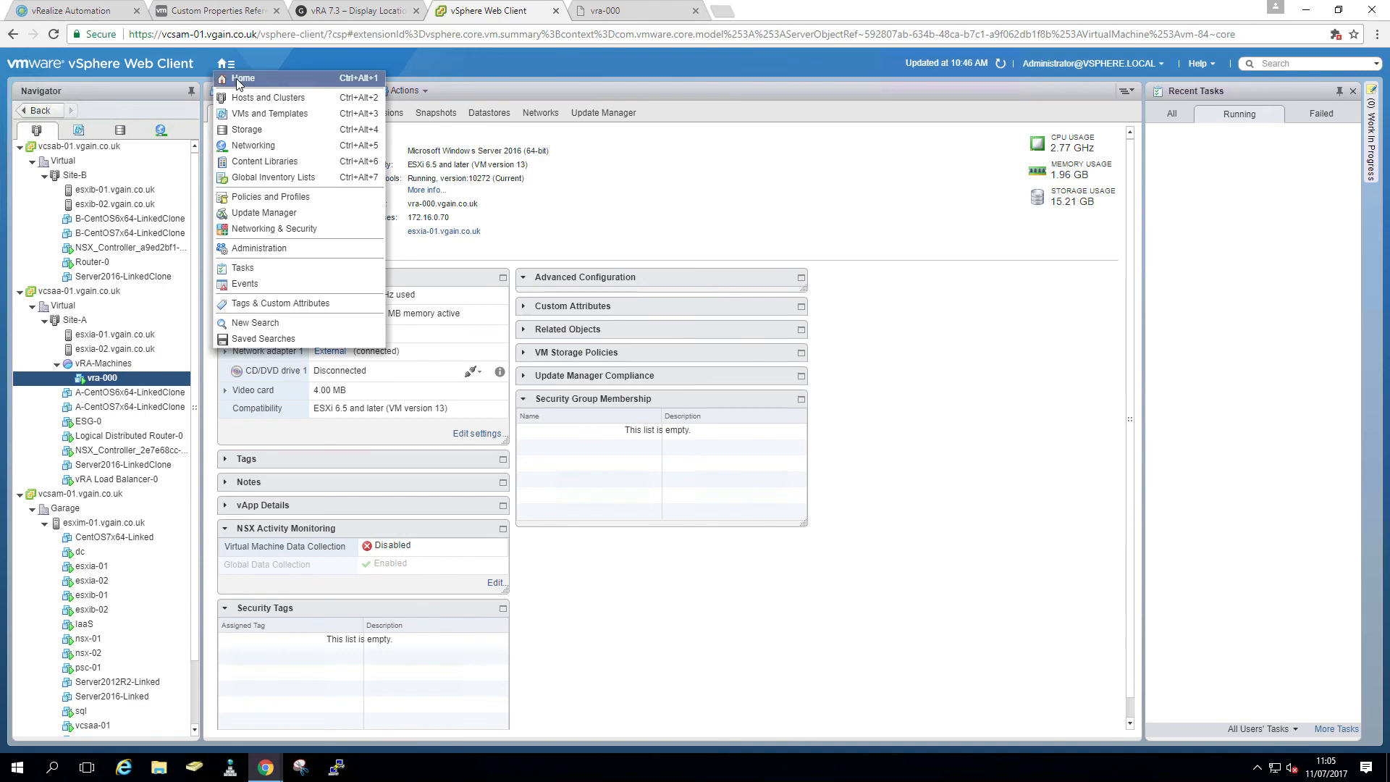
click(286, 87)
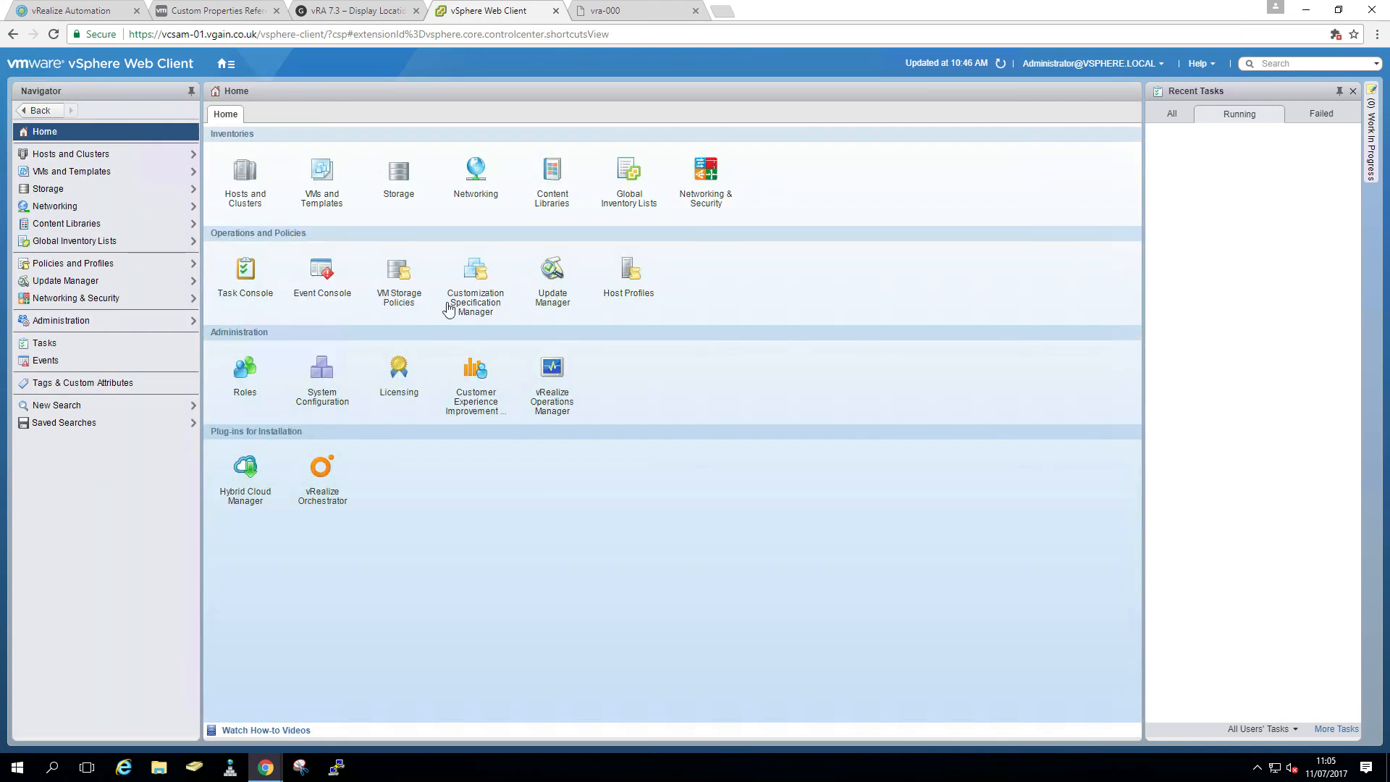
click(476, 273)
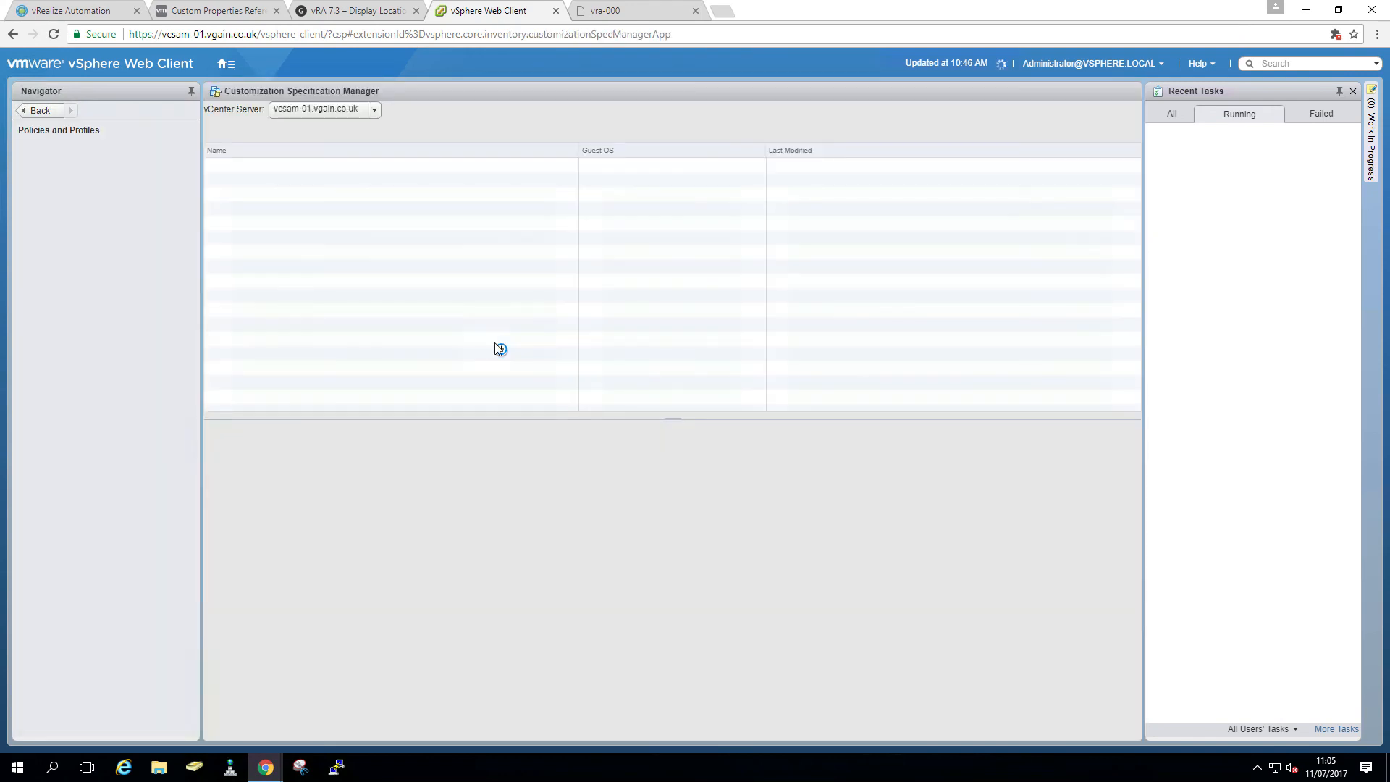
click(337, 110)
click(332, 157)
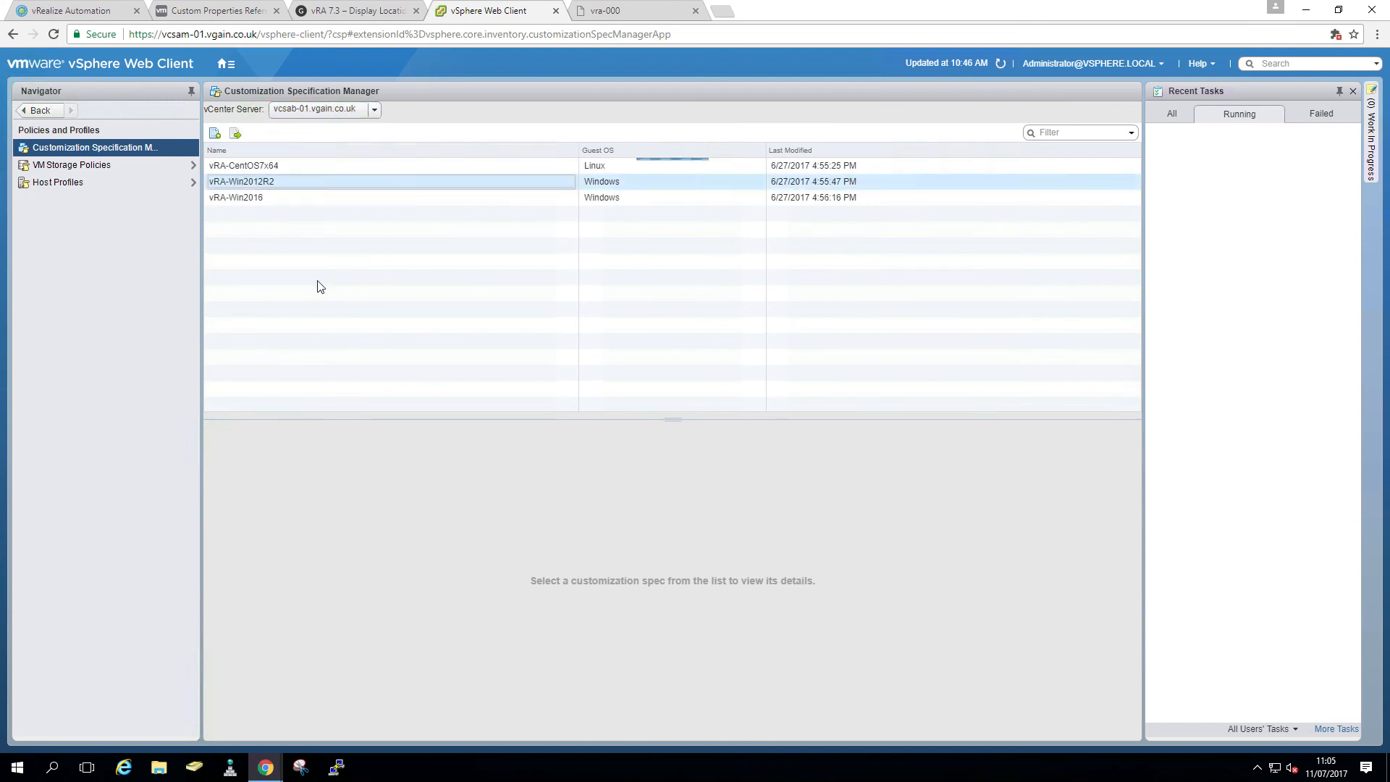
click(283, 166)
drag(410, 464, 333, 461)
key(ctrl+c)
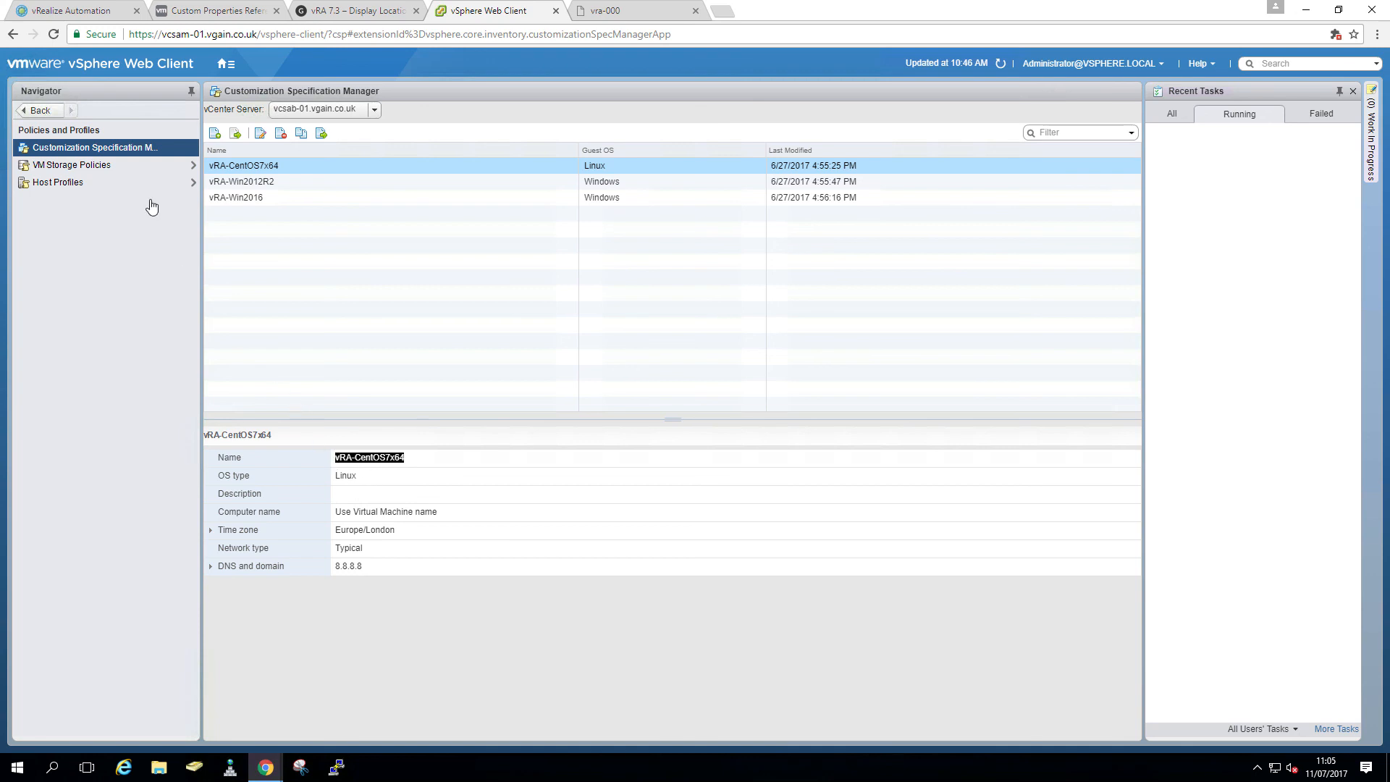
click(87, 14)
click(419, 604)
key(ctrl+v)
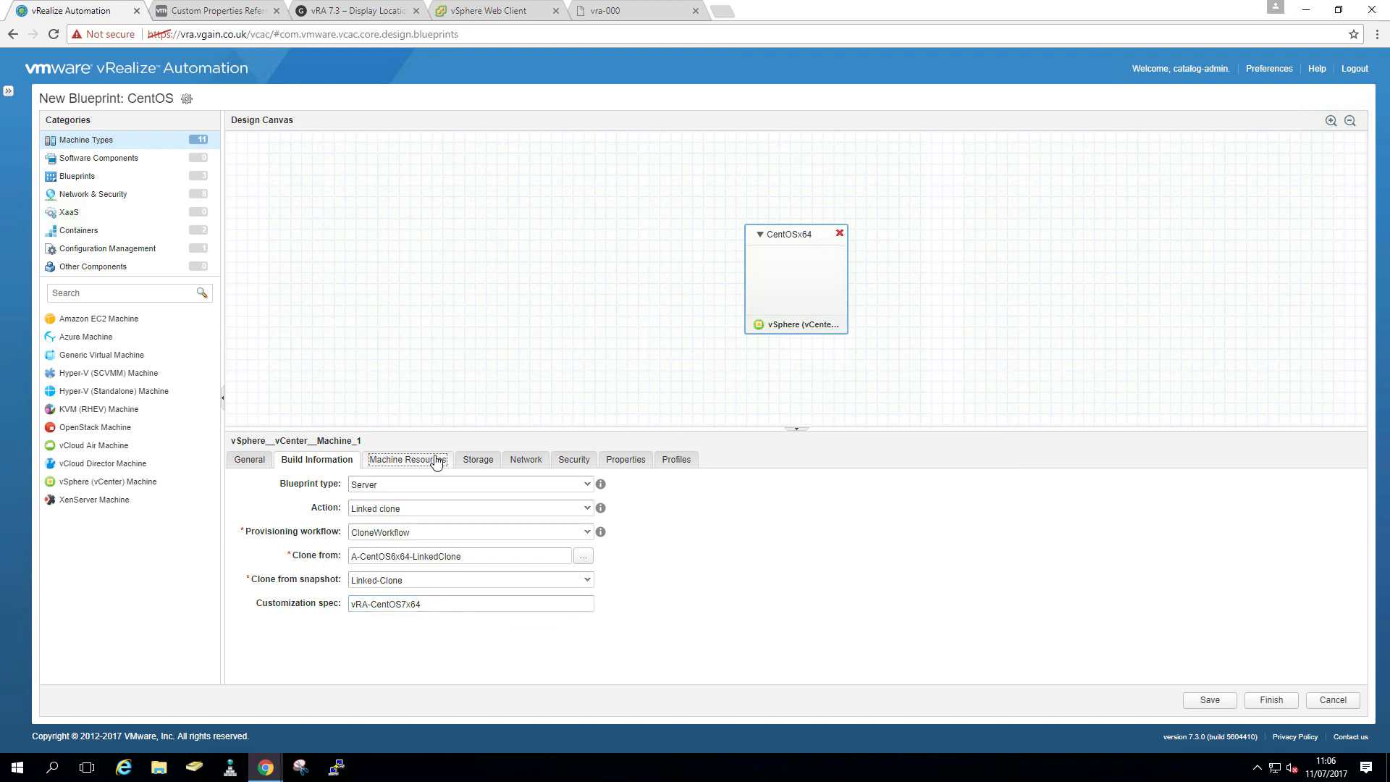
- Raise CentOSx64's maximum CPUs to 4 and maximum memory to 8192 MB
click(435, 460)
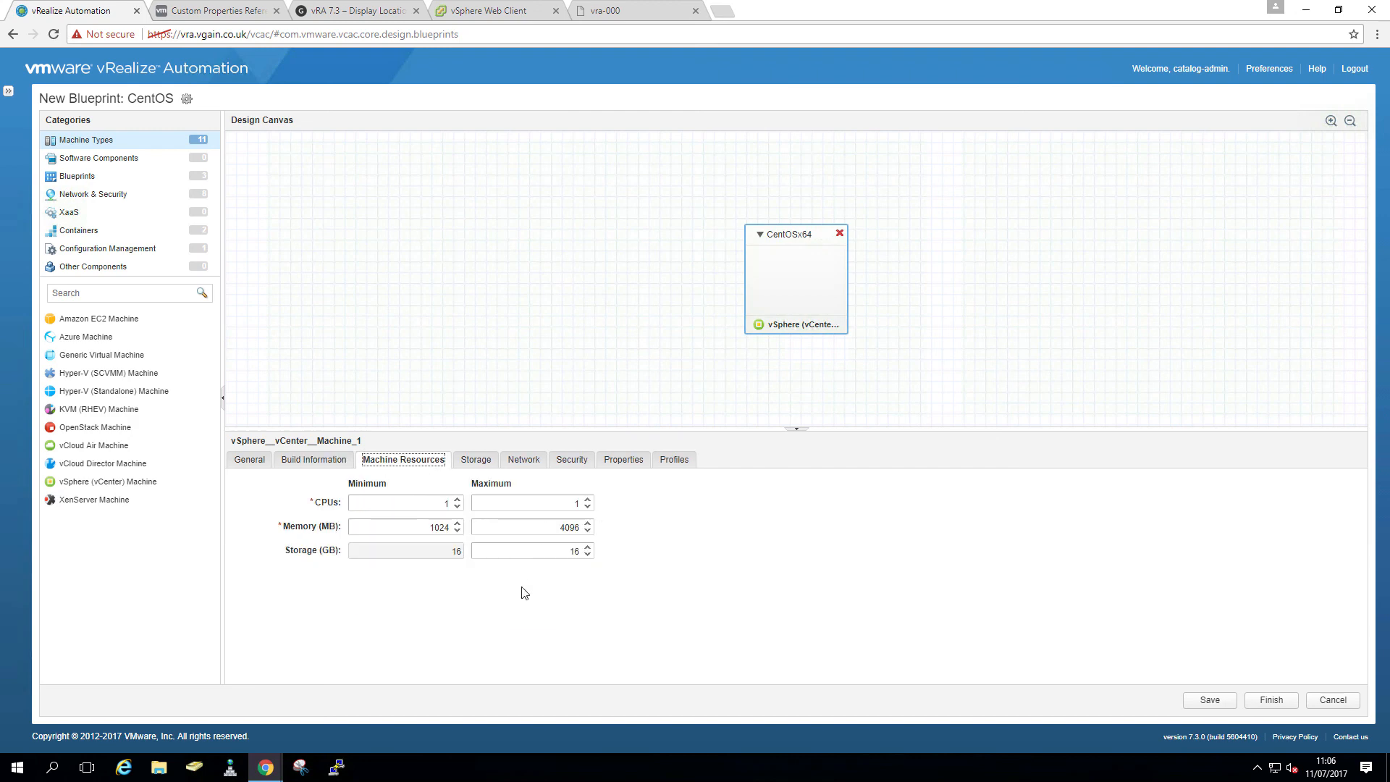
click(588, 500)
click(589, 499)
click(588, 500)
drag(551, 531, 608, 536)
text(8192)
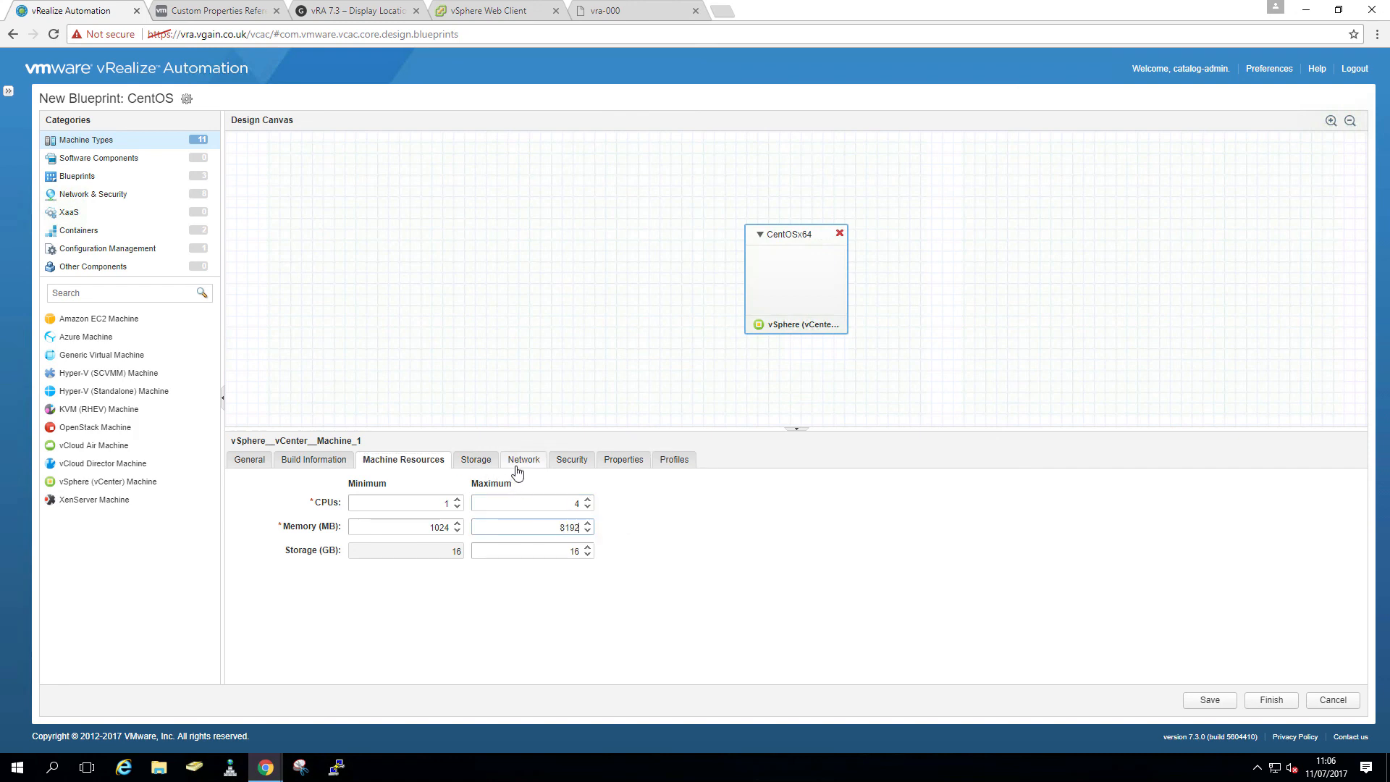
click(116, 194)
- Add an existing network to the blueprint using the External network profile
drag(104, 341, 717, 348)
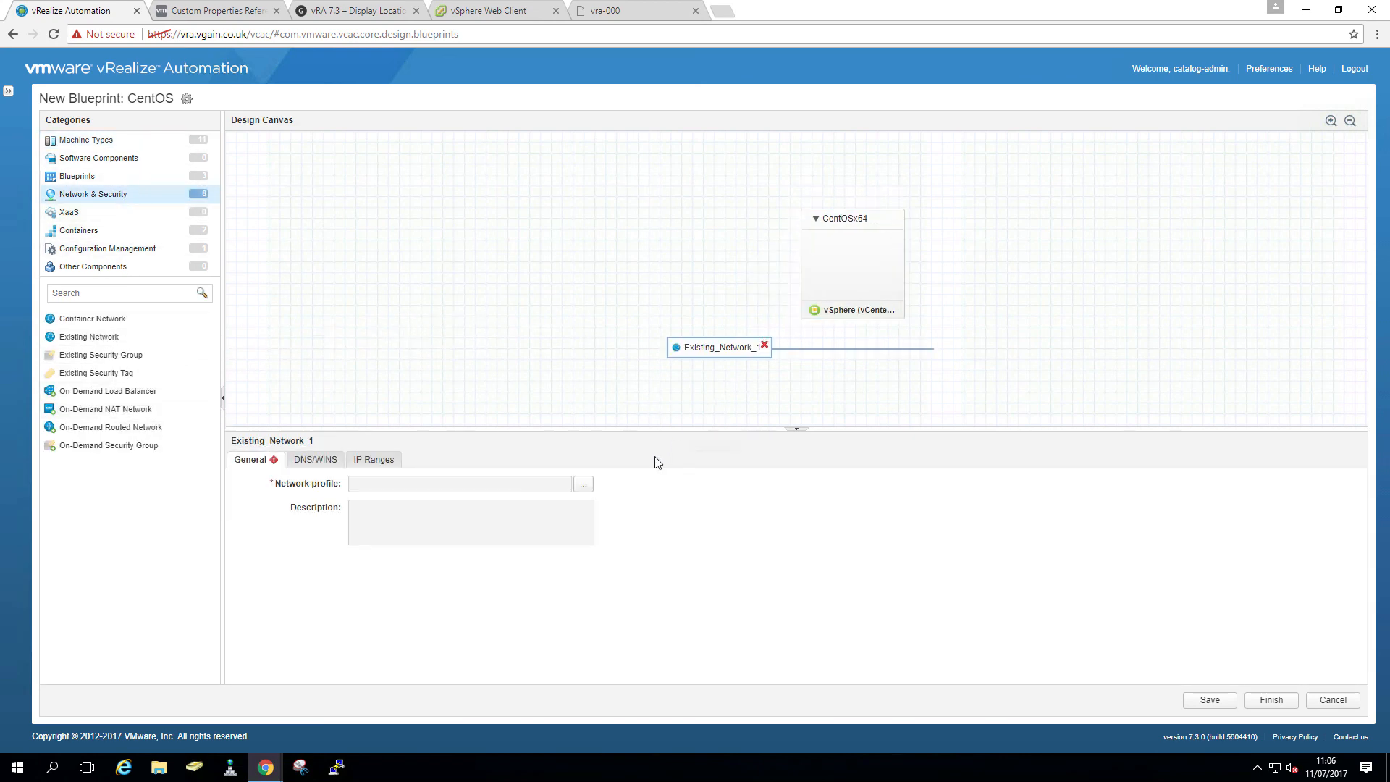
click(584, 484)
click(457, 310)
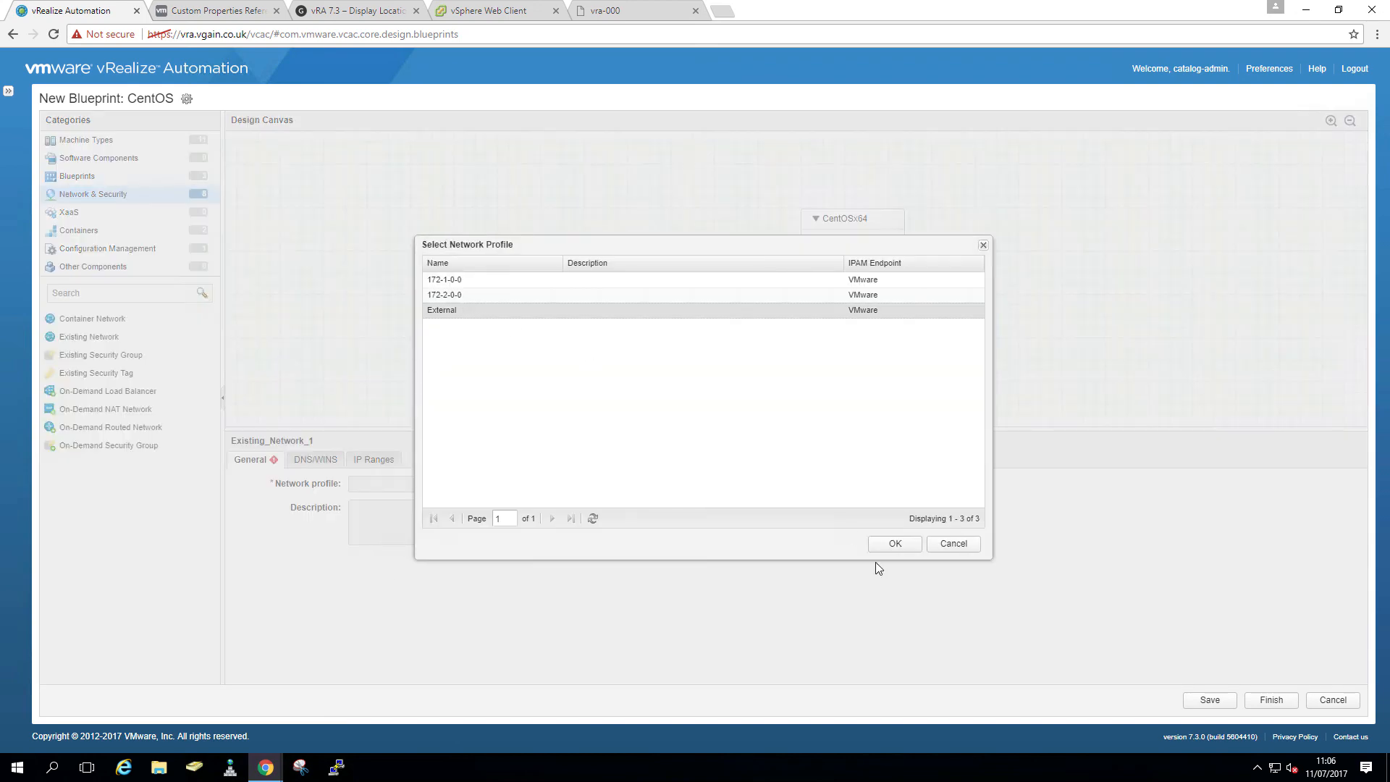
click(895, 543)
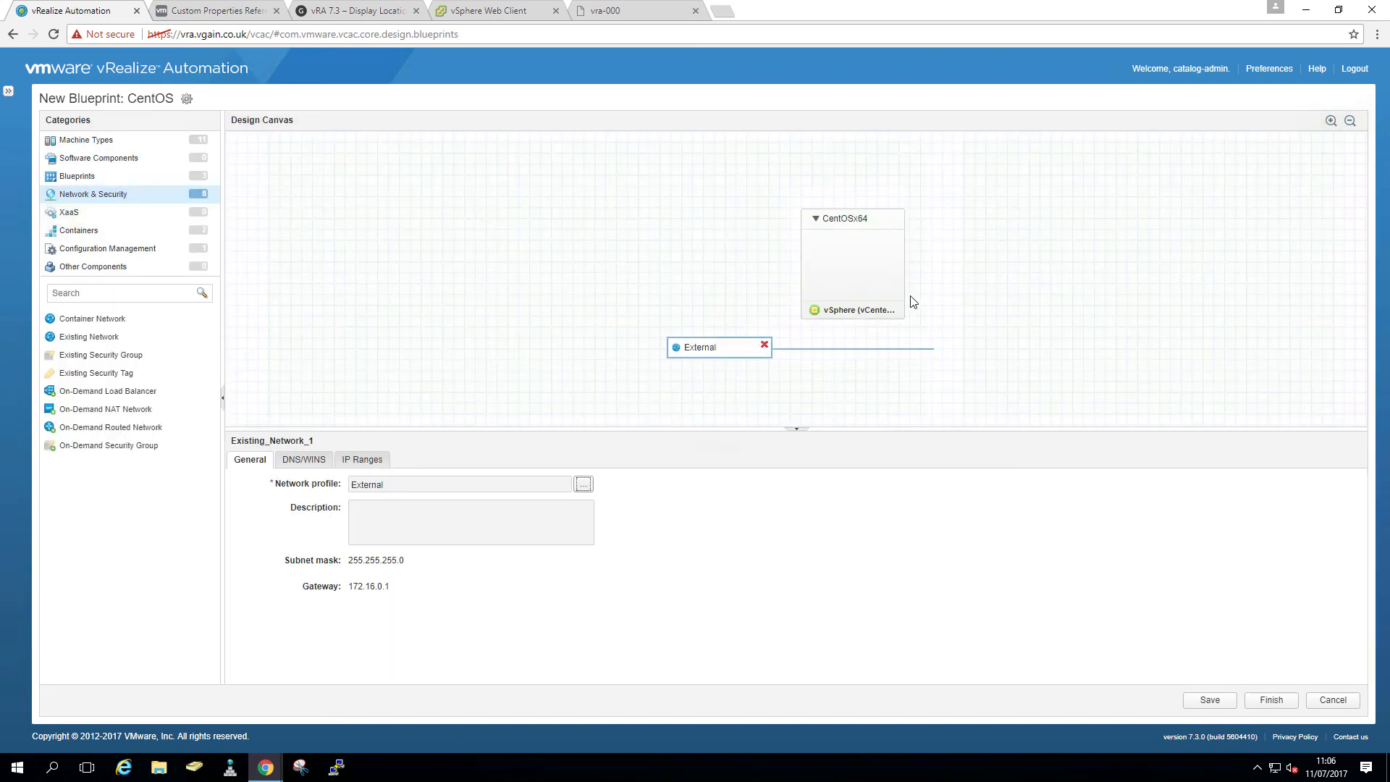
- Give CentOSx64 a new network adapter on the External network
click(851, 276)
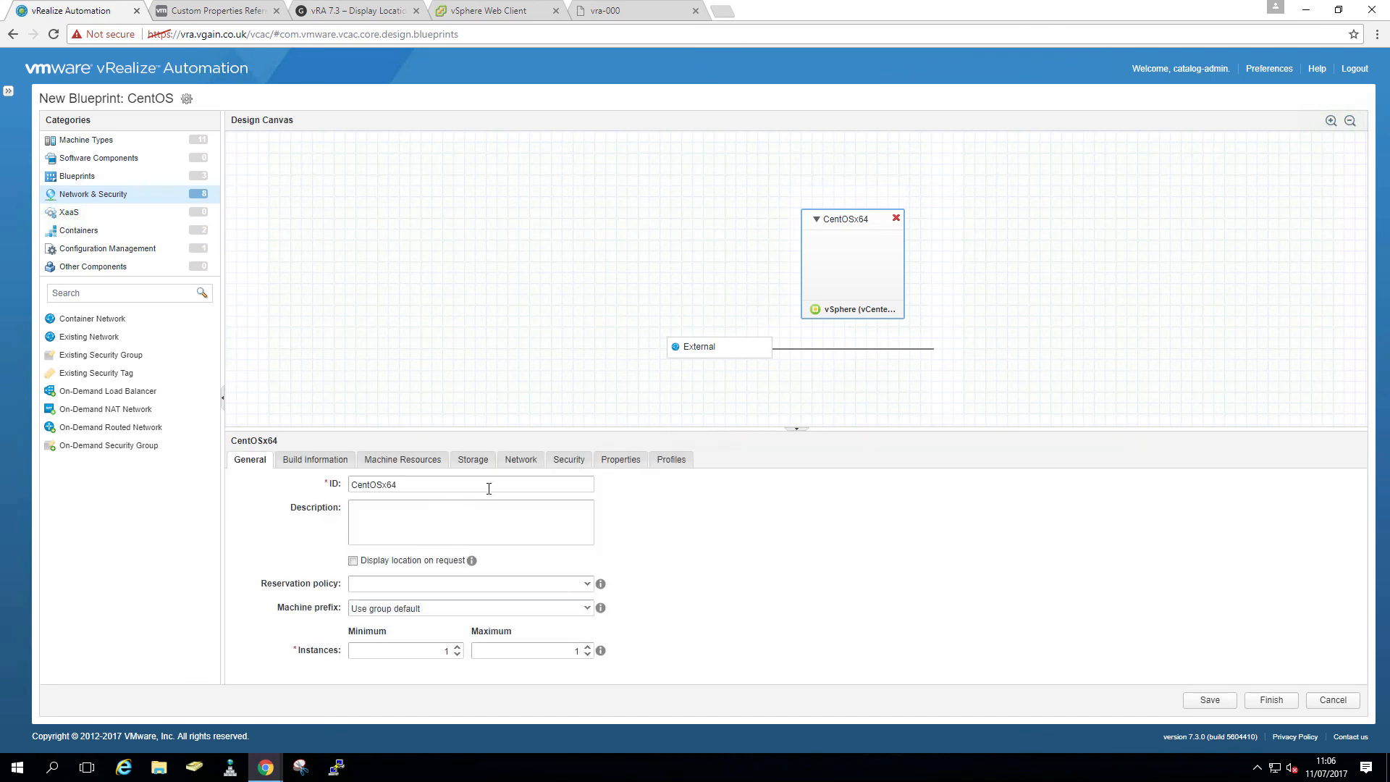
click(521, 459)
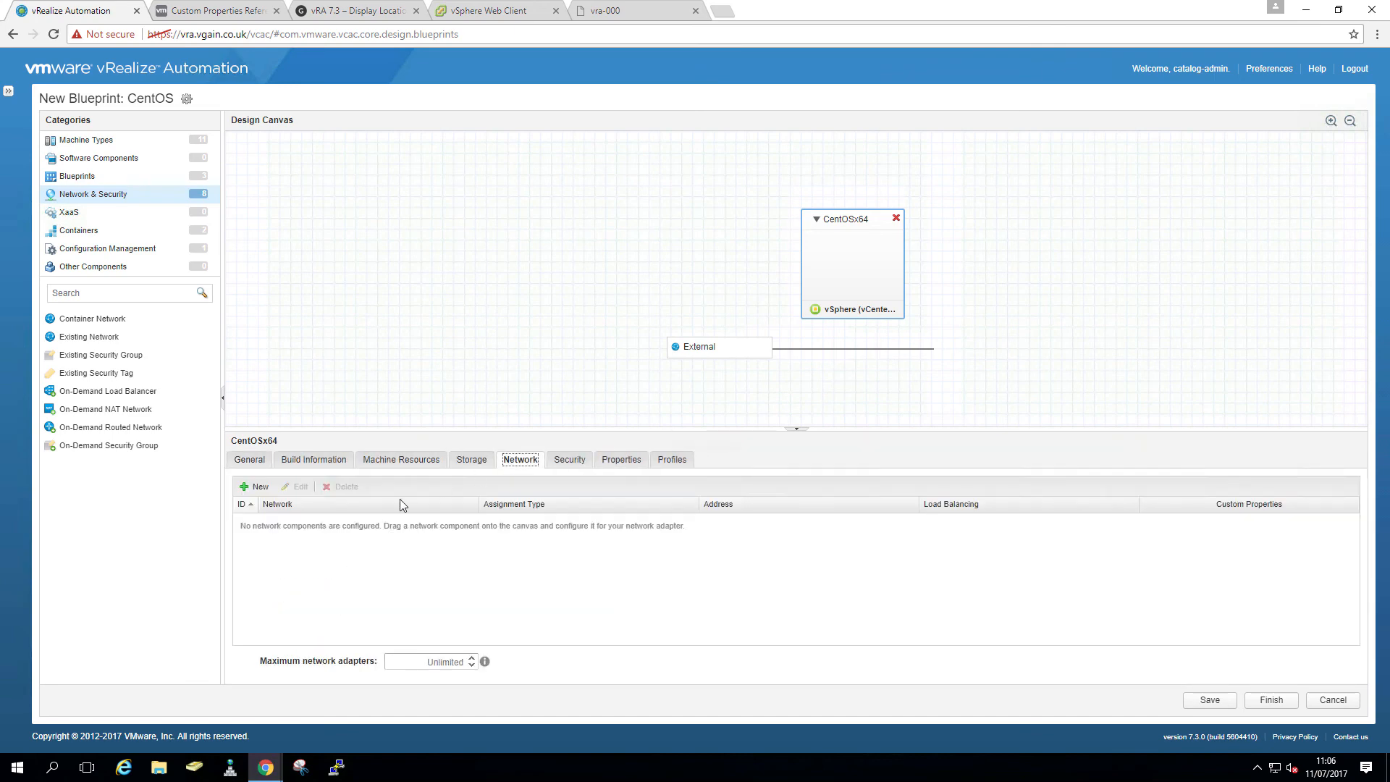
click(255, 486)
click(471, 522)
click(432, 552)
click(767, 548)
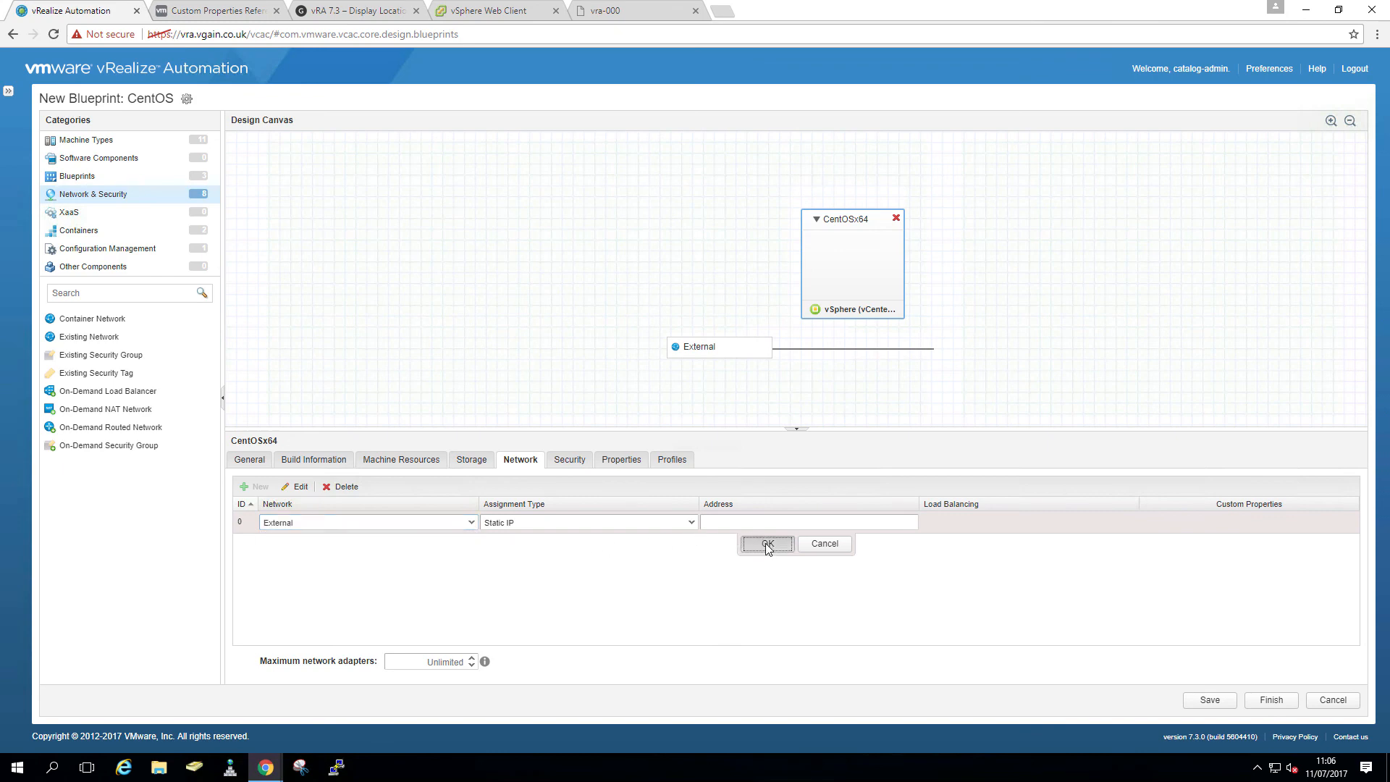
- Bring up the Add Component Profile chooser for CentOSx64
click(629, 464)
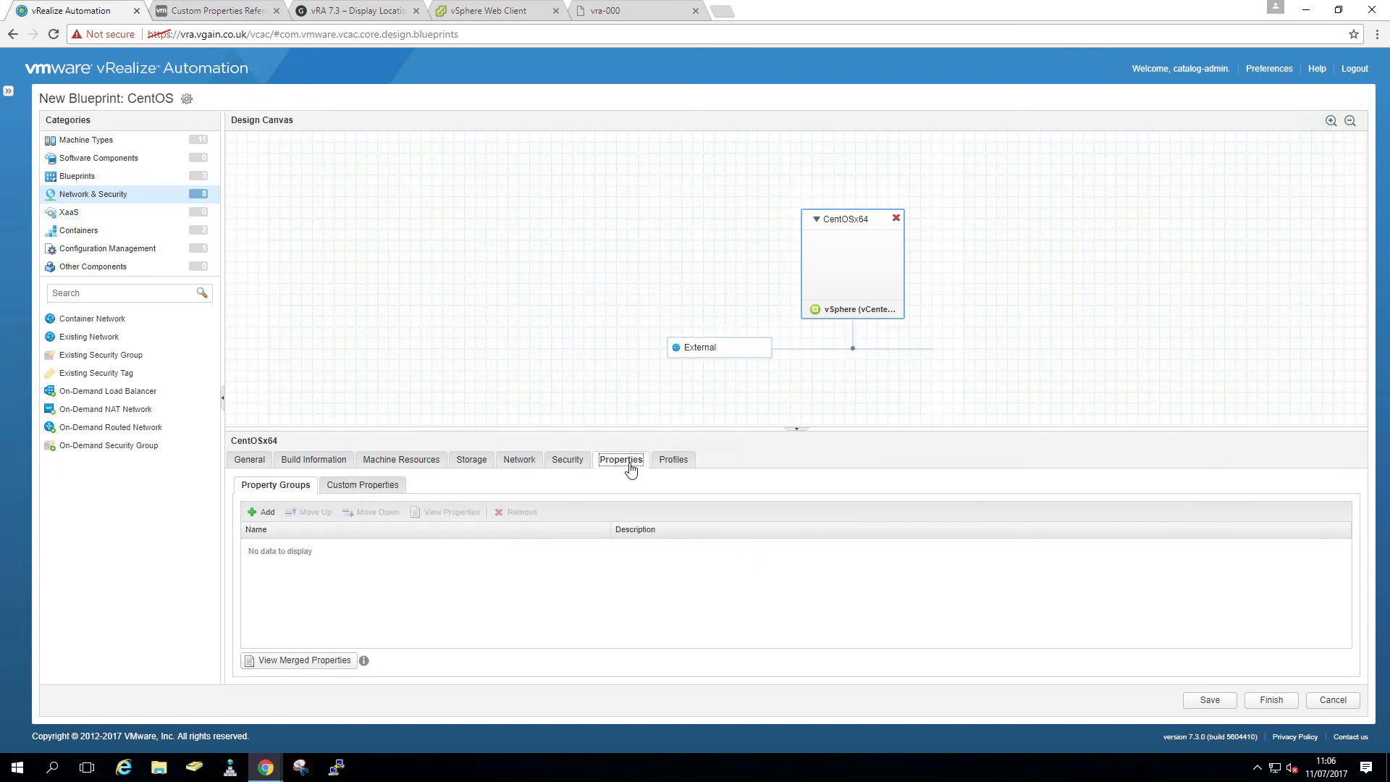
click(671, 462)
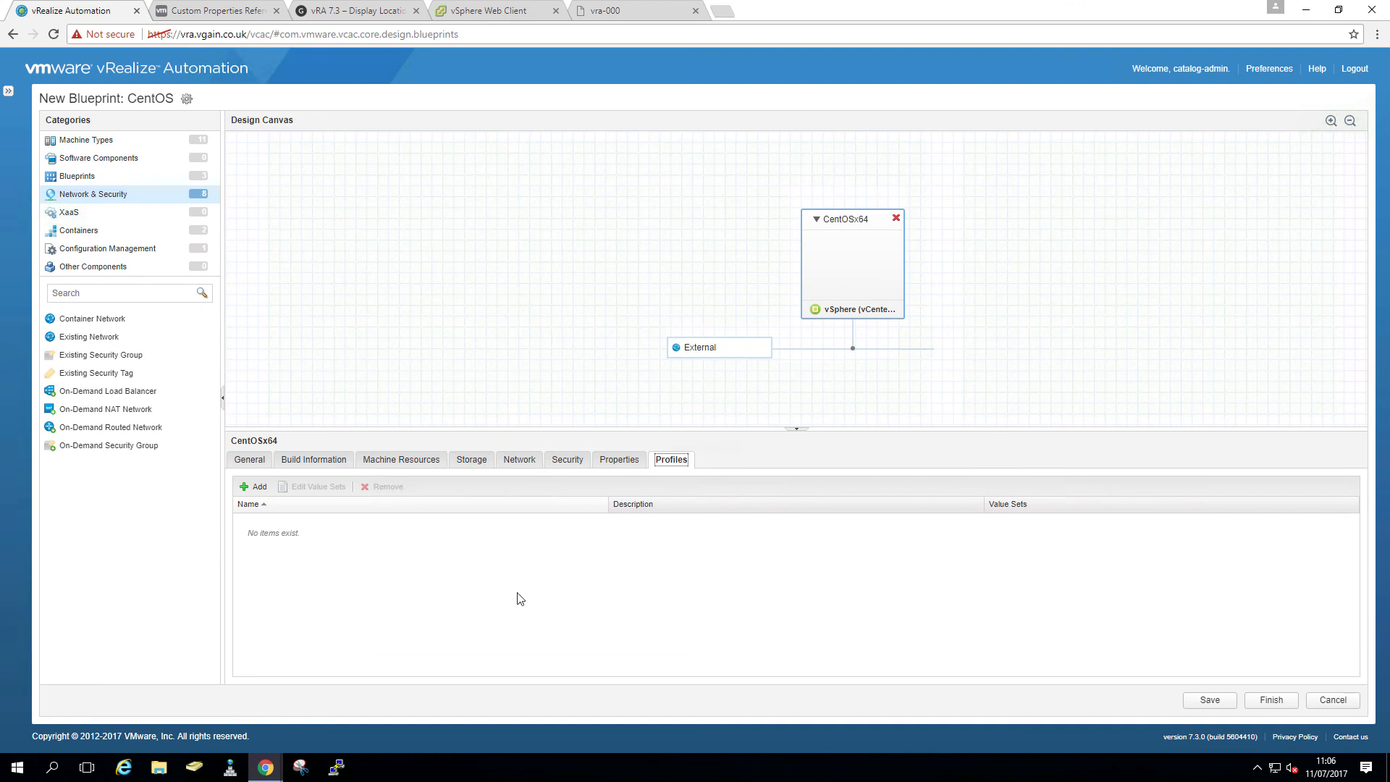
click(249, 488)
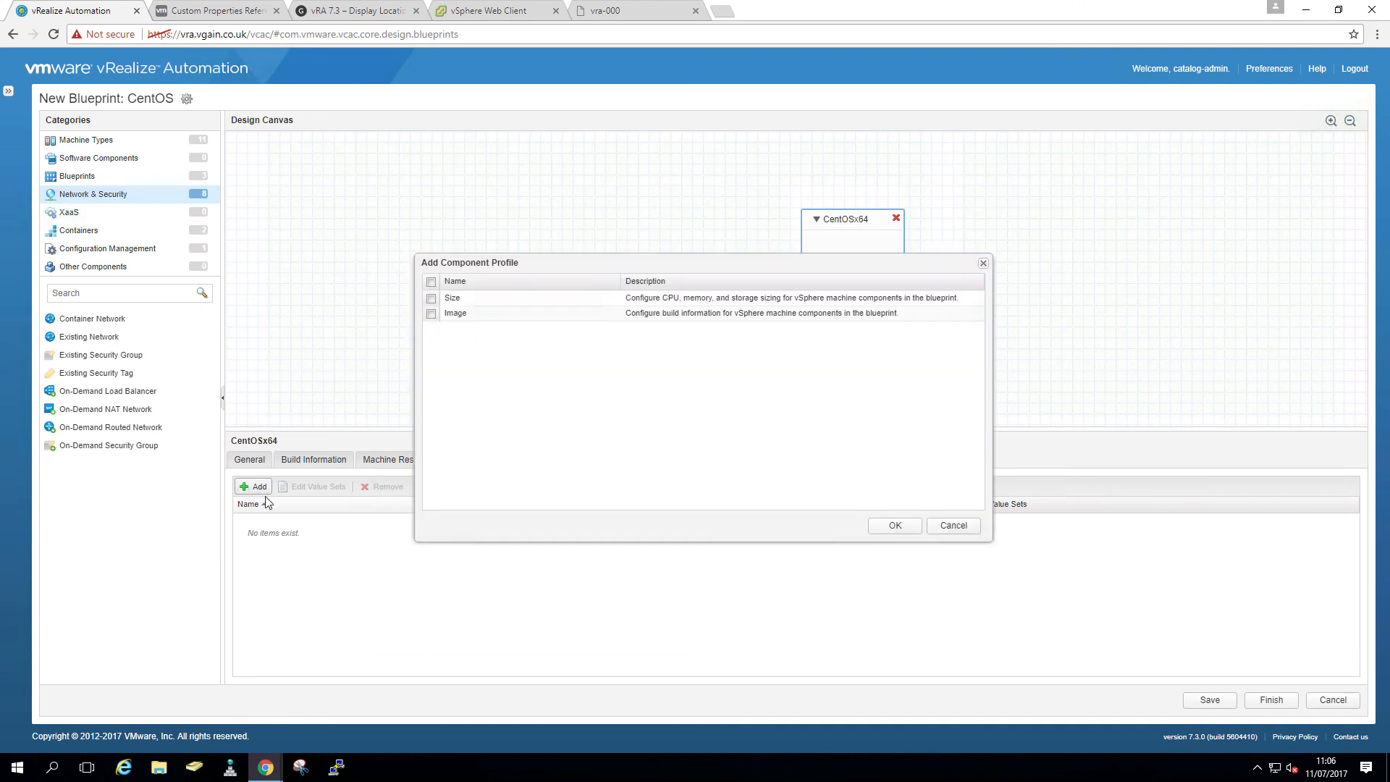
- Add Image and Size profiles, giving Image the A-CentOS6x64 and A-CentOS7x64 value sets
click(431, 282)
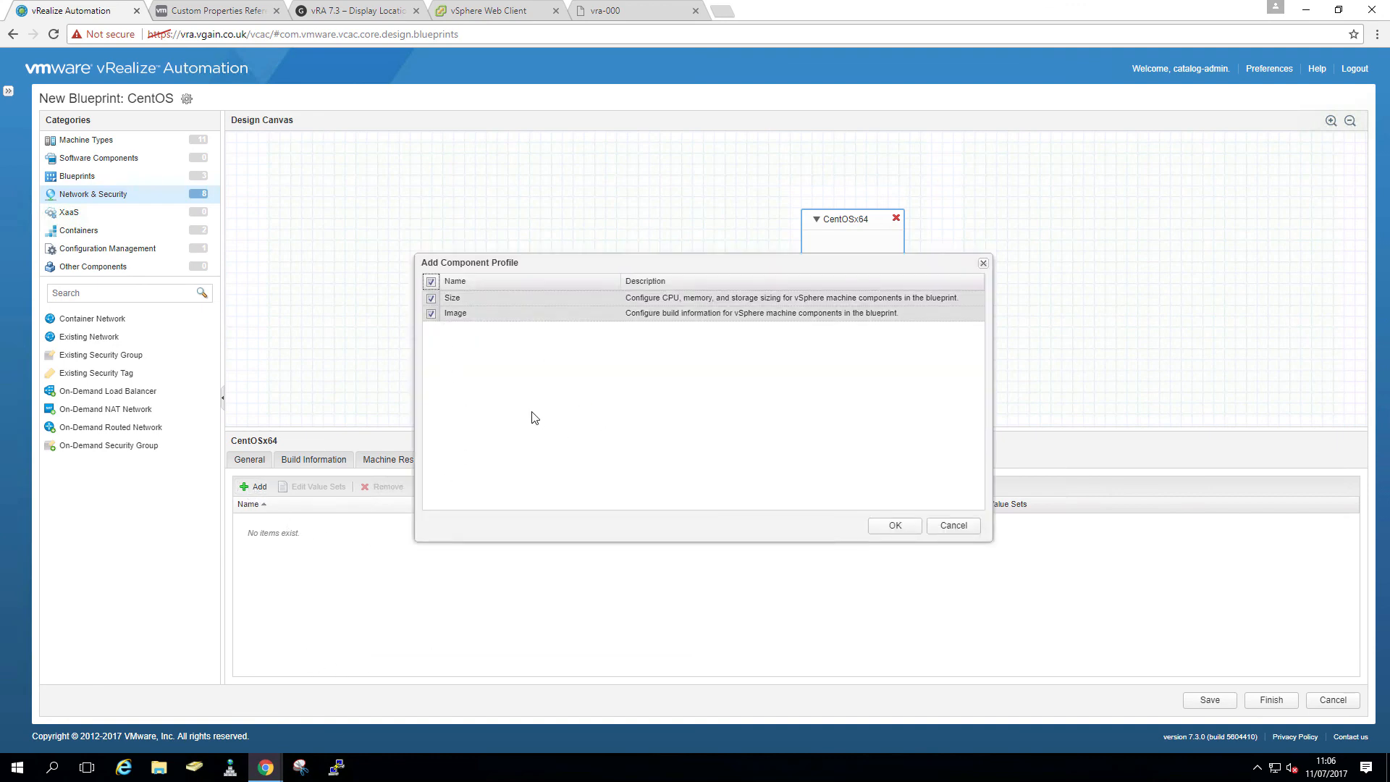
click(905, 527)
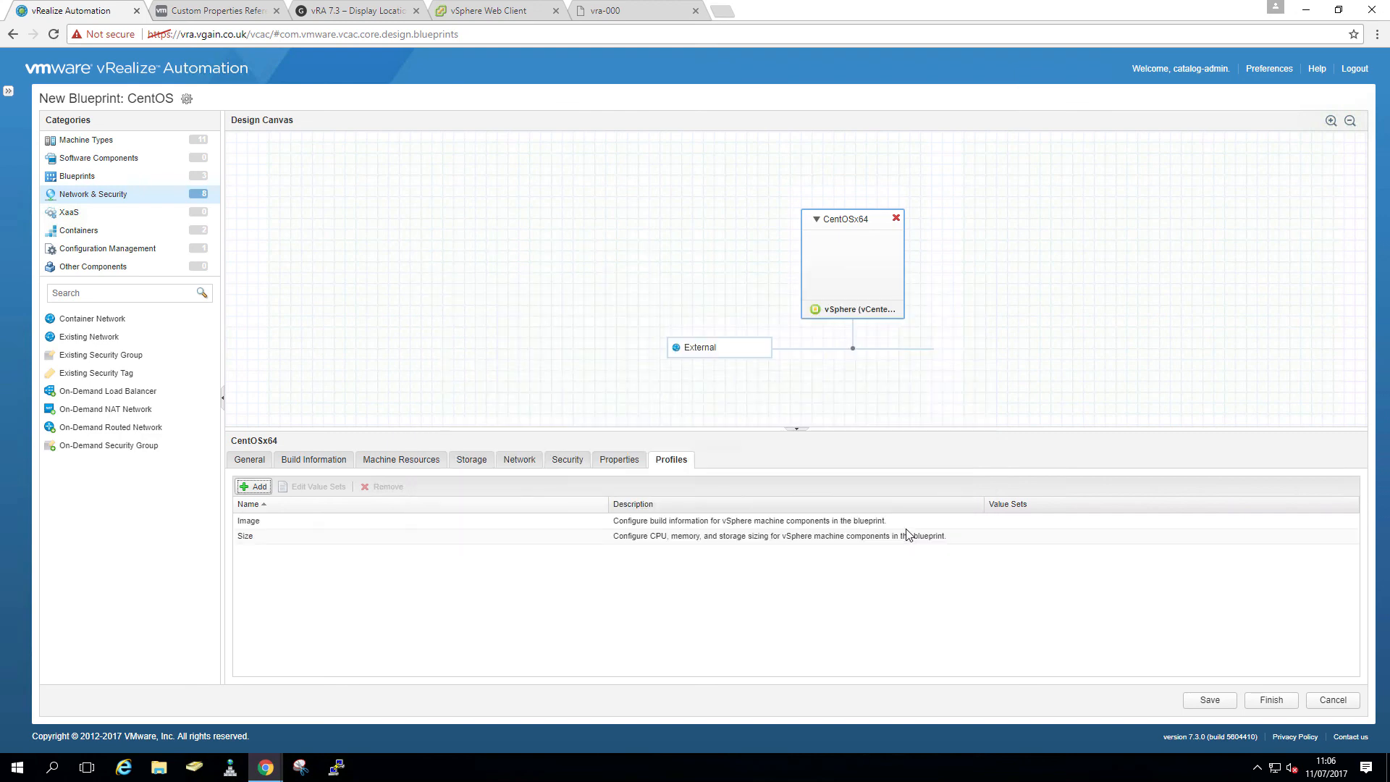
click(333, 528)
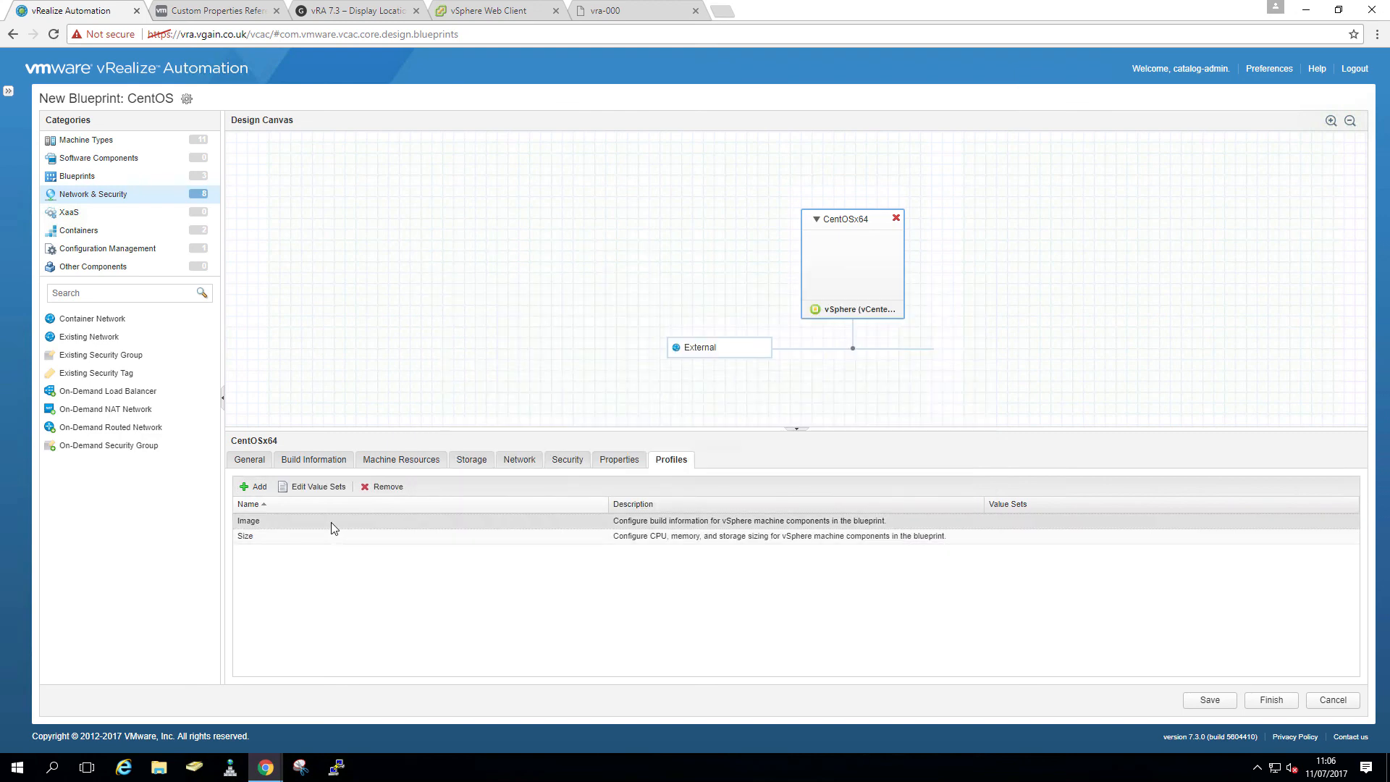
click(320, 487)
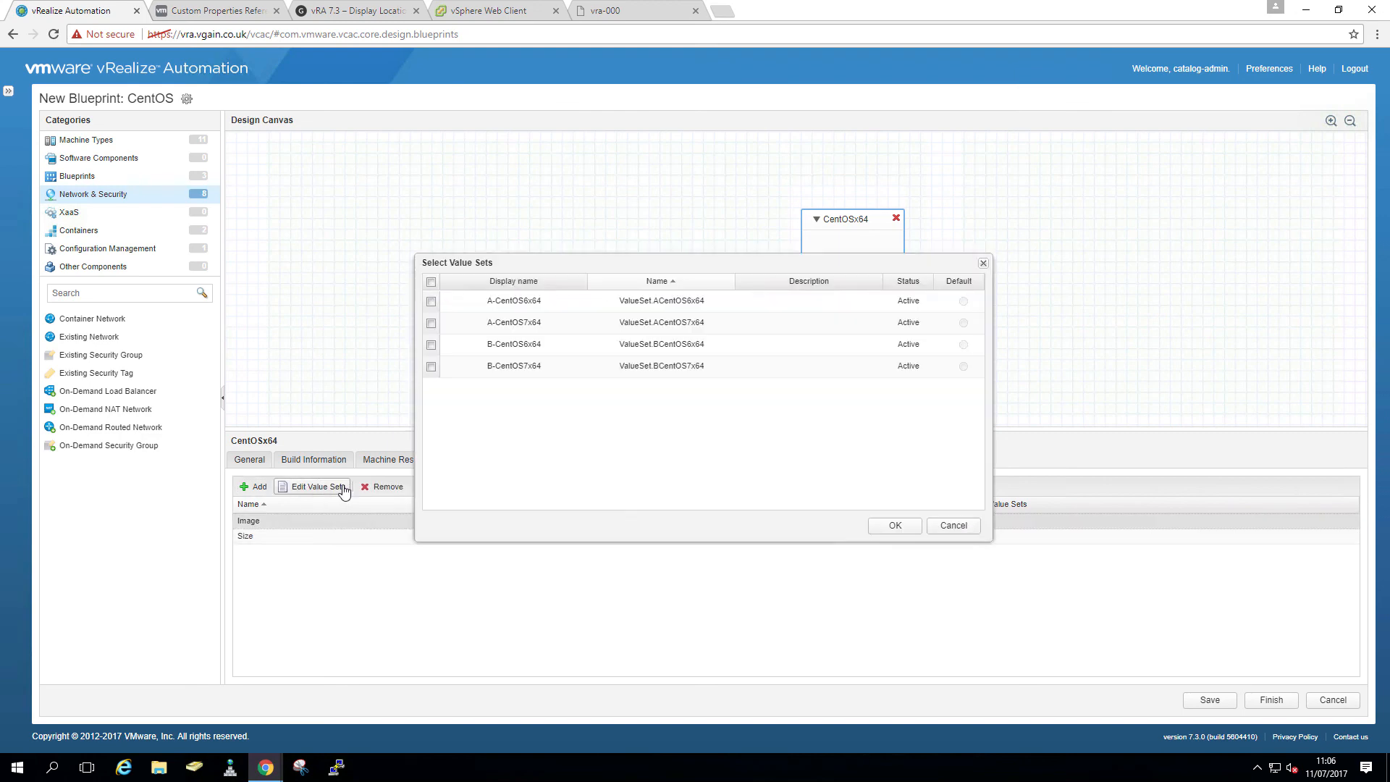
click(431, 302)
click(431, 323)
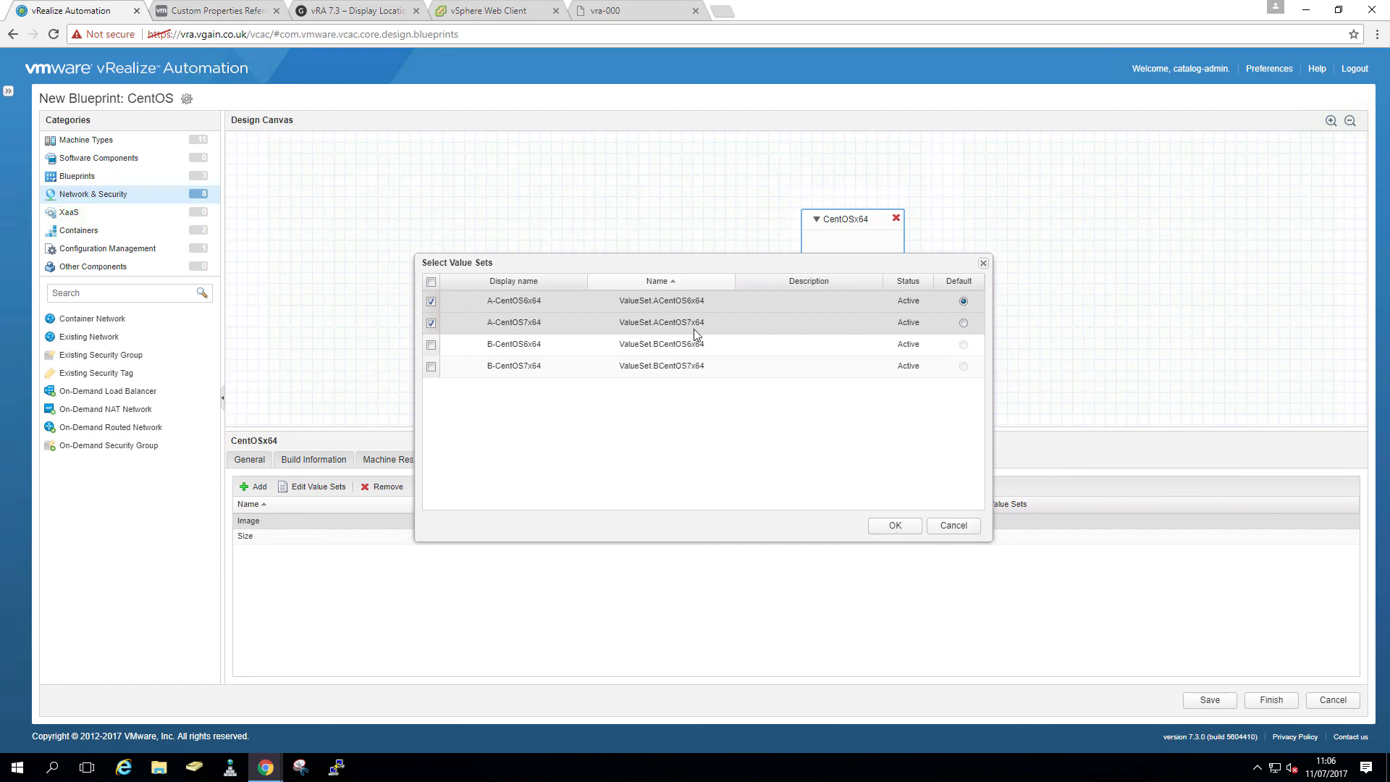
click(891, 530)
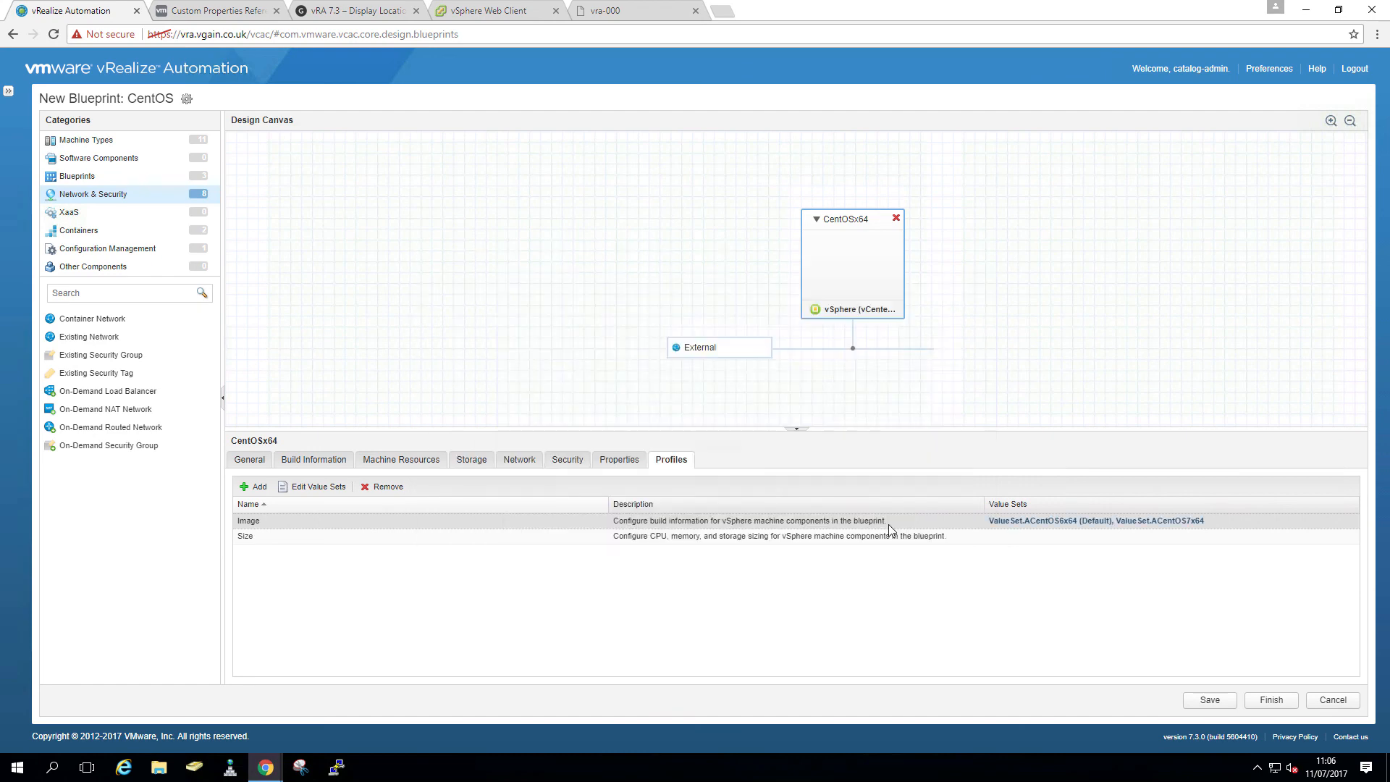
- Give the Size profile the Small and Medium value sets
click(290, 536)
click(308, 487)
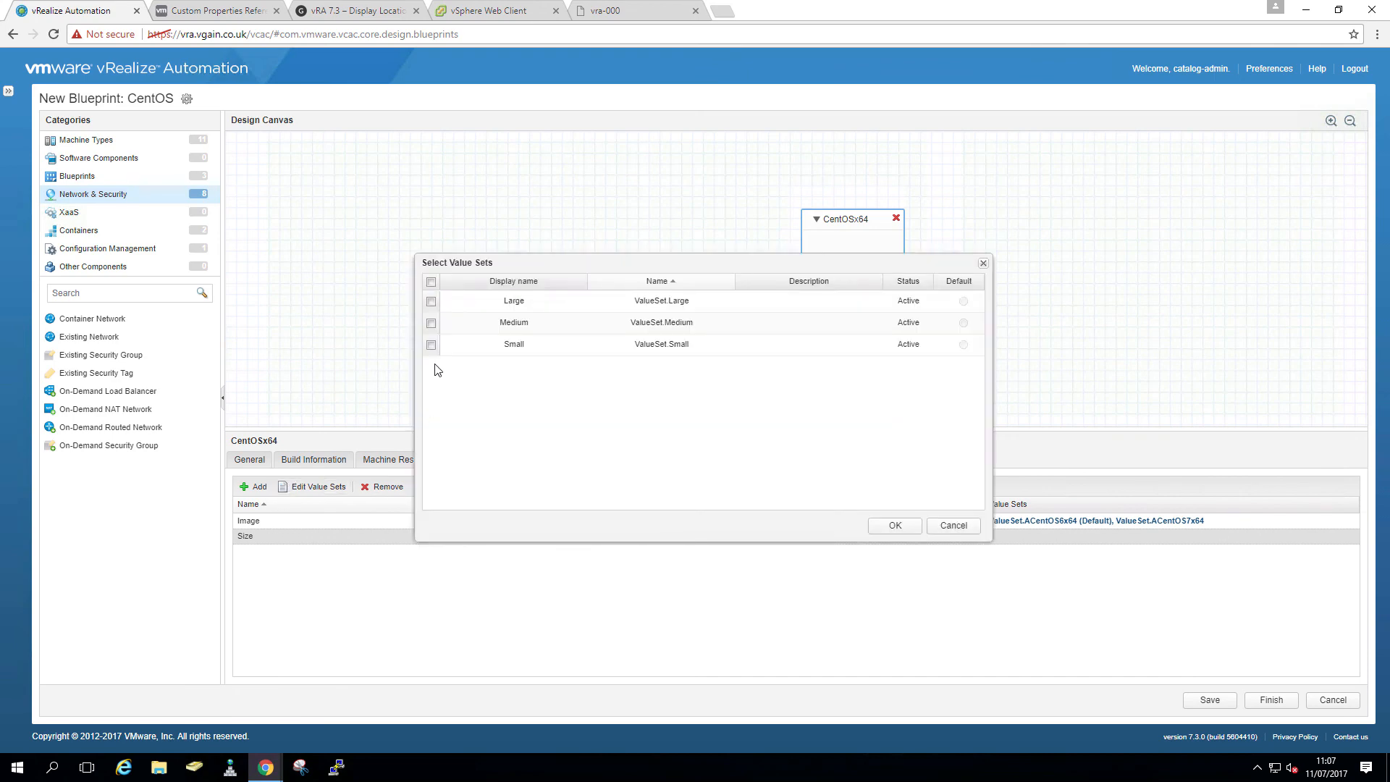
click(431, 345)
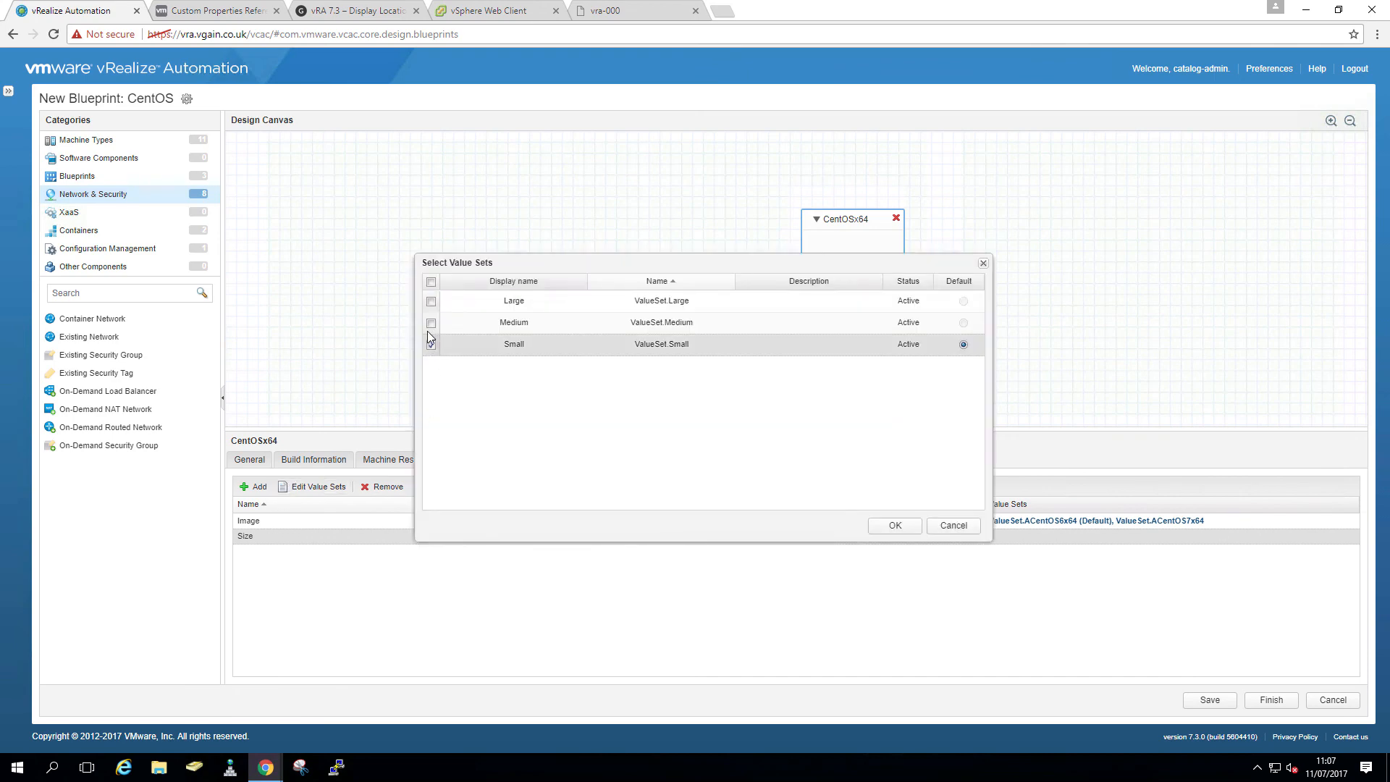
click(431, 323)
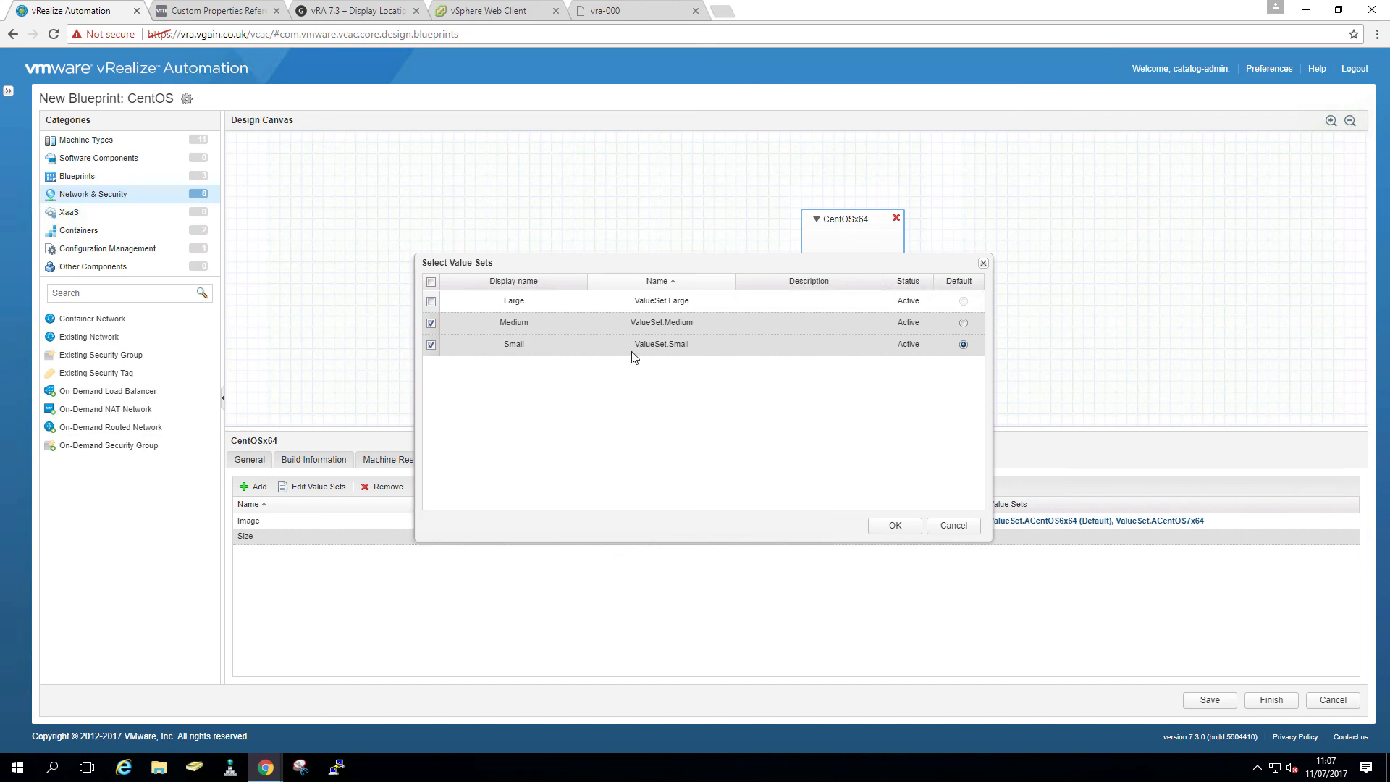
click(895, 527)
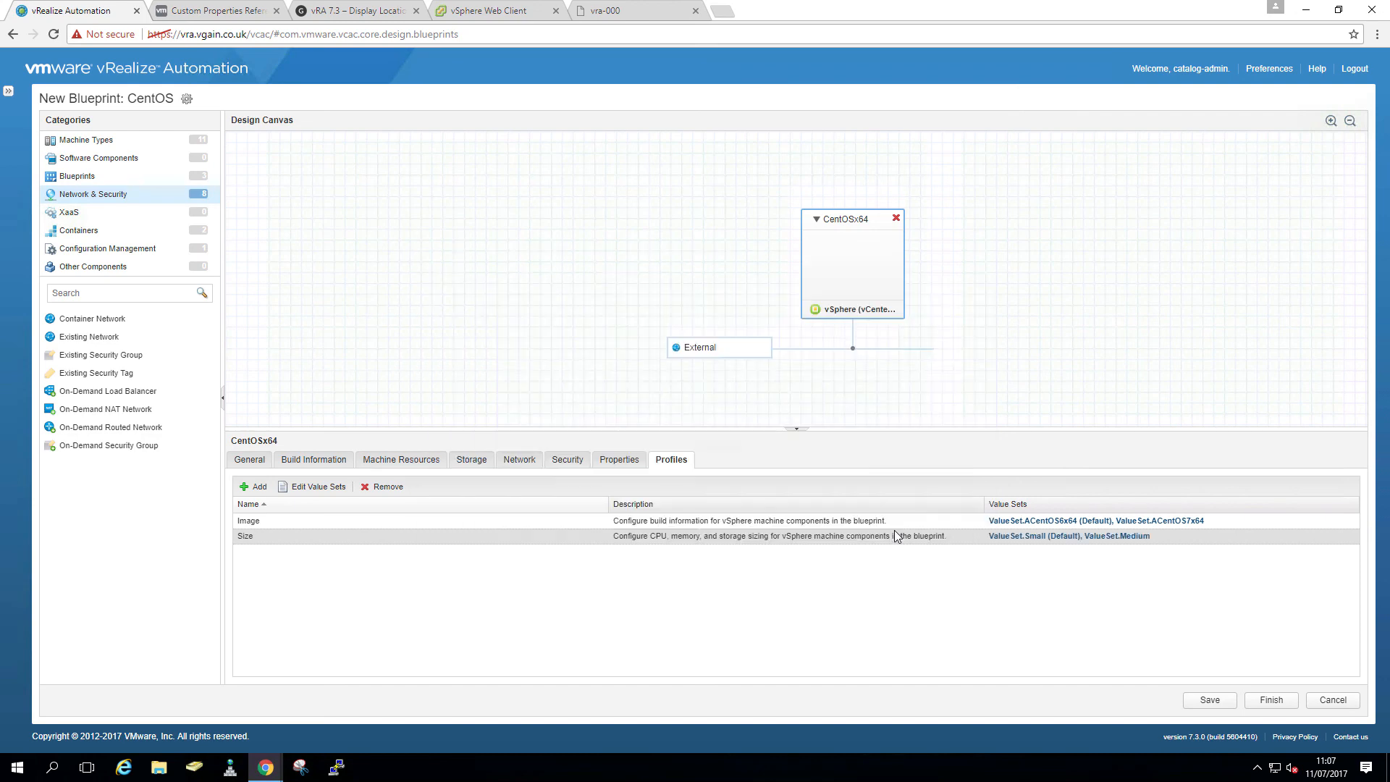
- Save the blueprint and publish the CentOS blueprint
click(1260, 699)
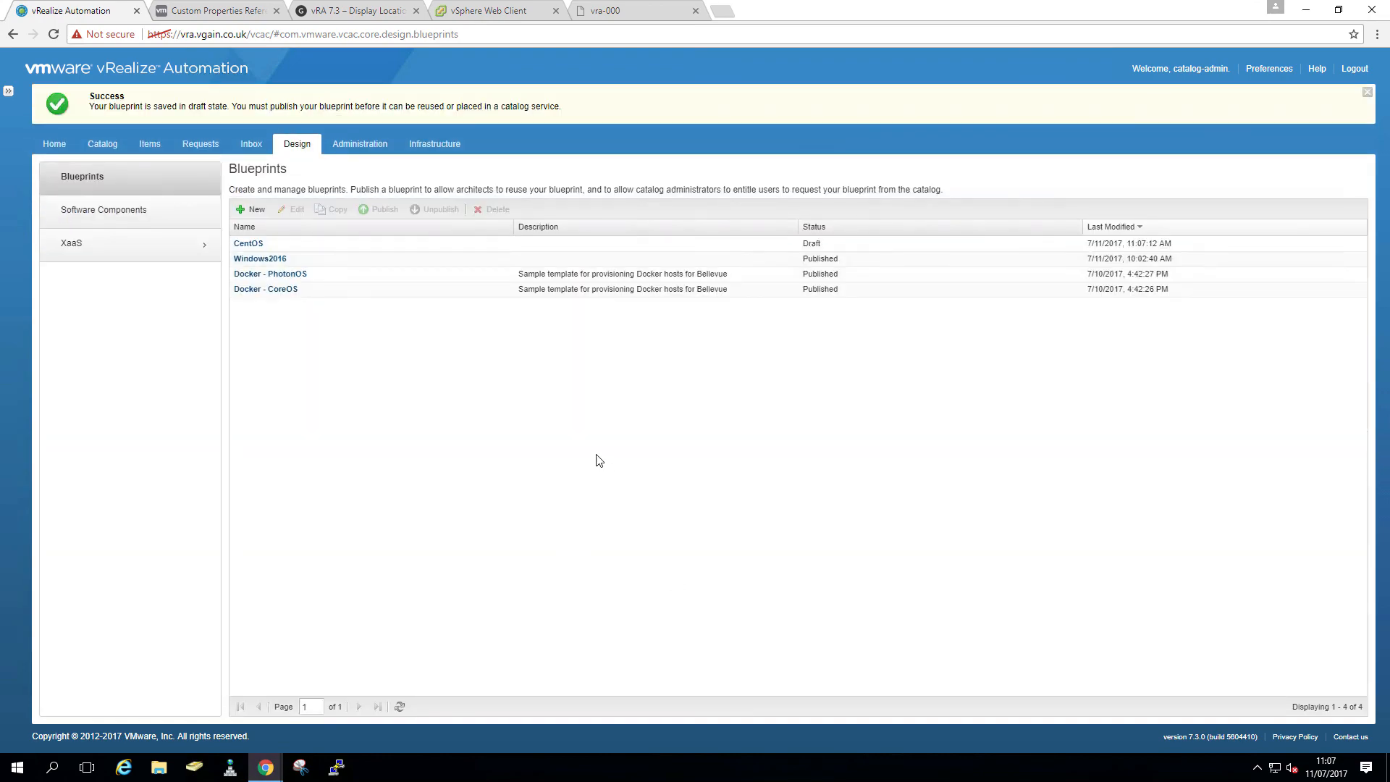
click(297, 243)
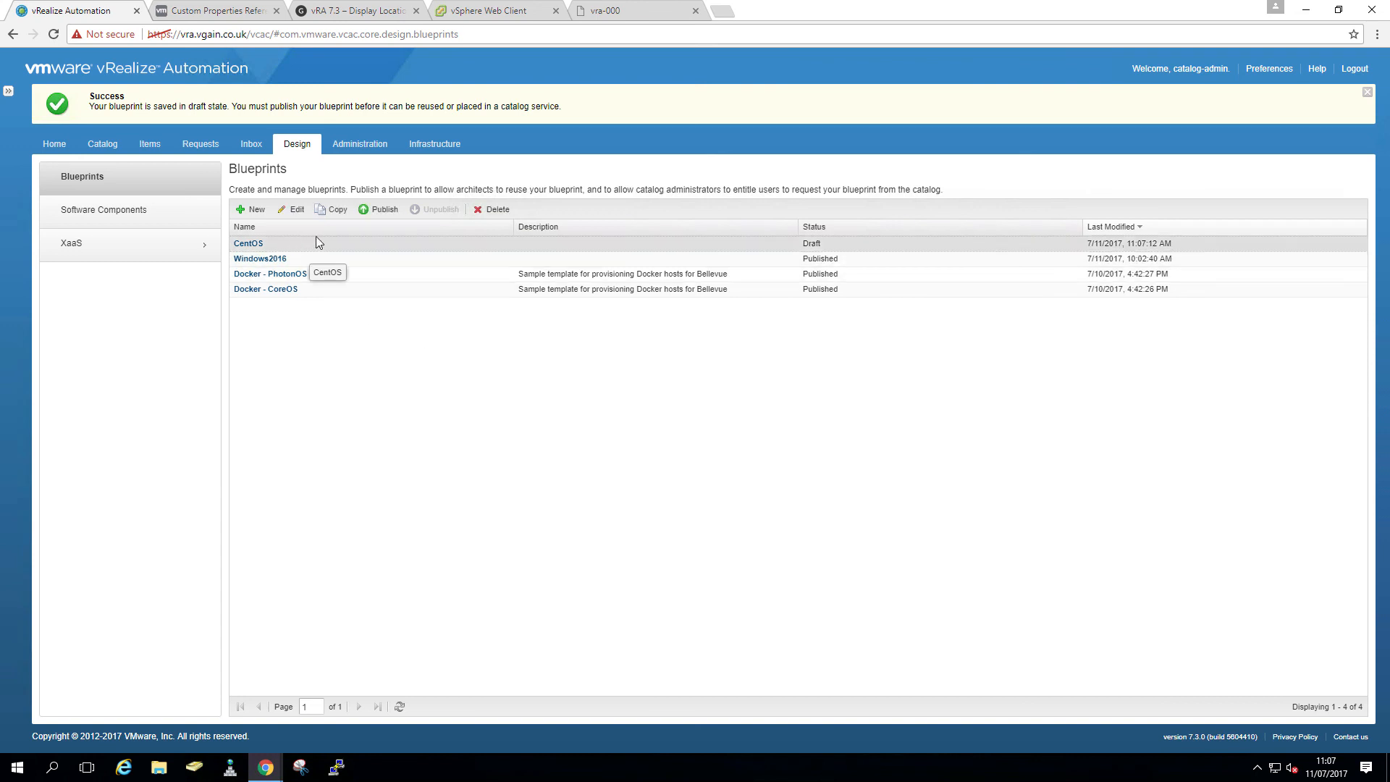
click(380, 210)
click(373, 160)
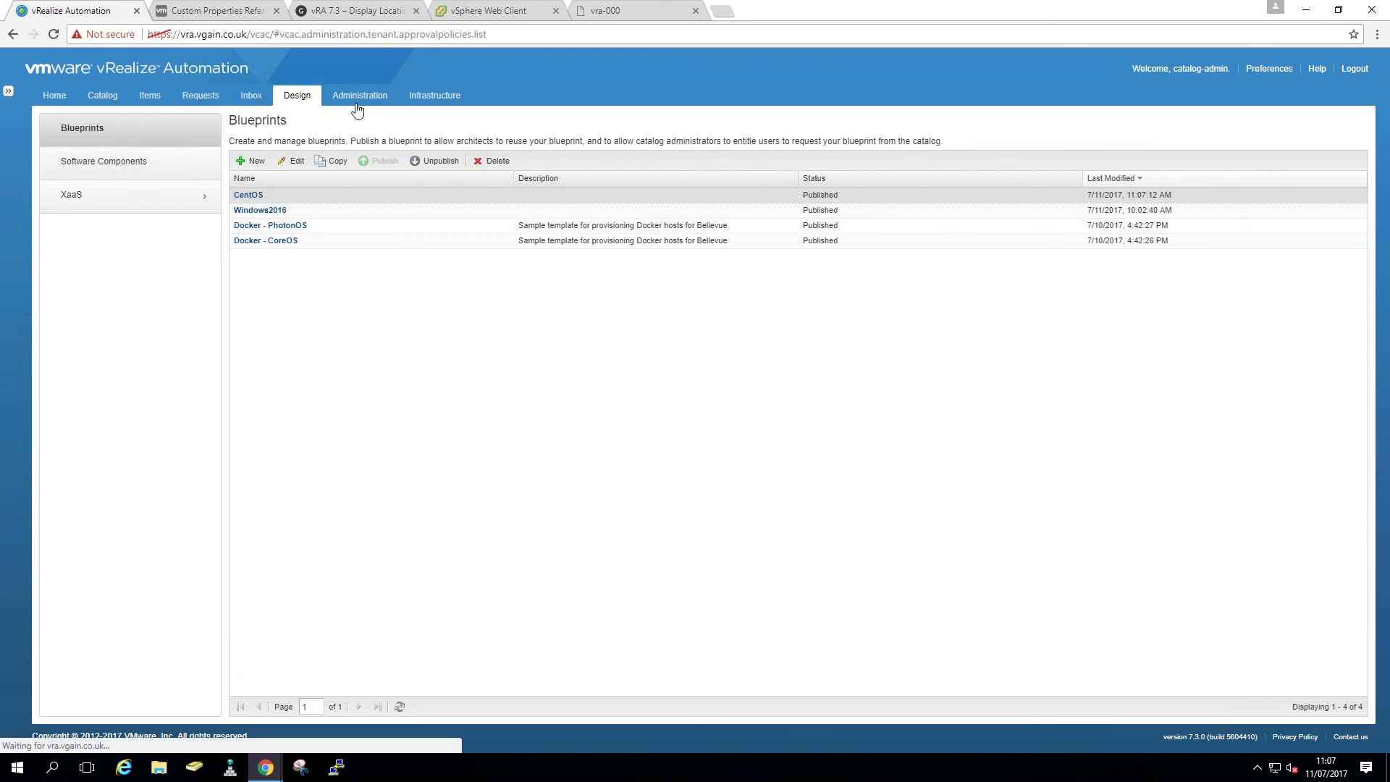
- Create a new catalog service named Linux with the Linux.png icon
click(358, 100)
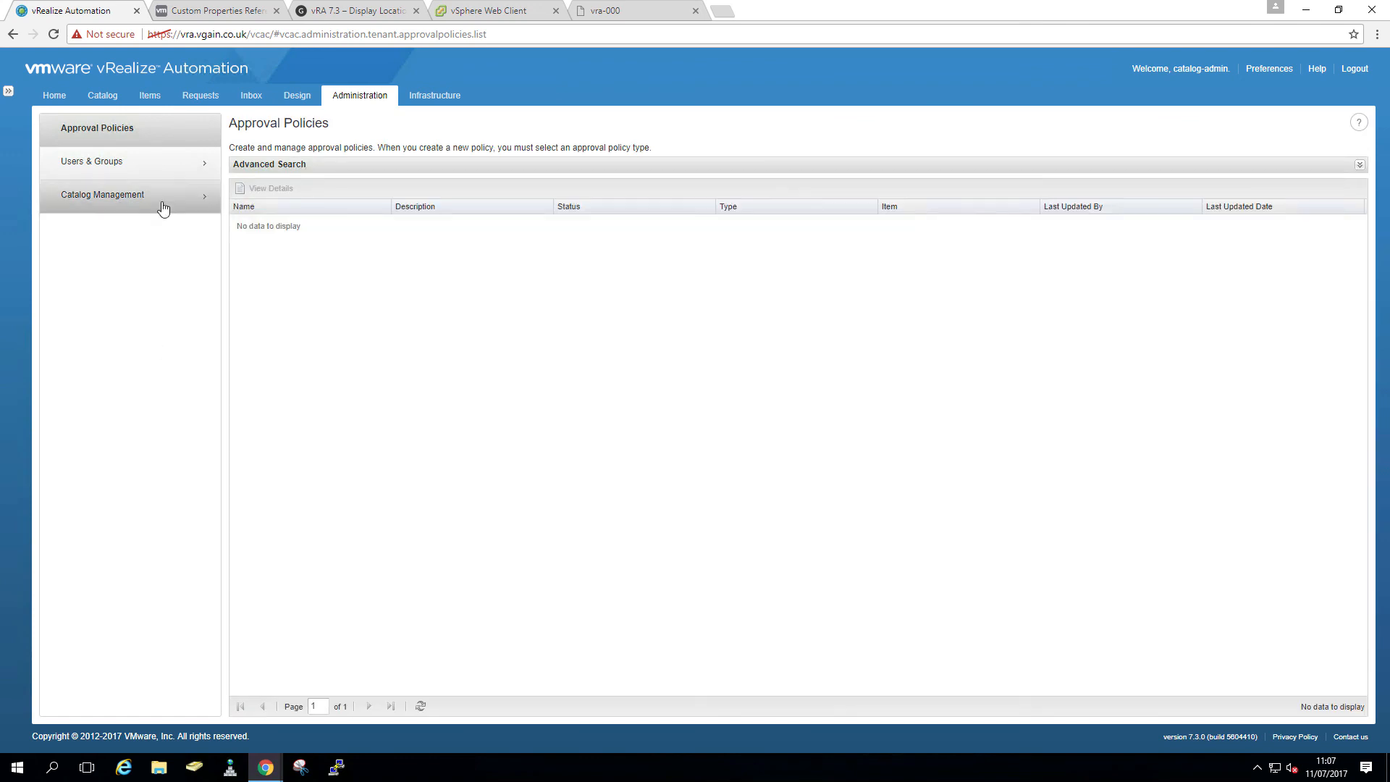
click(162, 208)
click(145, 162)
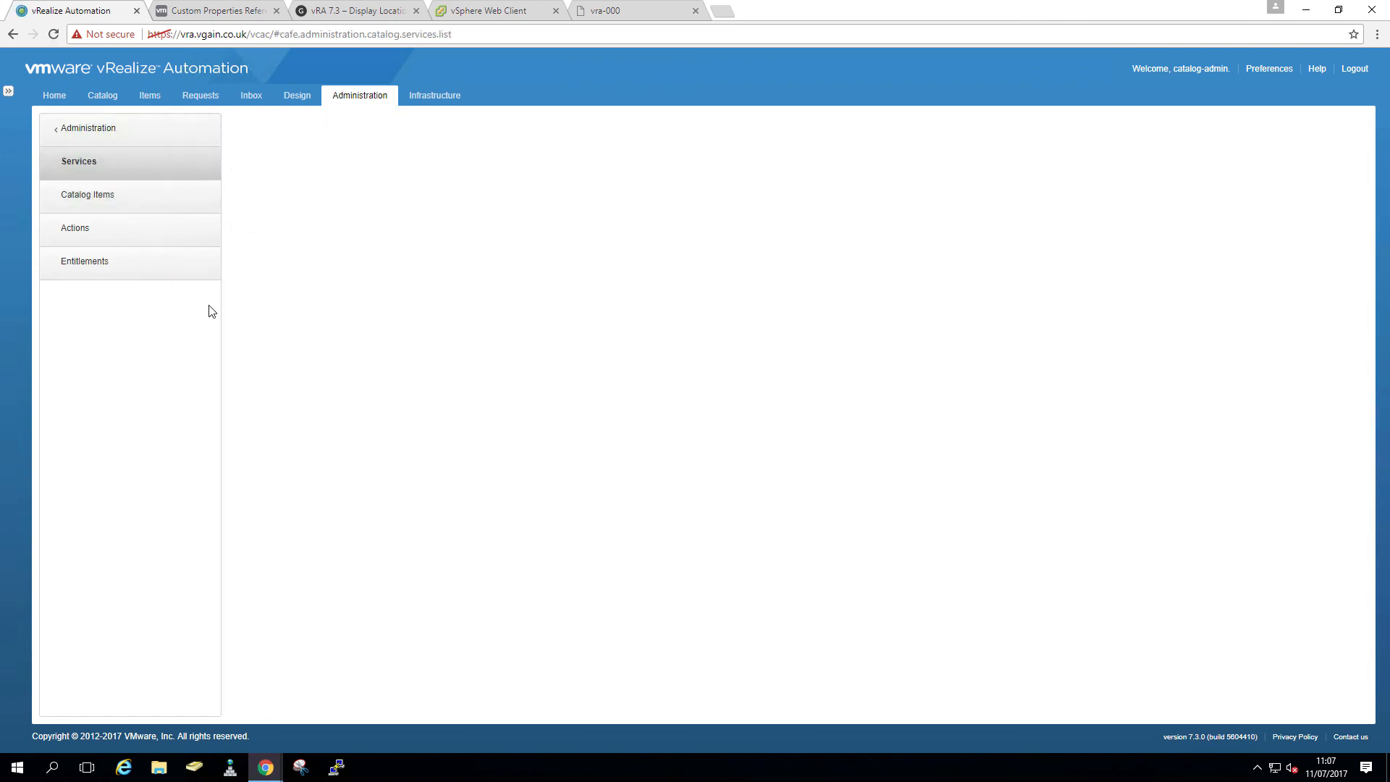
click(250, 173)
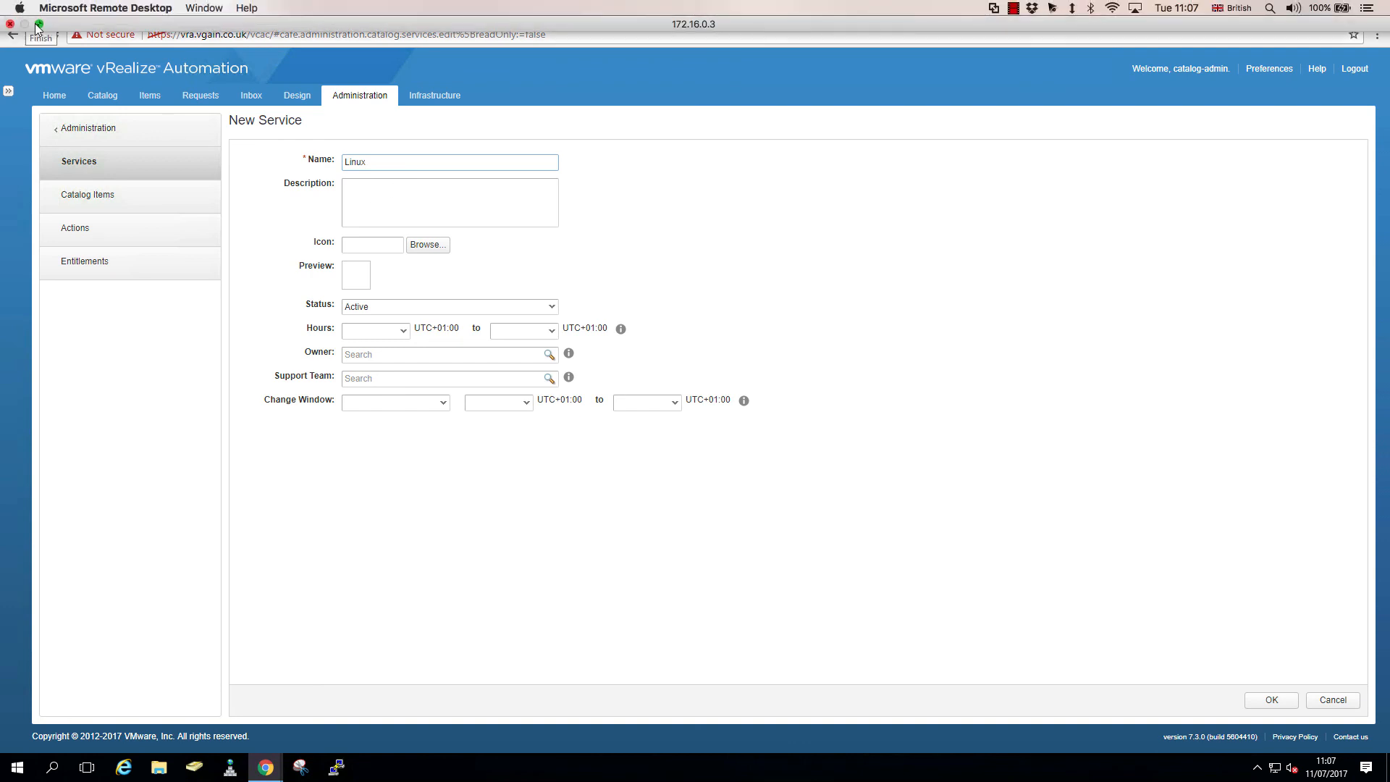
click(427, 270)
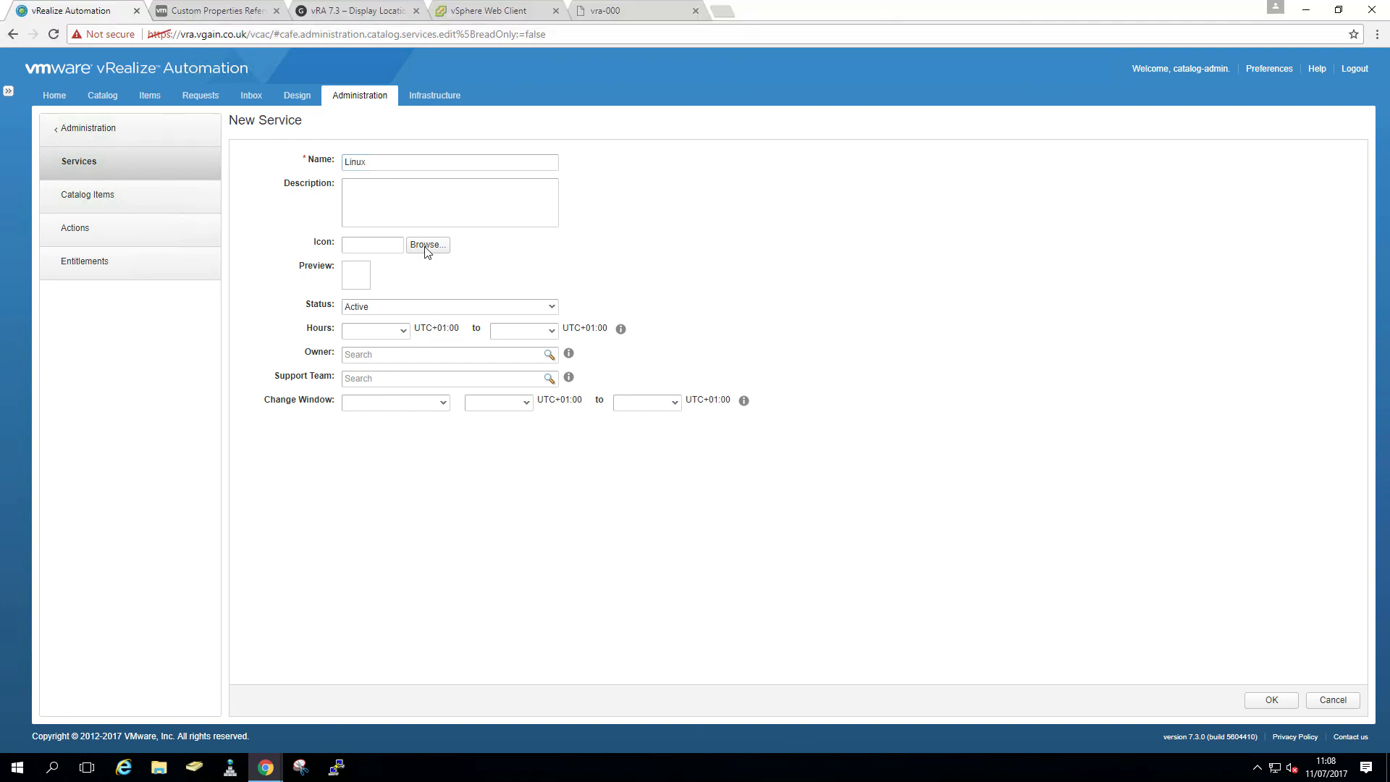
click(427, 245)
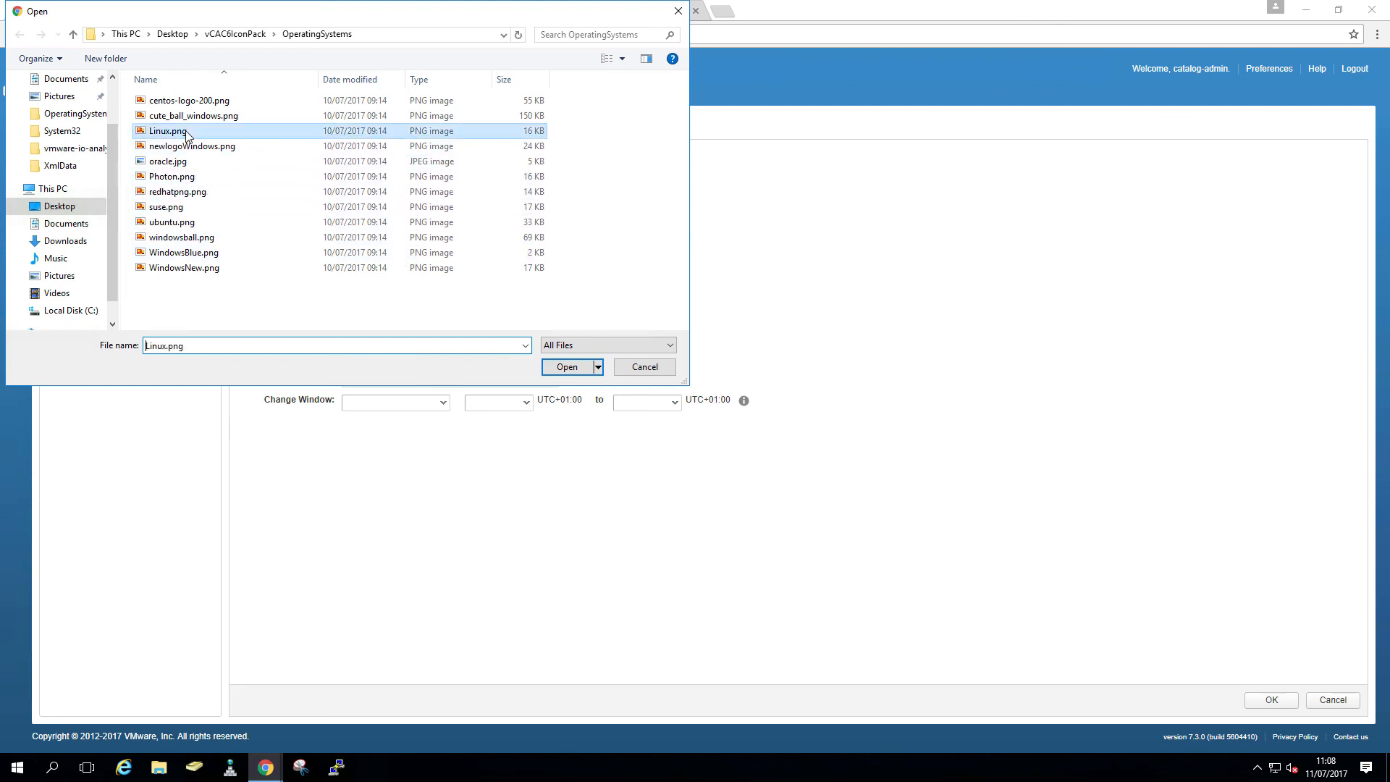
double_click(178, 132)
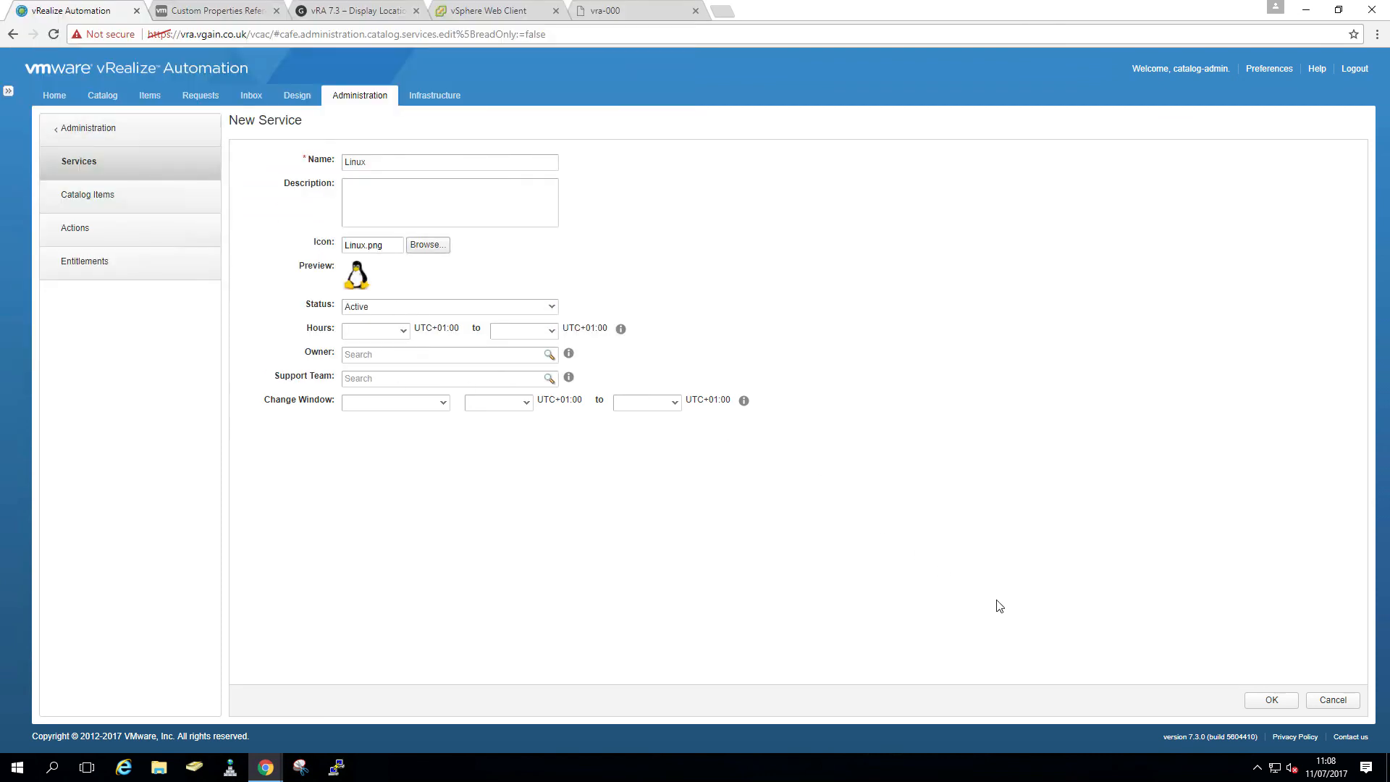
click(1273, 701)
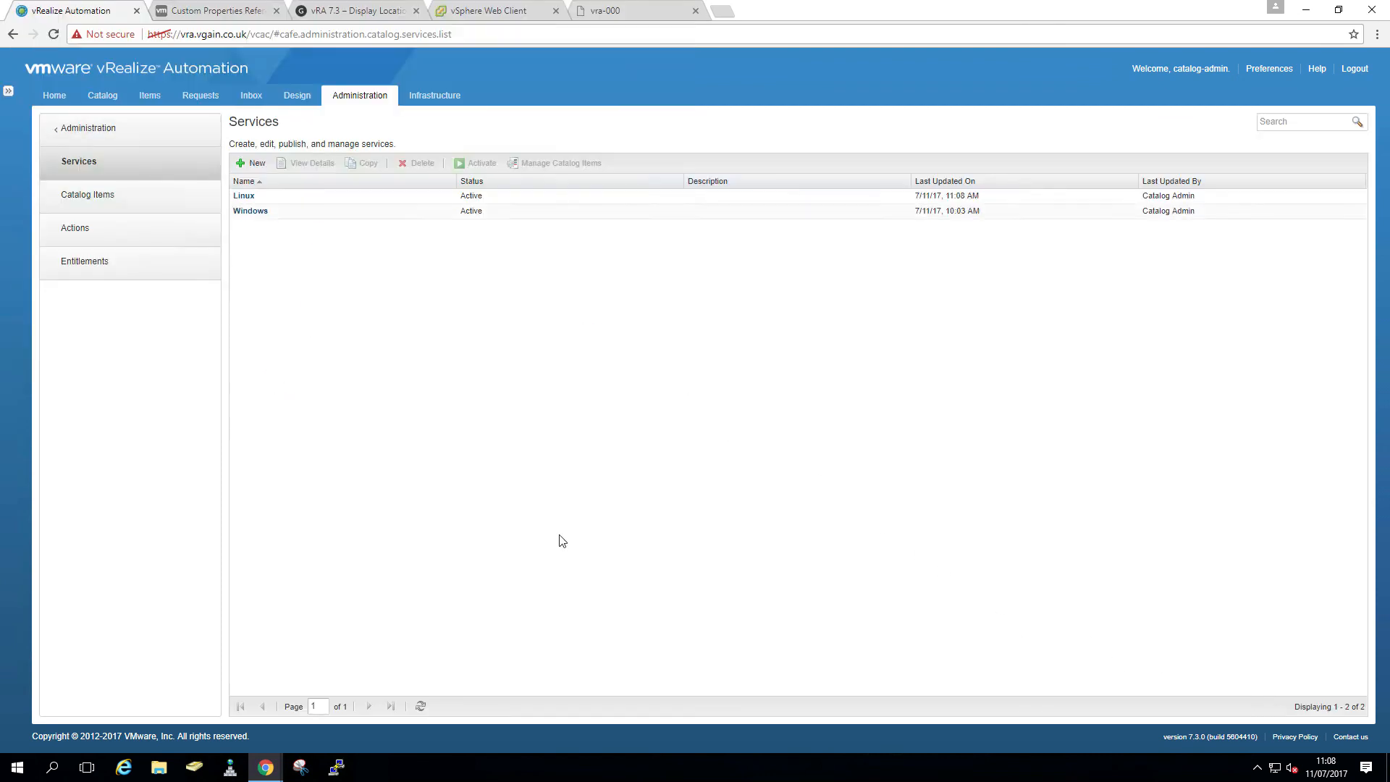
- Assign the CentOS catalog item to the Linux service with the centos-logo-200.png icon
click(84, 202)
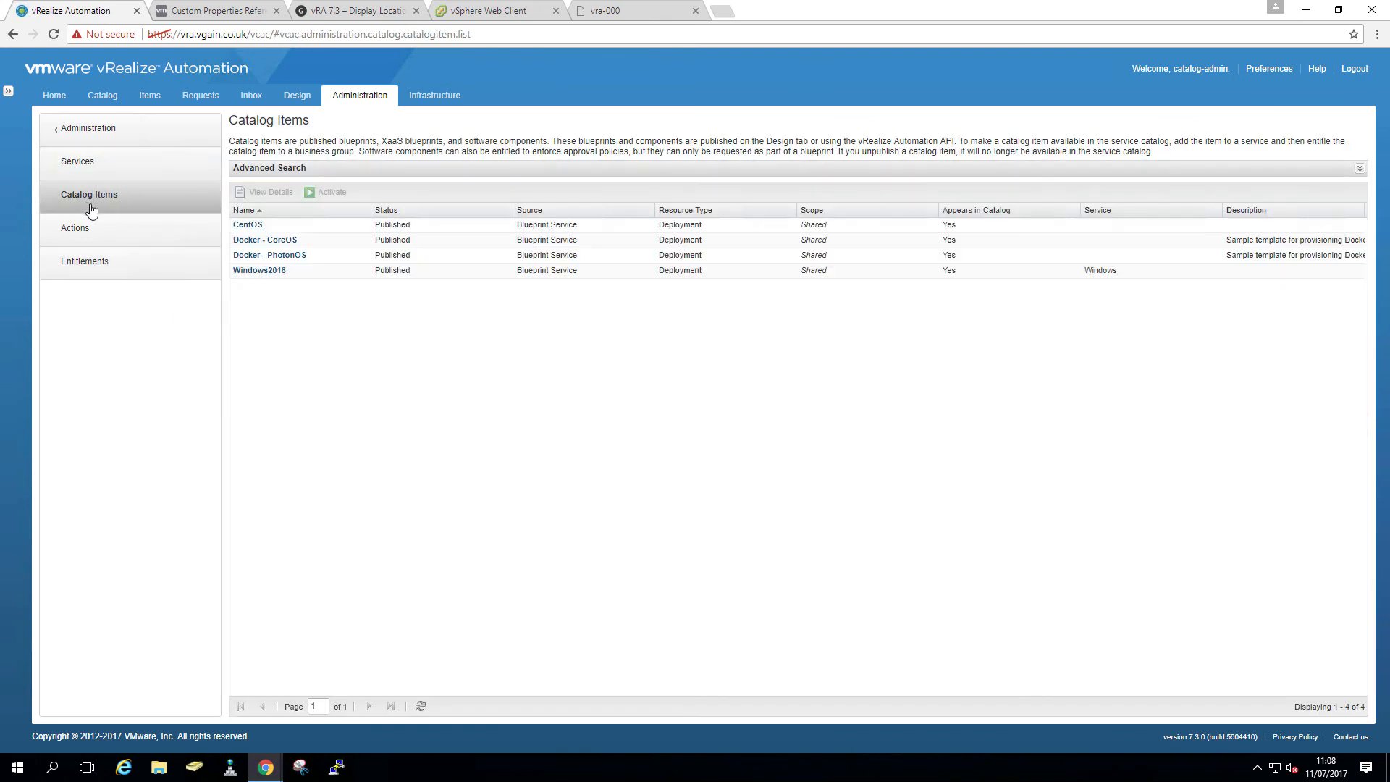
click(248, 225)
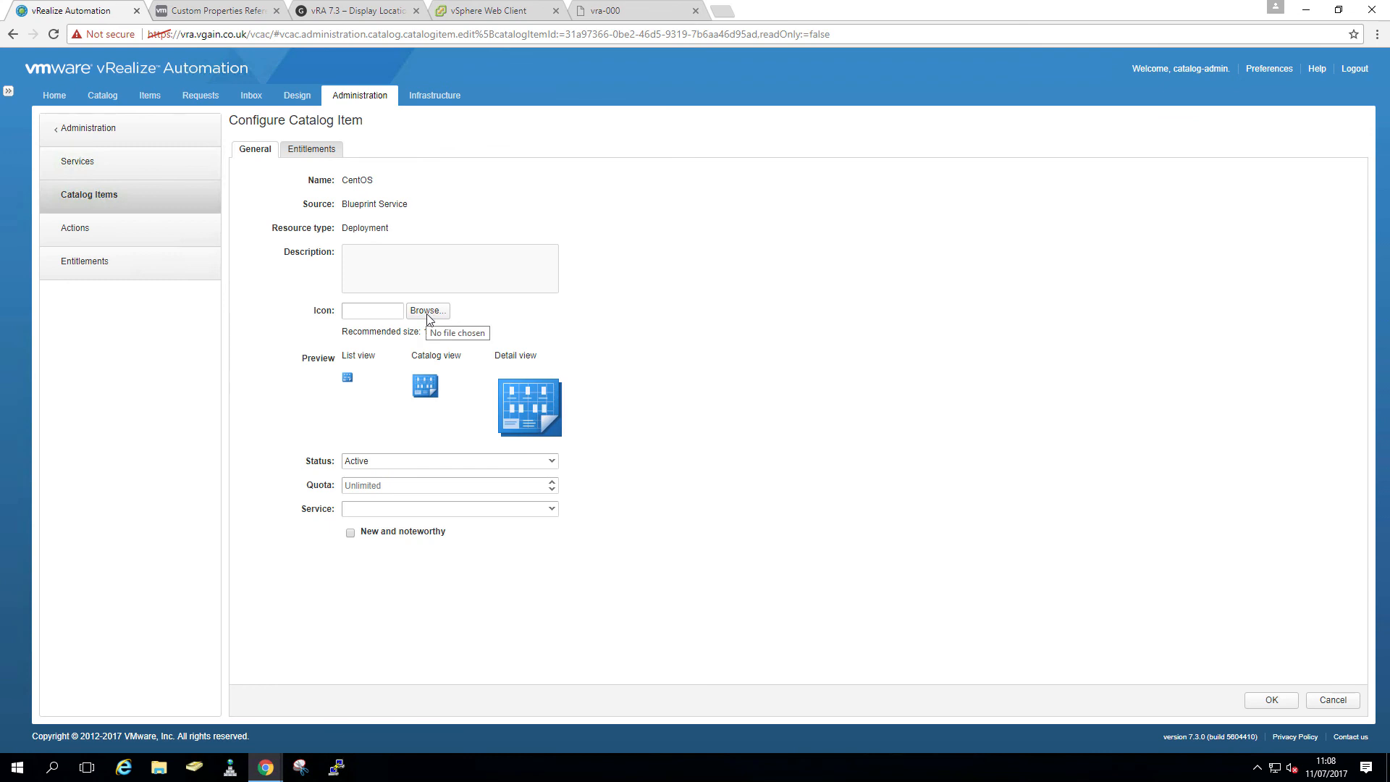
click(554, 511)
click(438, 544)
click(428, 312)
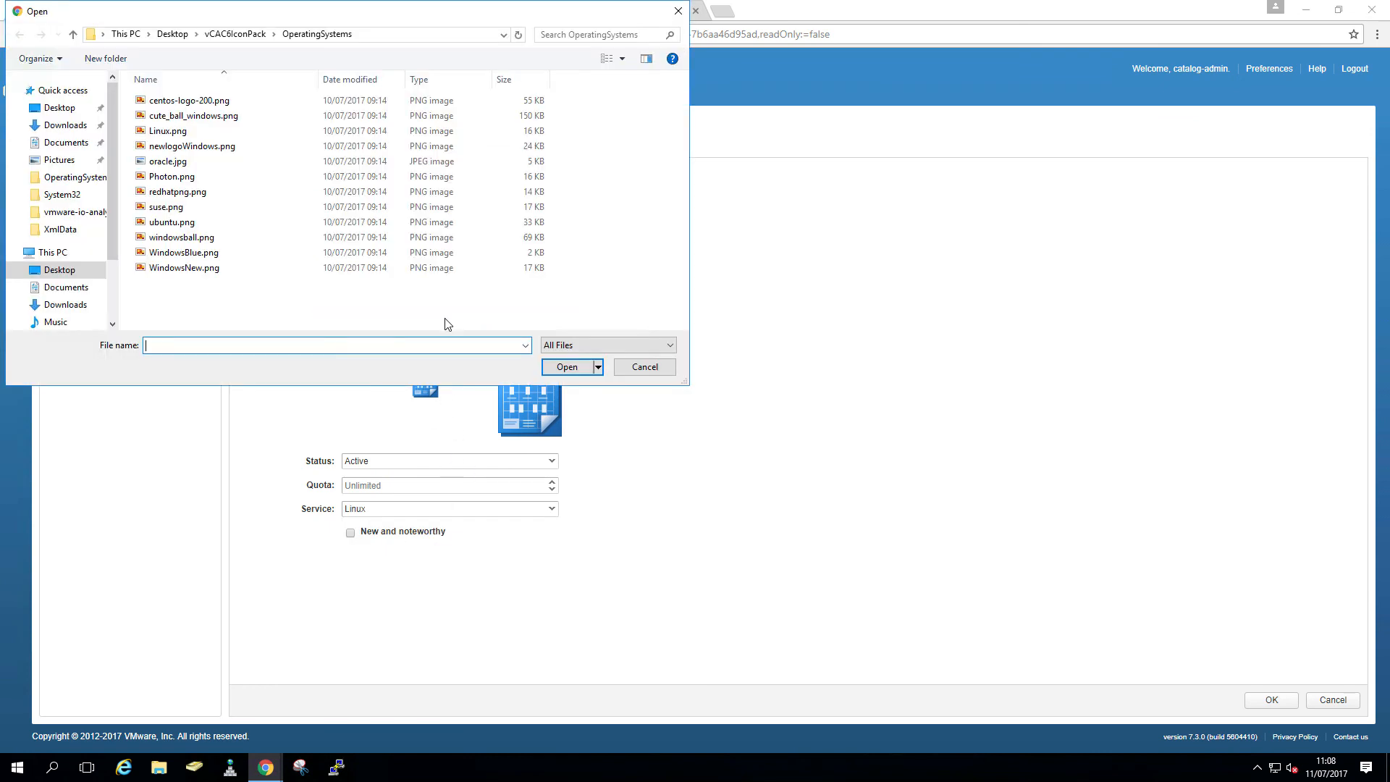
click(168, 102)
click(569, 367)
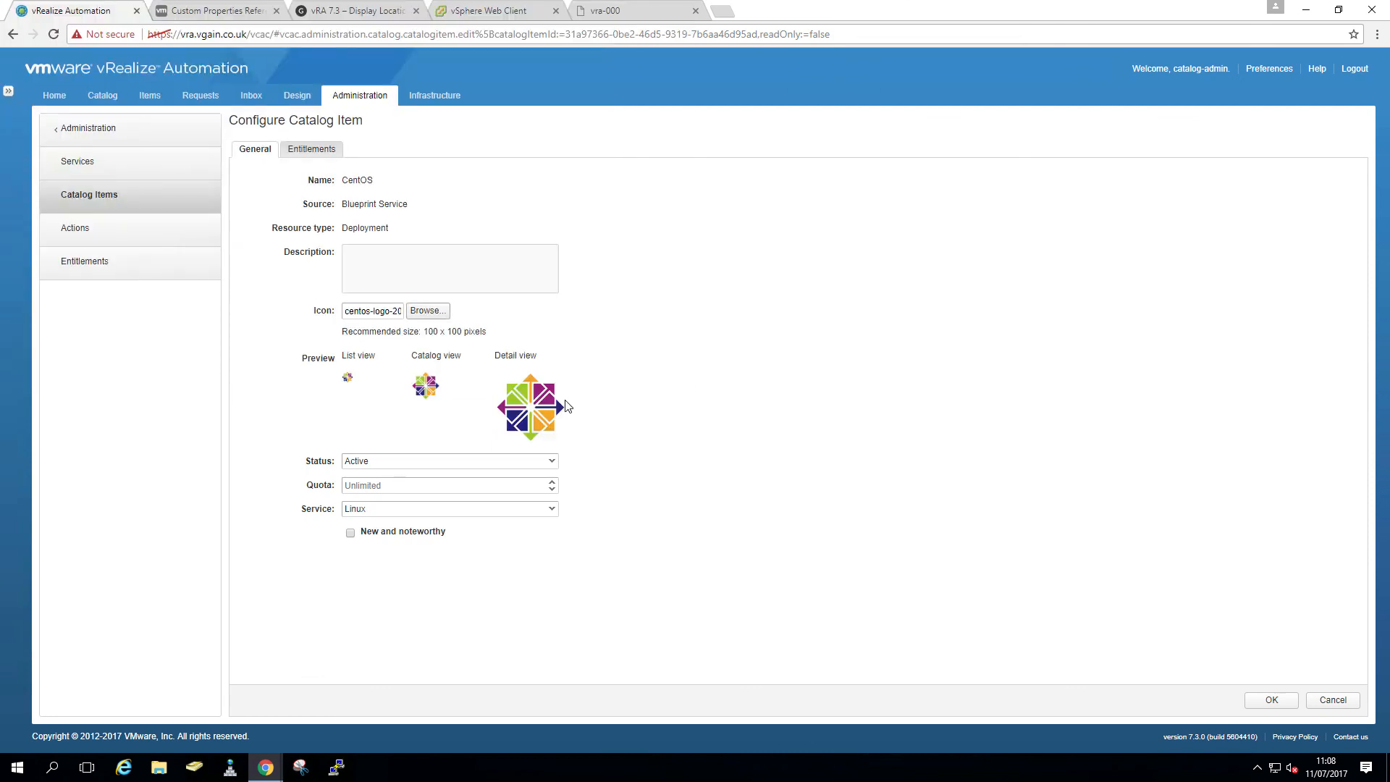
click(1273, 700)
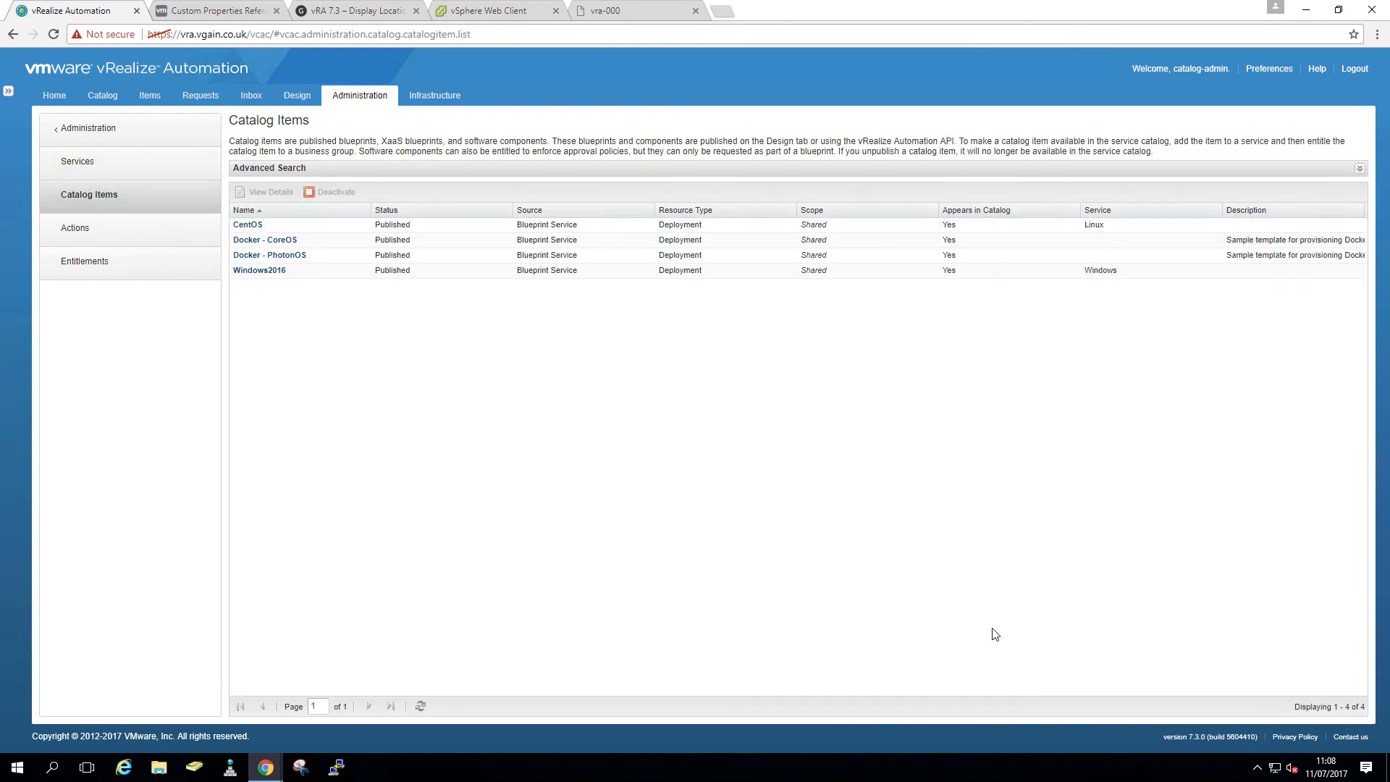
- Add the Linux service to the Production entitlement, save it, and sign out
click(93, 265)
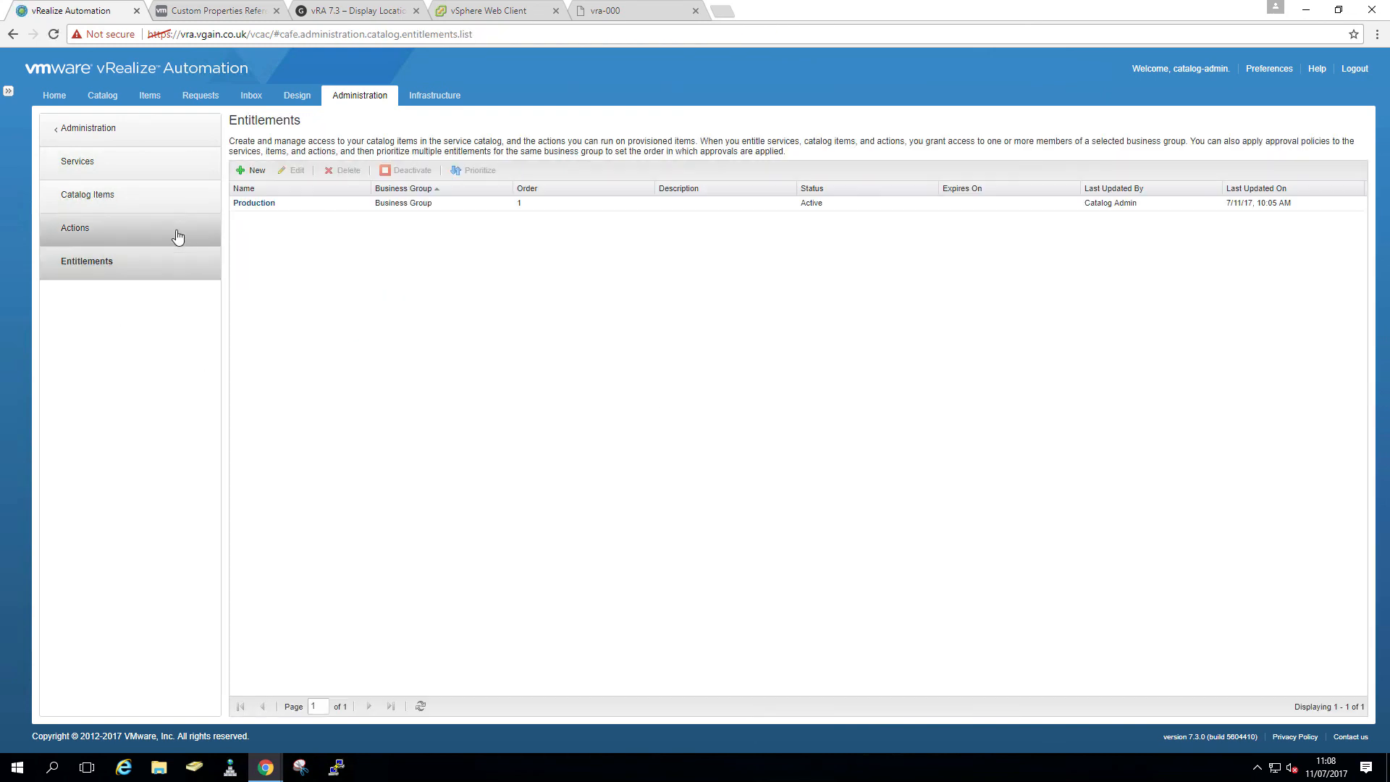
click(246, 205)
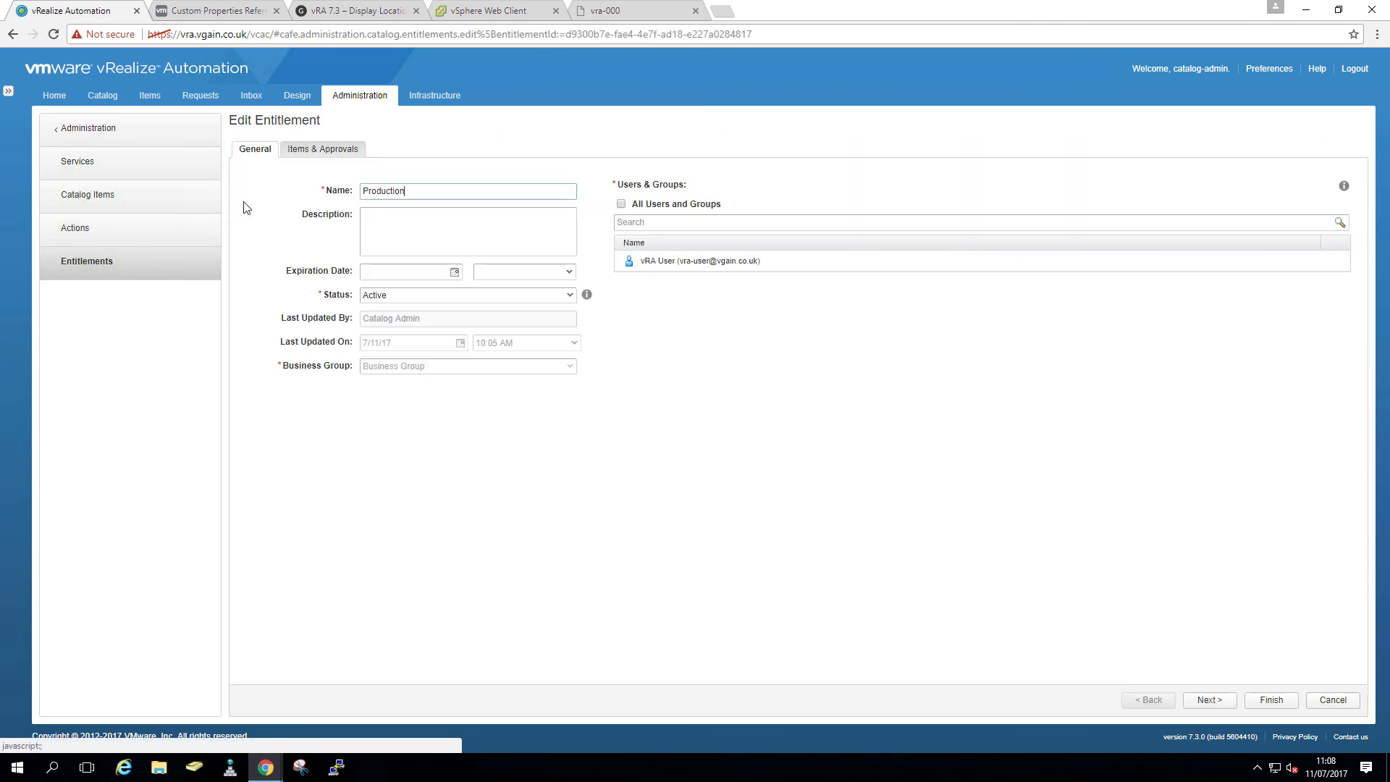
click(303, 150)
click(322, 206)
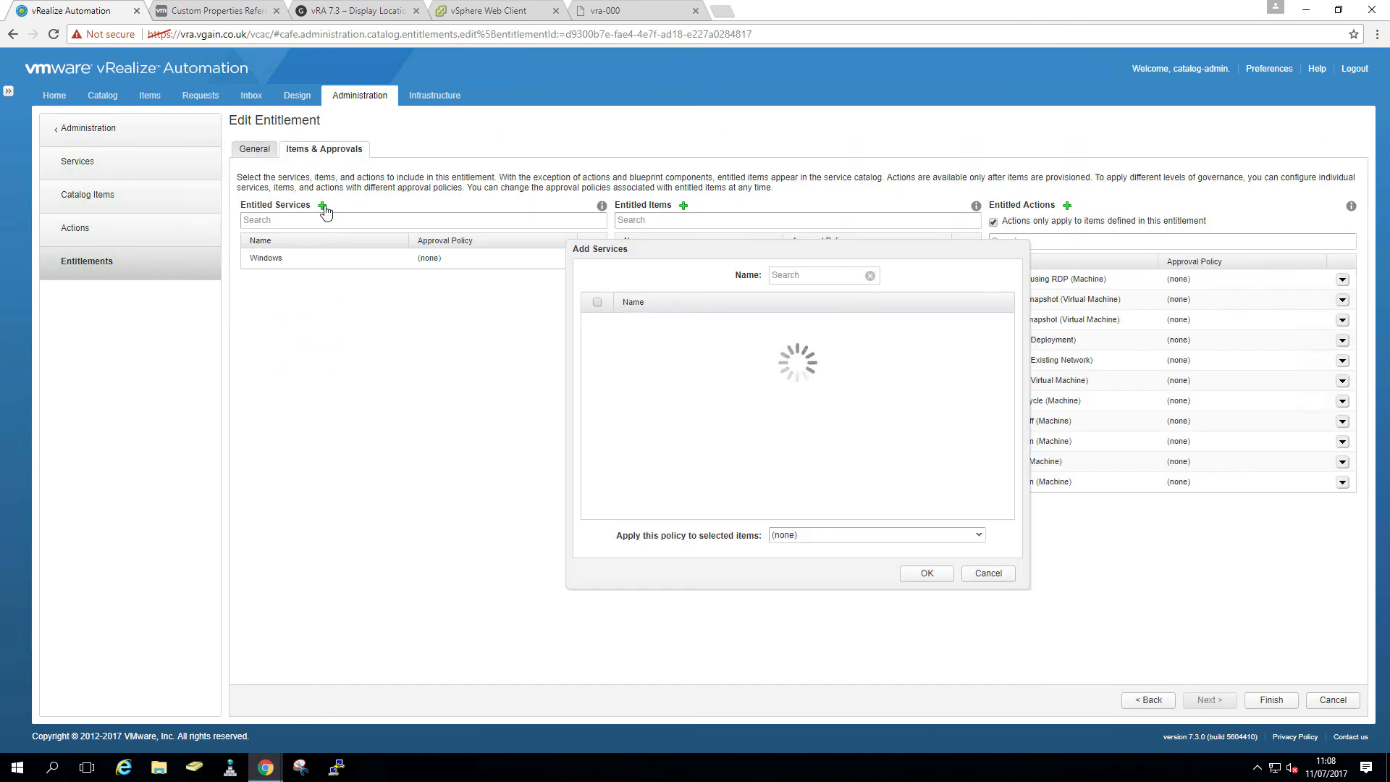
click(941, 573)
click(1272, 700)
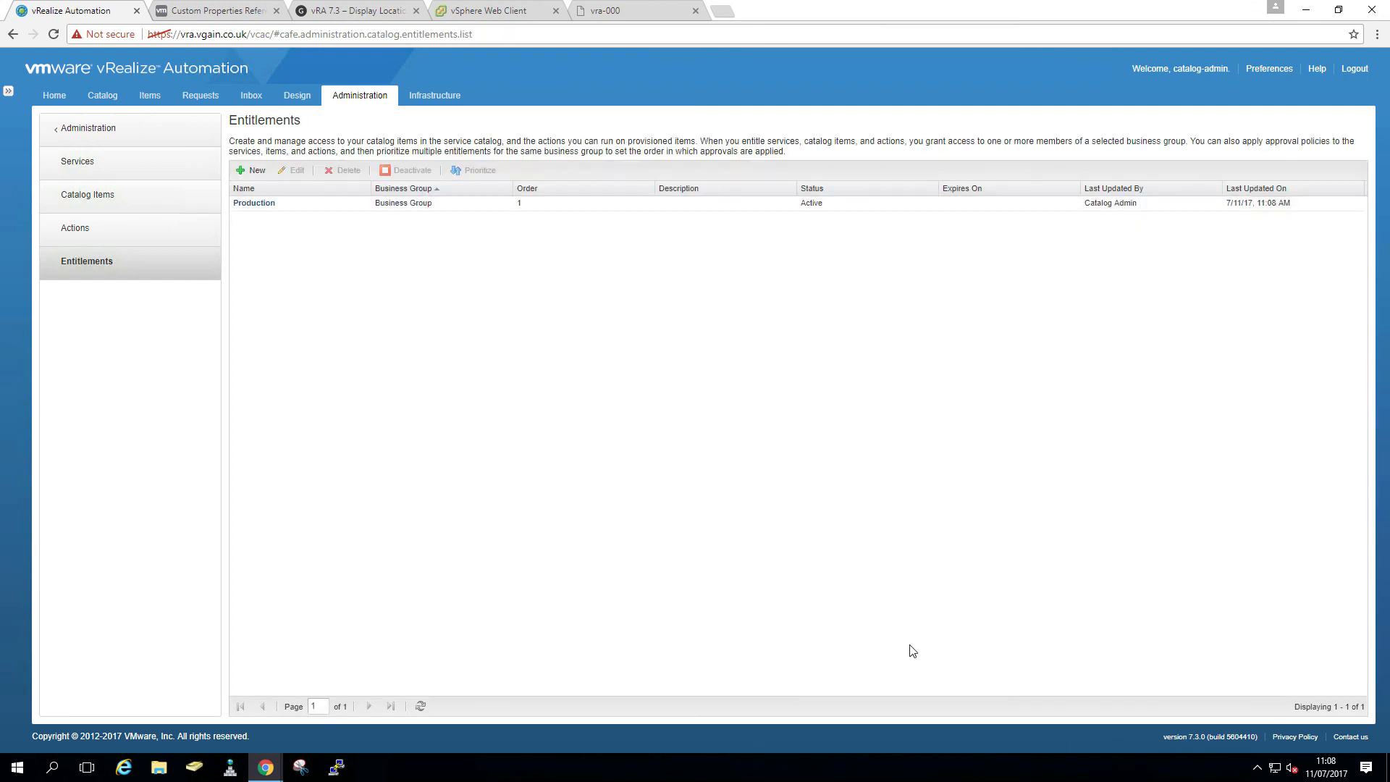
click(1355, 69)
- Sign in as the standard user and start a CentOS request from the Linux service
click(735, 434)
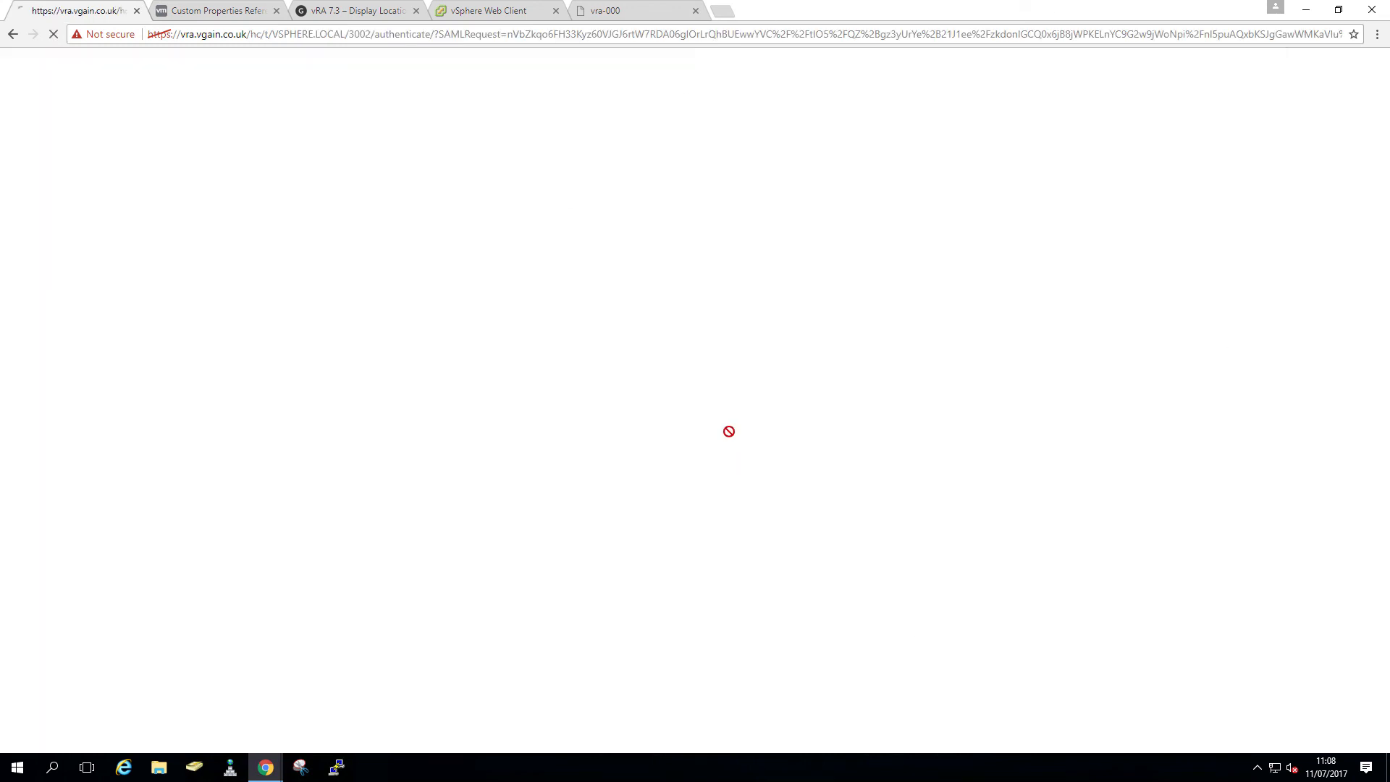
click(640, 364)
text(vra-)
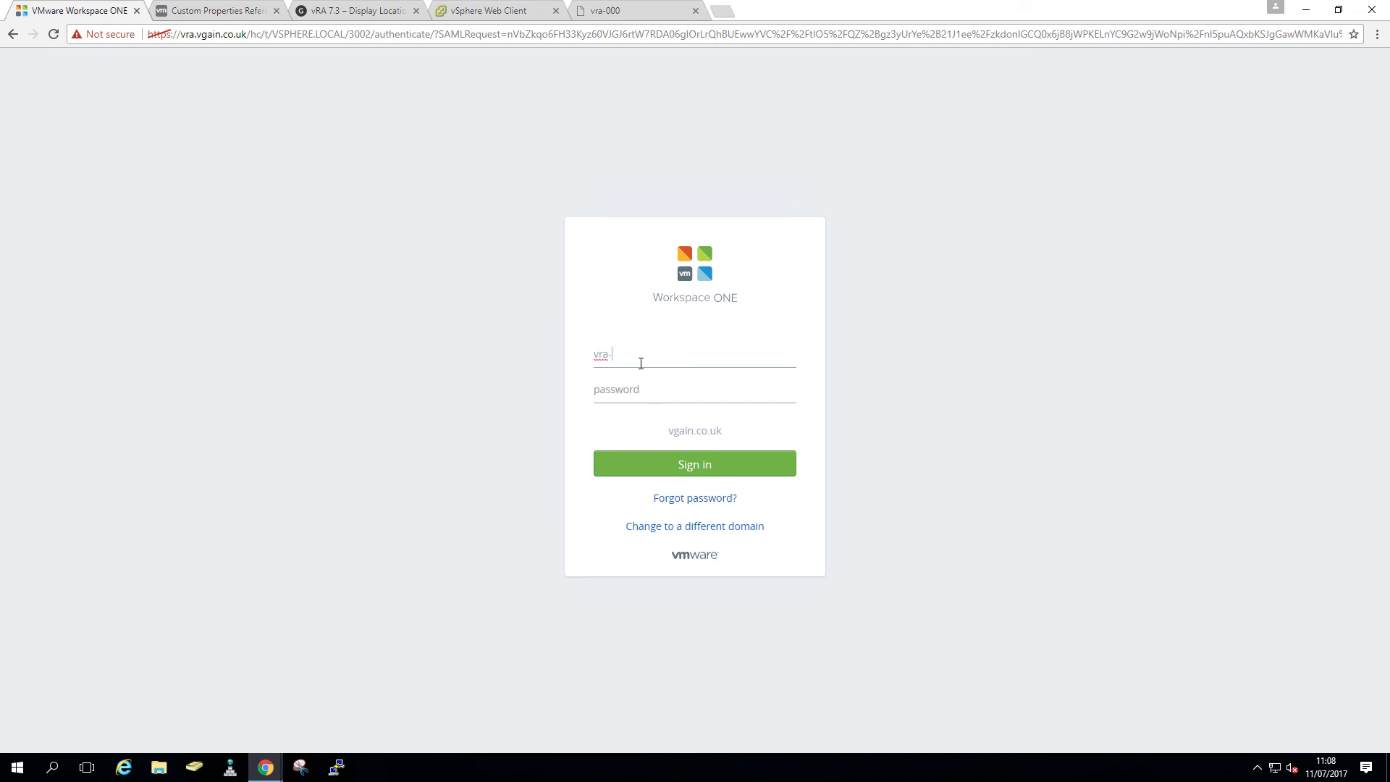
text(•••)
key(Return)
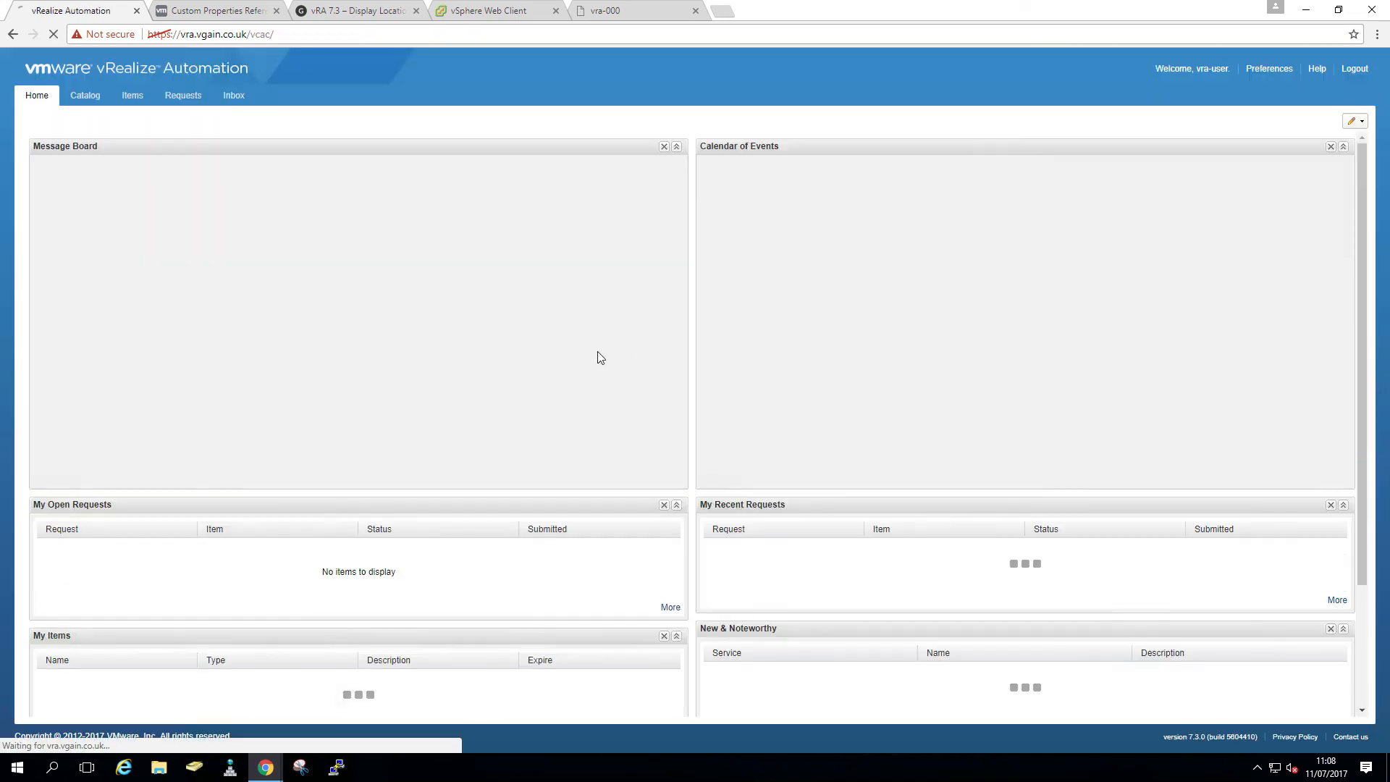
click(79, 100)
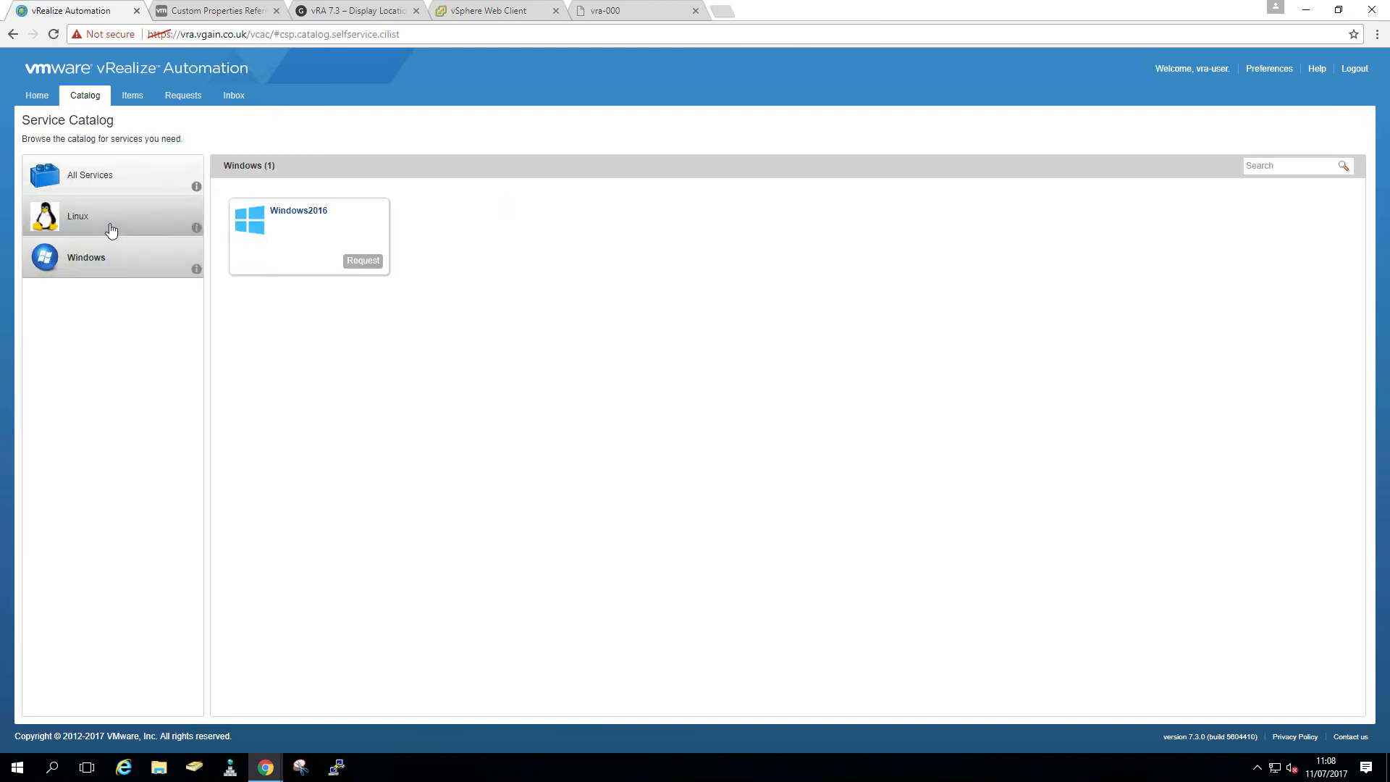
click(110, 226)
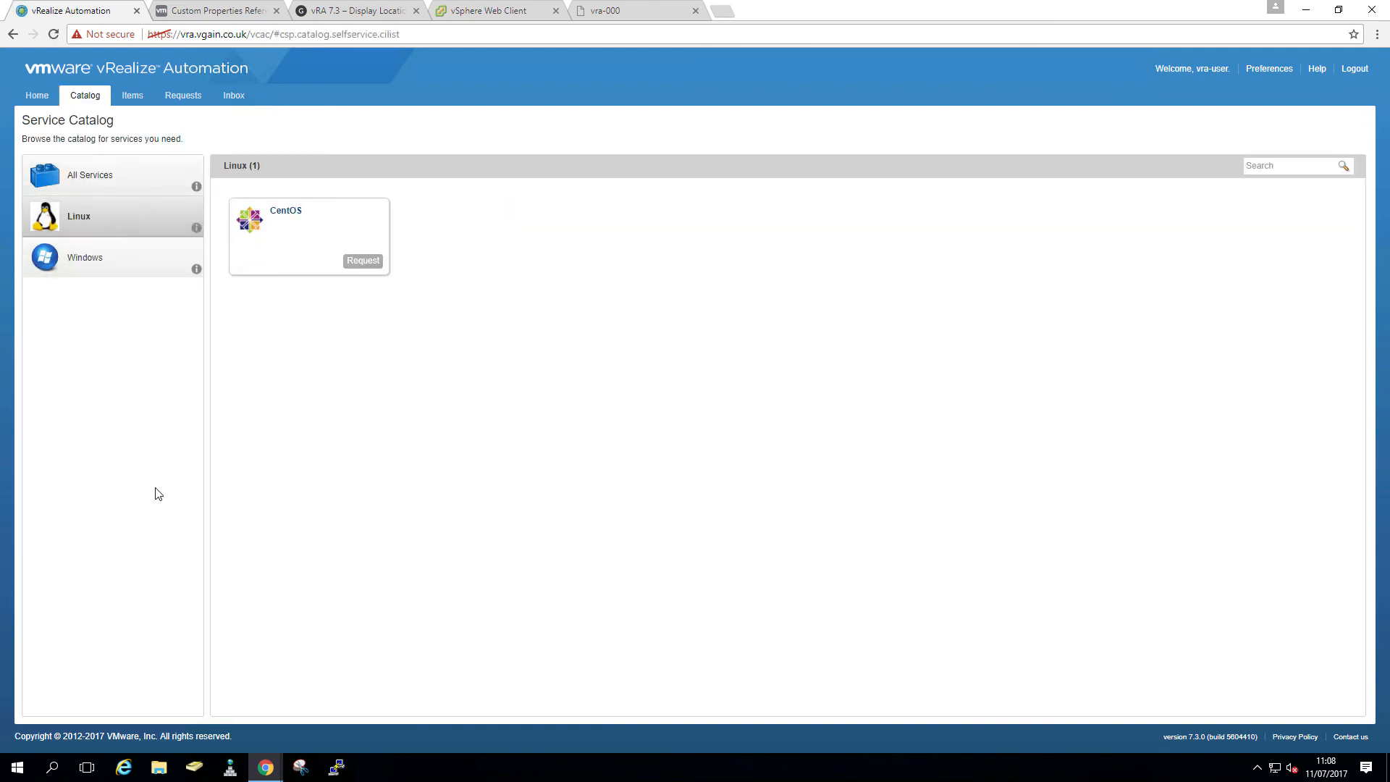
click(361, 262)
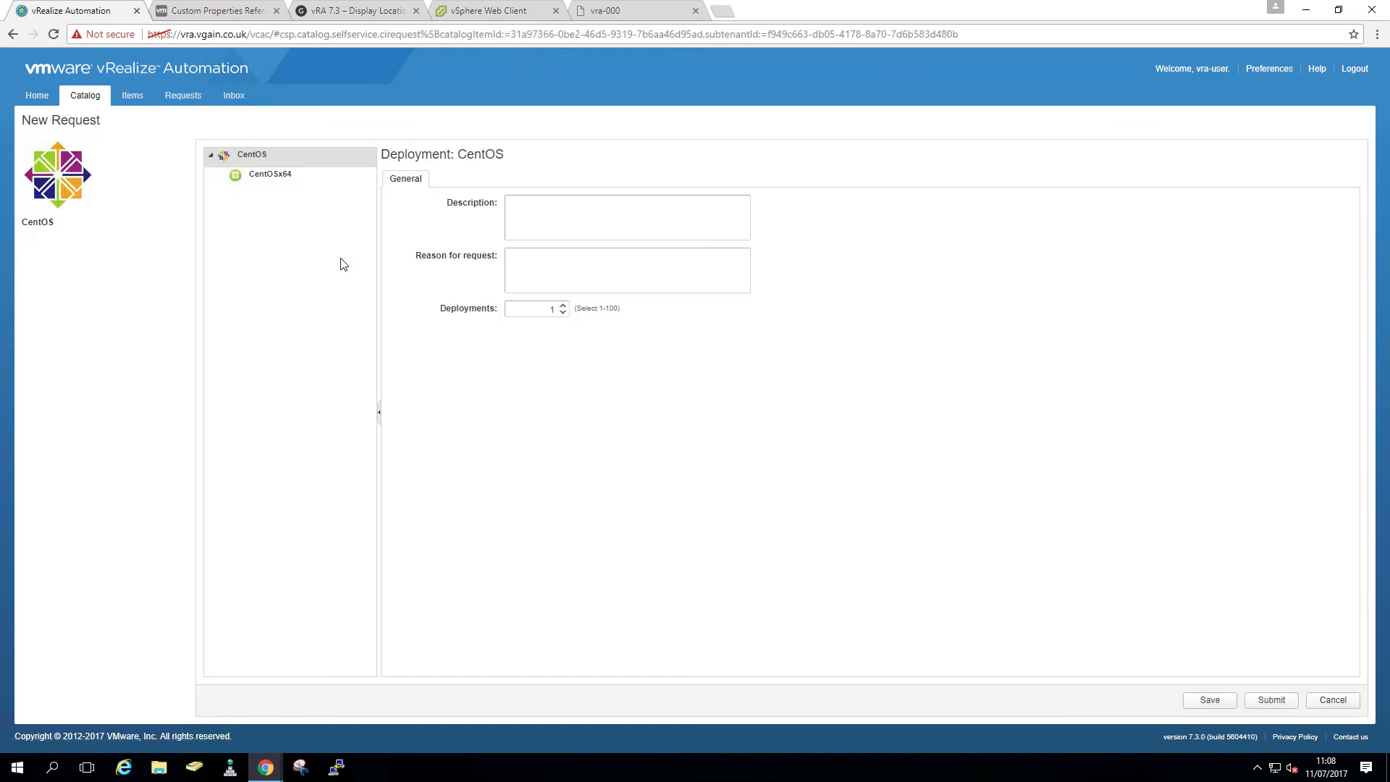
- Set the CentOSx64 machine to image A-CentOS6x64 and size Small
click(308, 177)
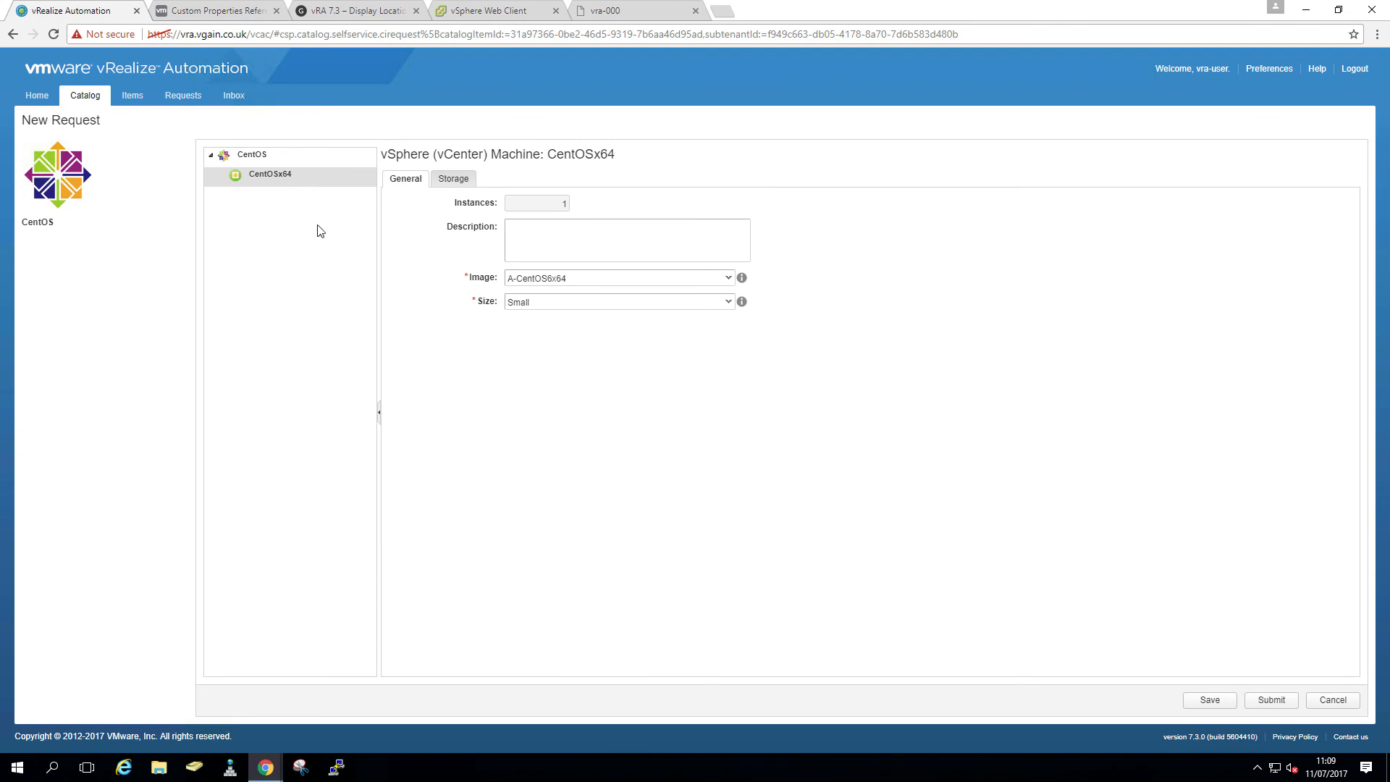
click(727, 280)
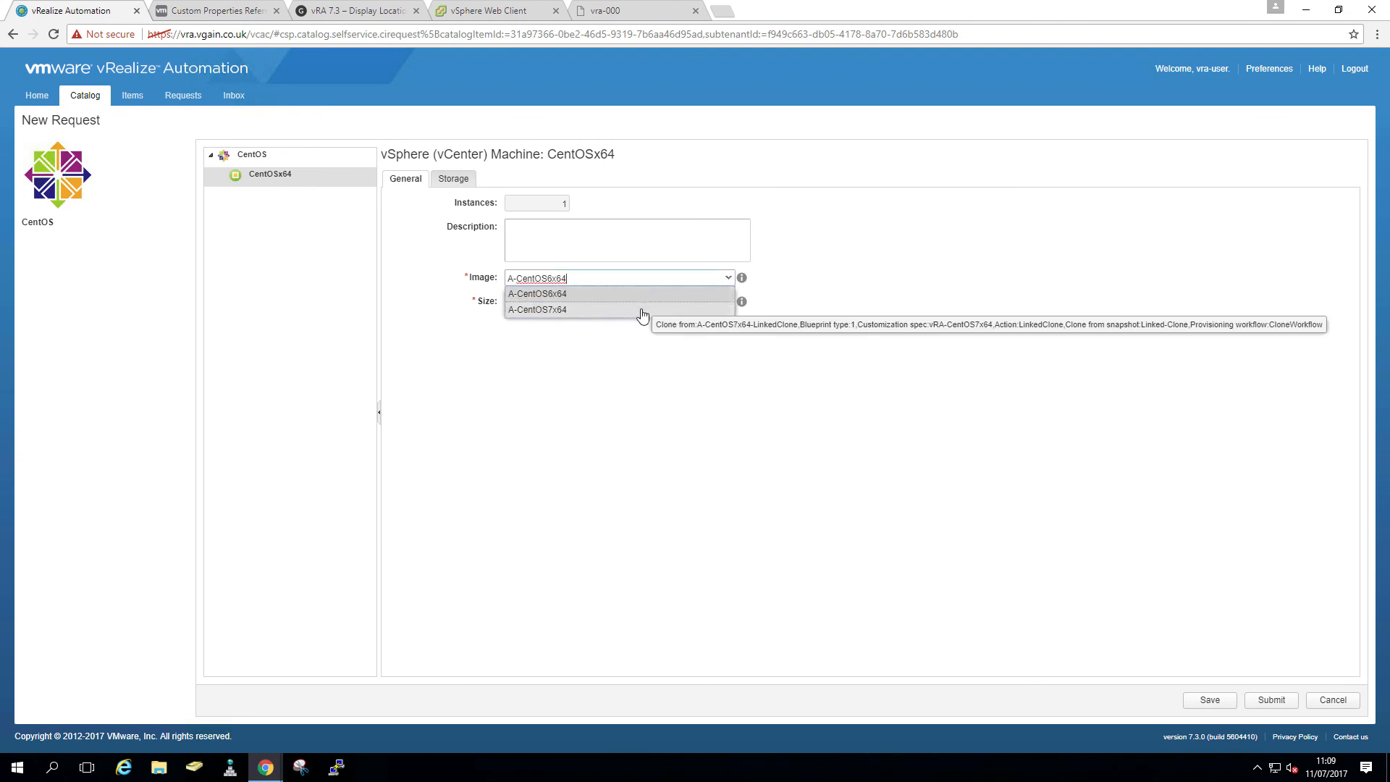
click(642, 294)
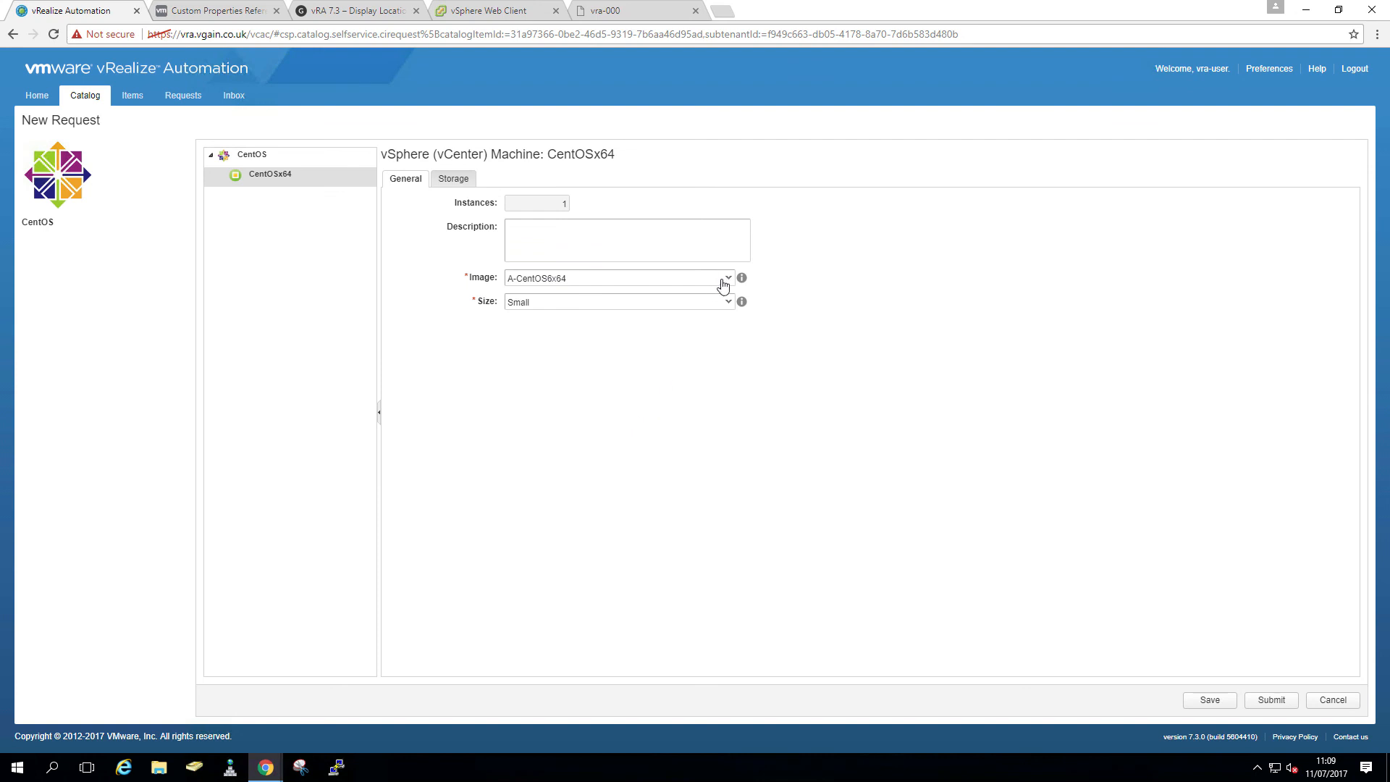
click(729, 281)
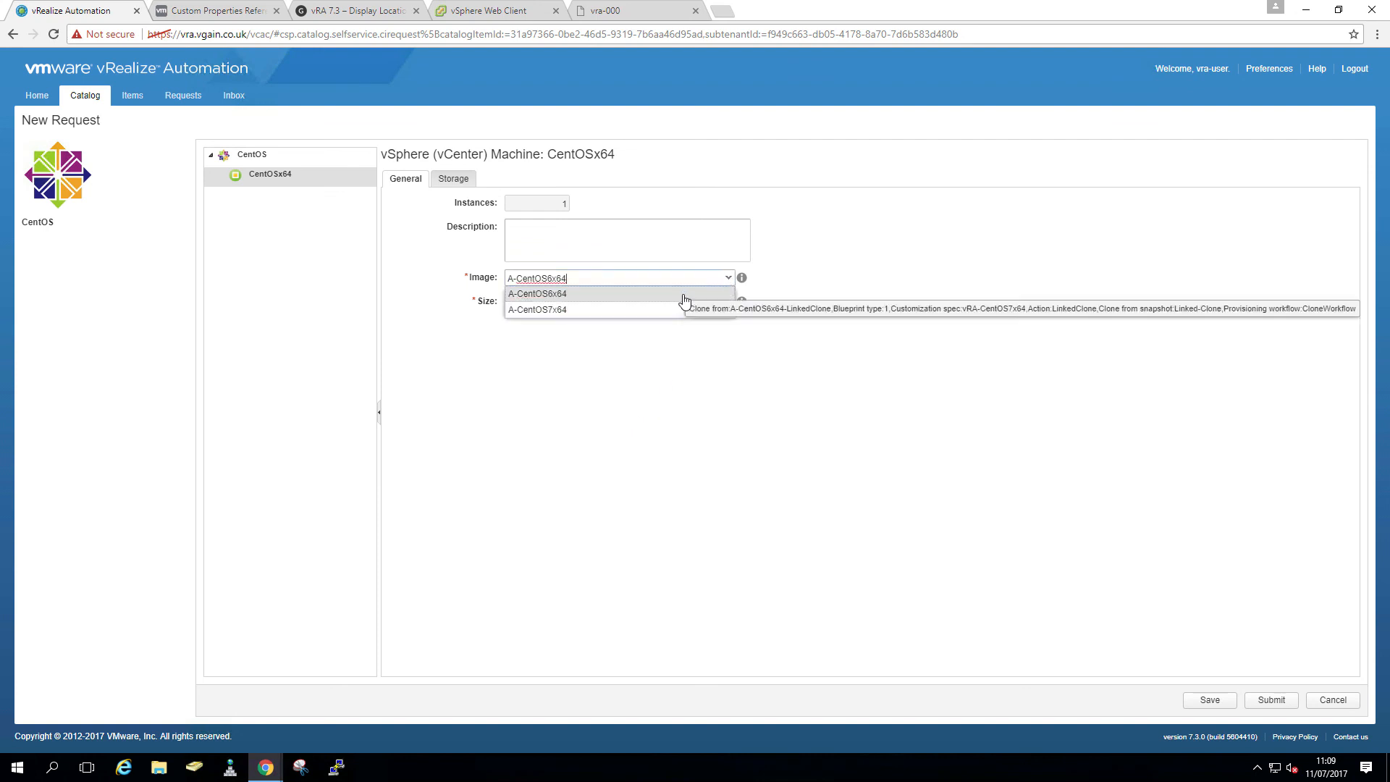
click(683, 295)
click(730, 303)
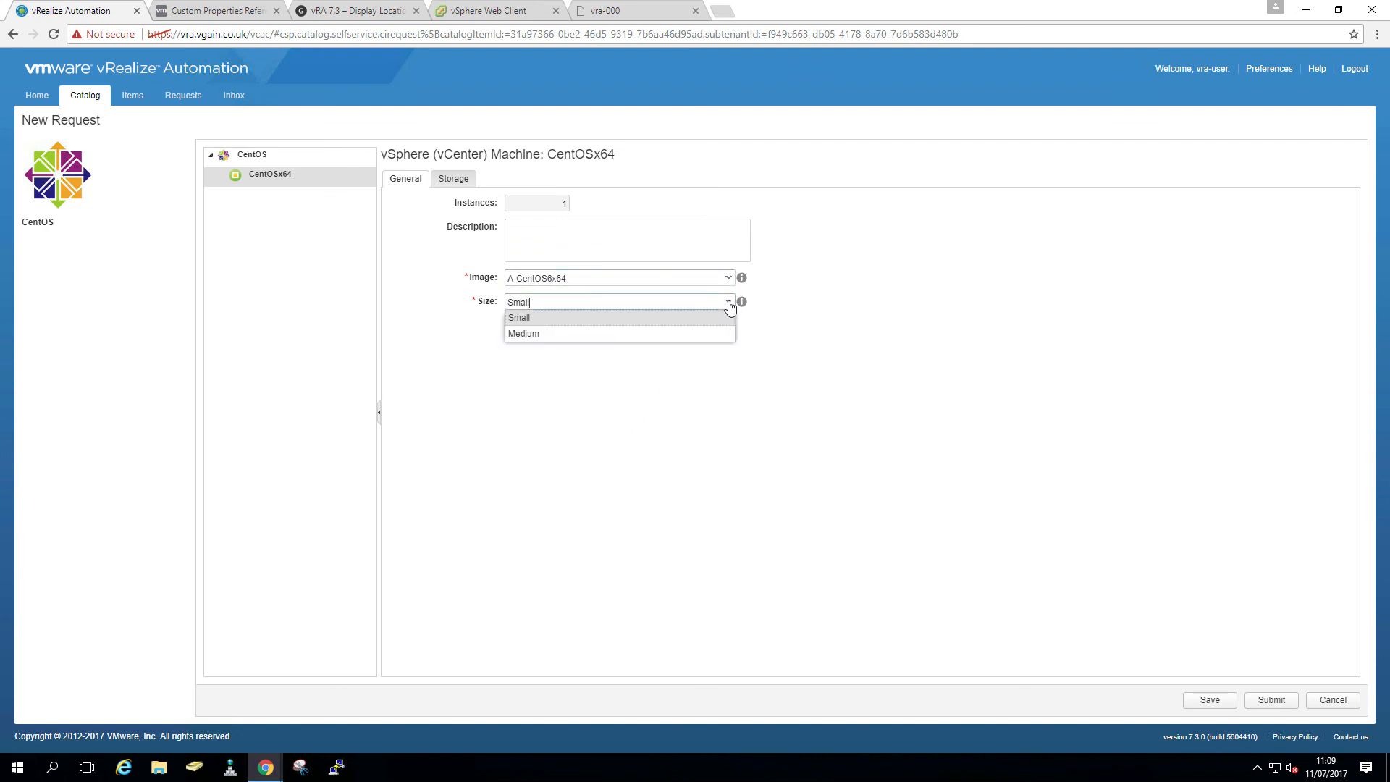
click(686, 316)
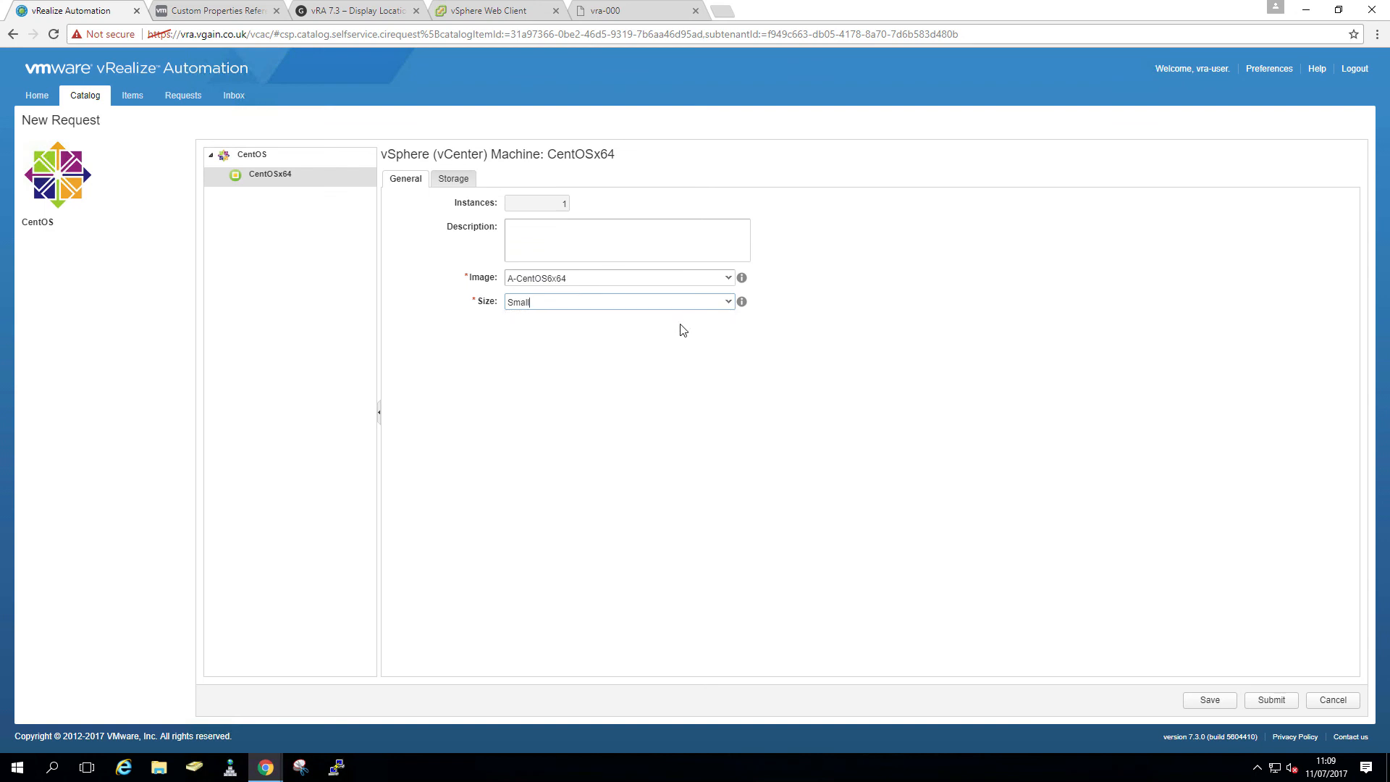
- Submit the CentOS request and check its status on the Requests page
click(1254, 704)
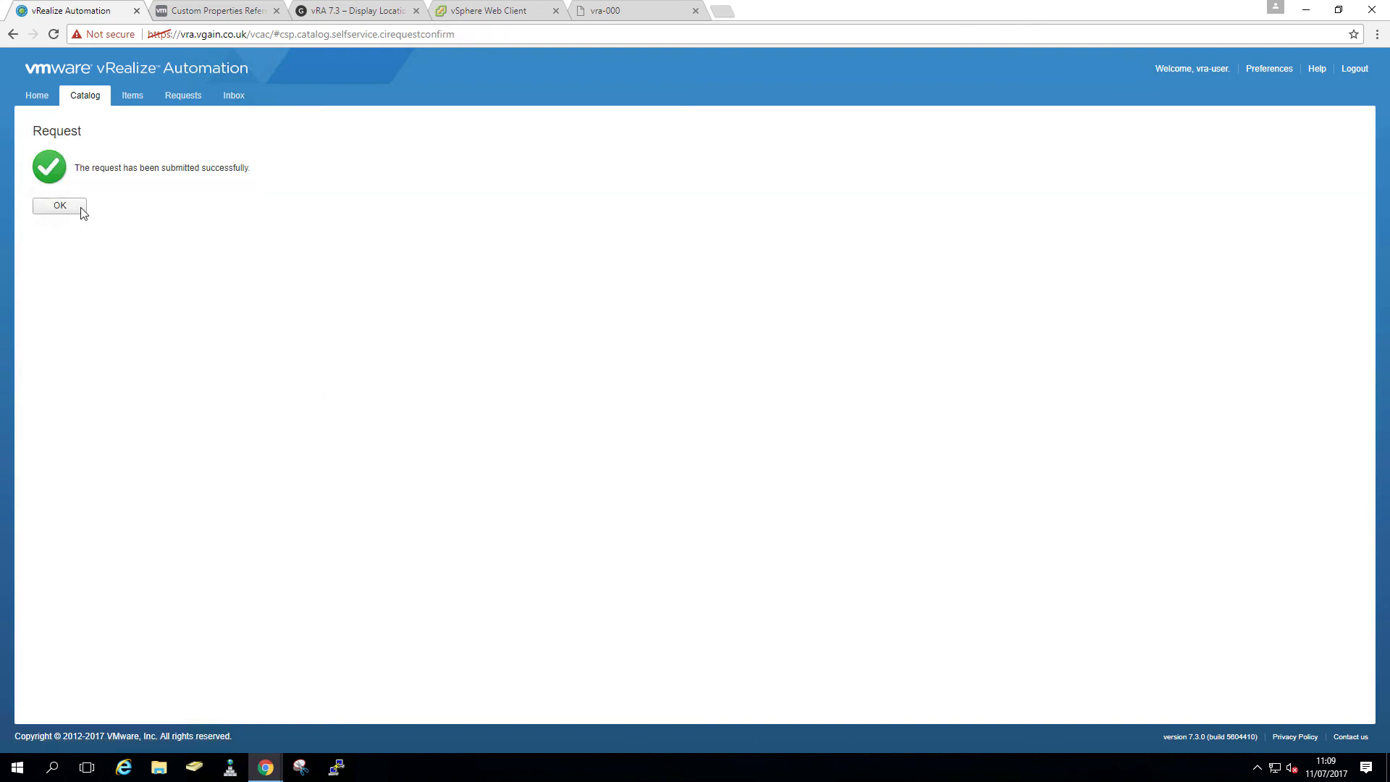
click(61, 206)
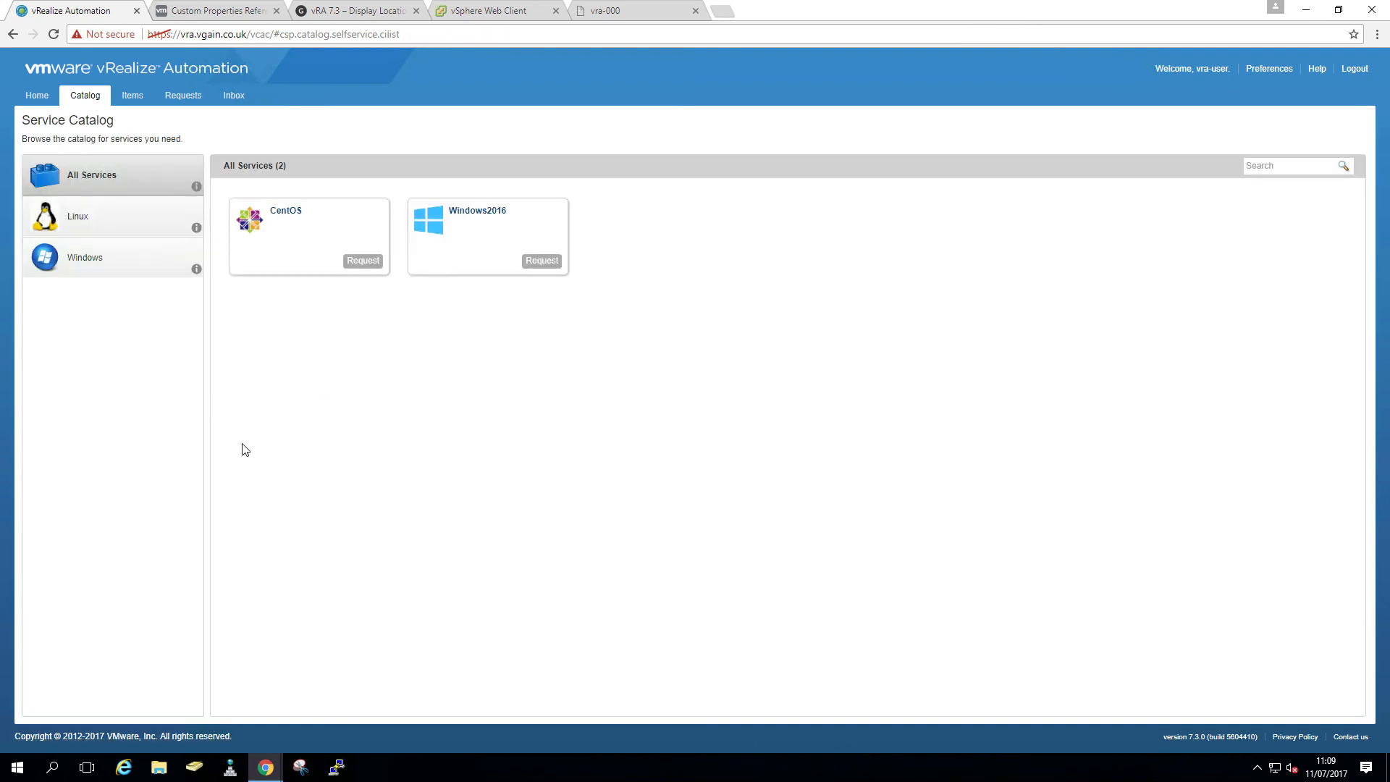
click(185, 99)
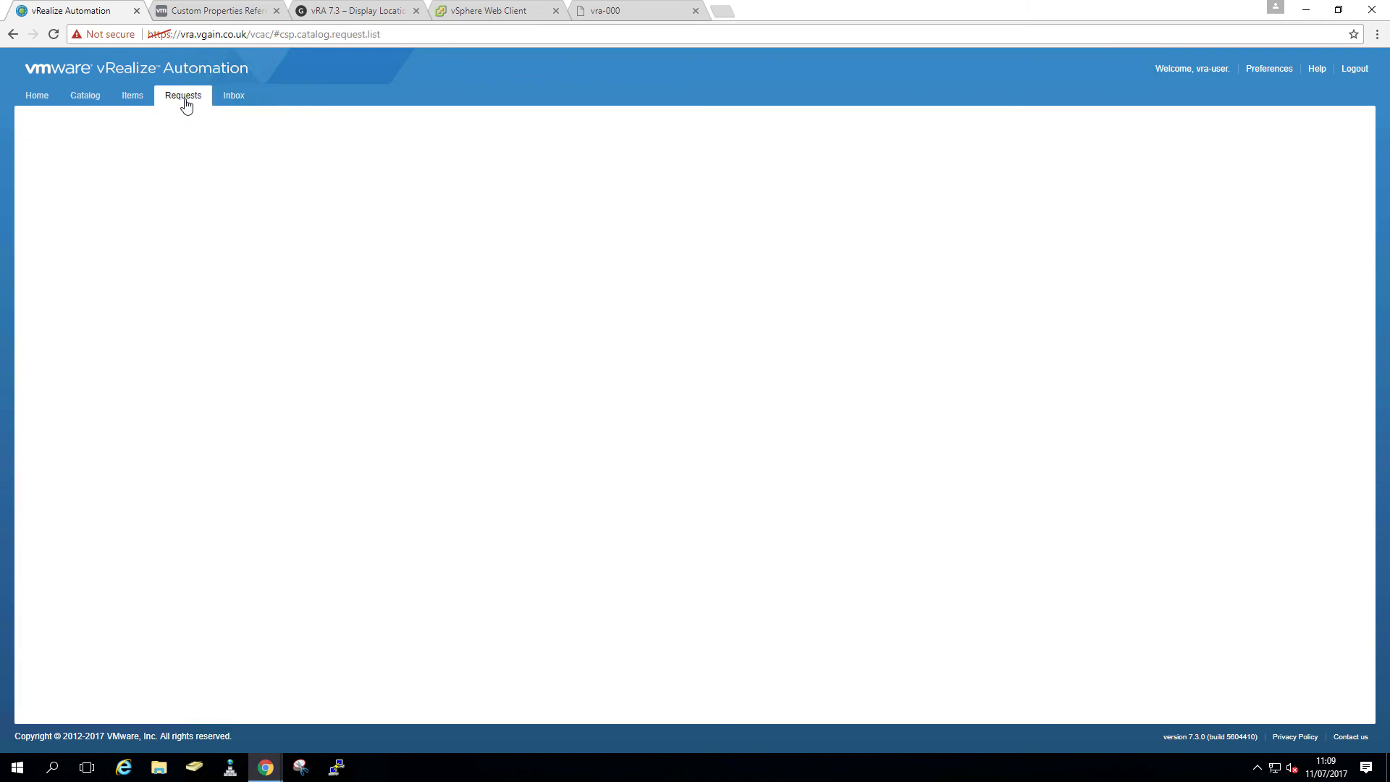
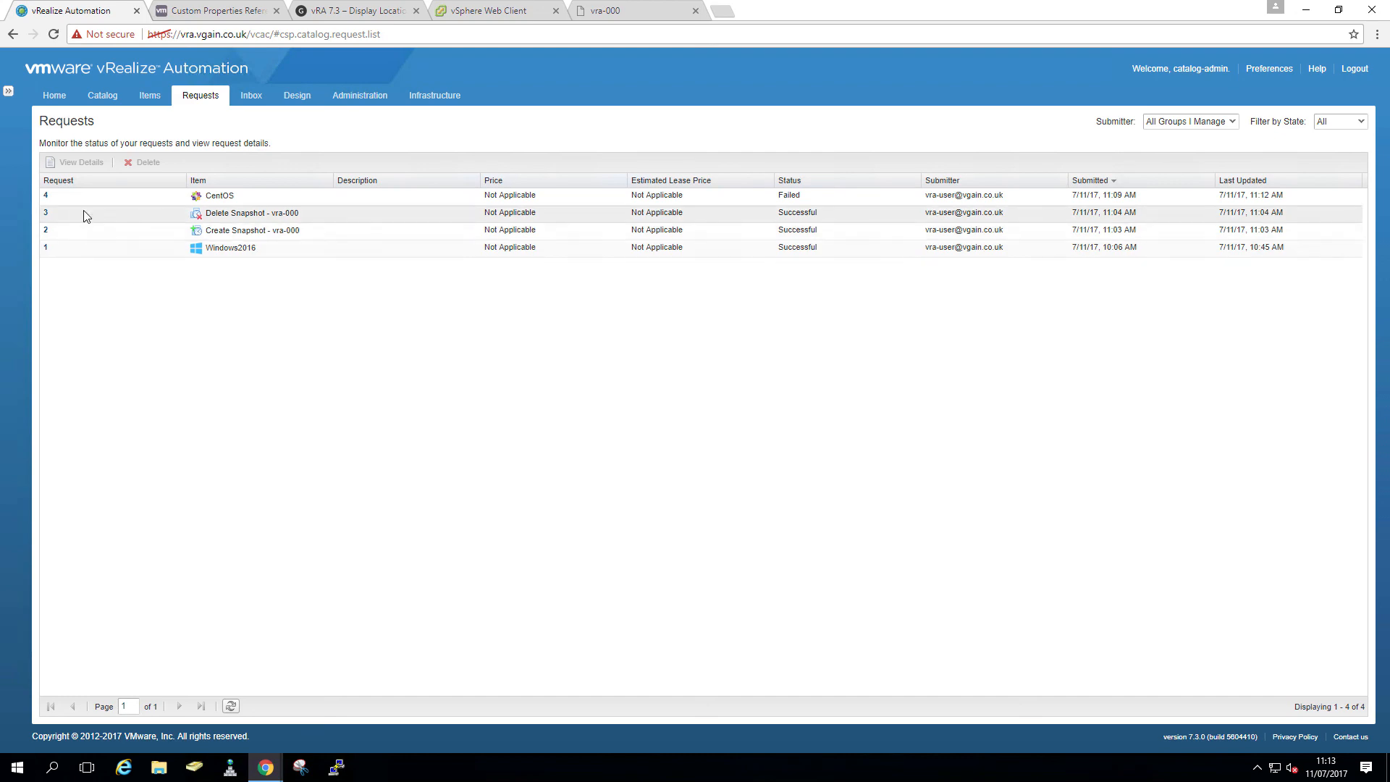
- Review failed CentOS request 4's error, which points to a missing template
click(493, 12)
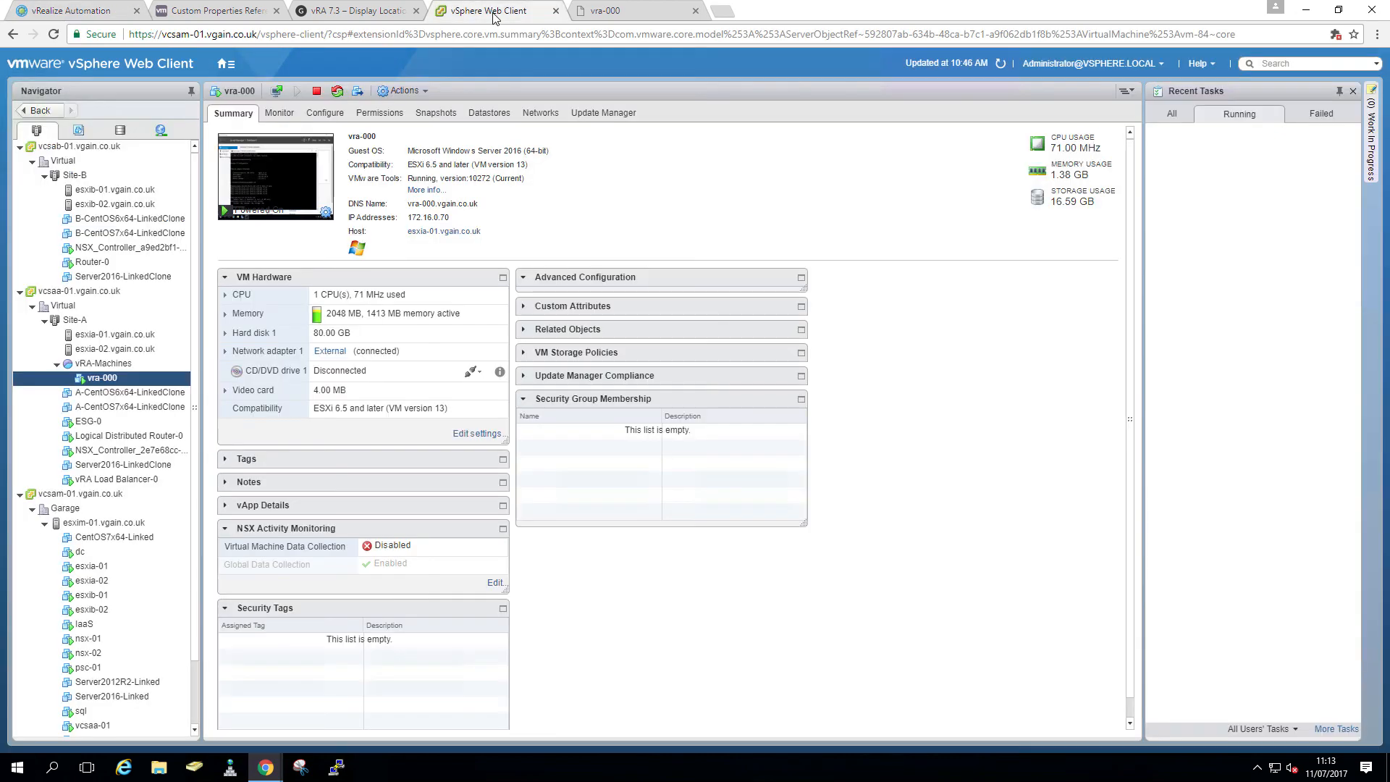
click(85, 11)
double_click(46, 197)
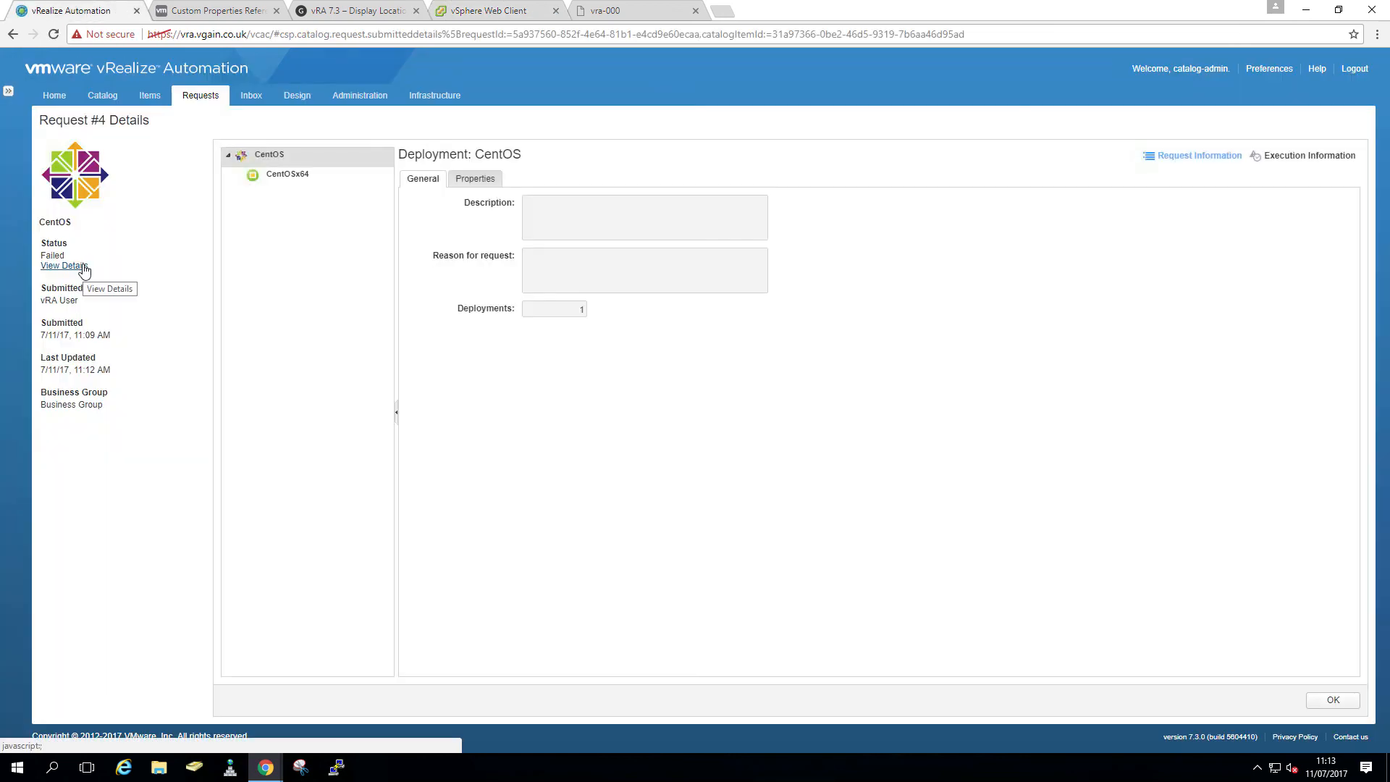
click(84, 266)
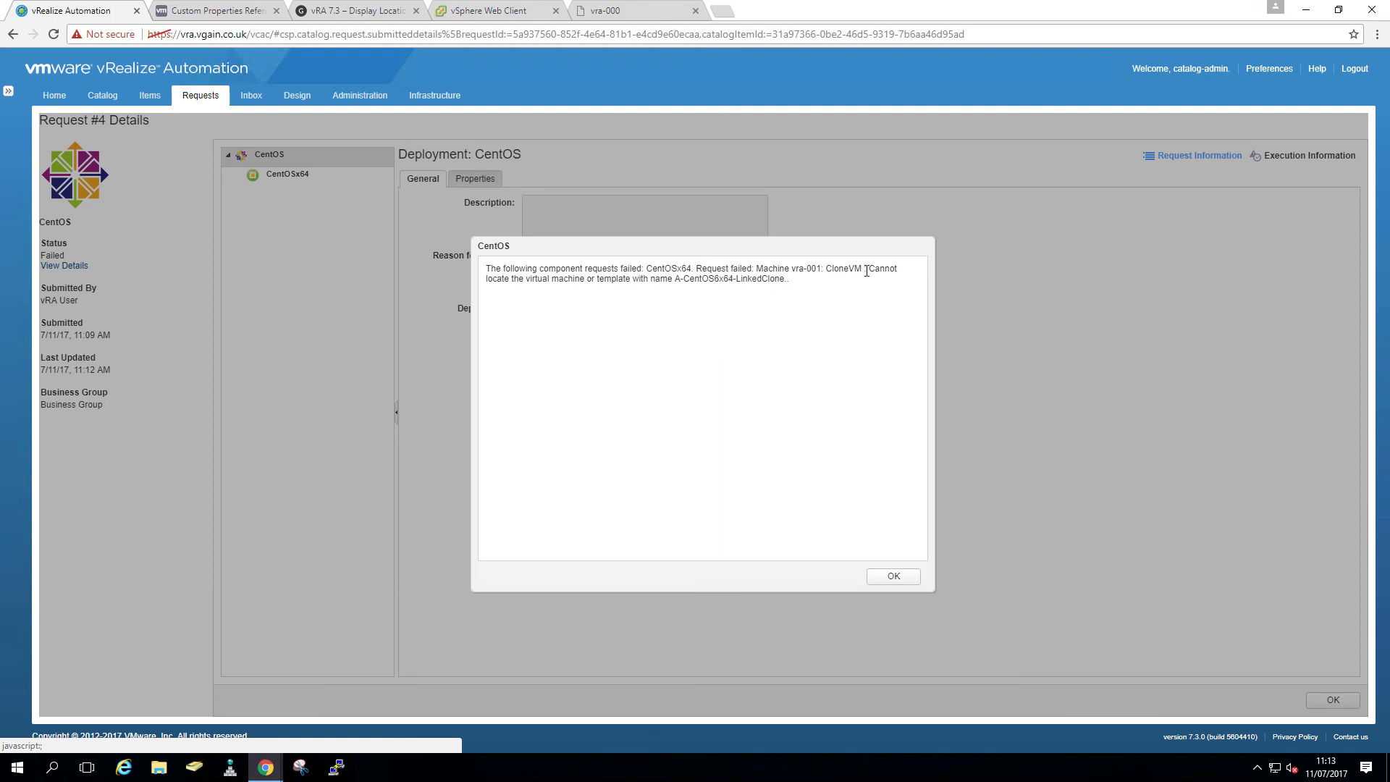
drag(871, 269, 876, 285)
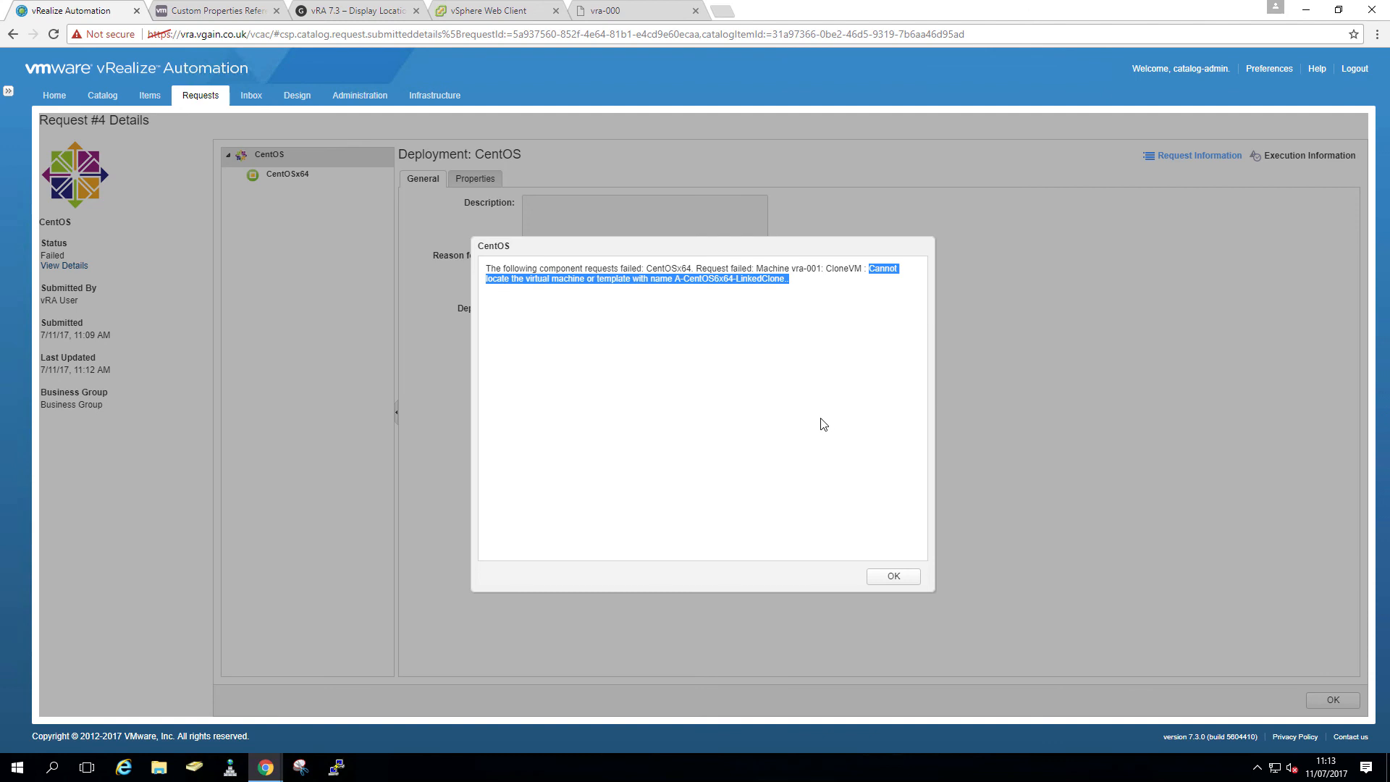
click(892, 577)
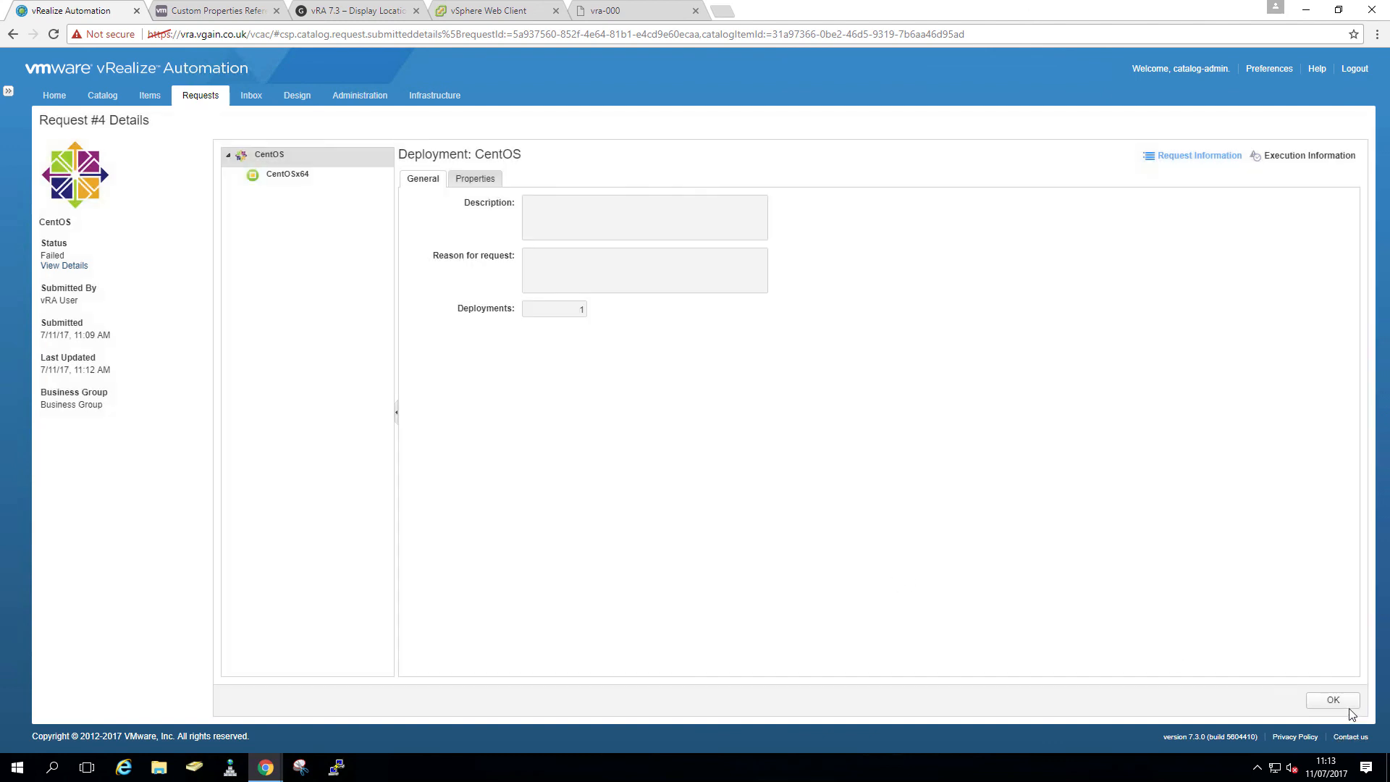
click(1349, 706)
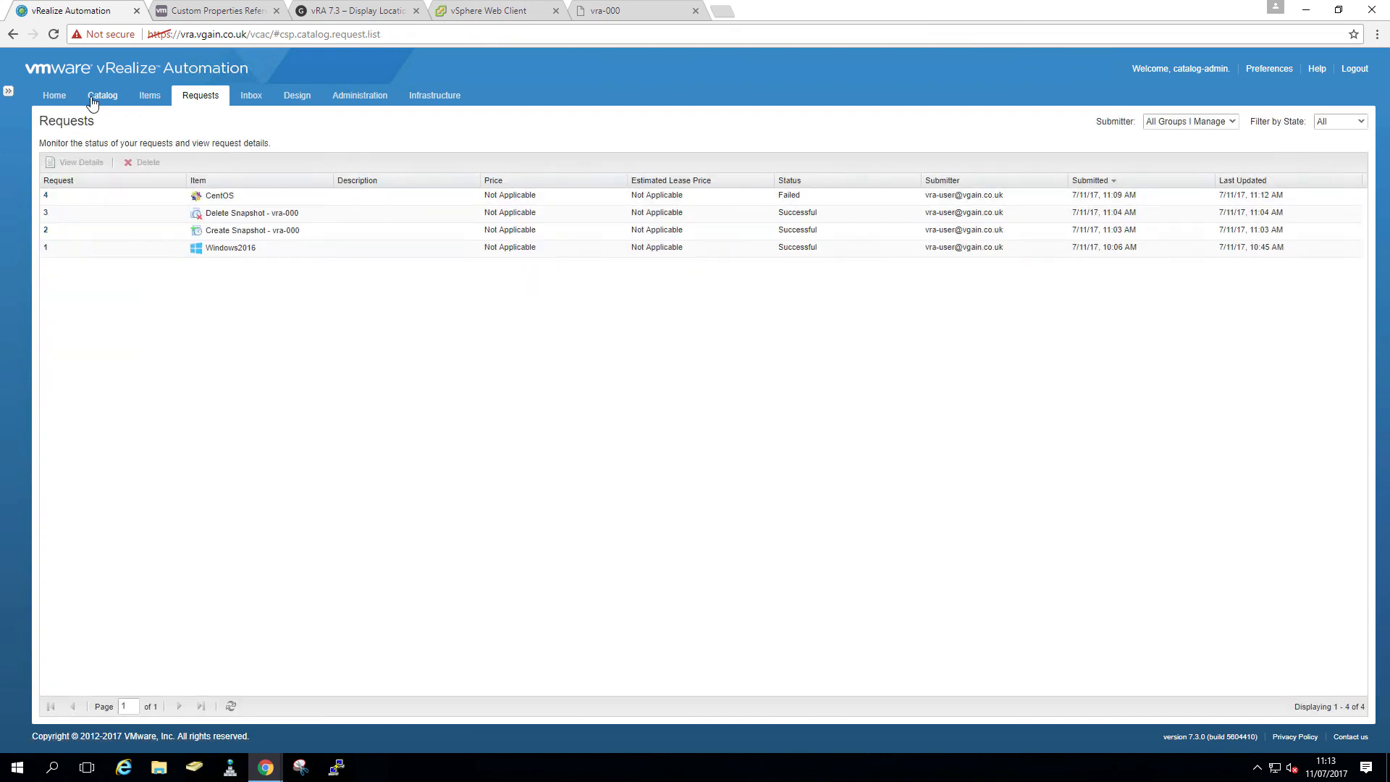
- Open Infrastructure, then load the vra.vgain.co.uk console in a private Chrome window
click(427, 94)
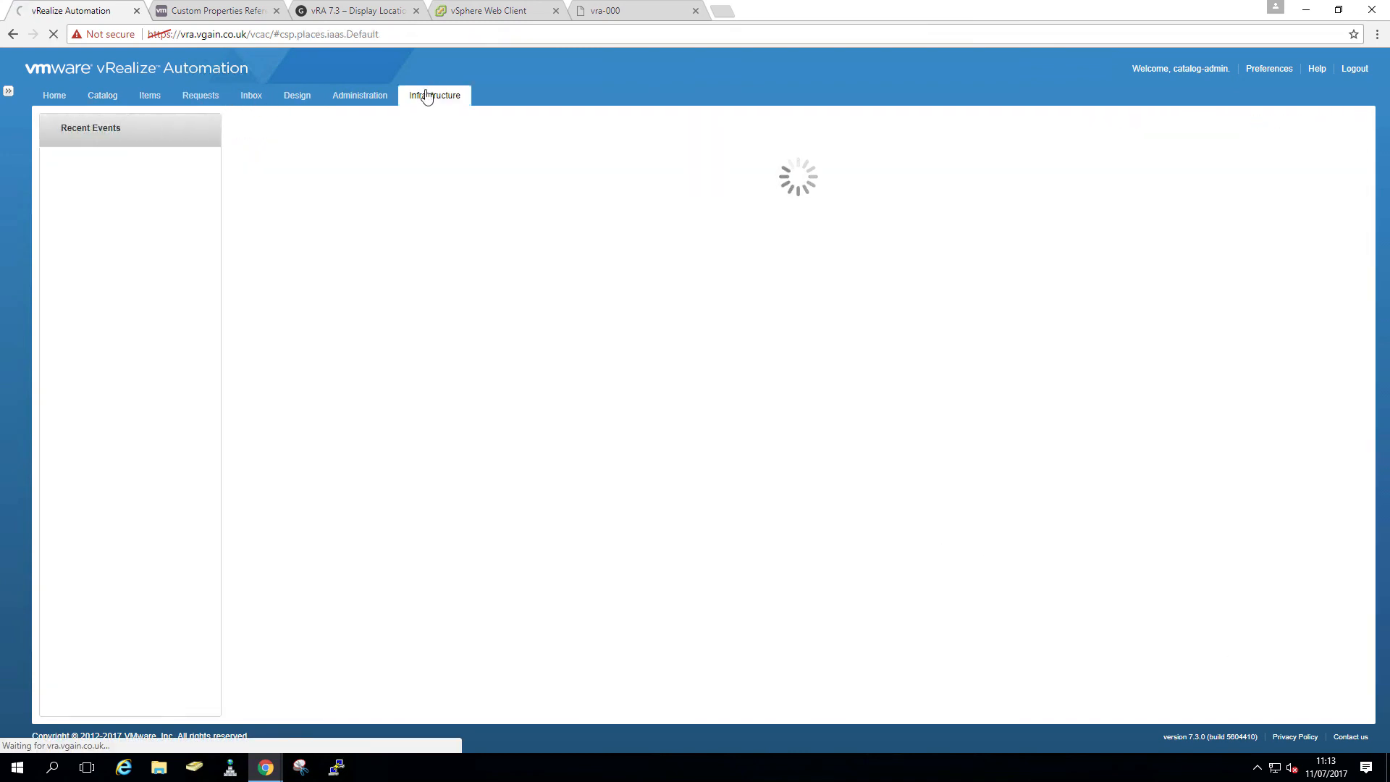
click(1377, 34)
click(1296, 90)
text(vra.vgain.co.uk)
key(Return)
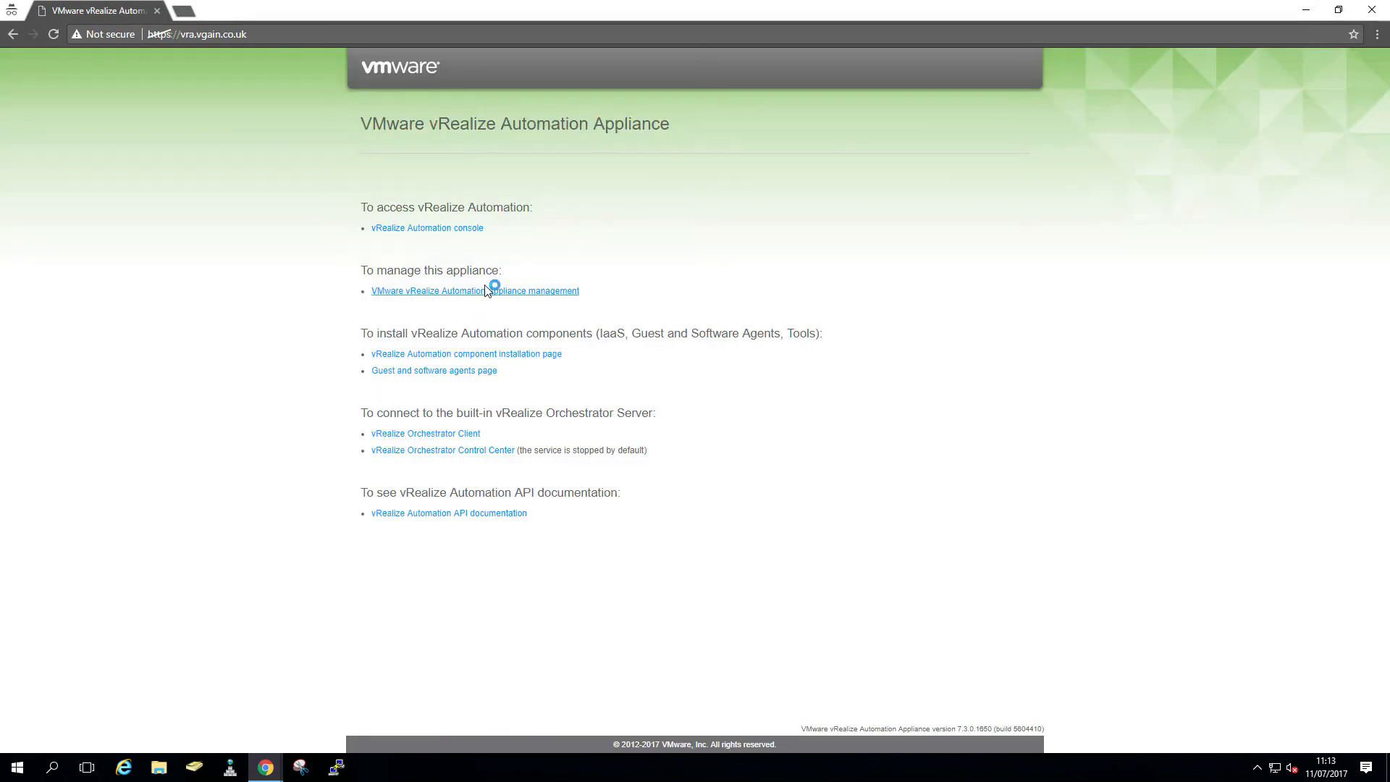
click(480, 229)
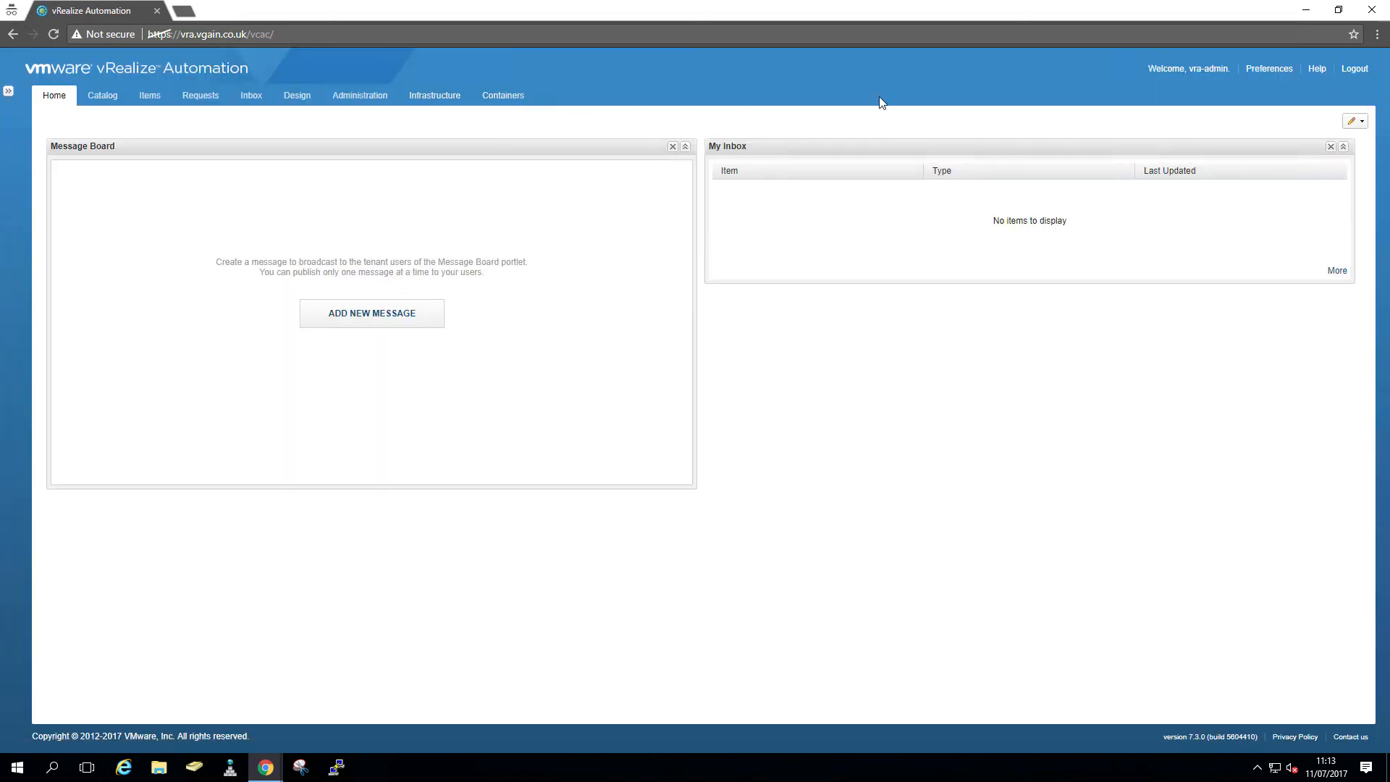
- As administrator, list the Site-A and Site-B reservations, then return to the original window
click(434, 99)
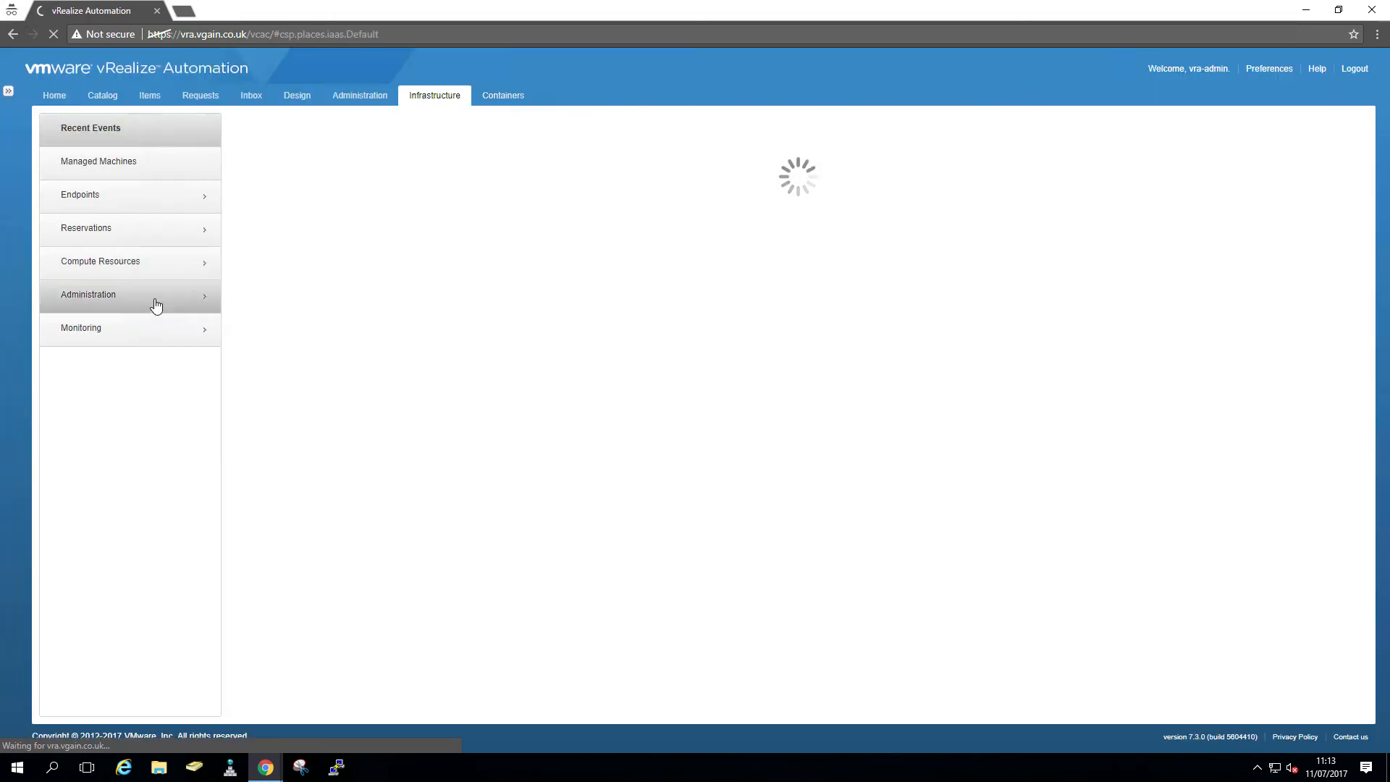
click(120, 241)
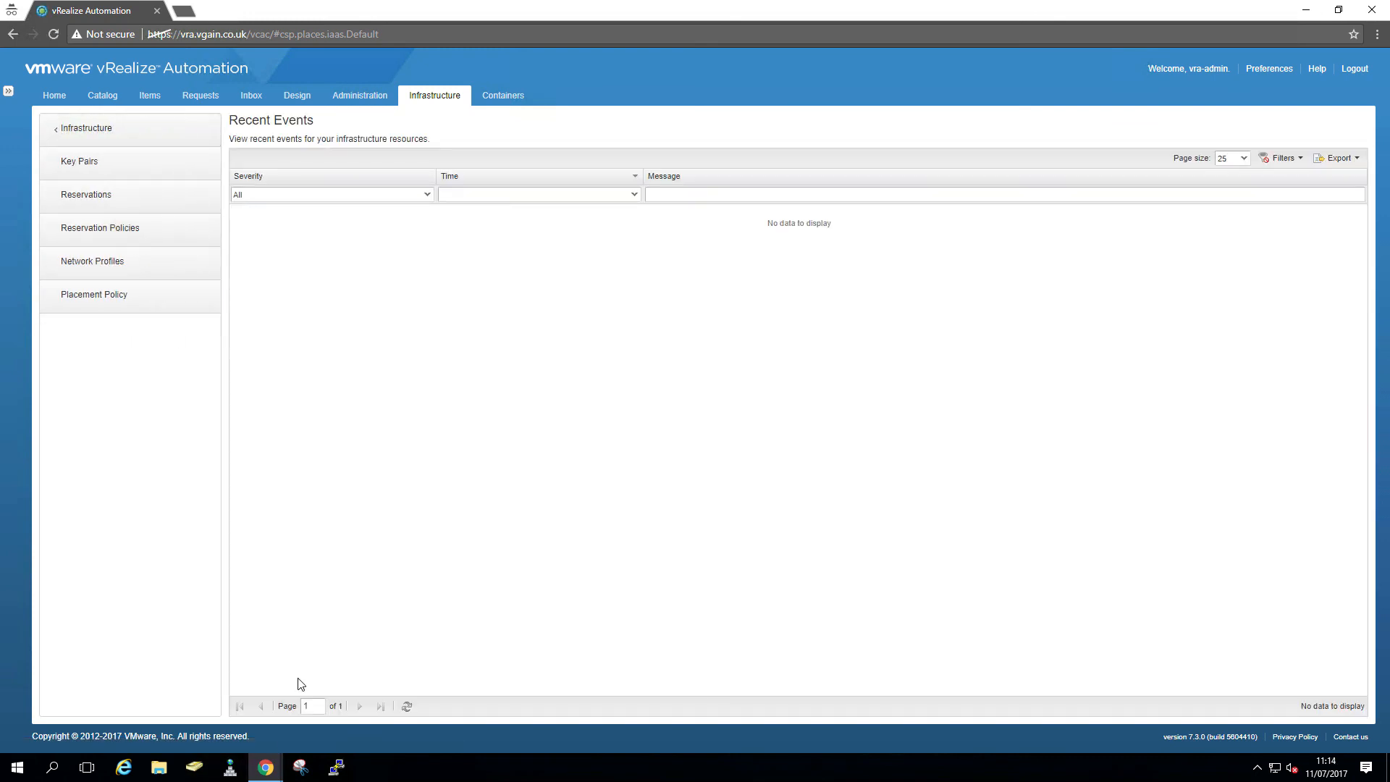
click(266, 769)
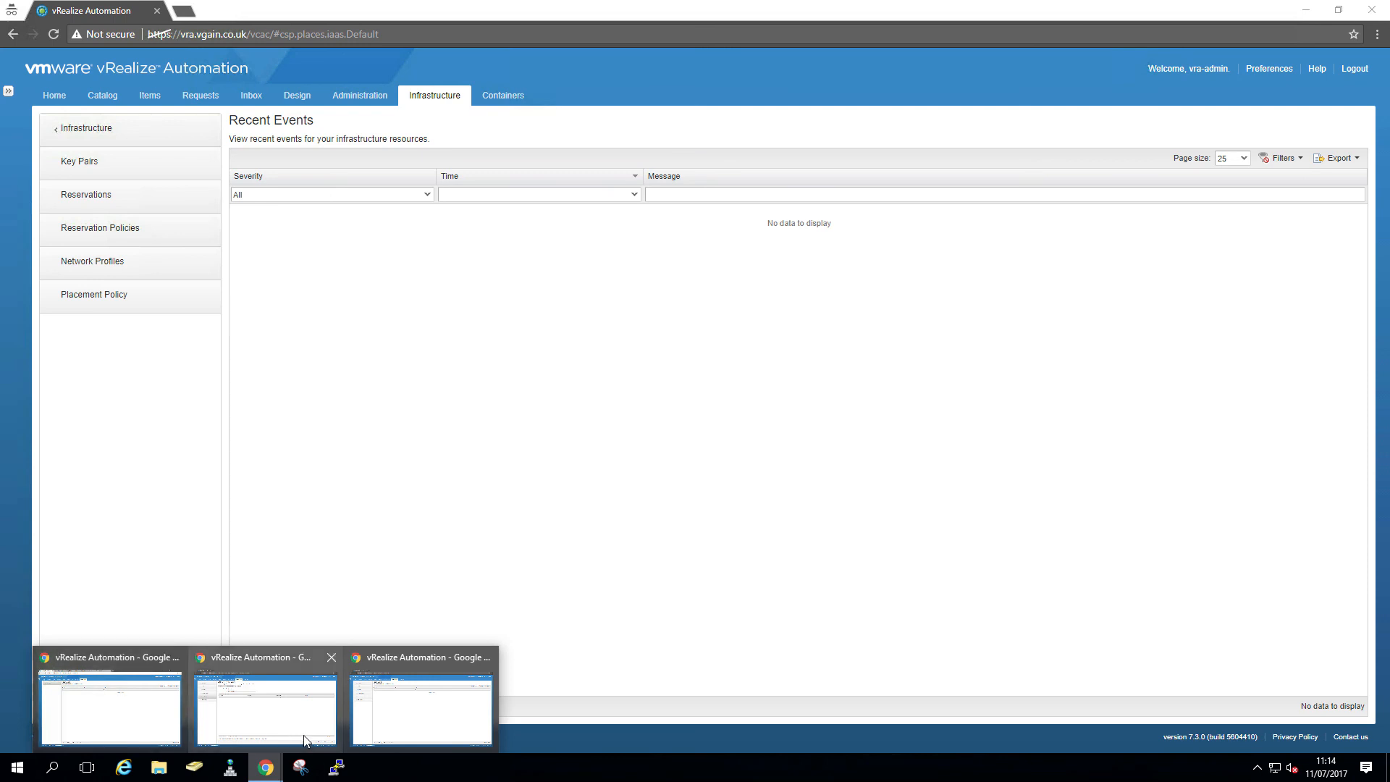
click(152, 207)
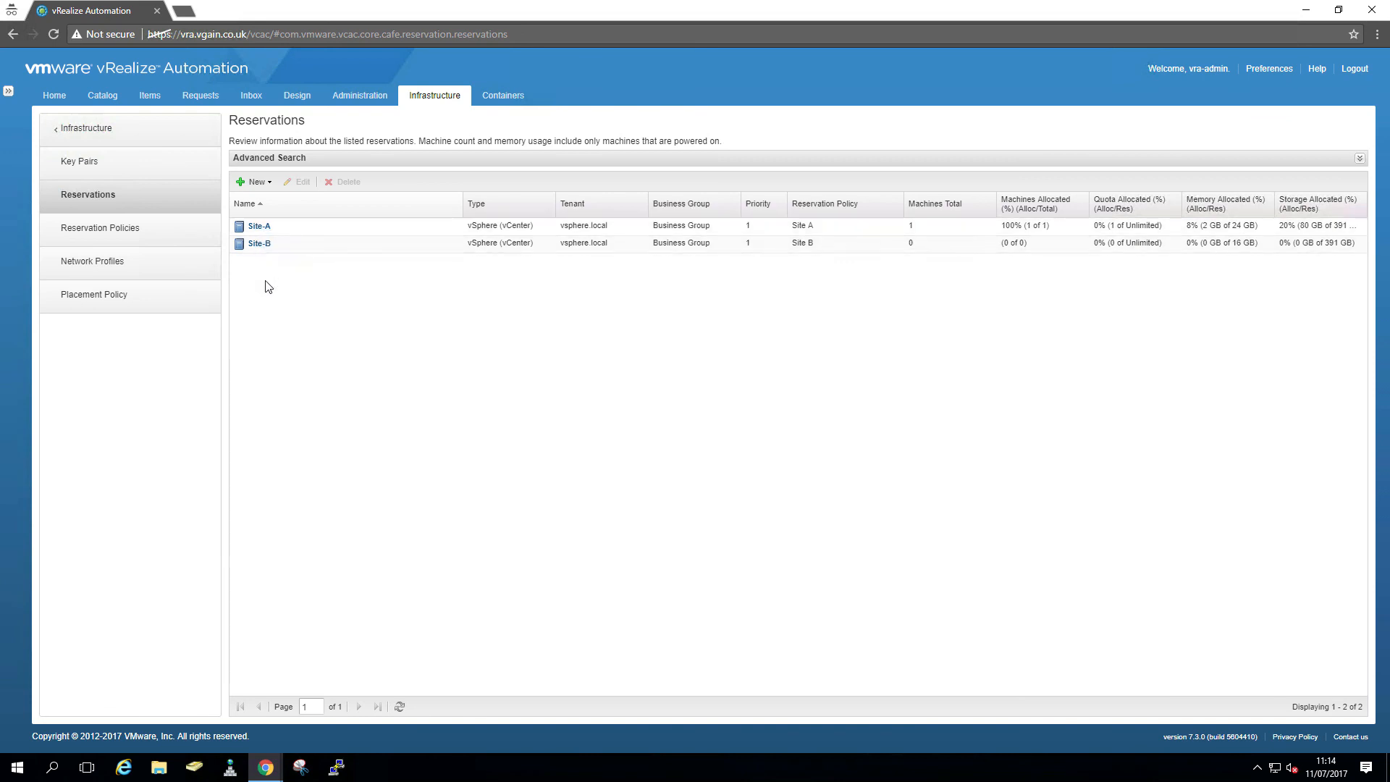
click(265, 769)
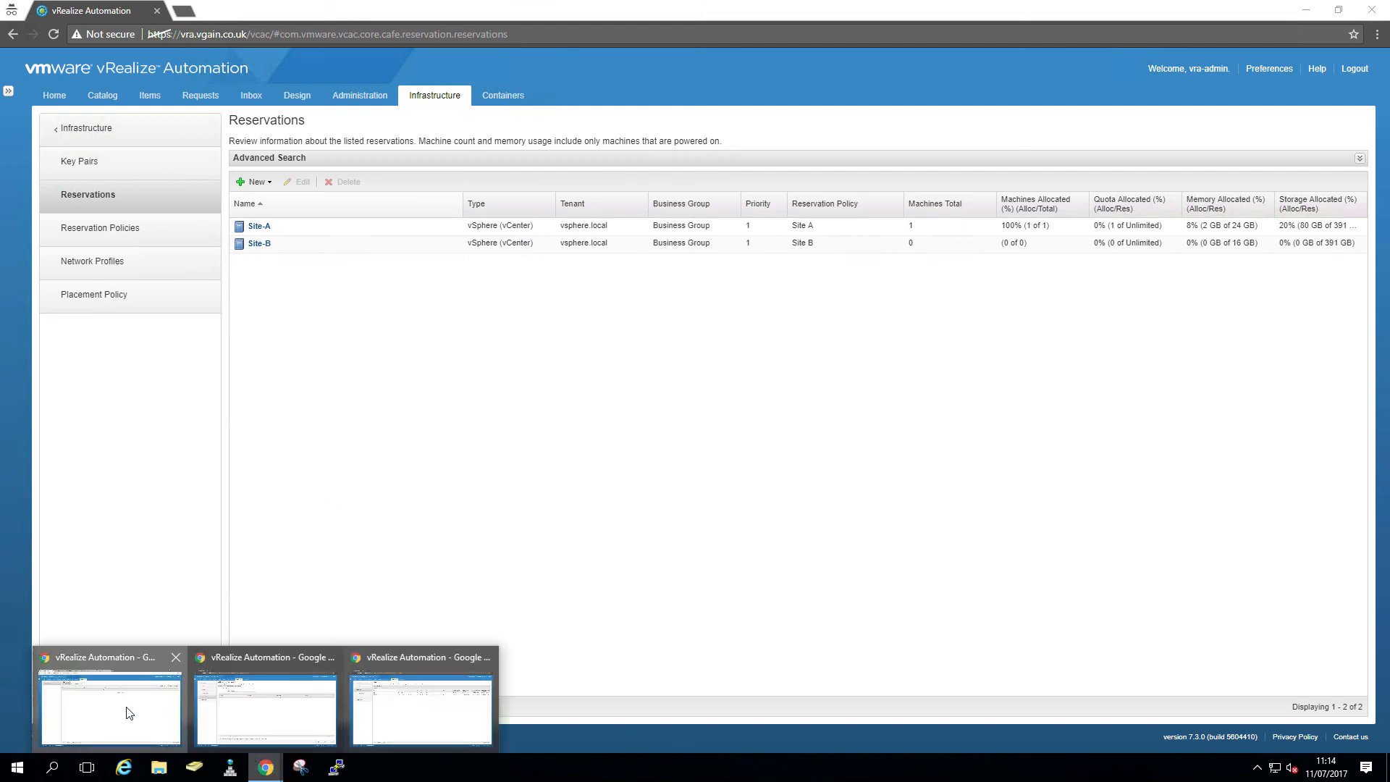
click(129, 714)
- Check vSphere's VMs and Templates view, where the Templates folder holds 3 virtual machines
click(478, 11)
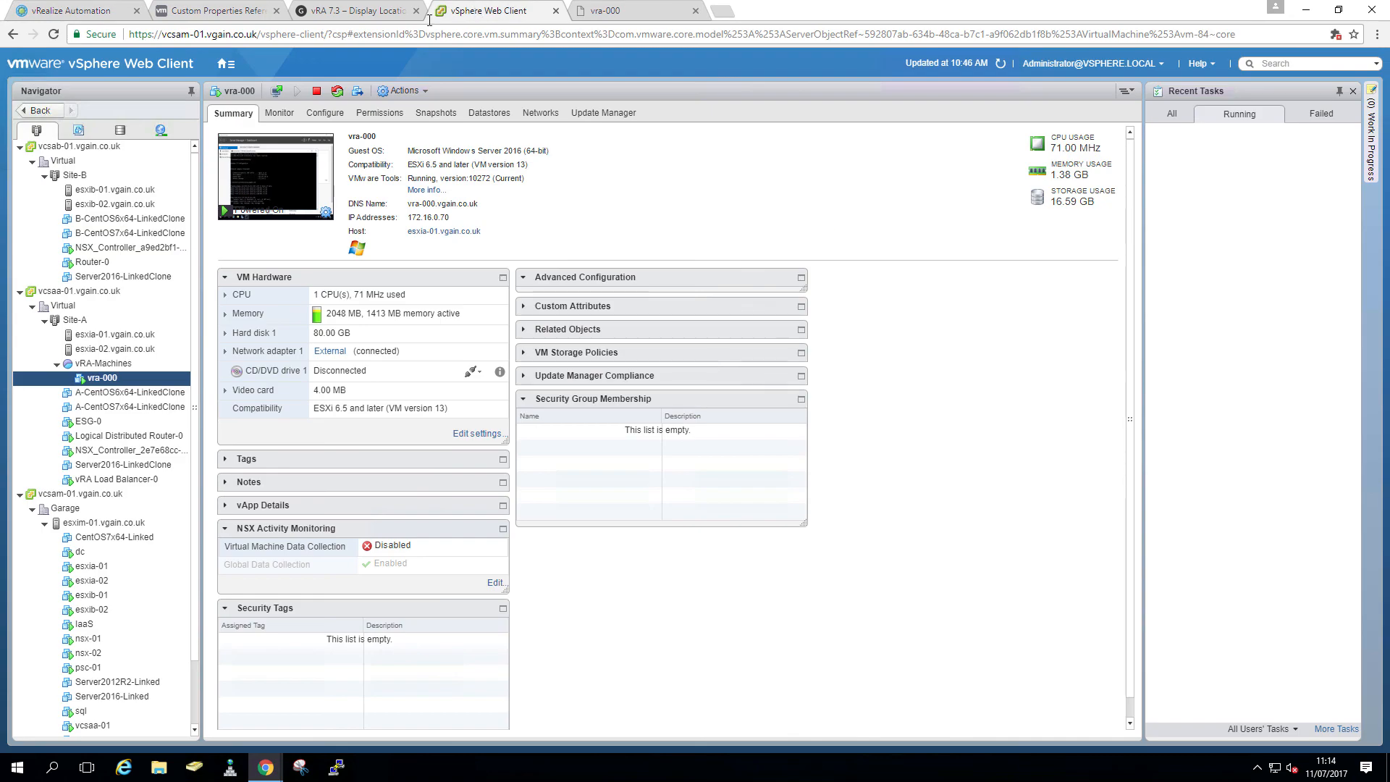
click(78, 129)
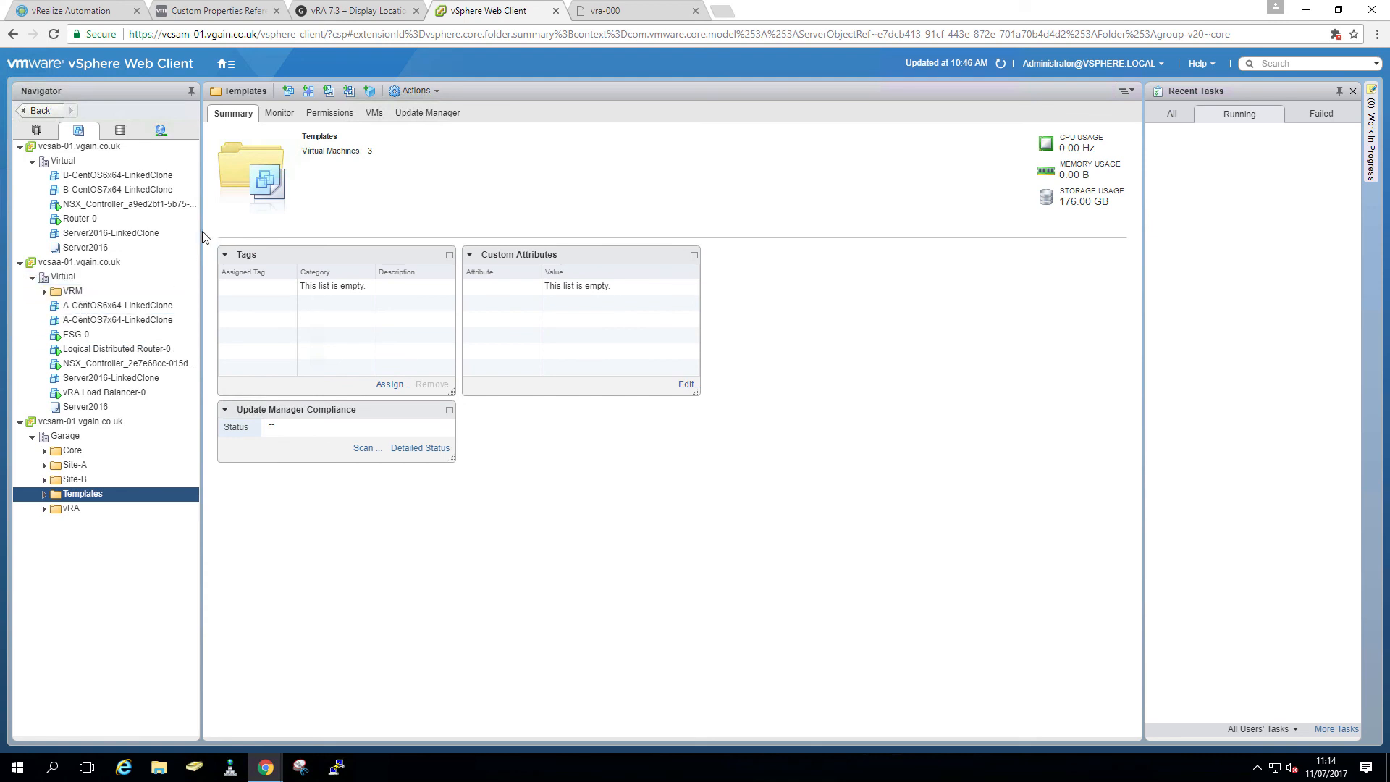
click(92, 16)
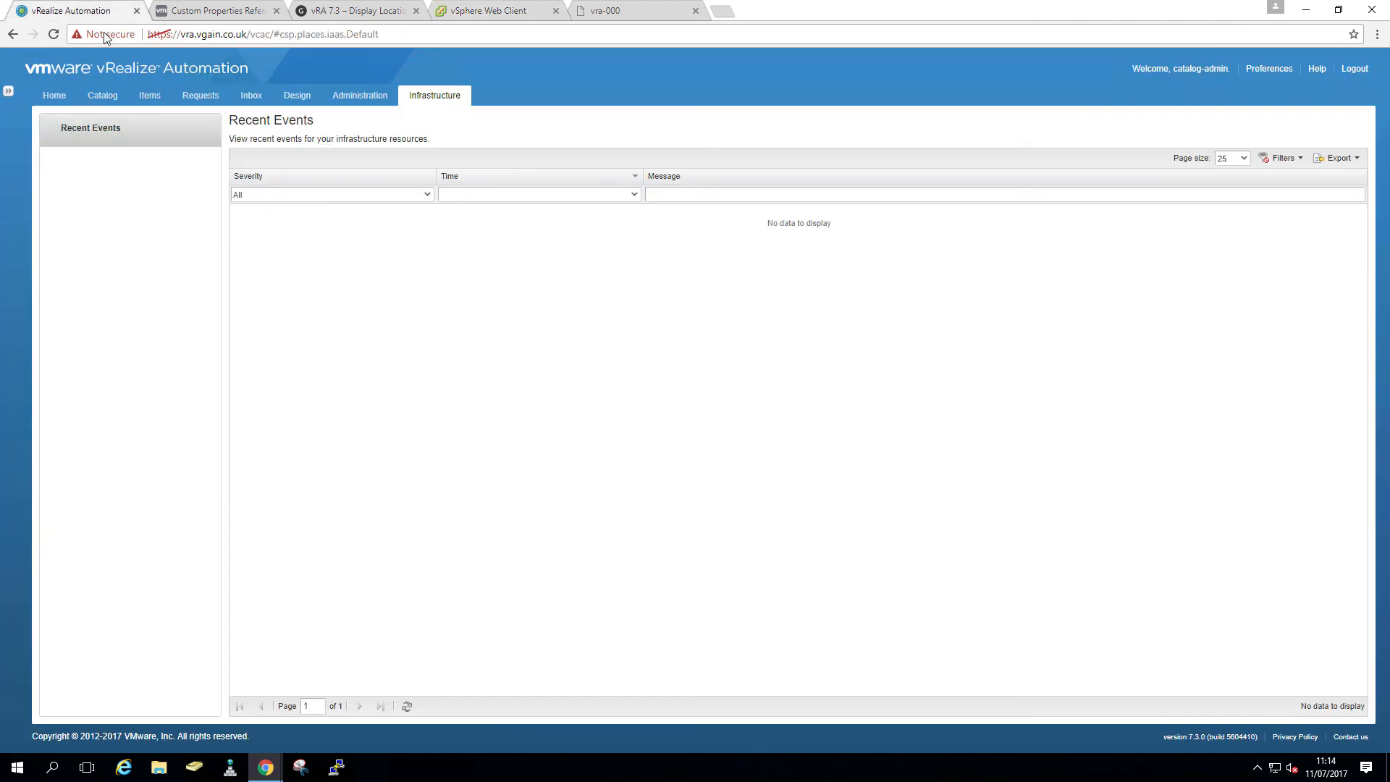
- Inspect the Site-A and Site-B reservations in the admin window, then return to catalog-admin
mouse_move(266, 768)
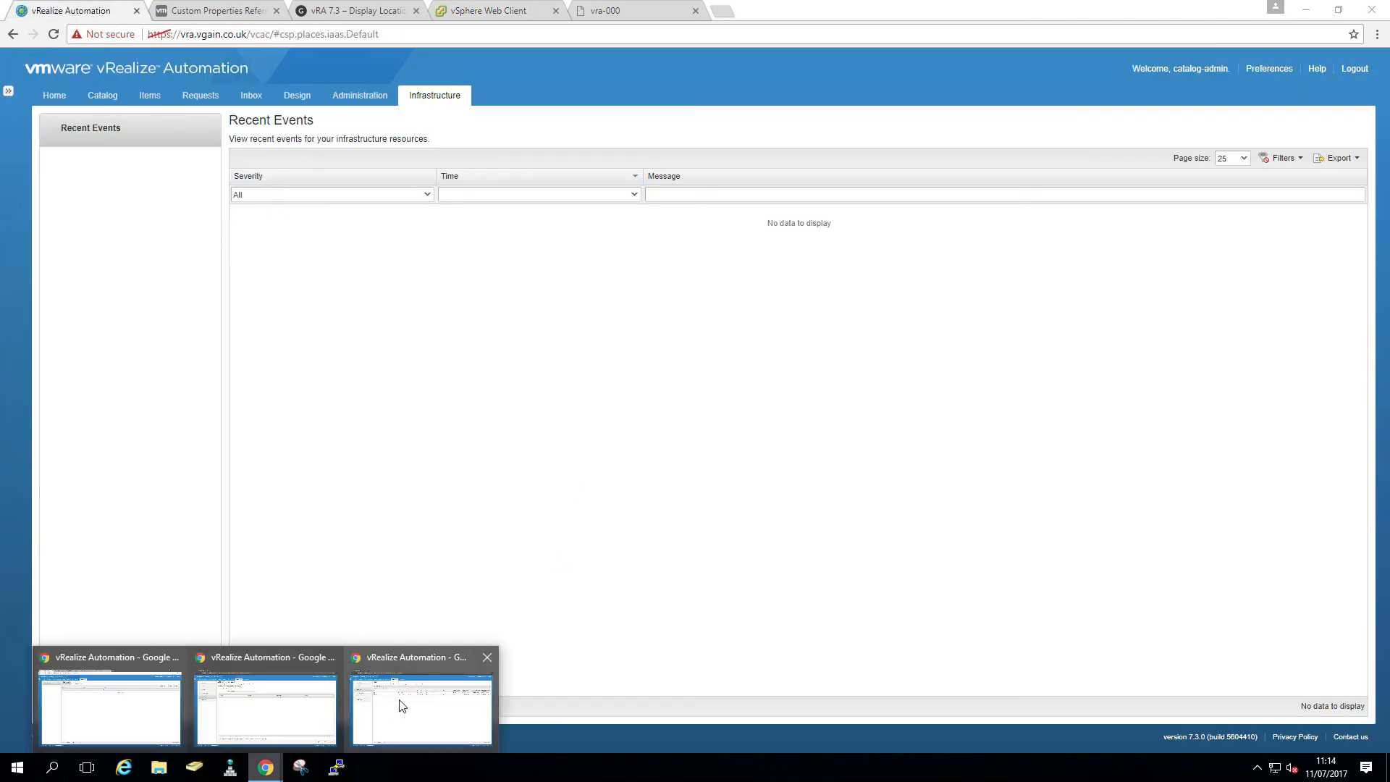
click(388, 702)
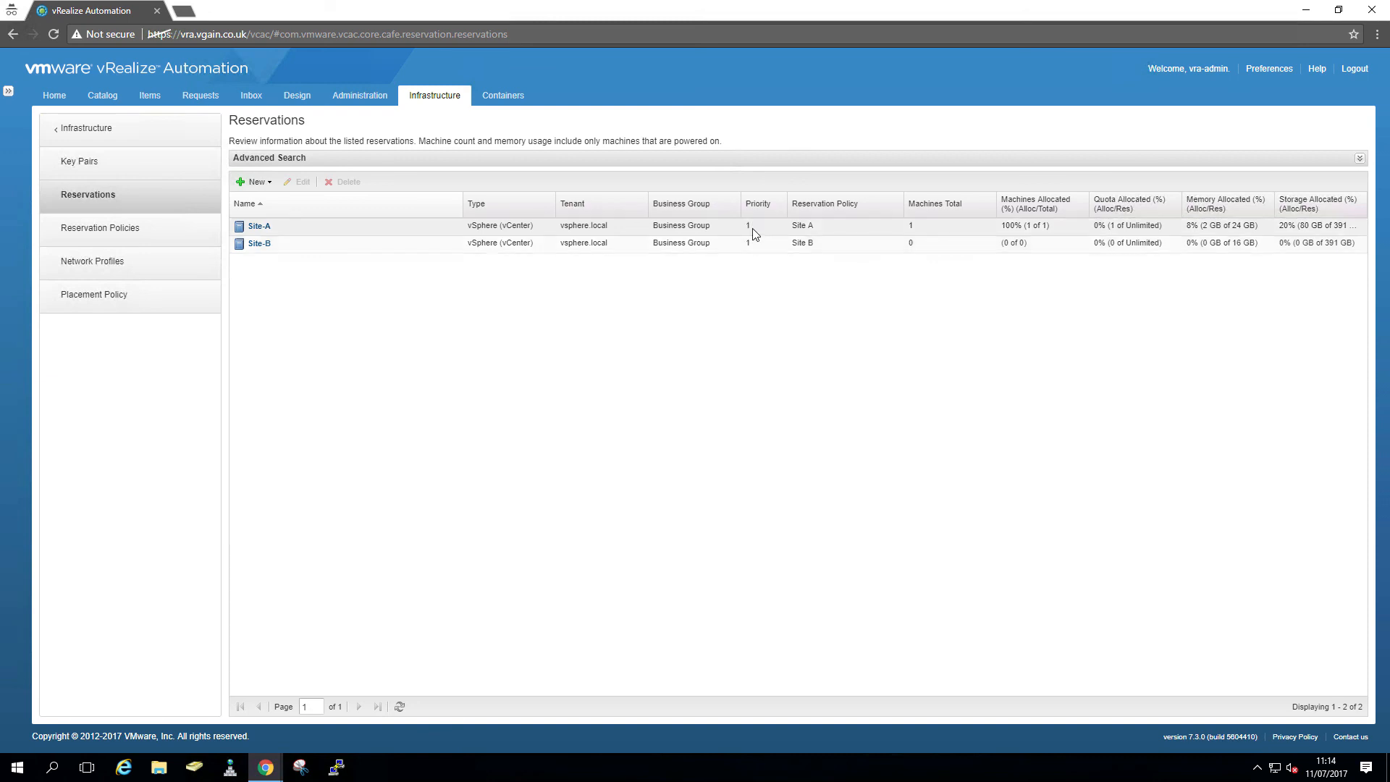
click(918, 230)
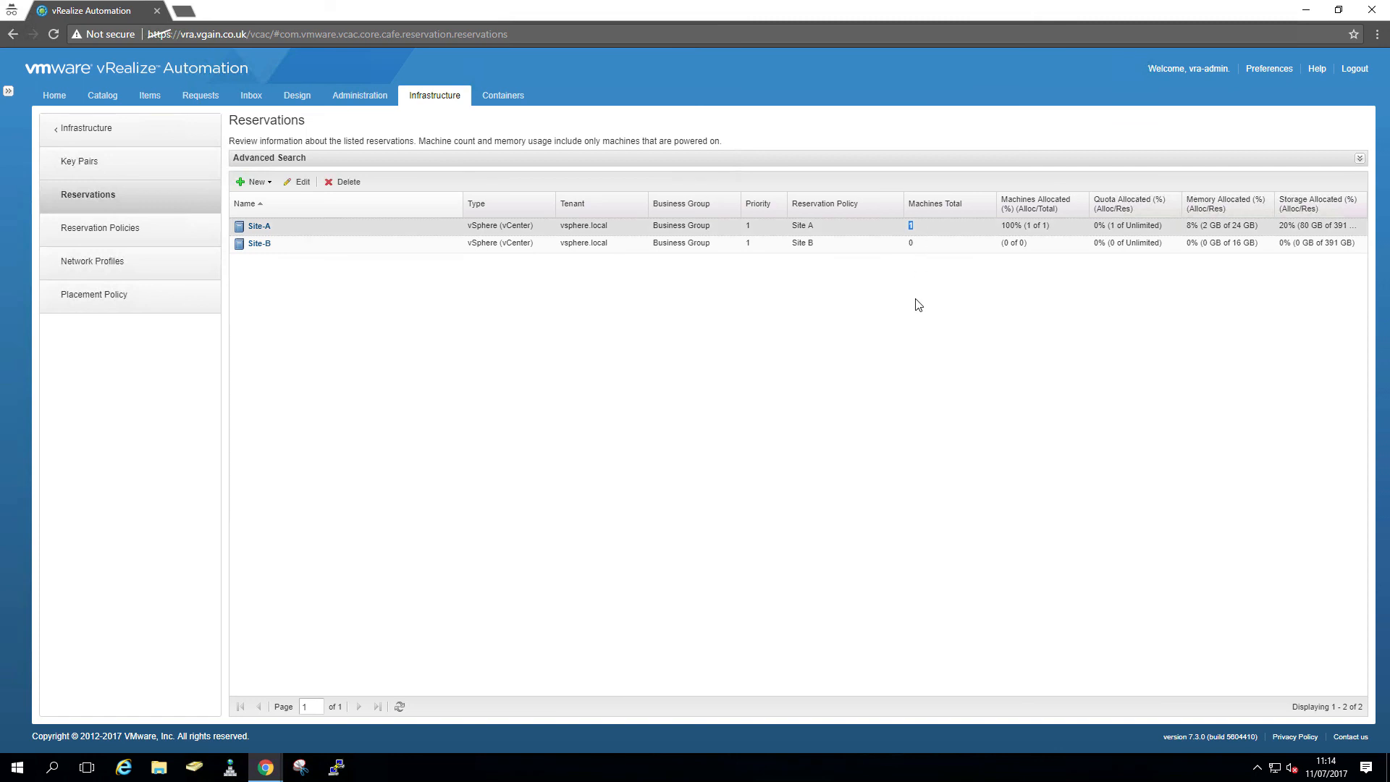
click(918, 248)
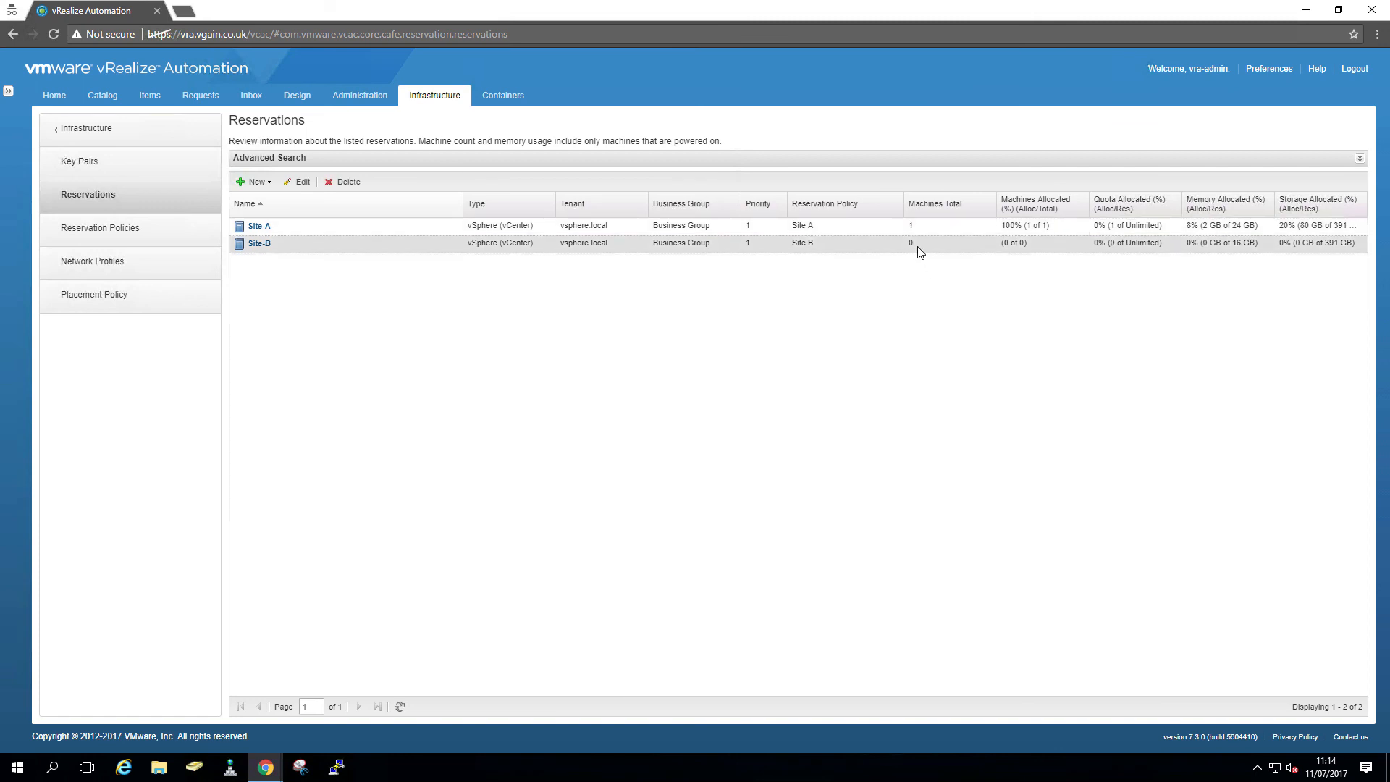
mouse_move(266, 767)
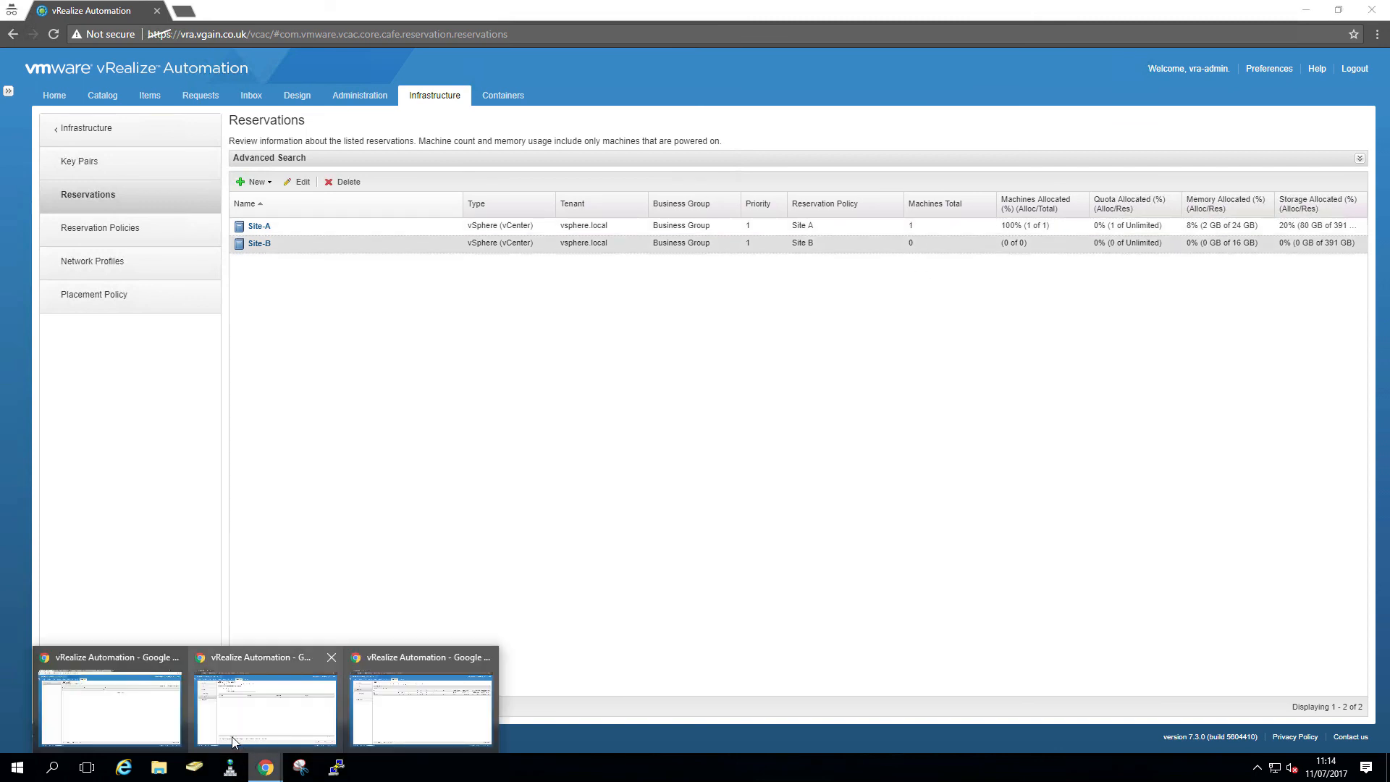
click(130, 717)
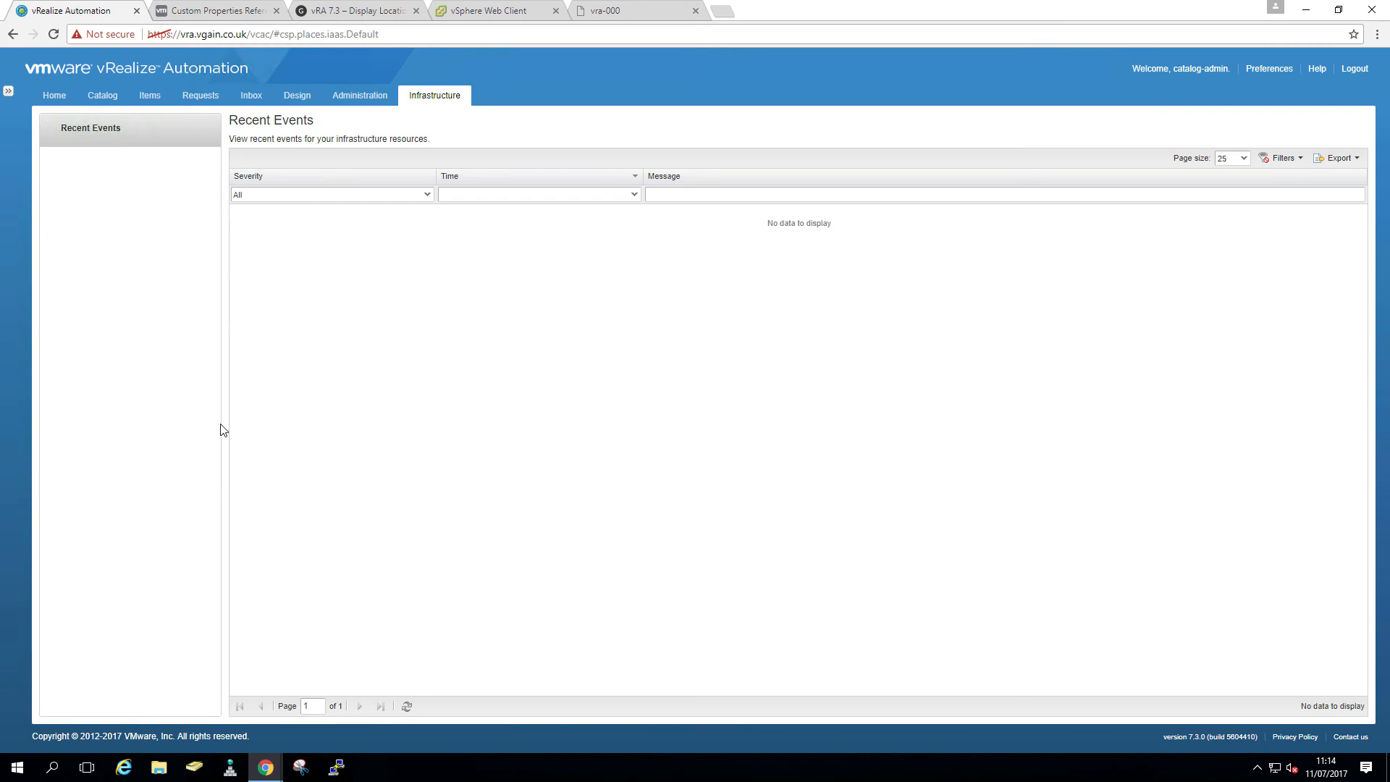
- Reconfirm request 4's missing template A-CentOS6x64-LinkedClone, then open the CentOS blueprint
click(194, 97)
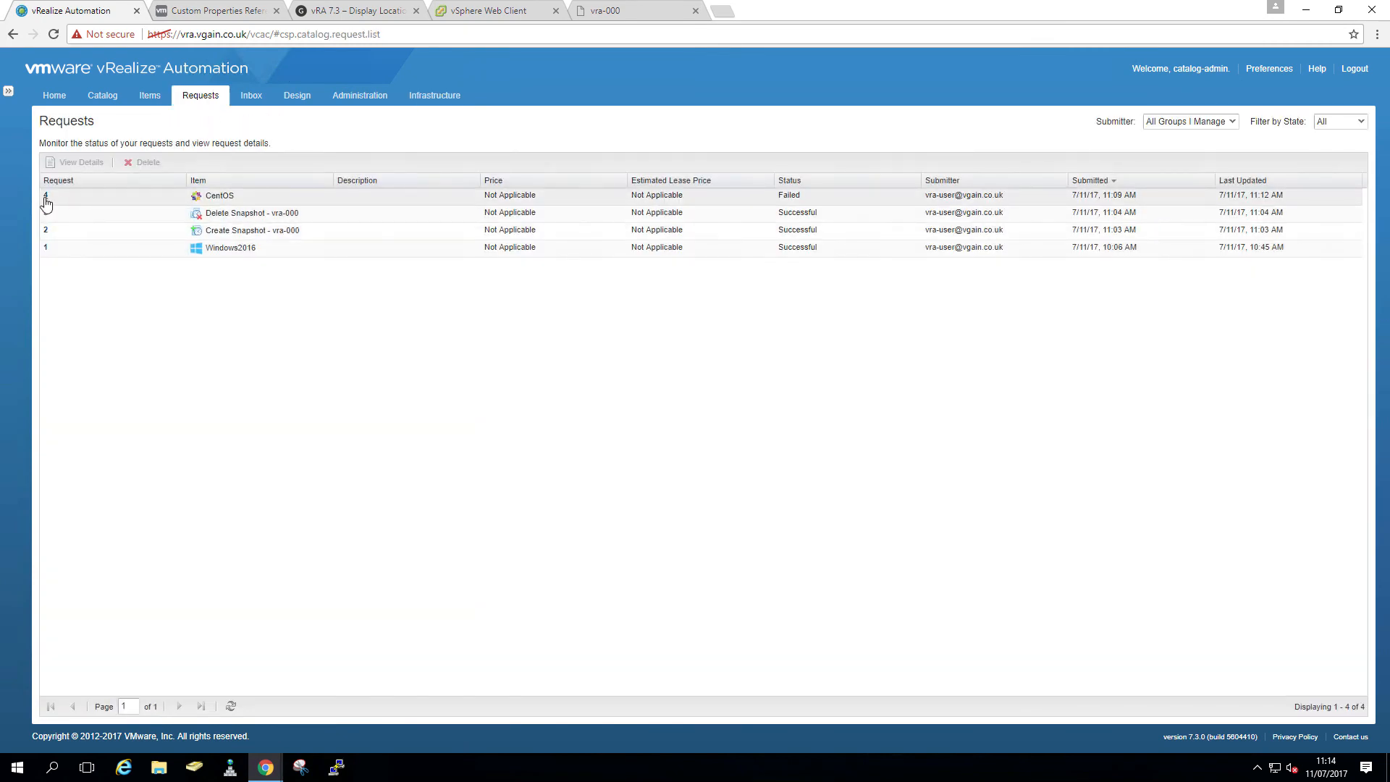
click(44, 200)
click(52, 268)
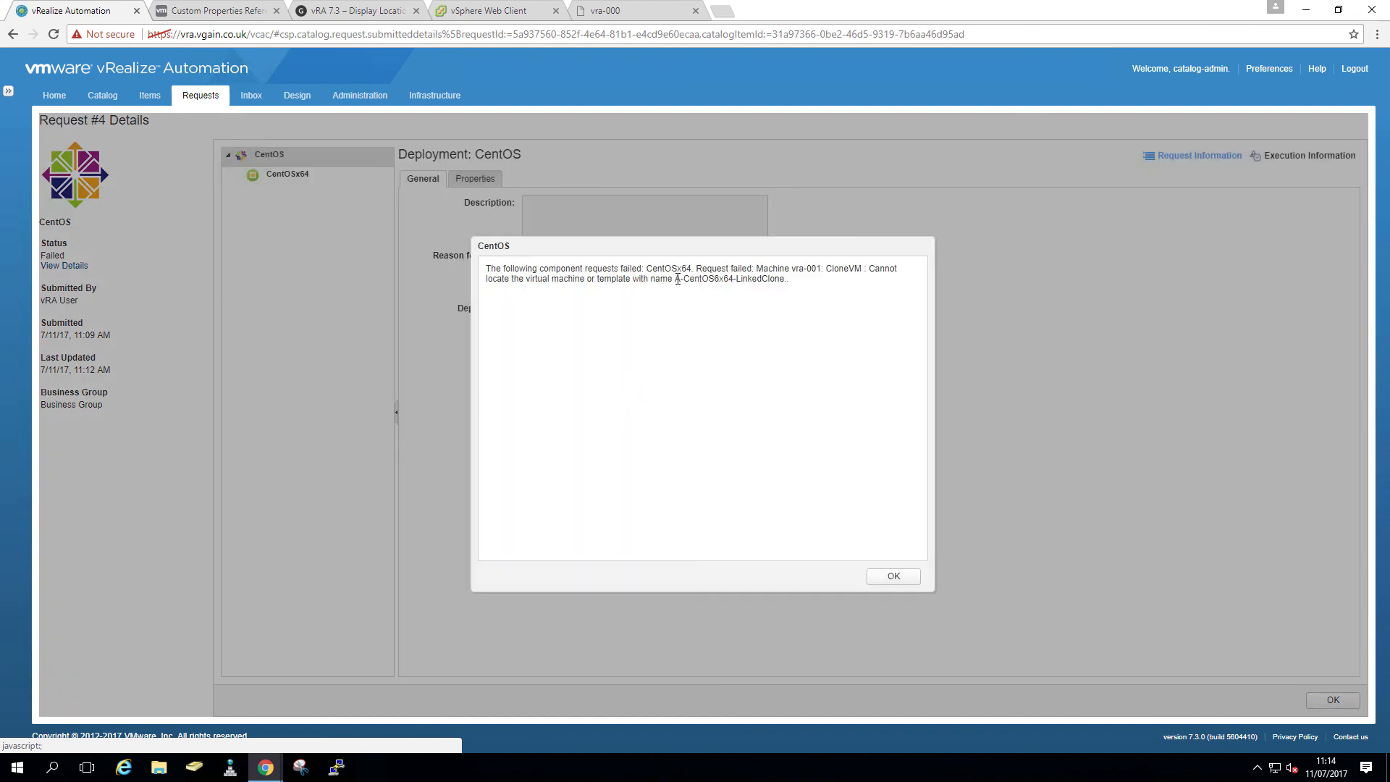
drag(677, 280, 838, 365)
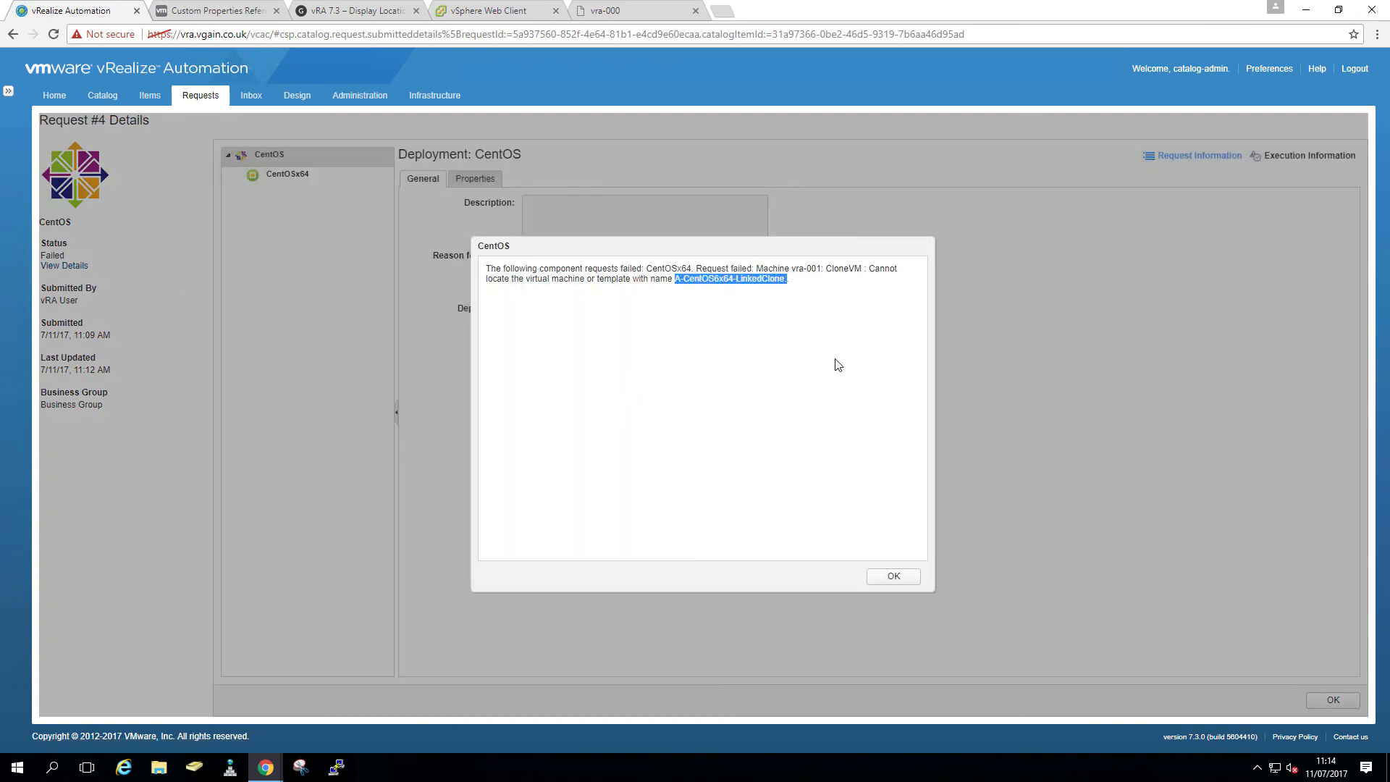
click(911, 581)
click(297, 98)
click(247, 196)
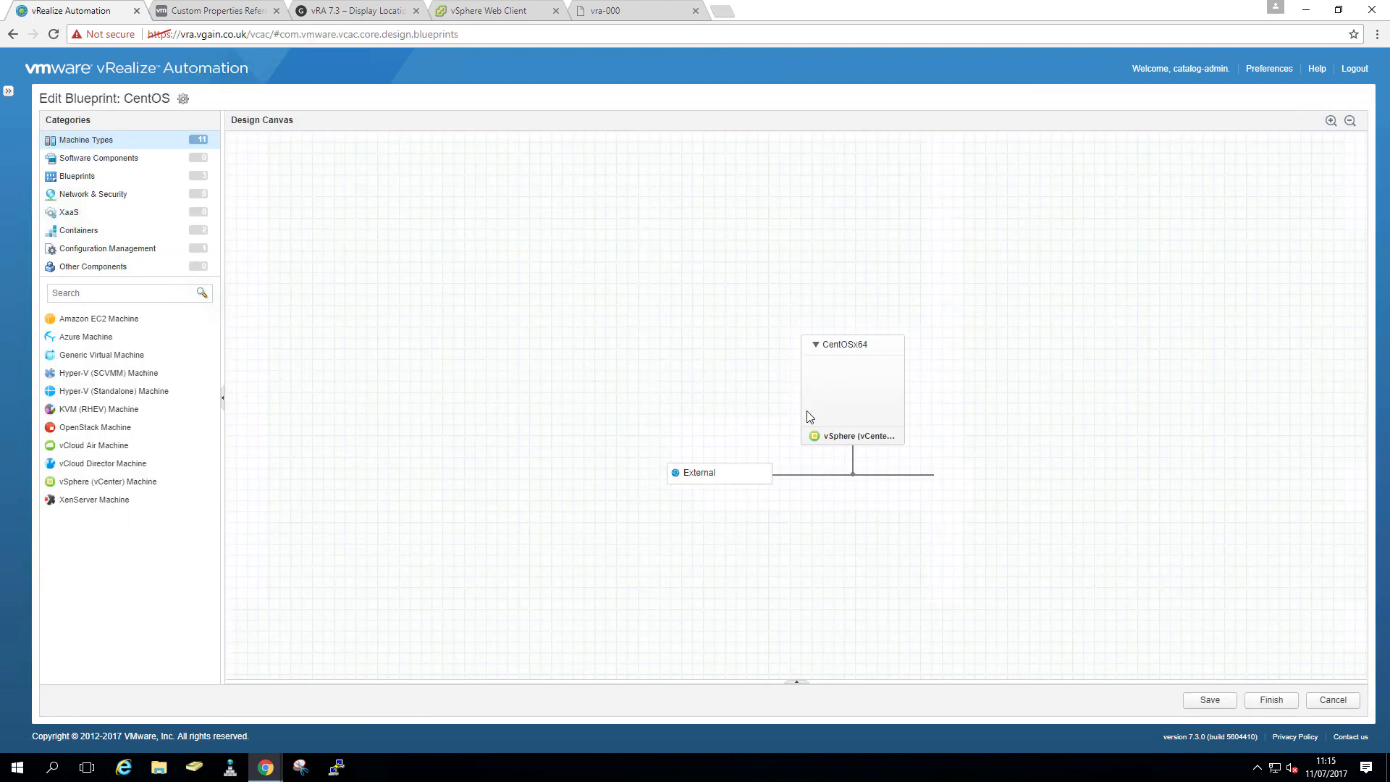
- Set the CentOSx64 machine's reservation policy to Site A and save the CentOS blueprint
click(876, 373)
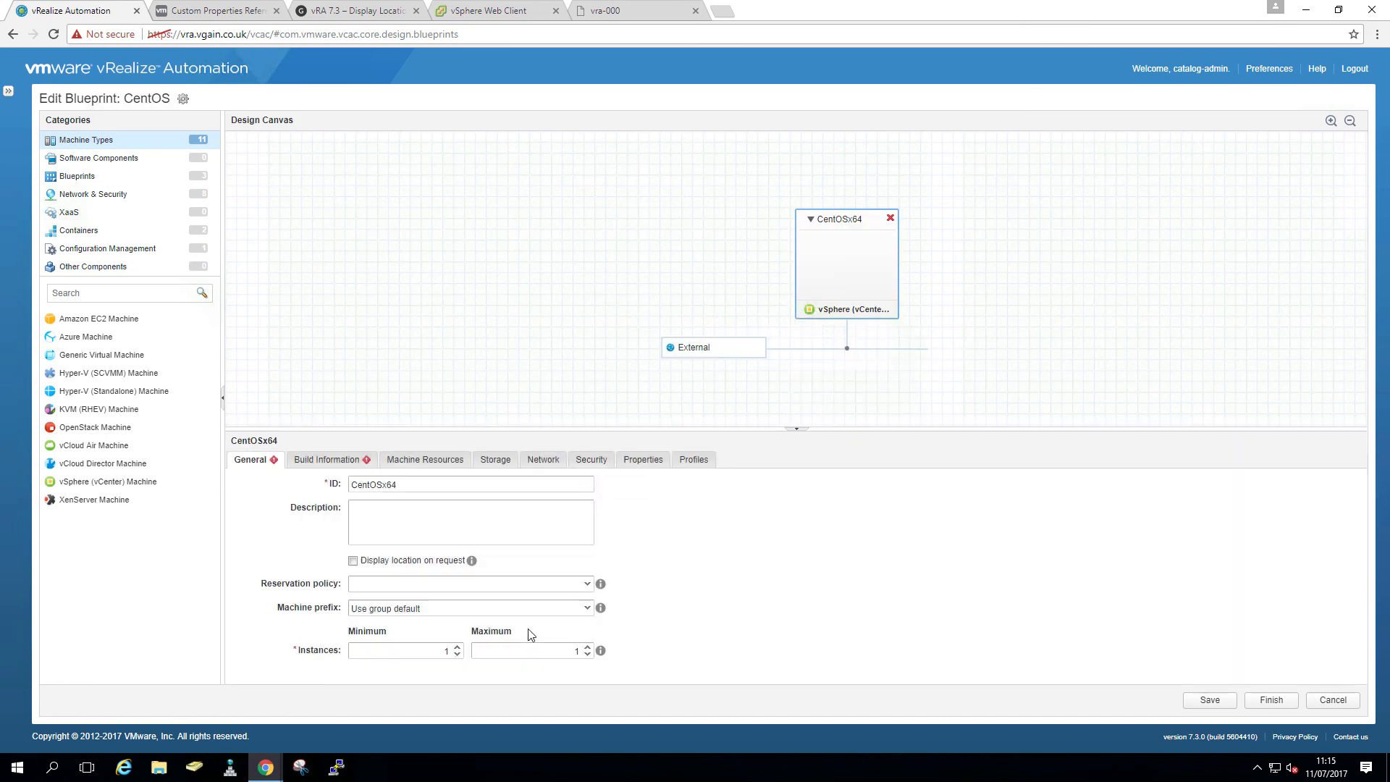
click(583, 584)
click(494, 613)
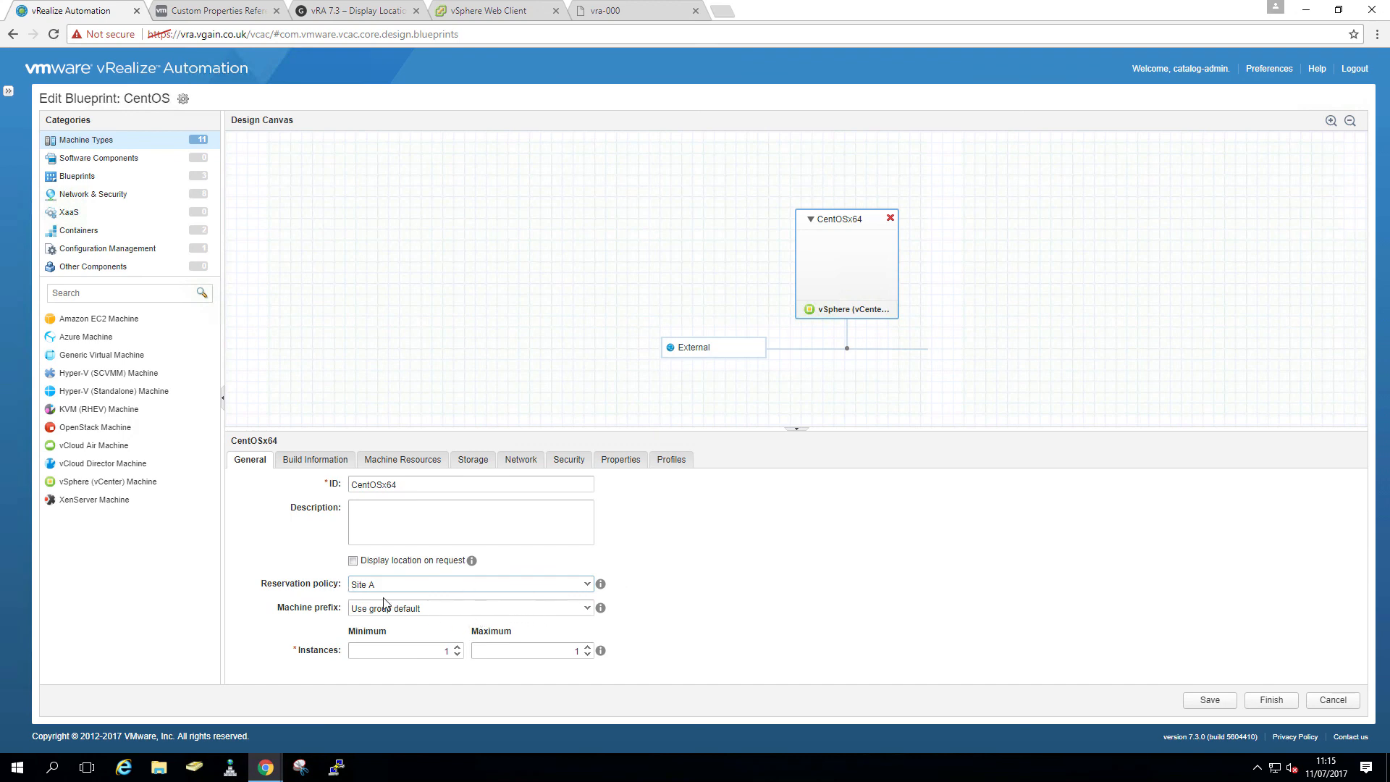
click(380, 461)
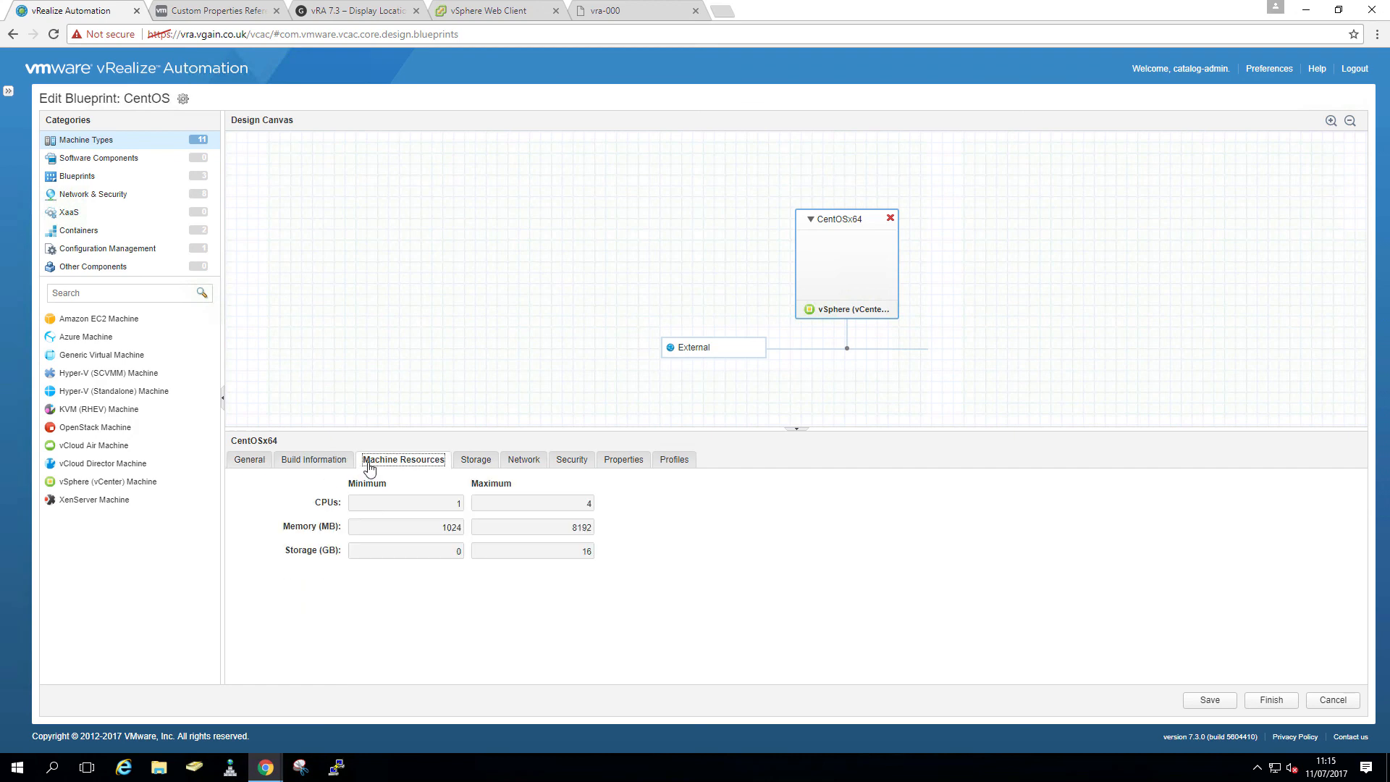
click(313, 461)
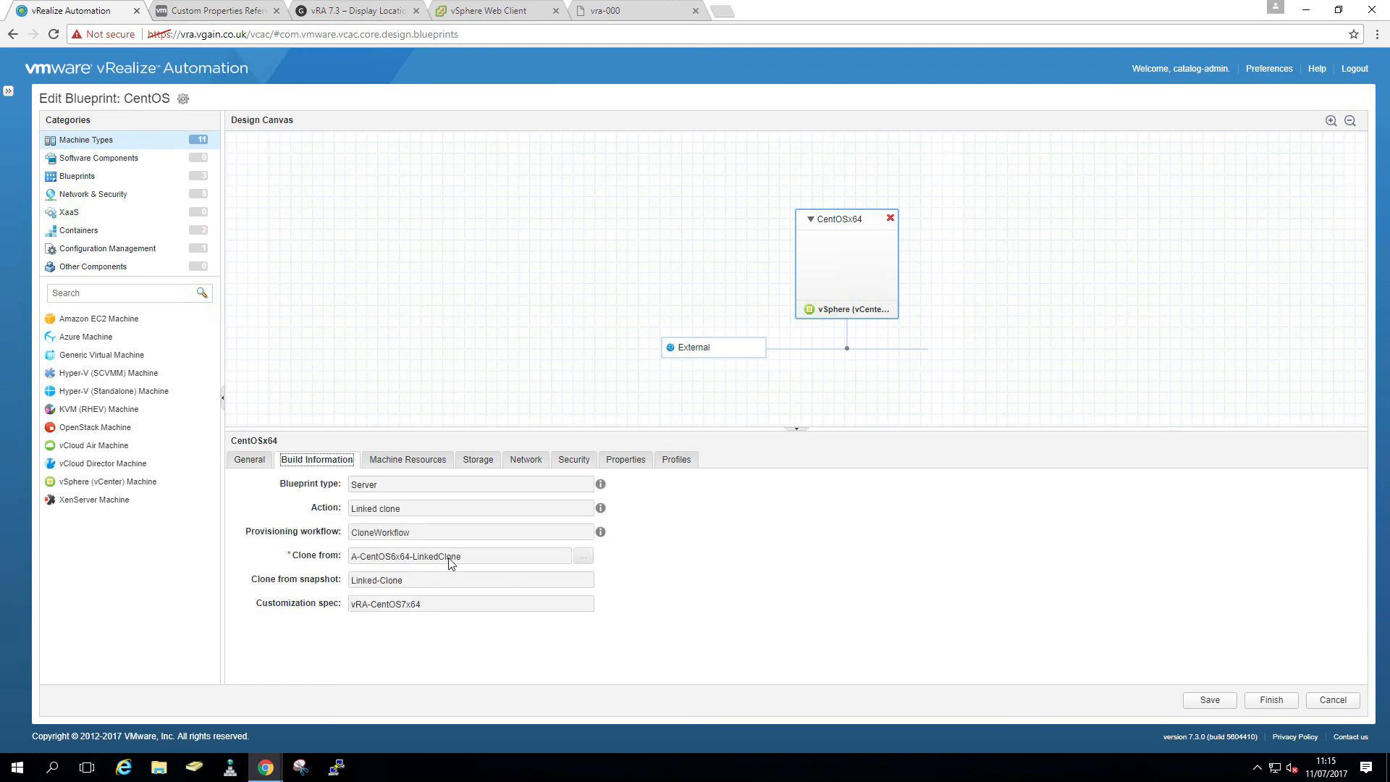
click(253, 461)
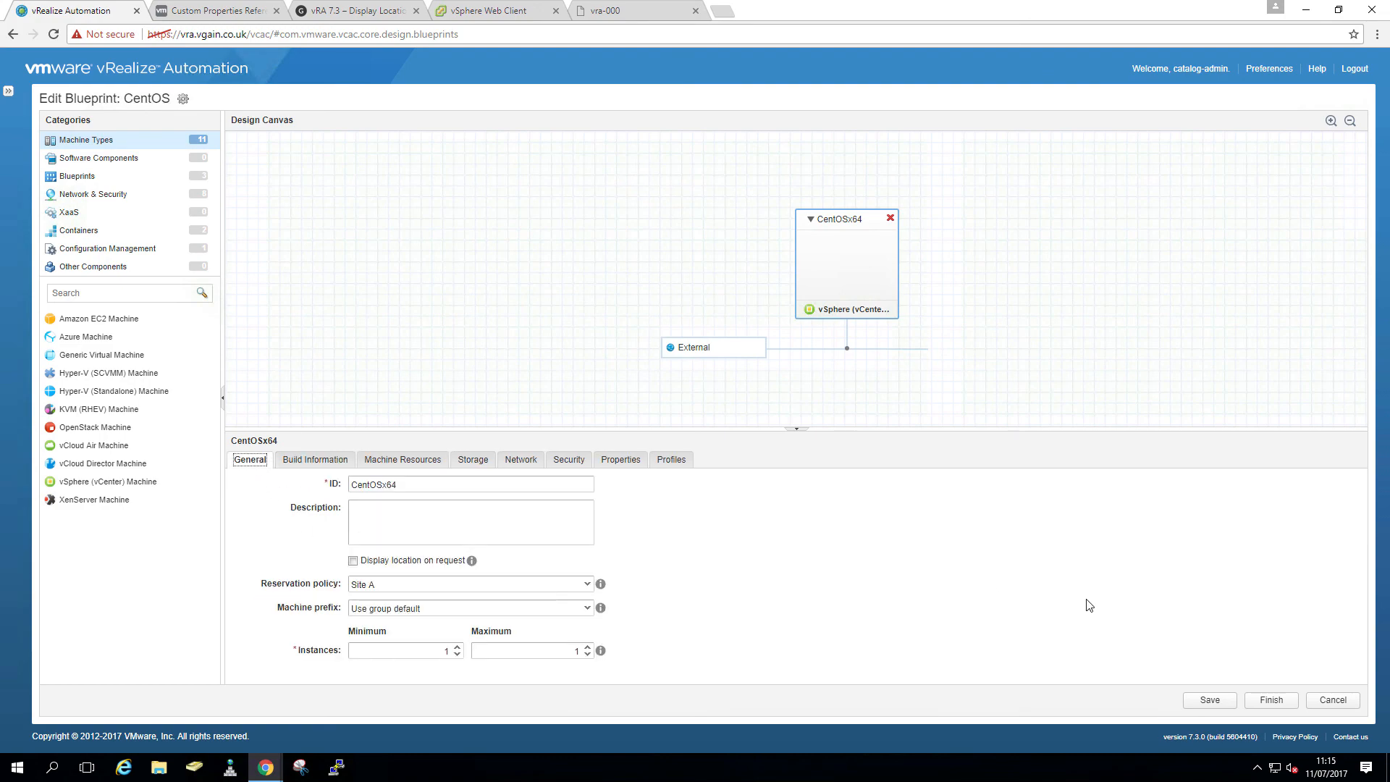
click(1268, 700)
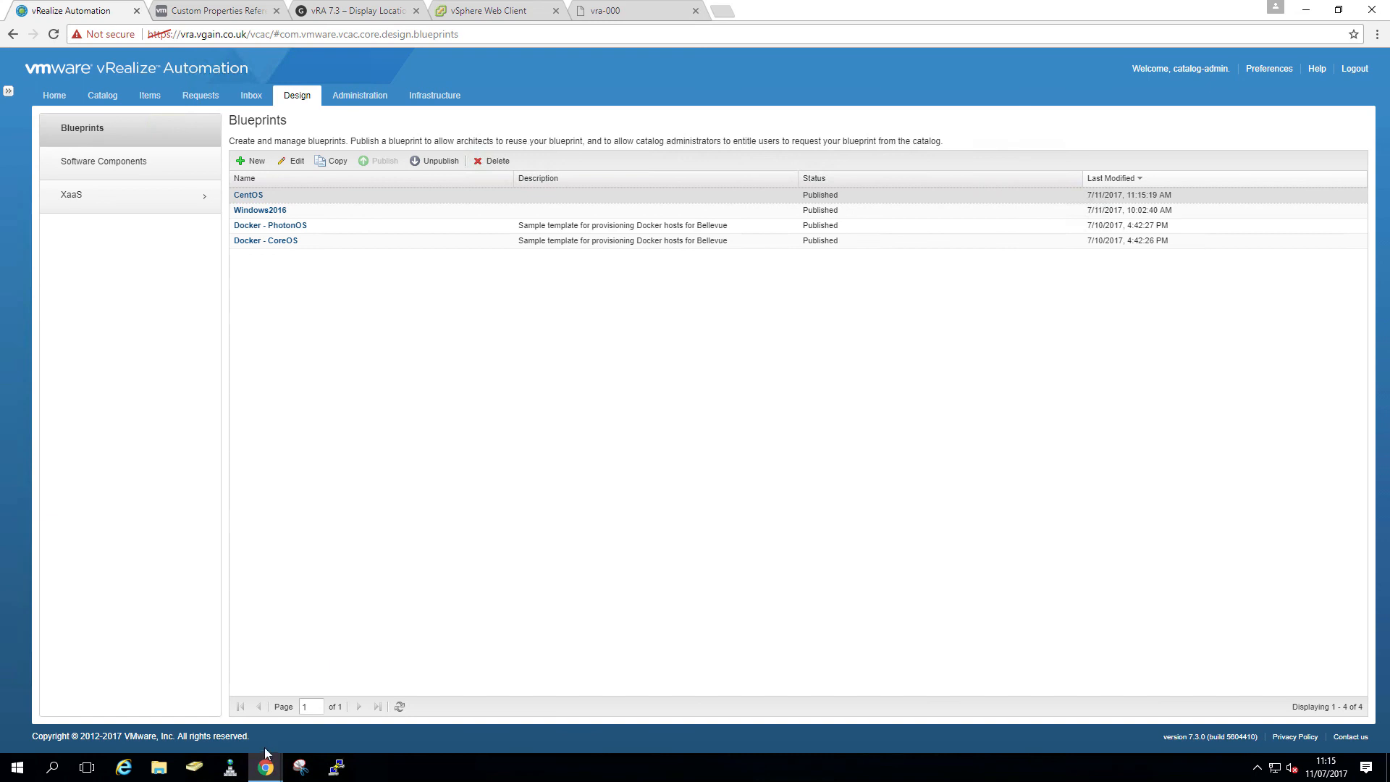
- Sign out of the administrator session and sign back in as the end user
mouse_move(267, 769)
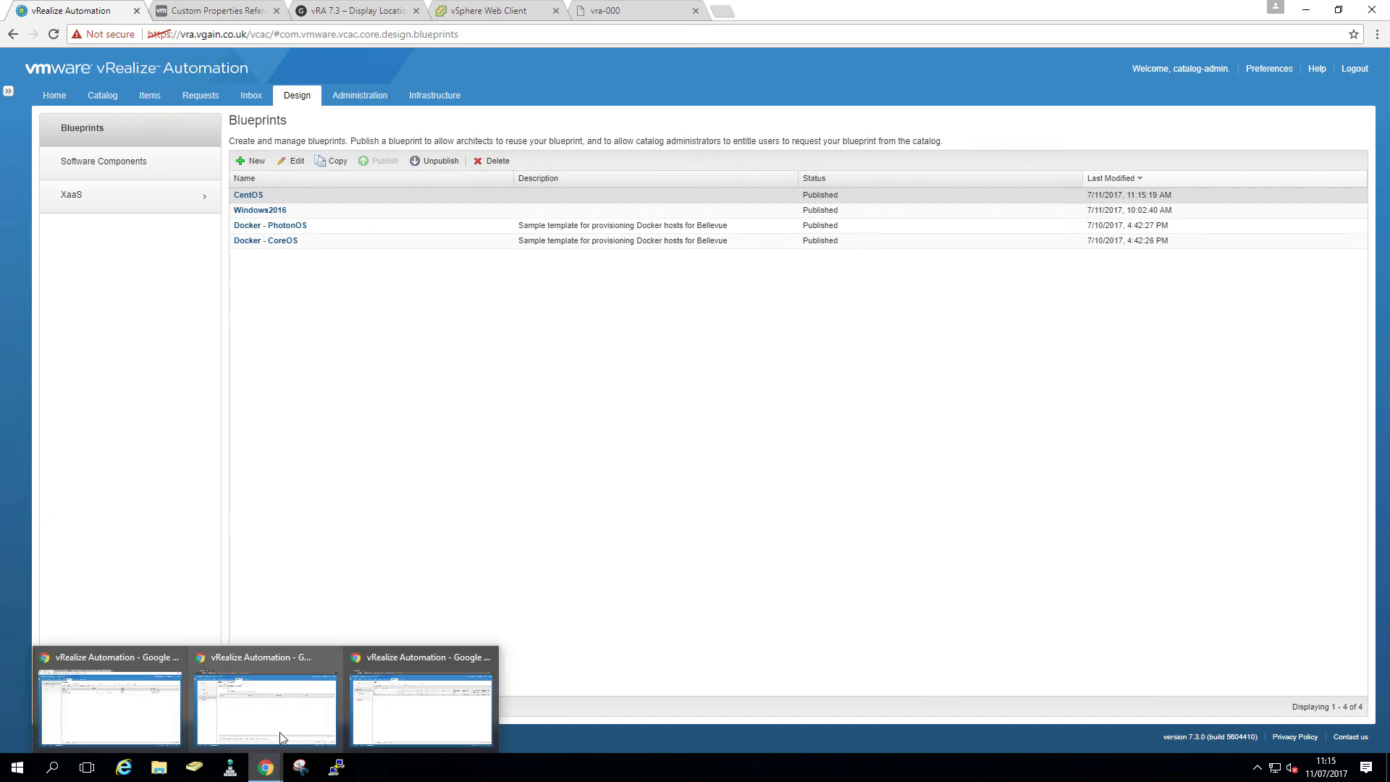
click(278, 739)
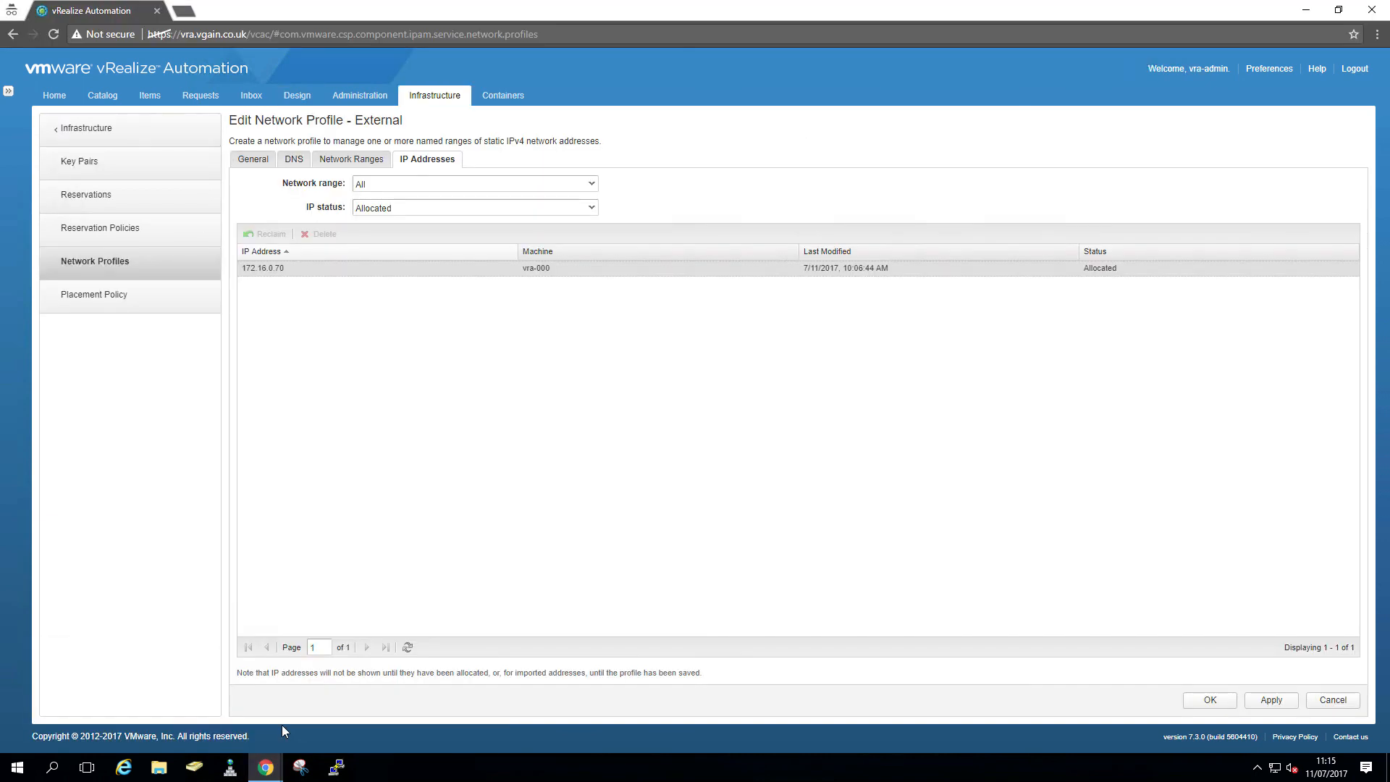
click(1353, 72)
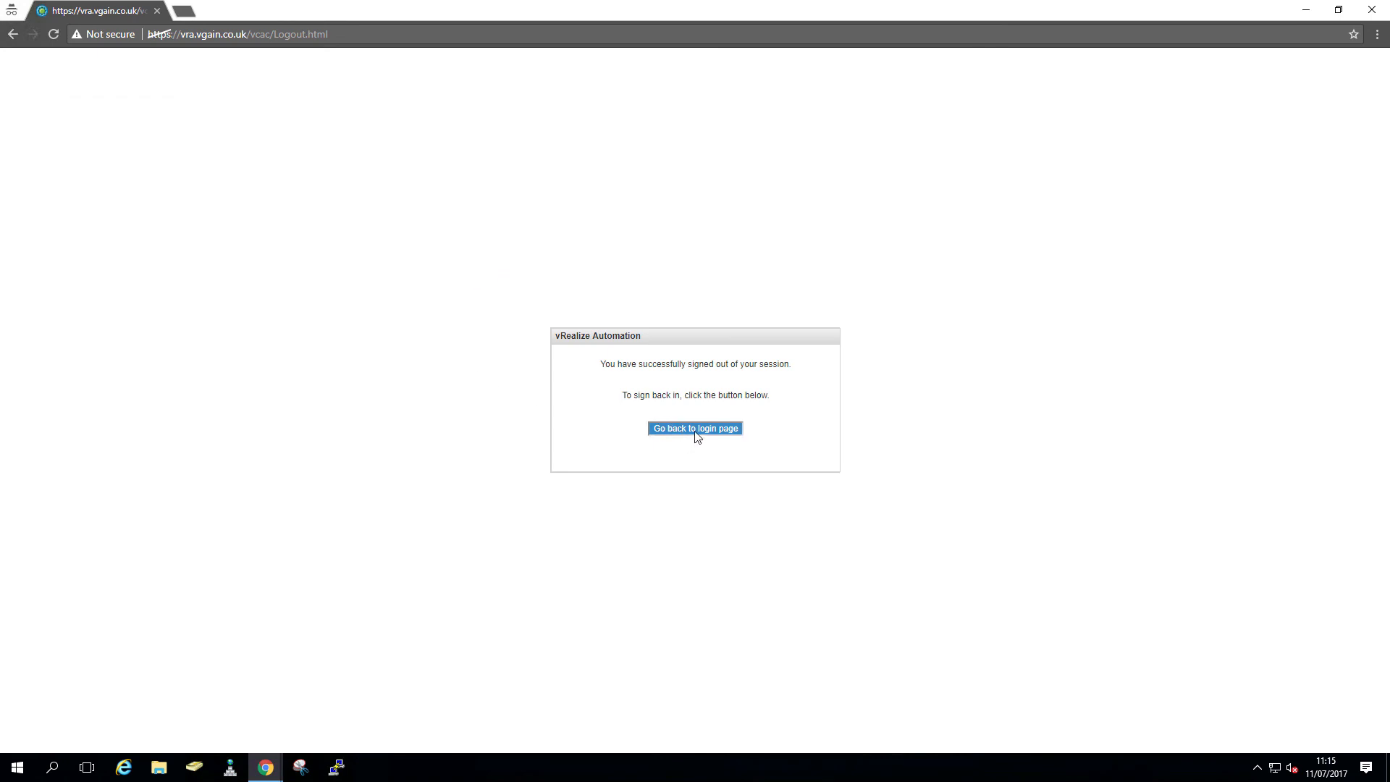
click(697, 434)
text(vra-)
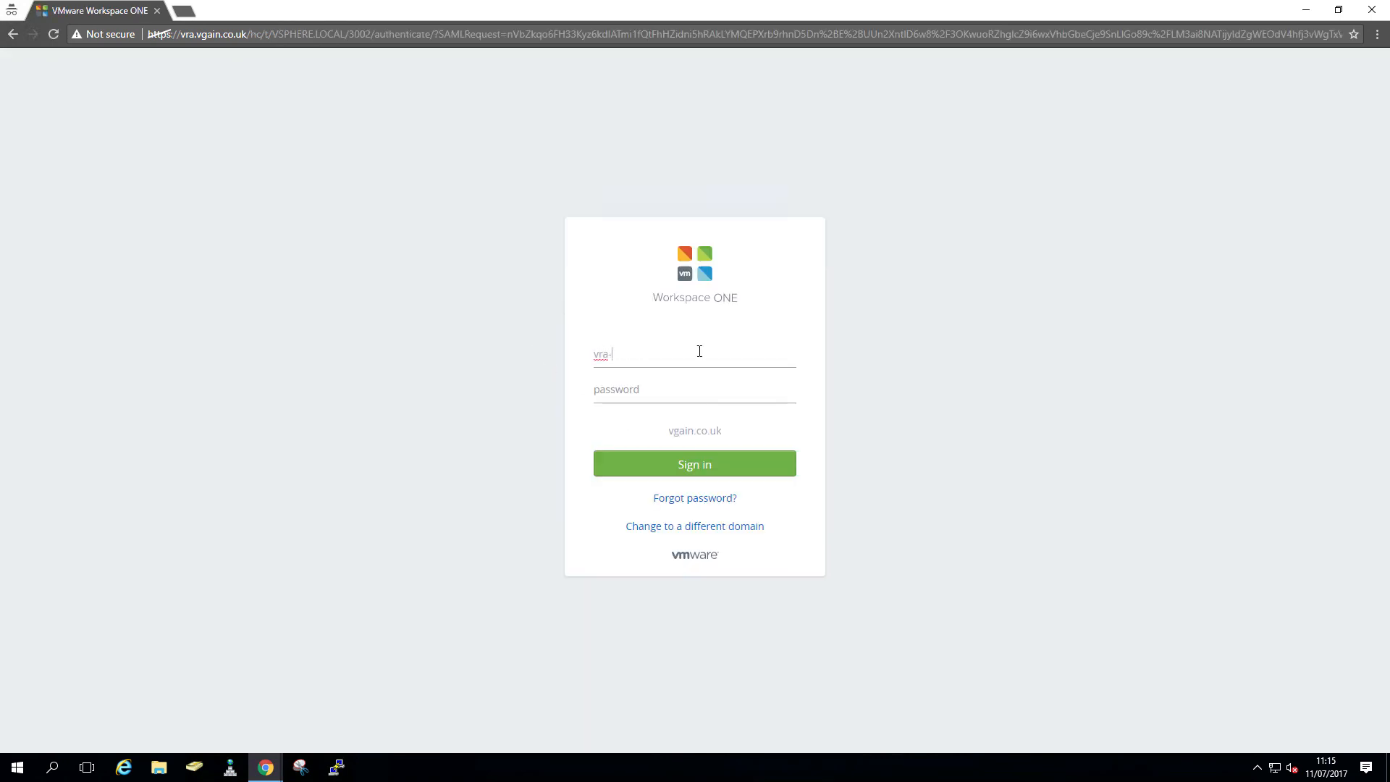
text(*****)
key(Return)
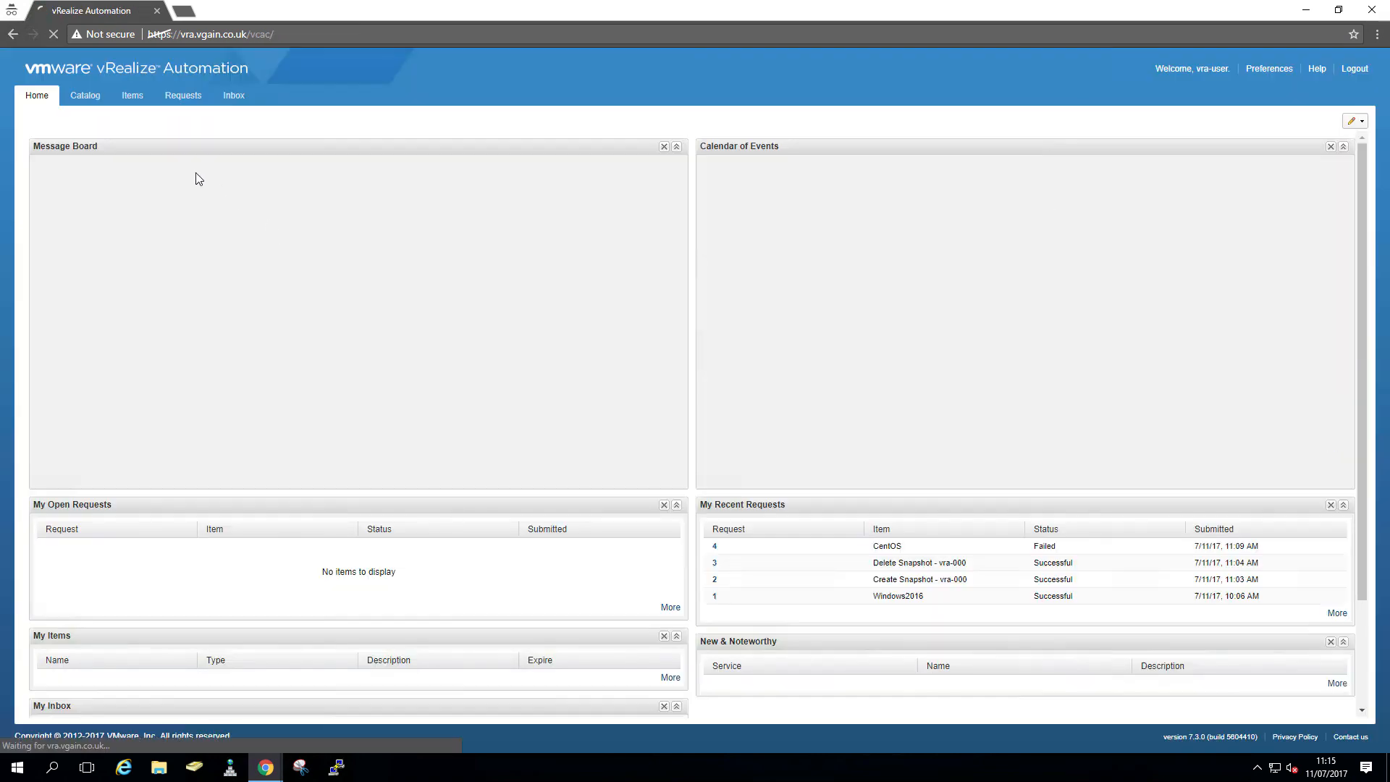
- Request the CentOS catalog item with its default settings and check the Requests list
click(85, 101)
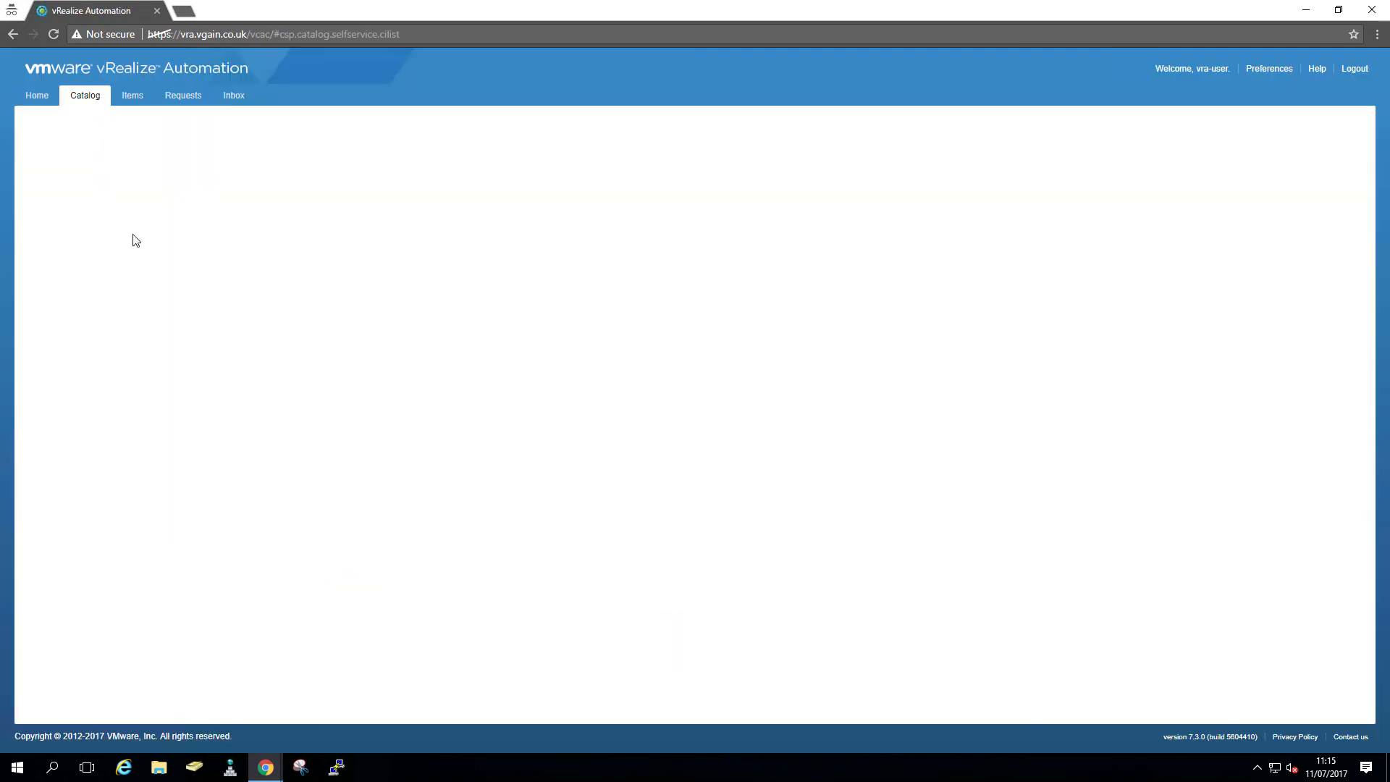
click(370, 263)
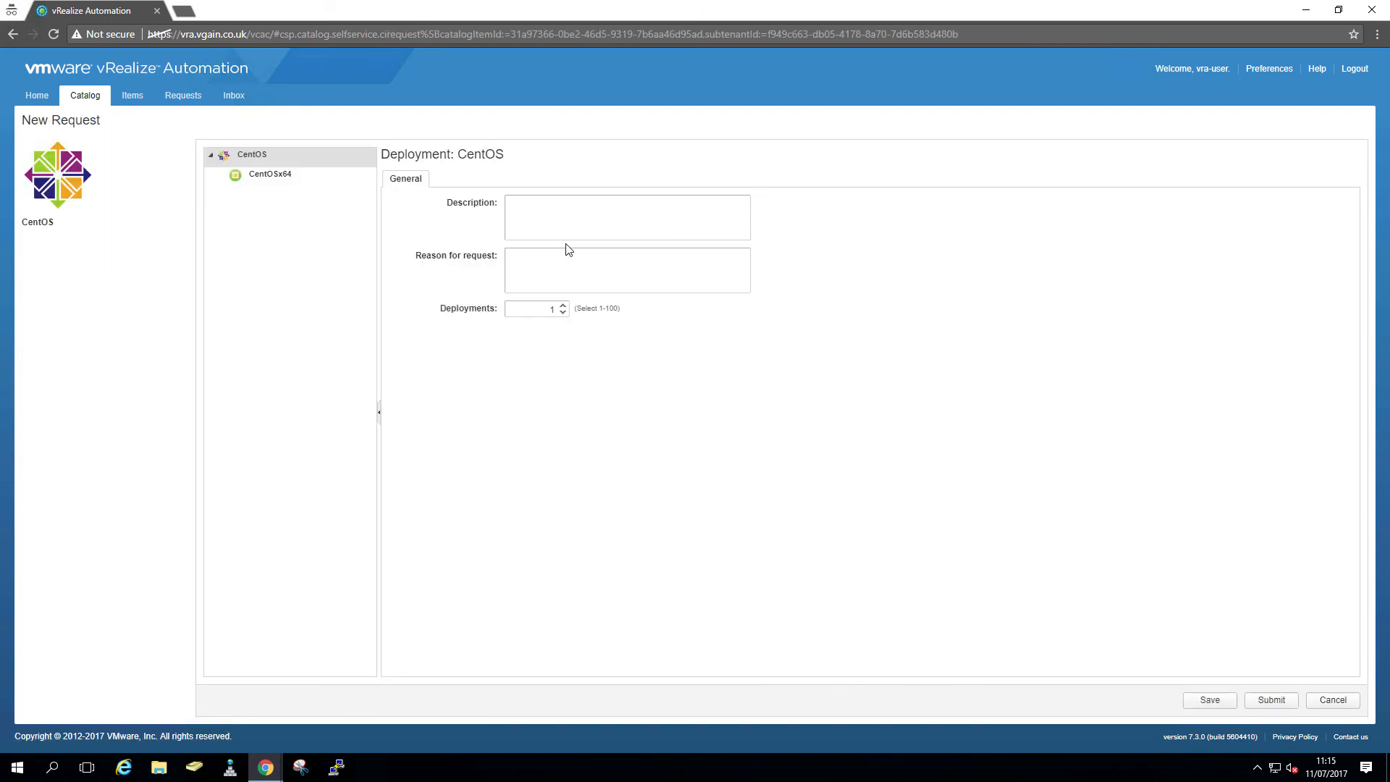
click(268, 183)
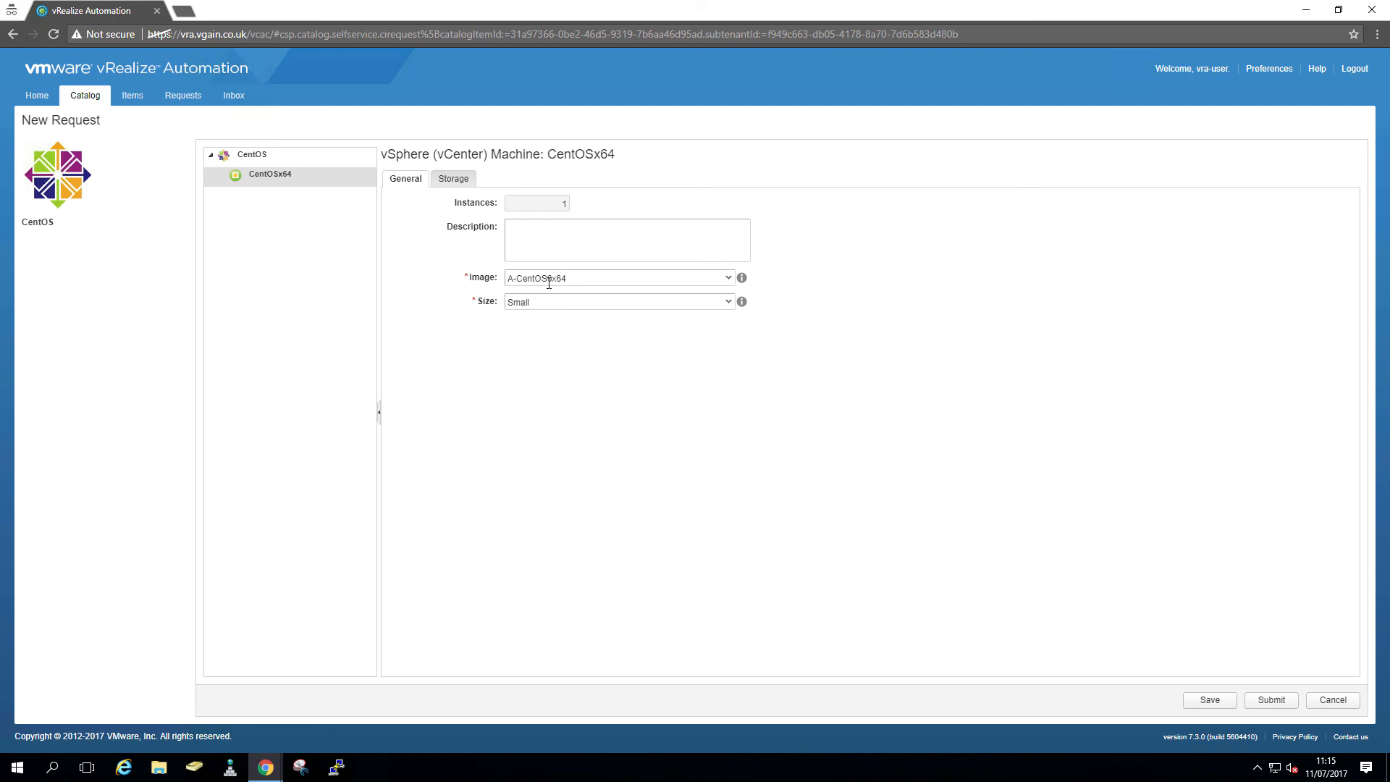
click(1272, 701)
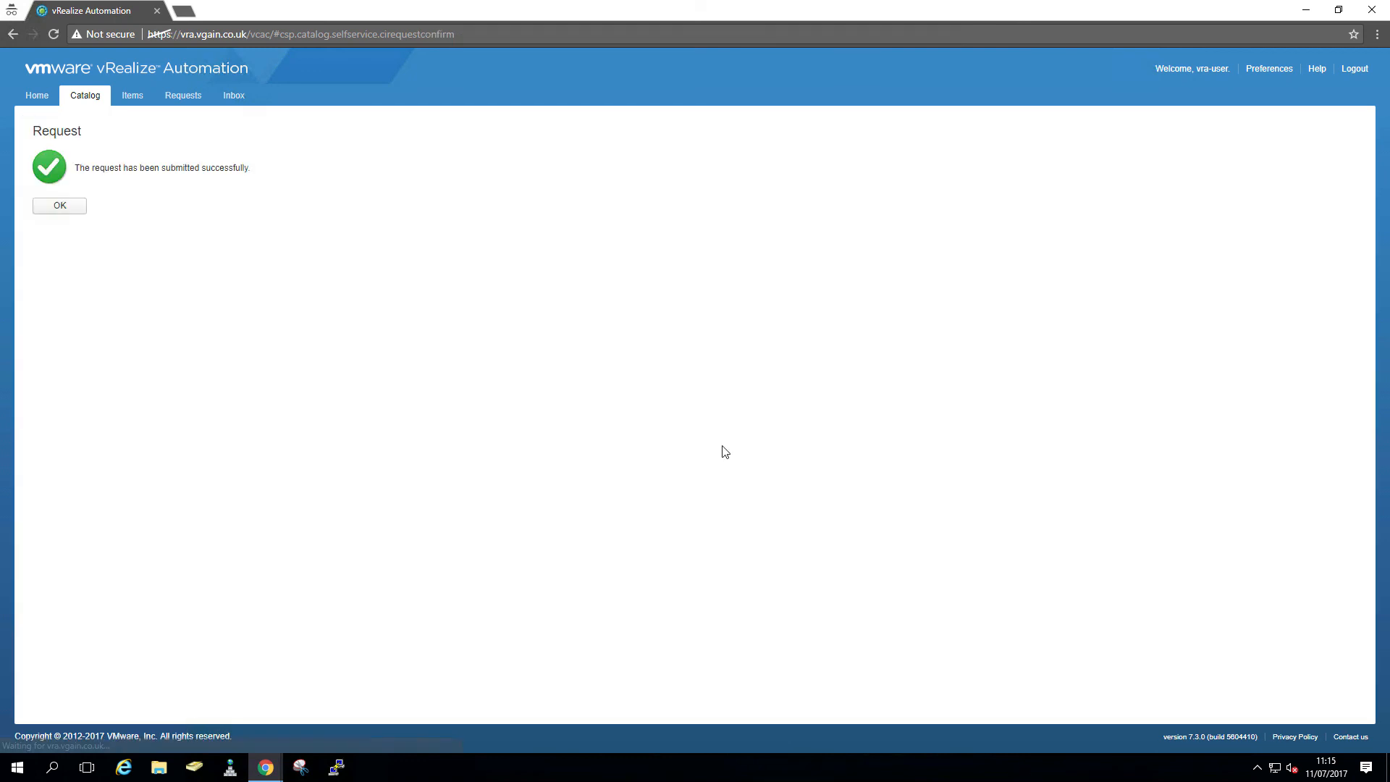
click(61, 206)
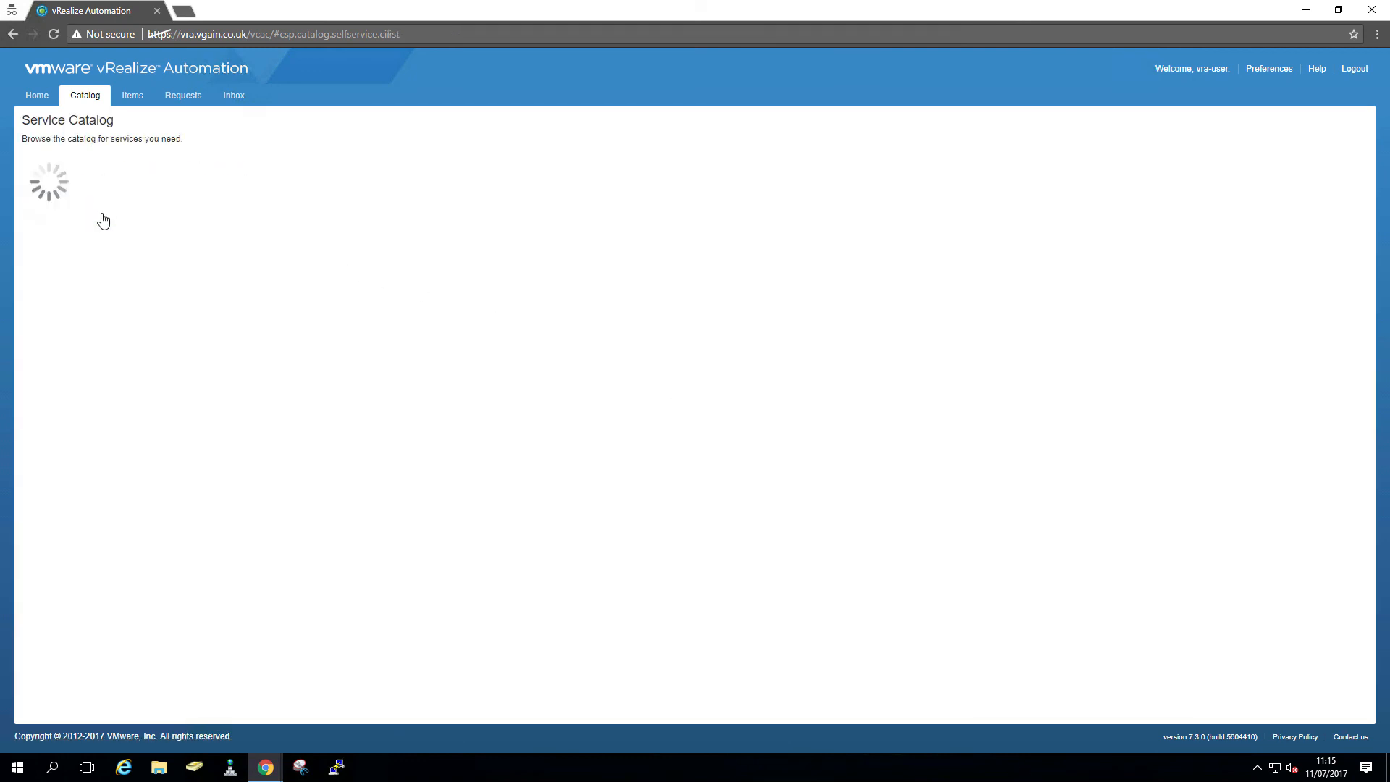
click(175, 104)
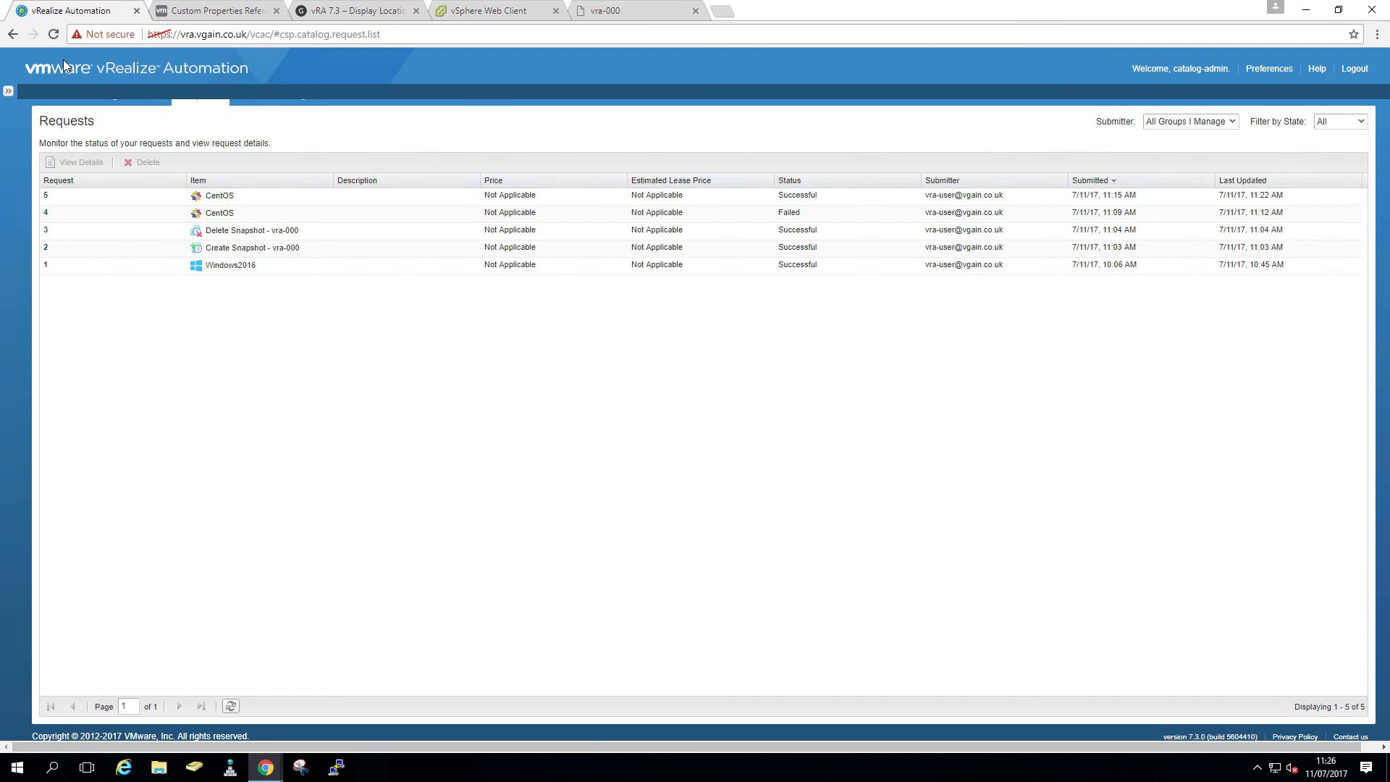
- Check vra-002 in vSphere, then list Items deployments owned by All Groups
click(464, 14)
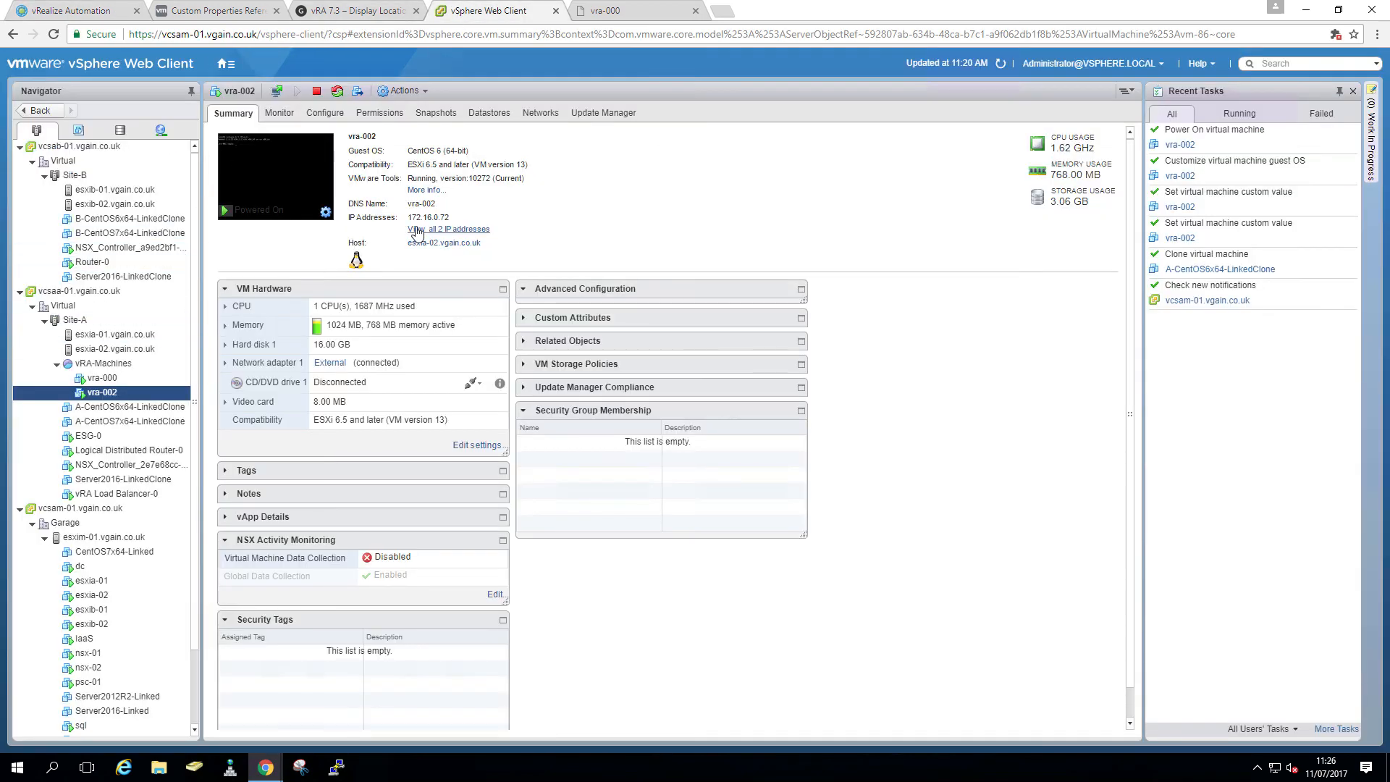
click(108, 15)
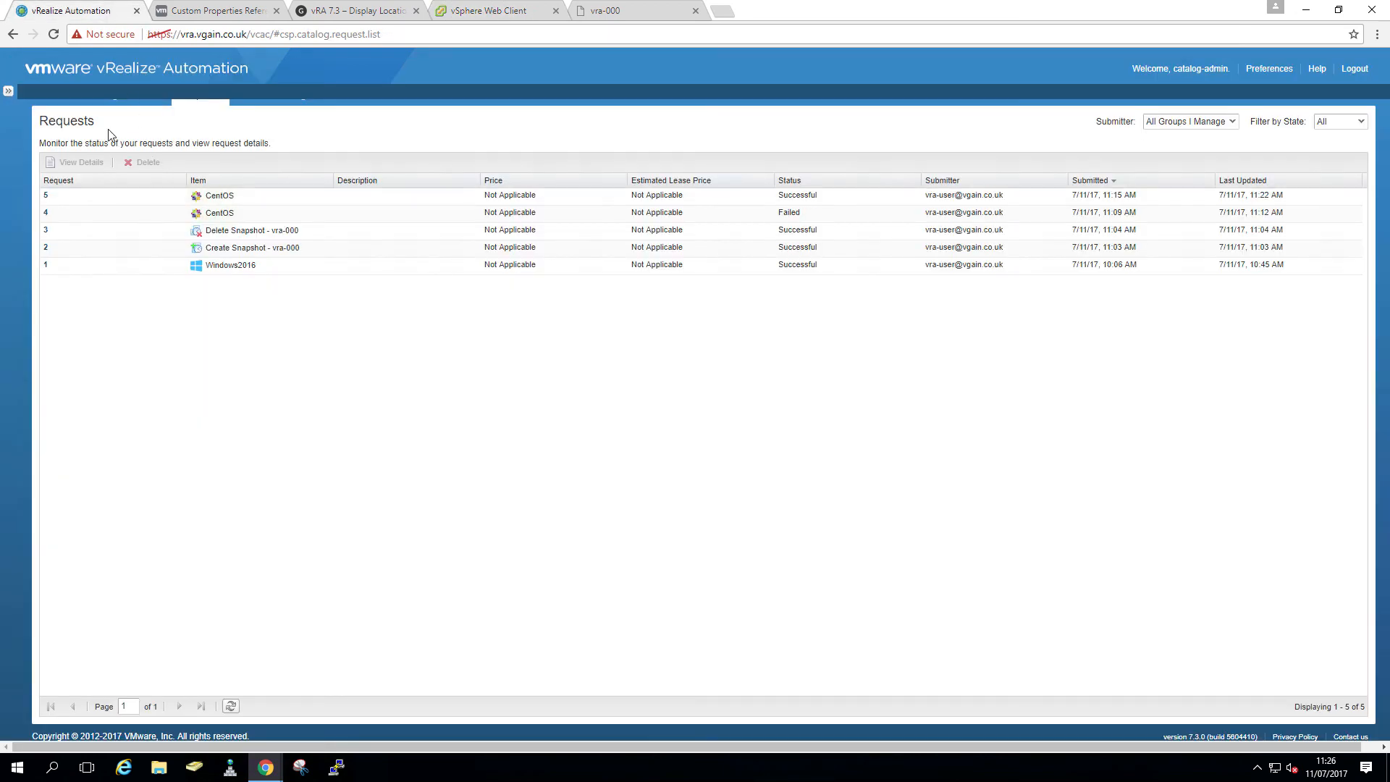
click(117, 104)
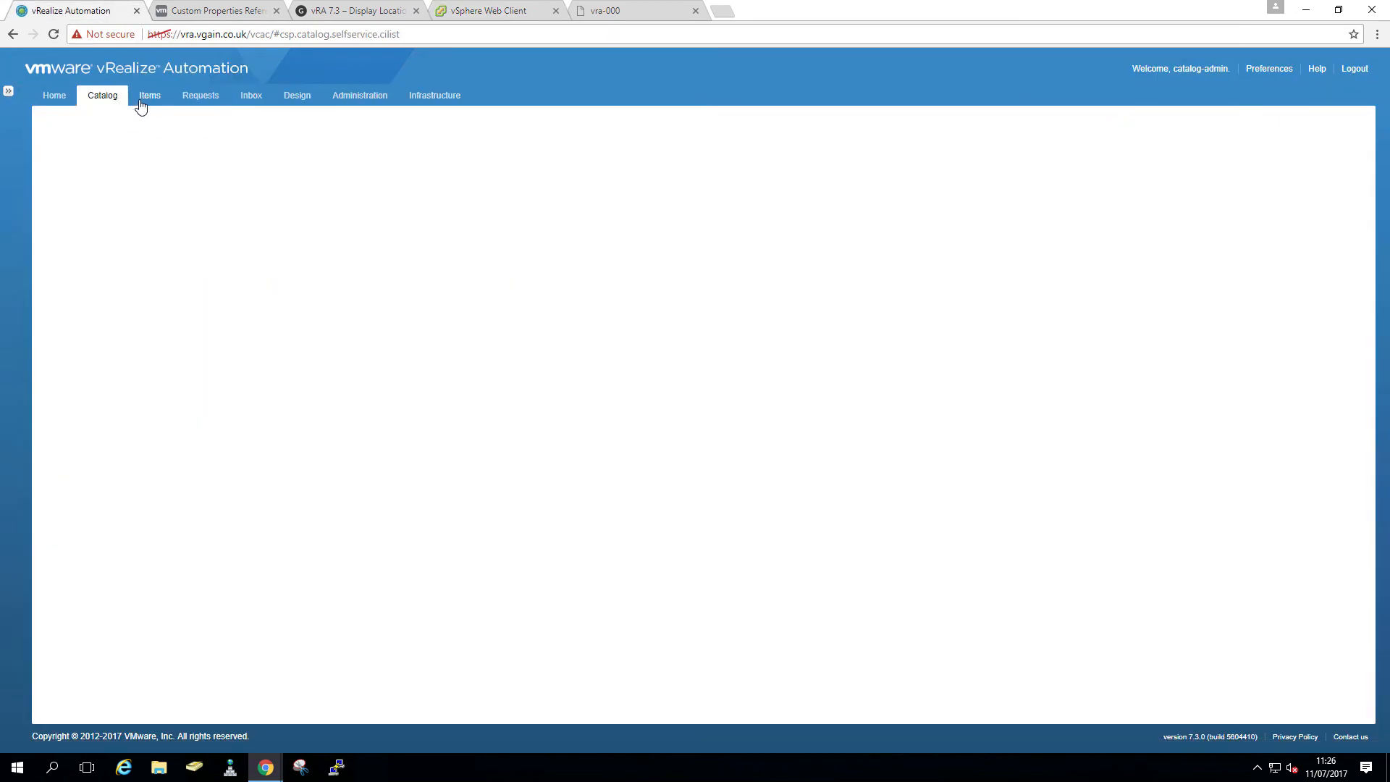
click(142, 103)
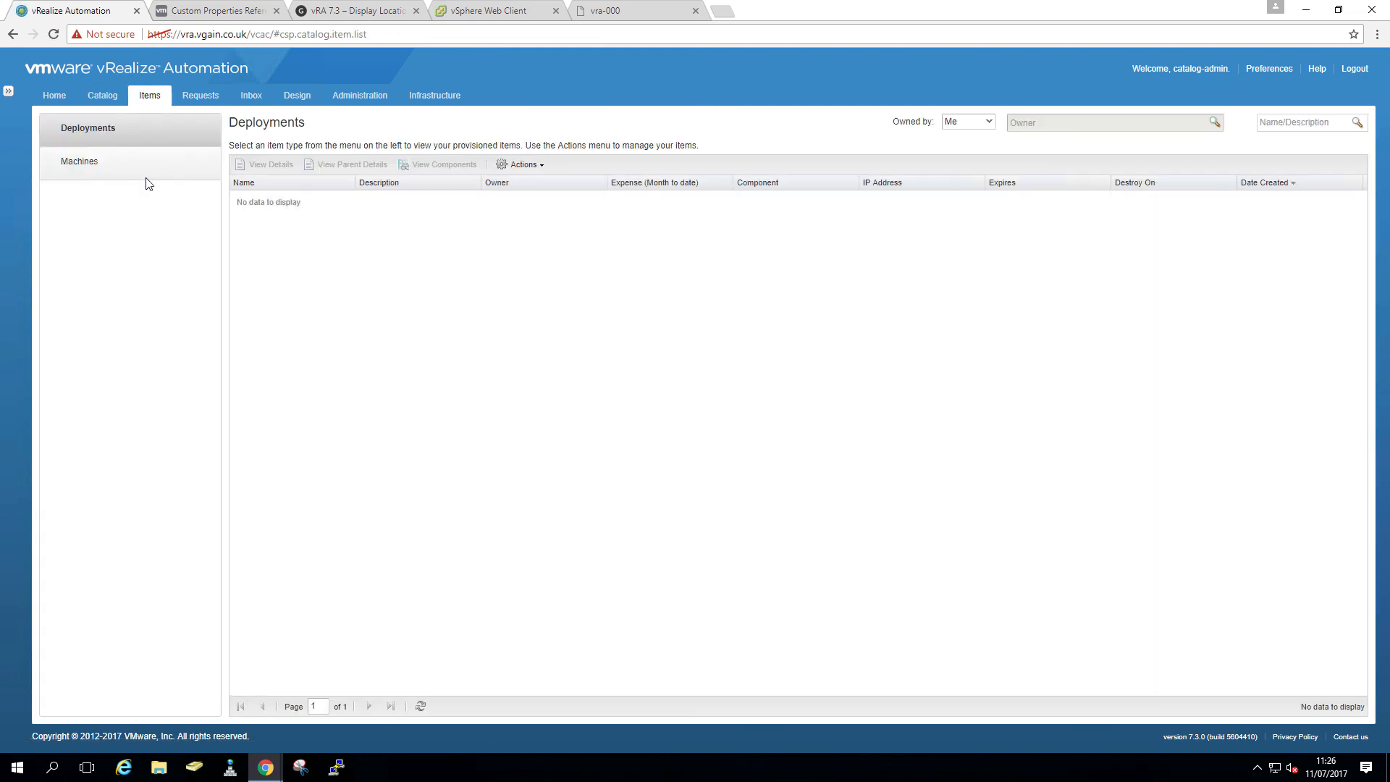
click(989, 126)
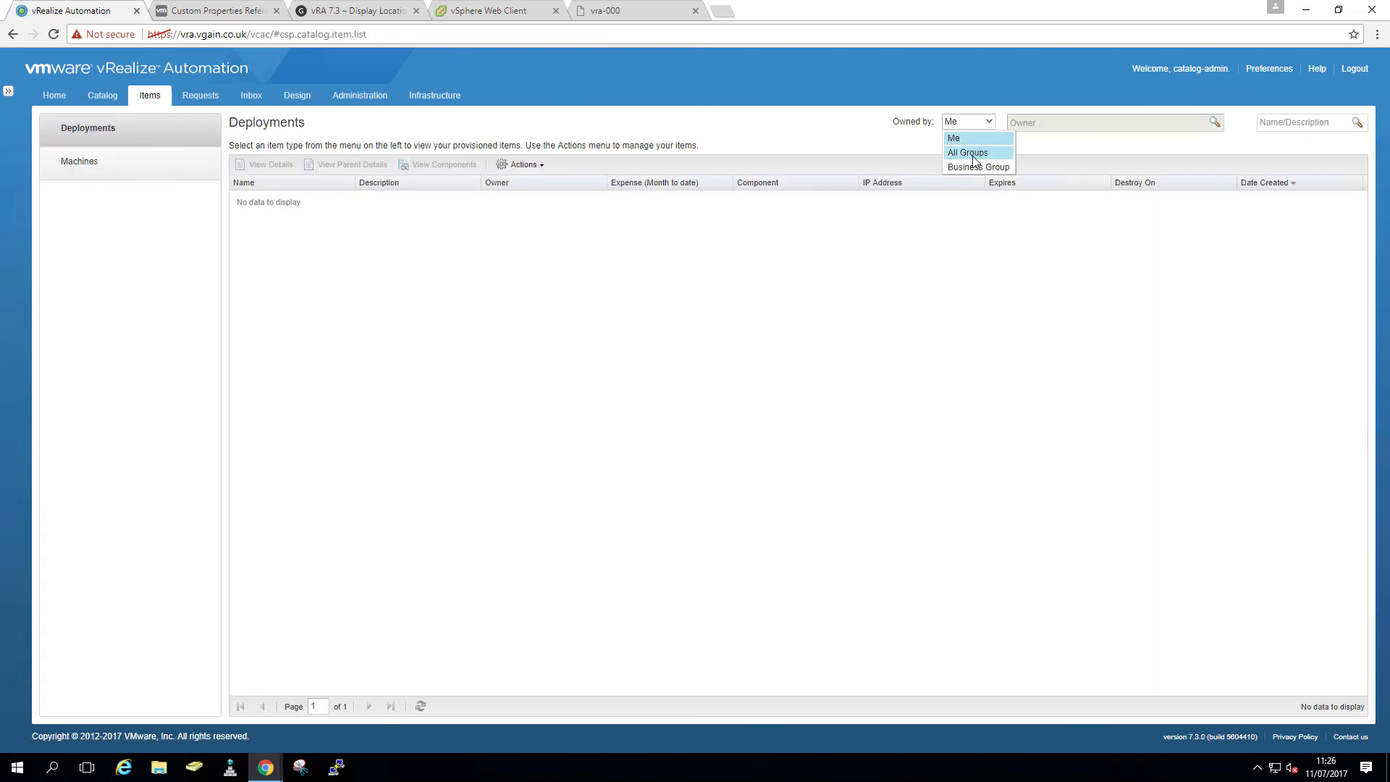
click(969, 153)
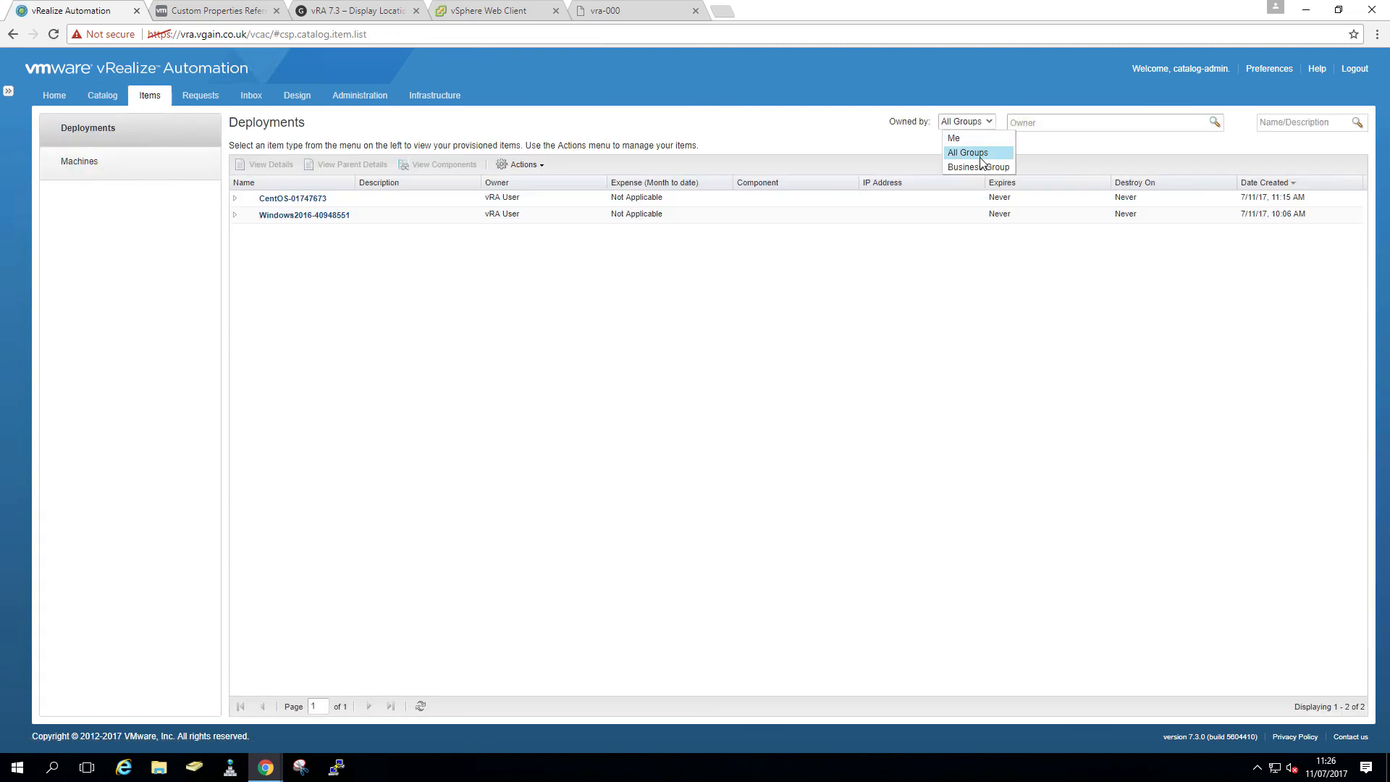
- Confirm vra-002's network address 172.16.0.72 on Site-A, then sign out
click(235, 199)
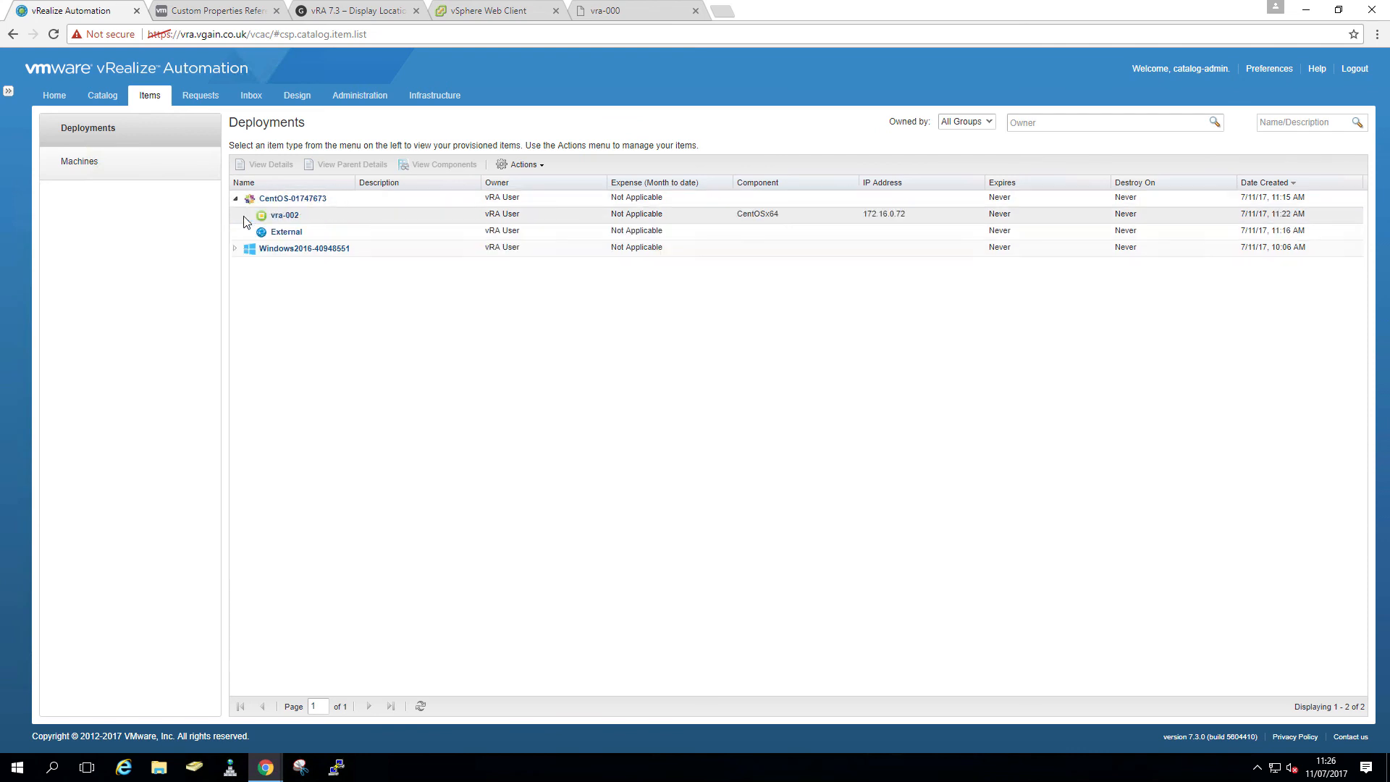
click(283, 221)
click(283, 219)
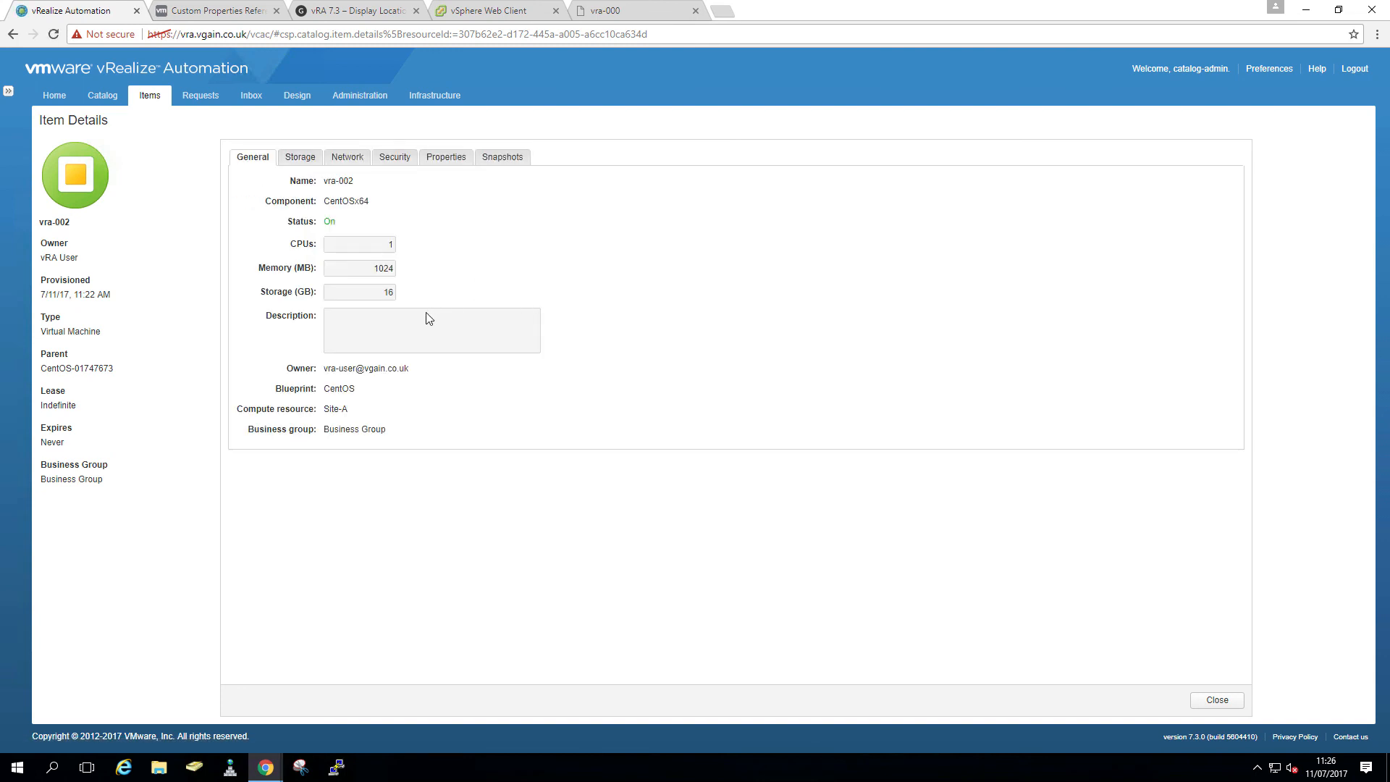
click(351, 161)
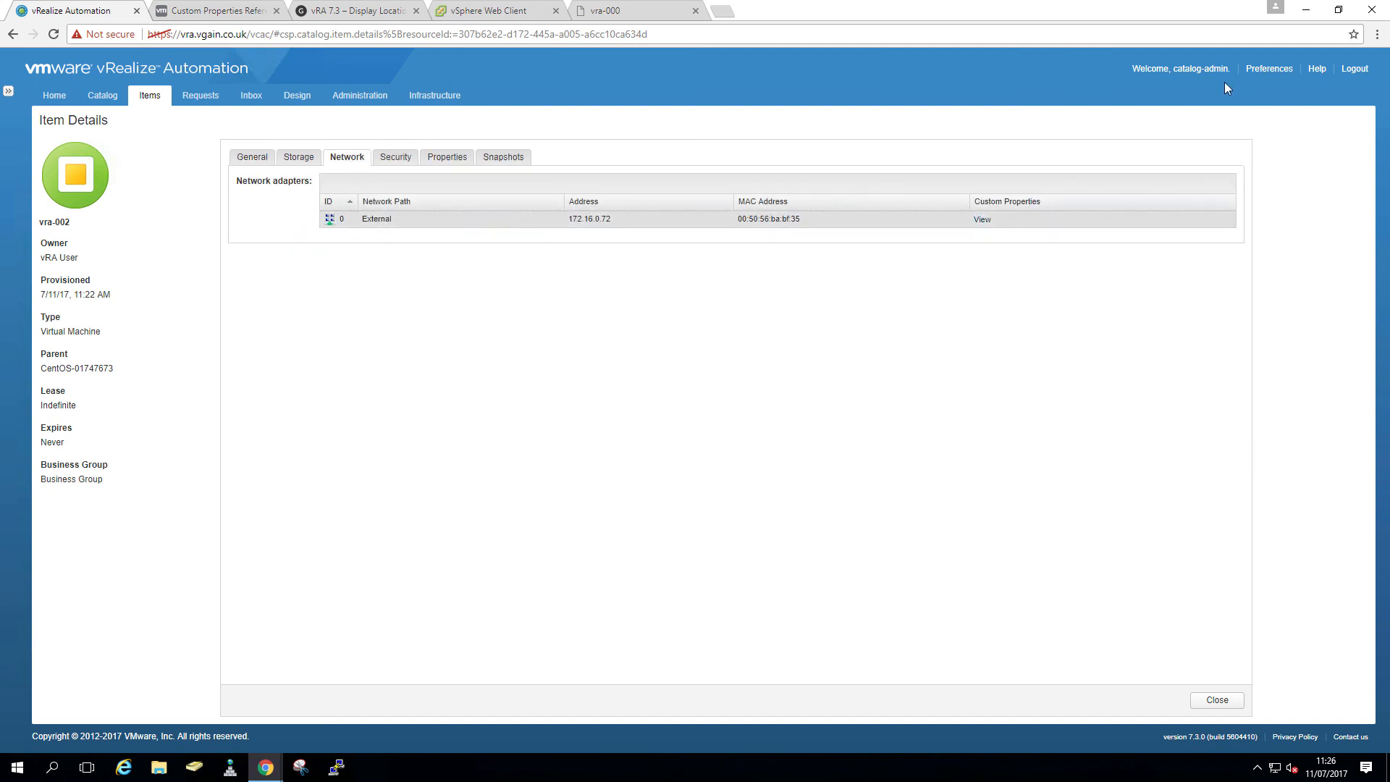
double_click(1207, 70)
click(1355, 70)
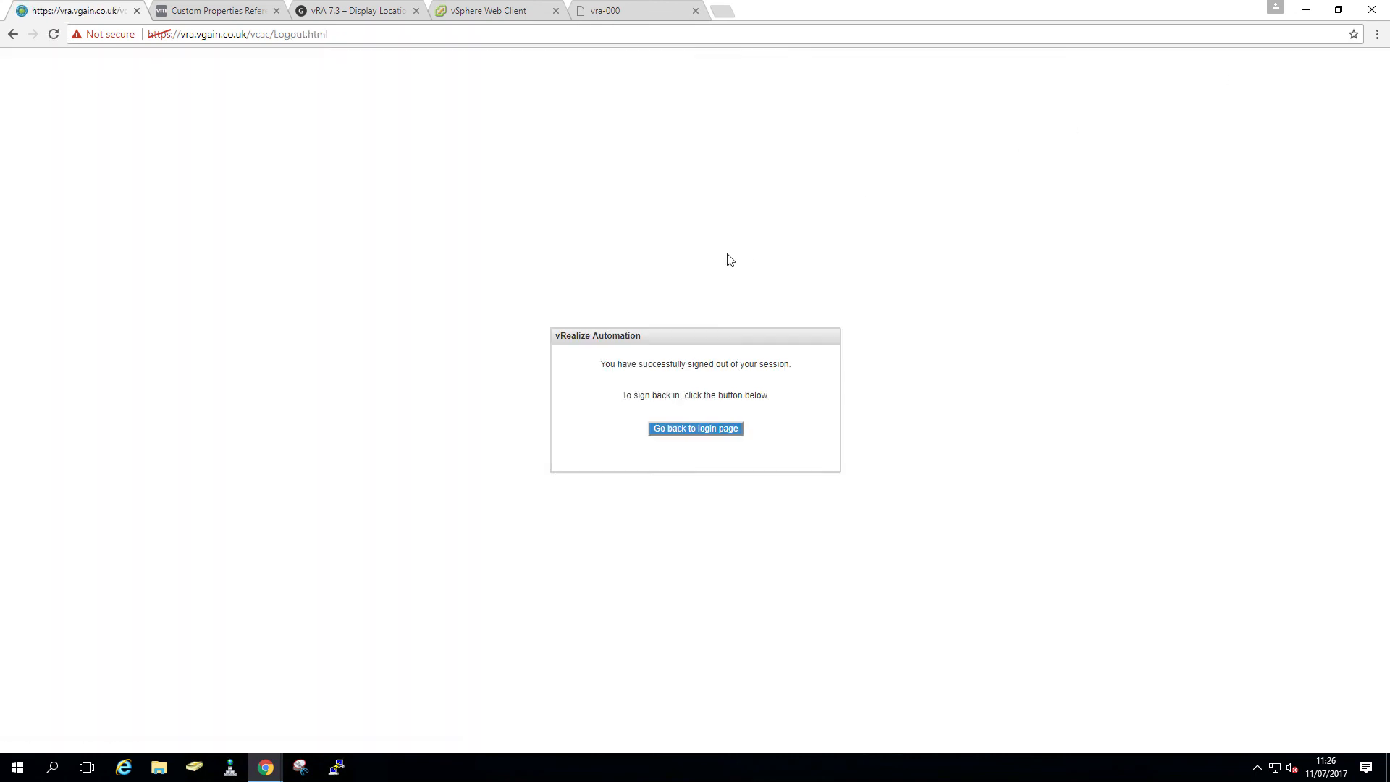
- Sign back in as the standard user
click(701, 429)
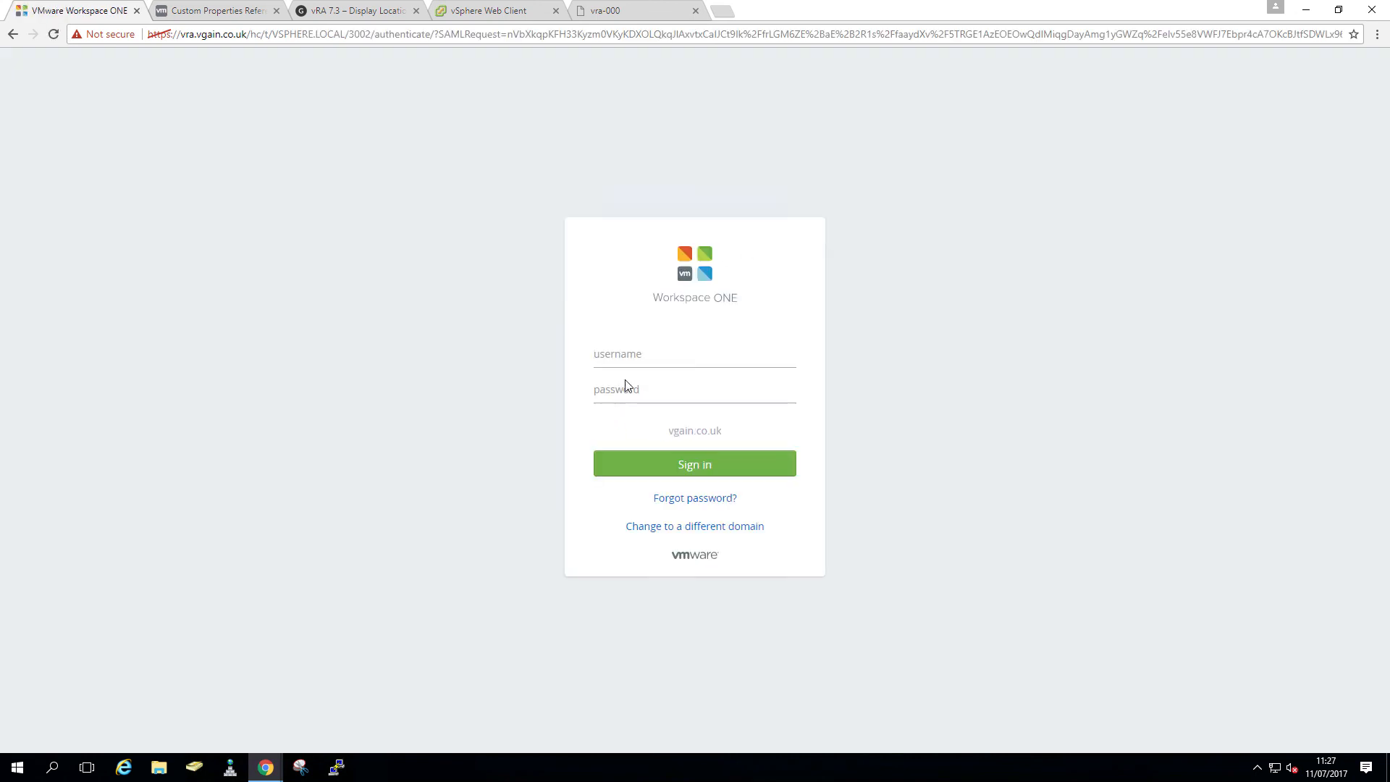
text(vra-us)
text(••)
key(Return)
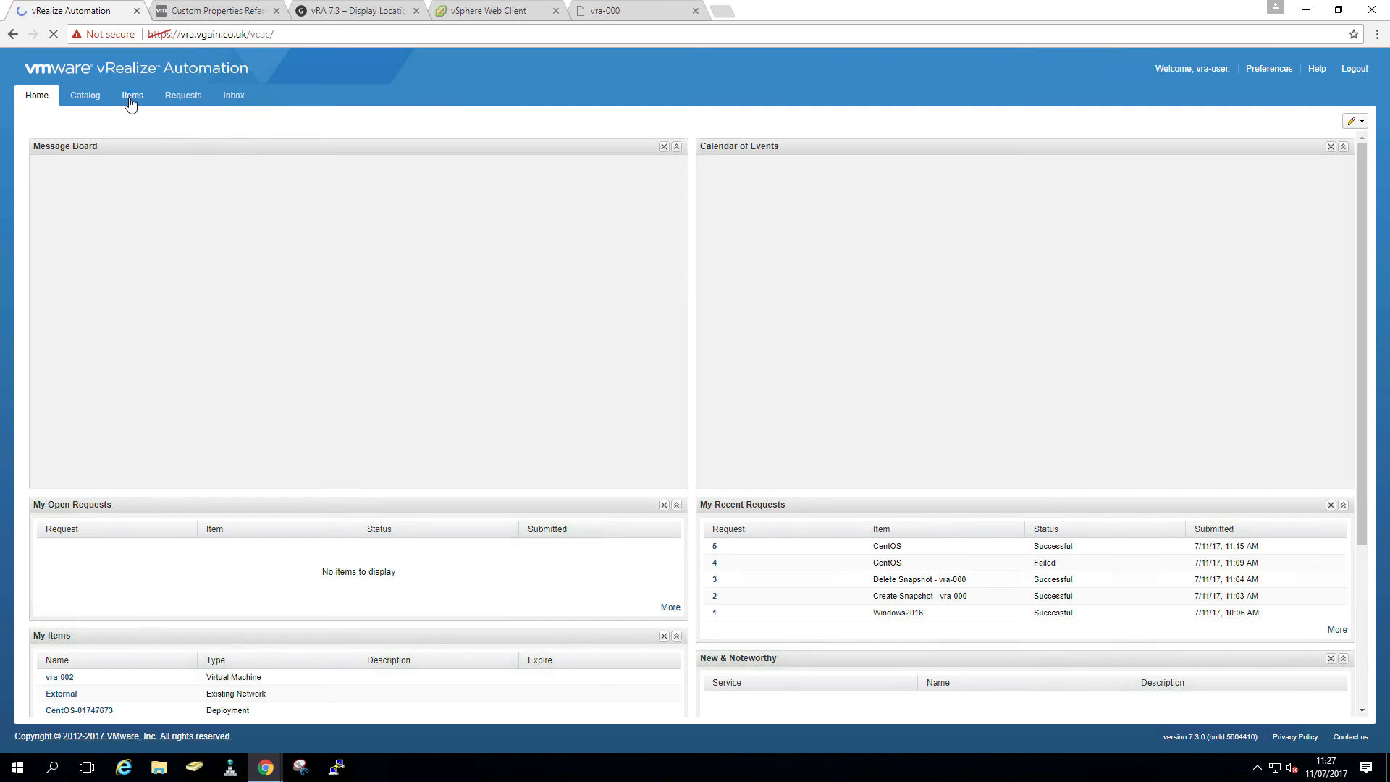
- Select vra-002's address 172.16.0.72 in its network details and launch PuTTY
click(132, 100)
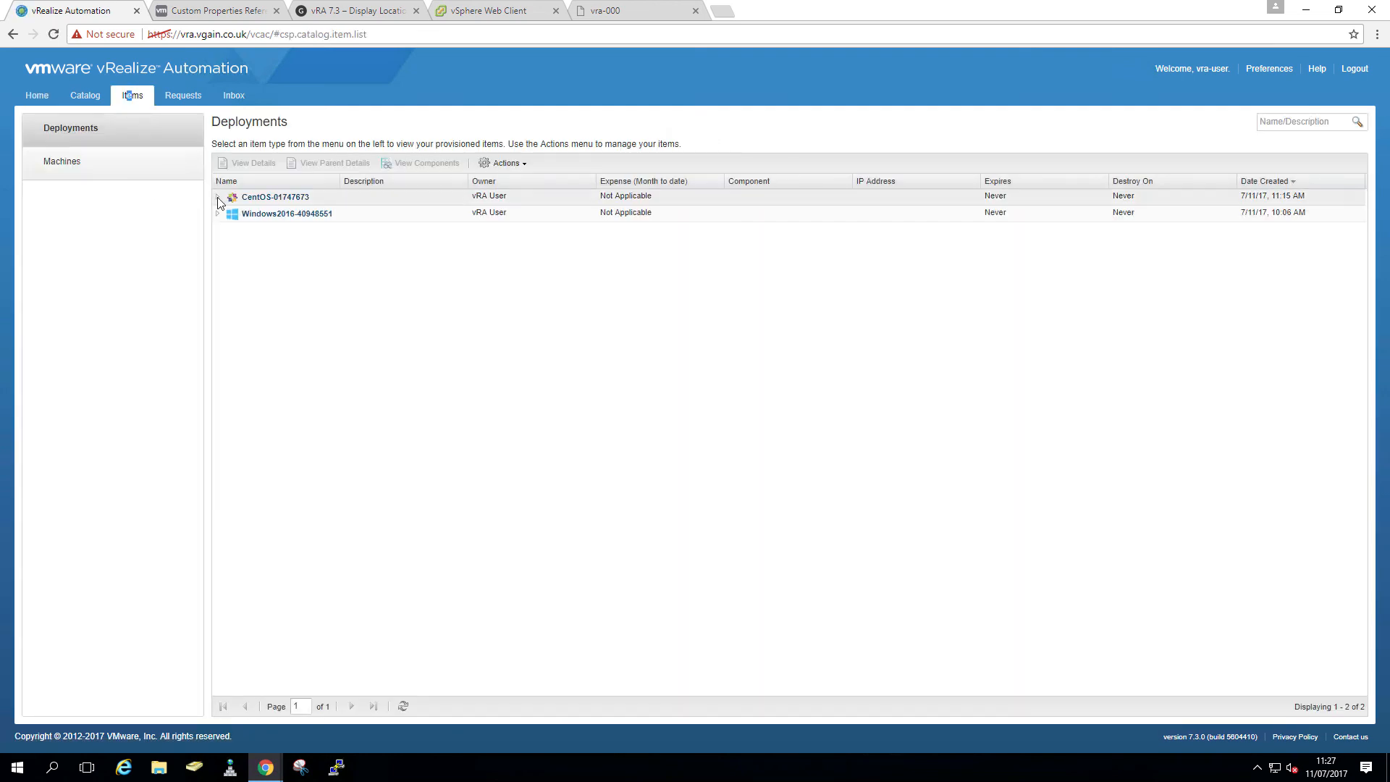
click(218, 200)
click(265, 213)
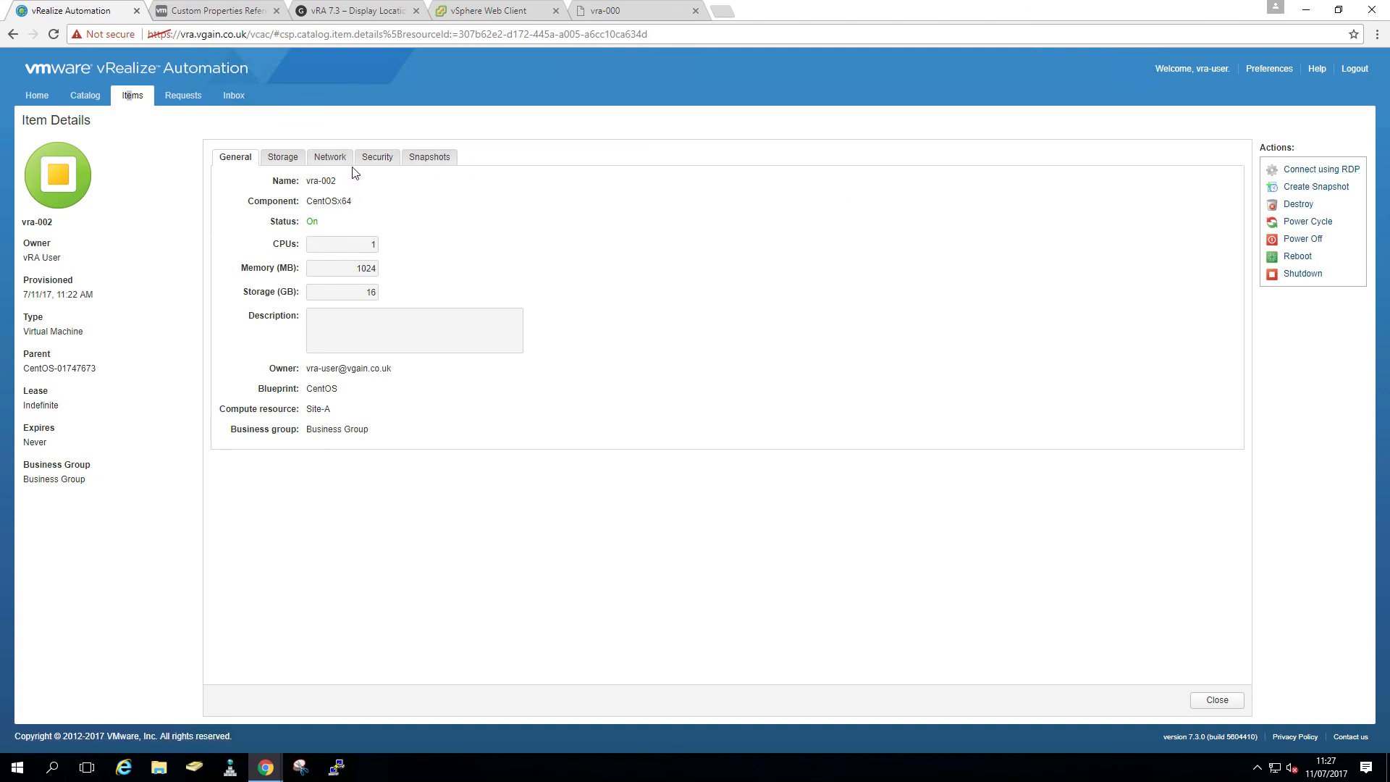
click(332, 159)
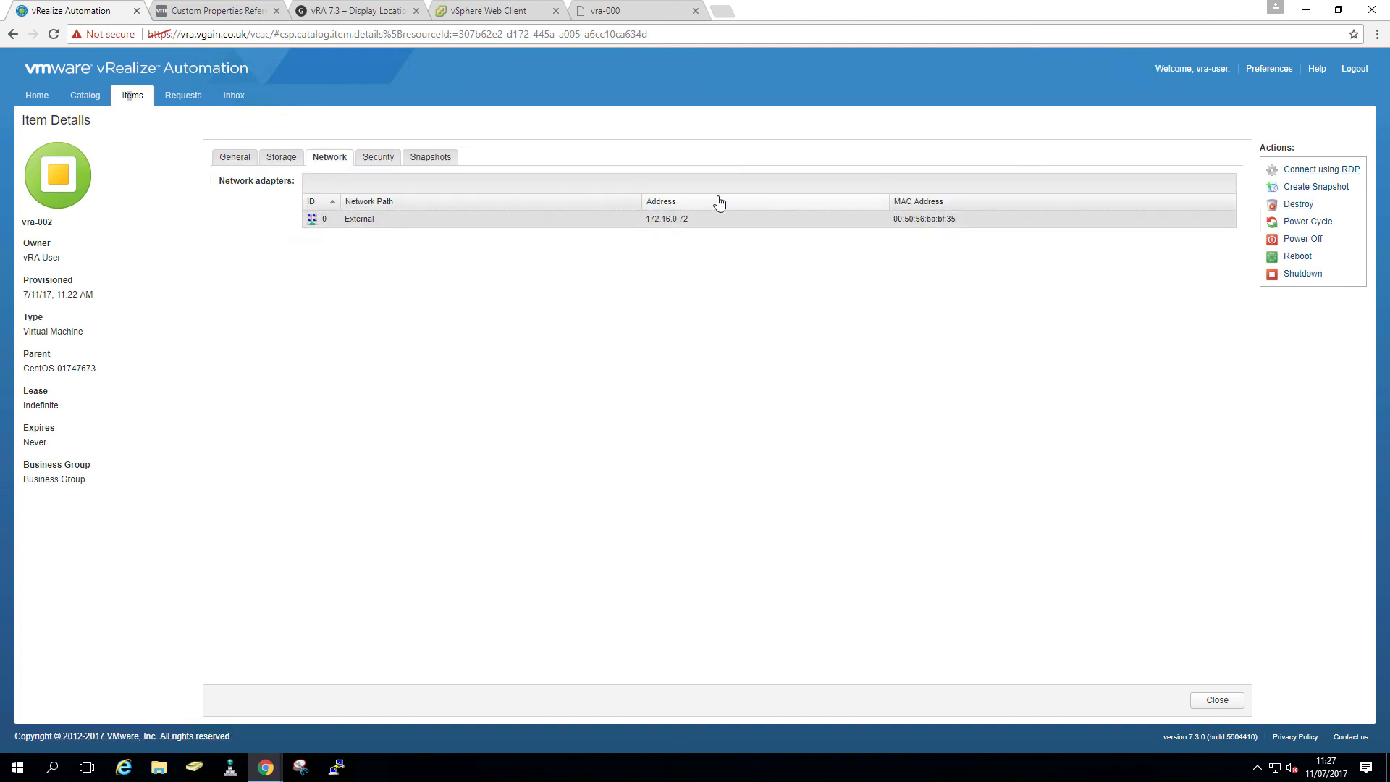
drag(686, 219, 641, 227)
click(336, 767)
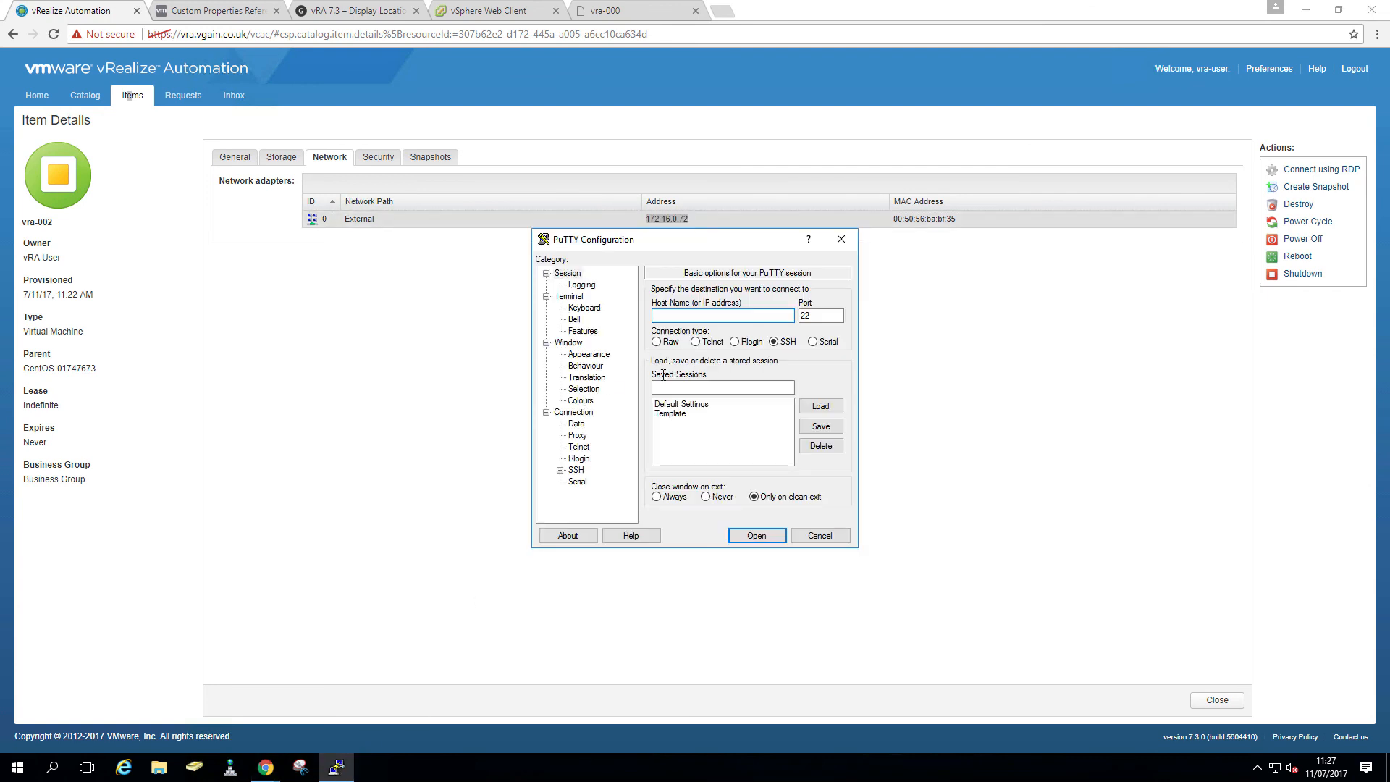
- Load the Template PuTTY session and connect to 172.16.0.72, accepting the host key
click(684, 418)
click(819, 407)
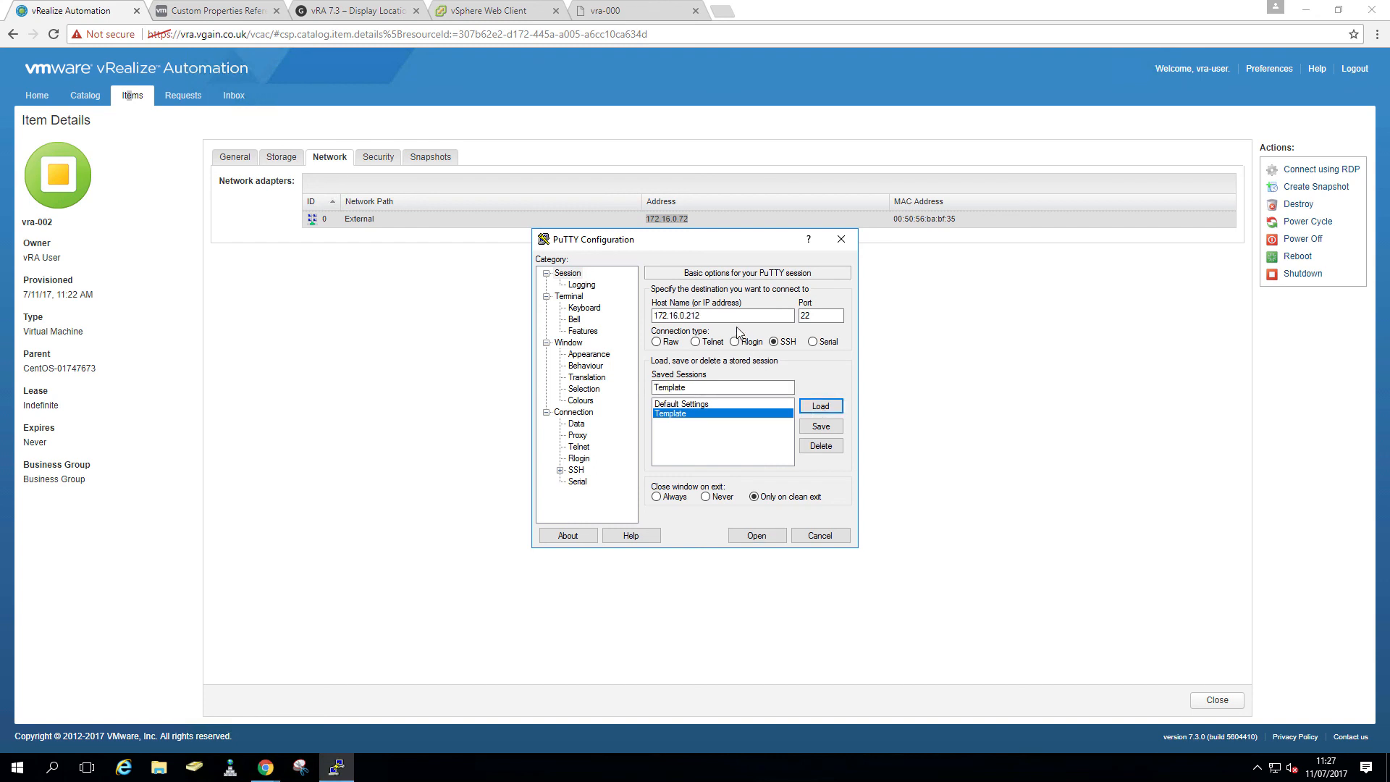
click(733, 315)
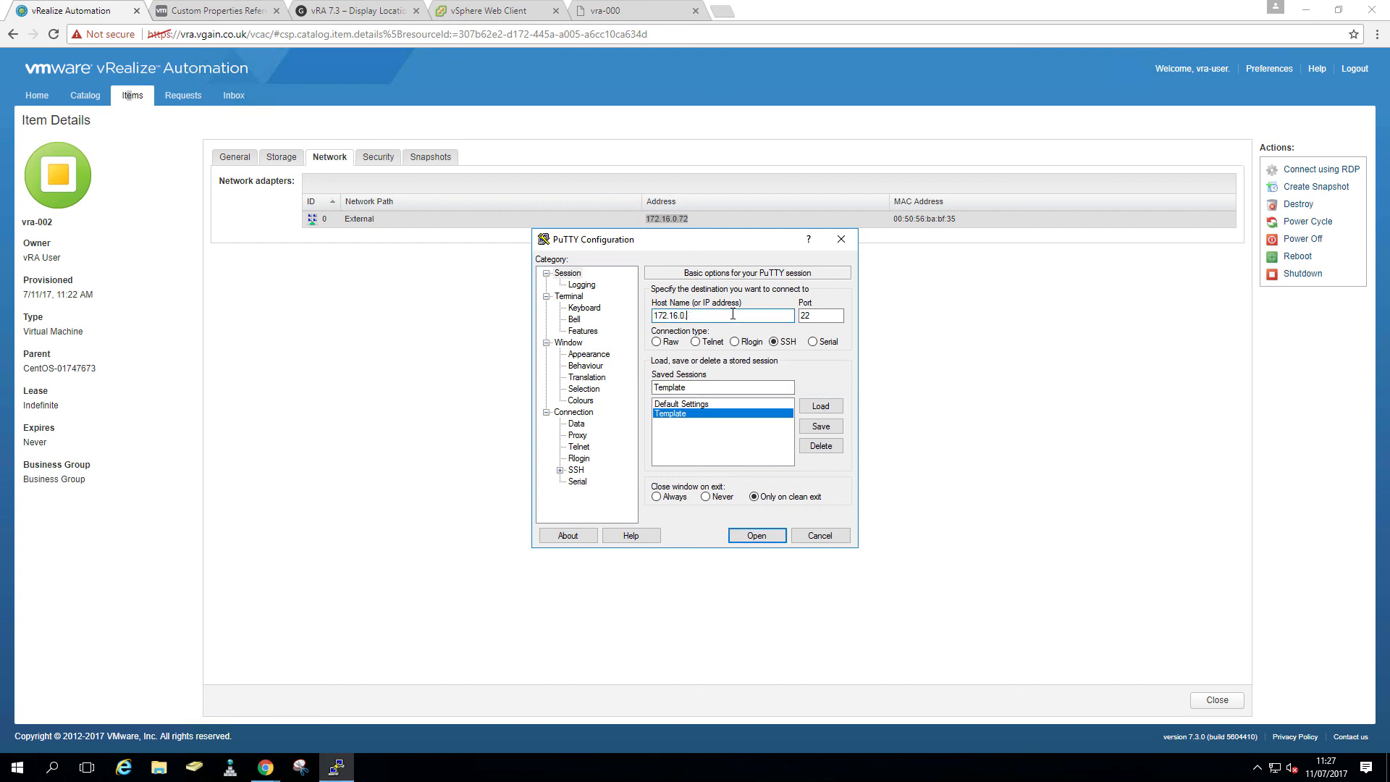
text(72)
key(Return)
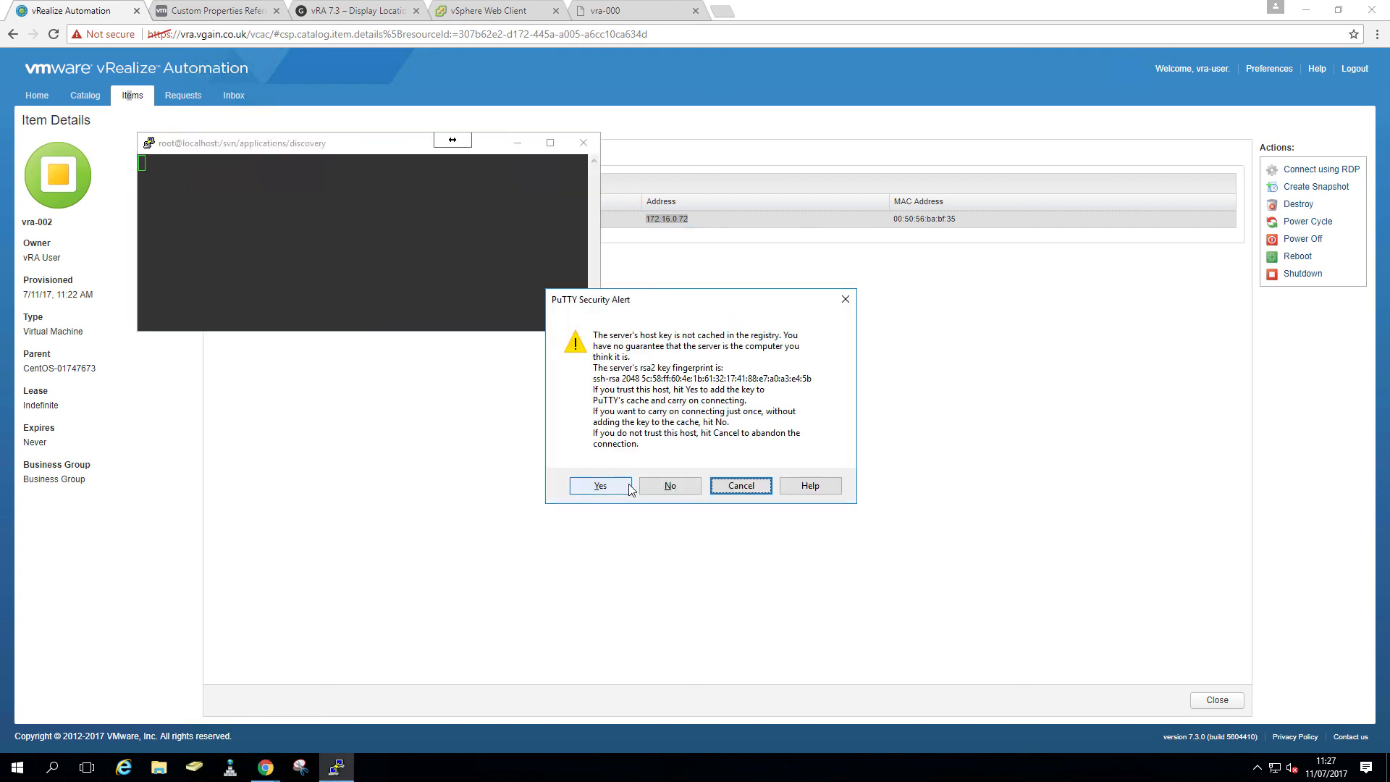
click(604, 487)
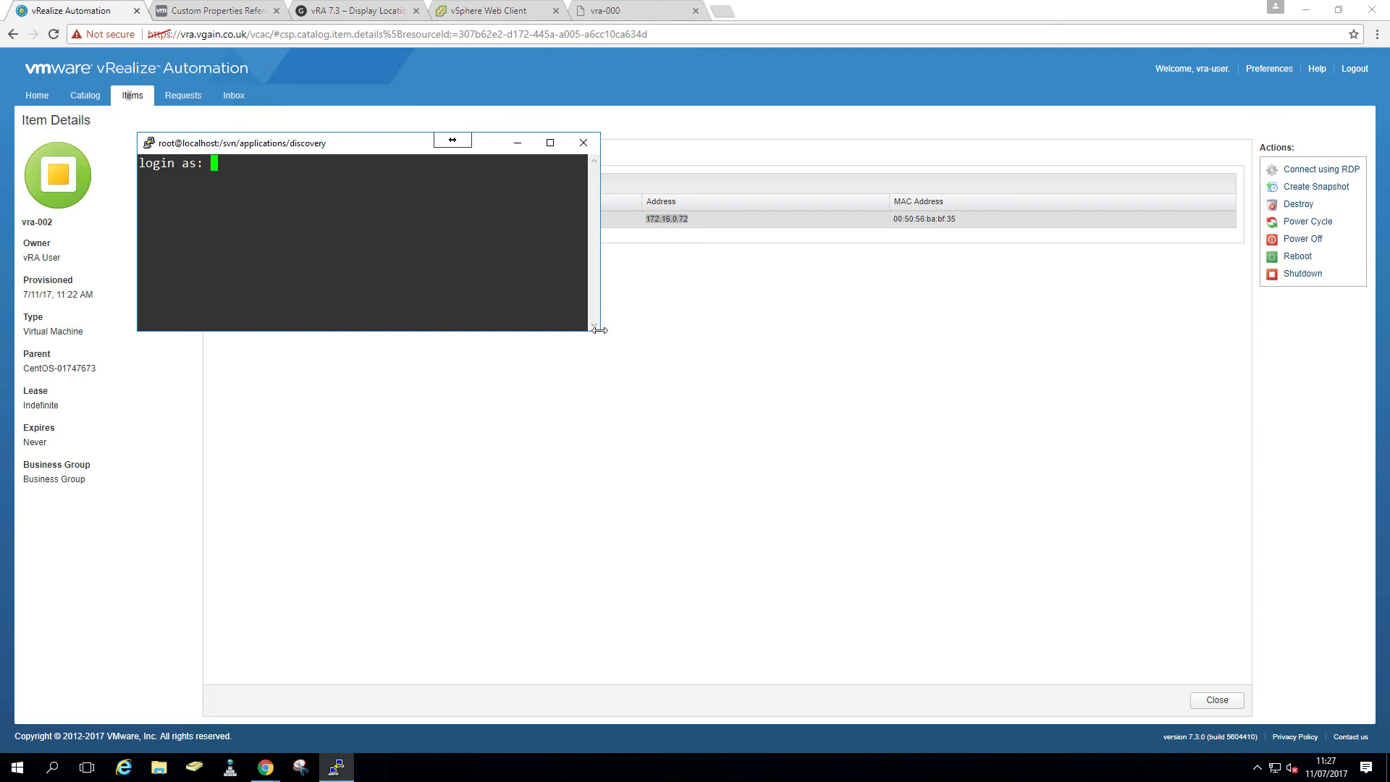
- Log in as root and run yum update, which finds no packages to update
drag(601, 335, 873, 580)
text(root)
key(Return)
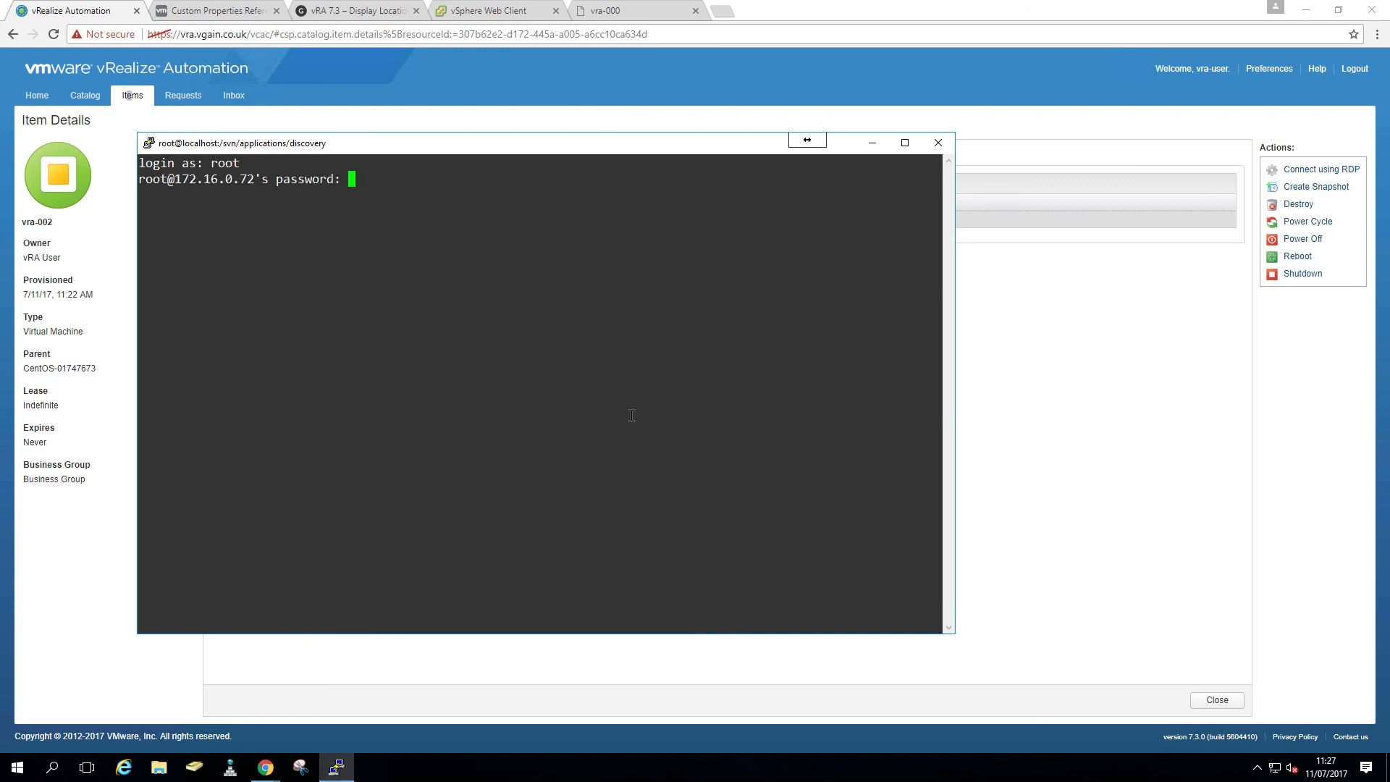
key(Return)
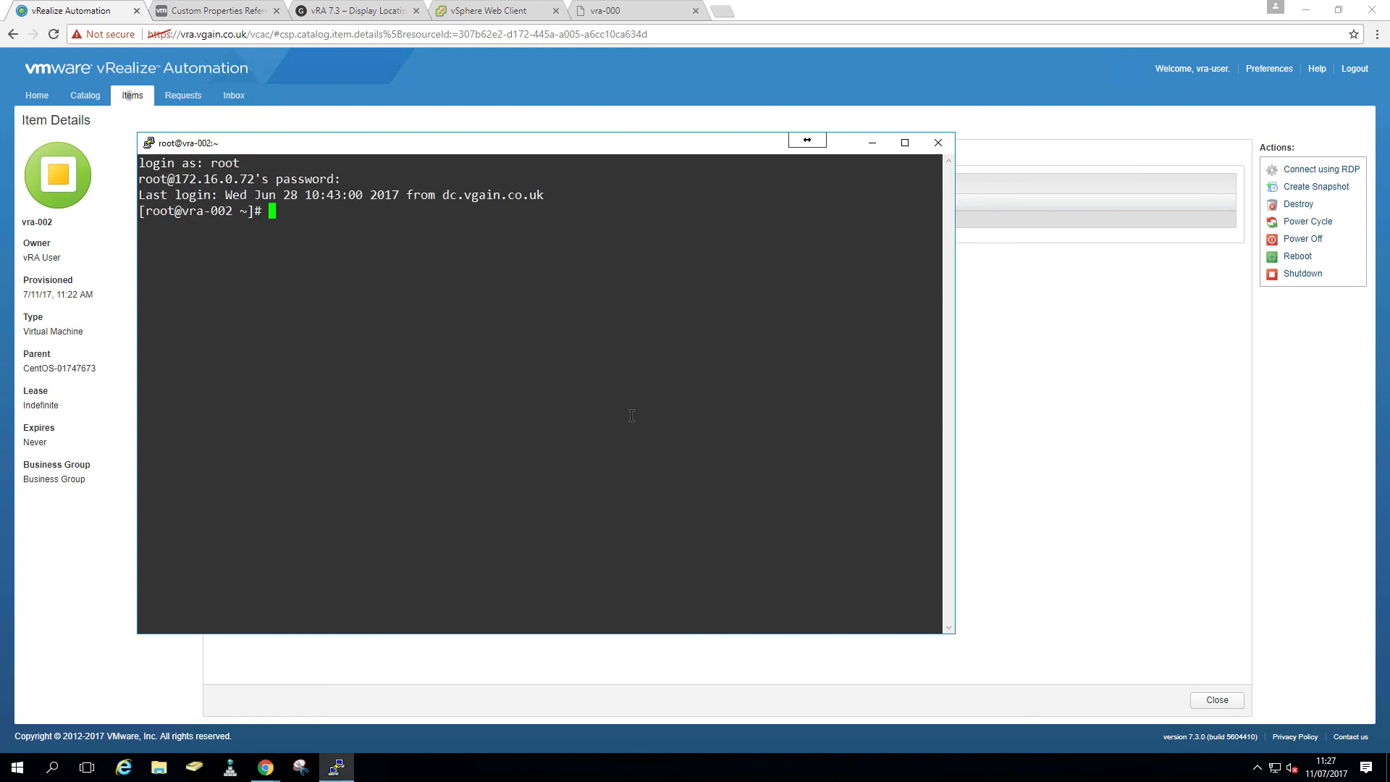
text(yum update)
key(Return)
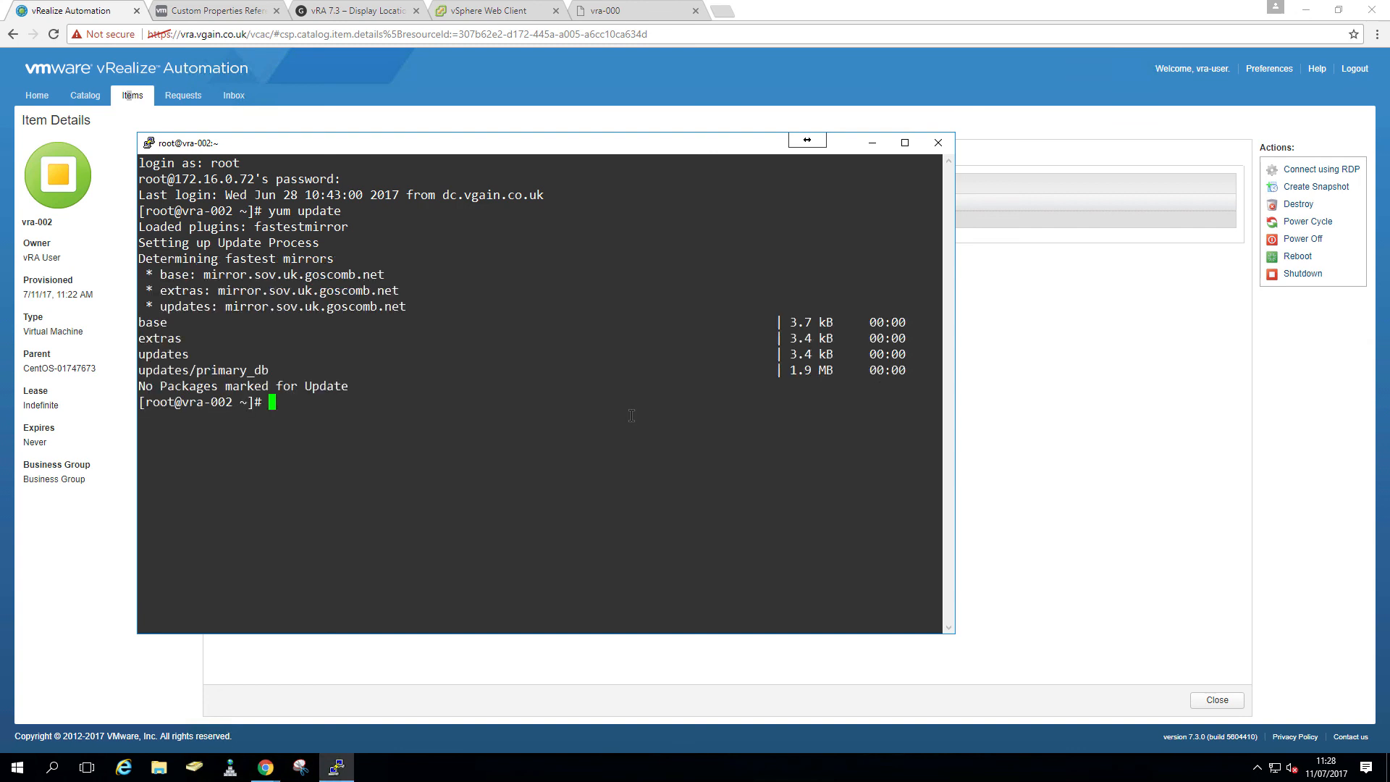
- Ping google.com successfully, then end the SSH session and return to the catalog
text(ping google.com)
key(Return)
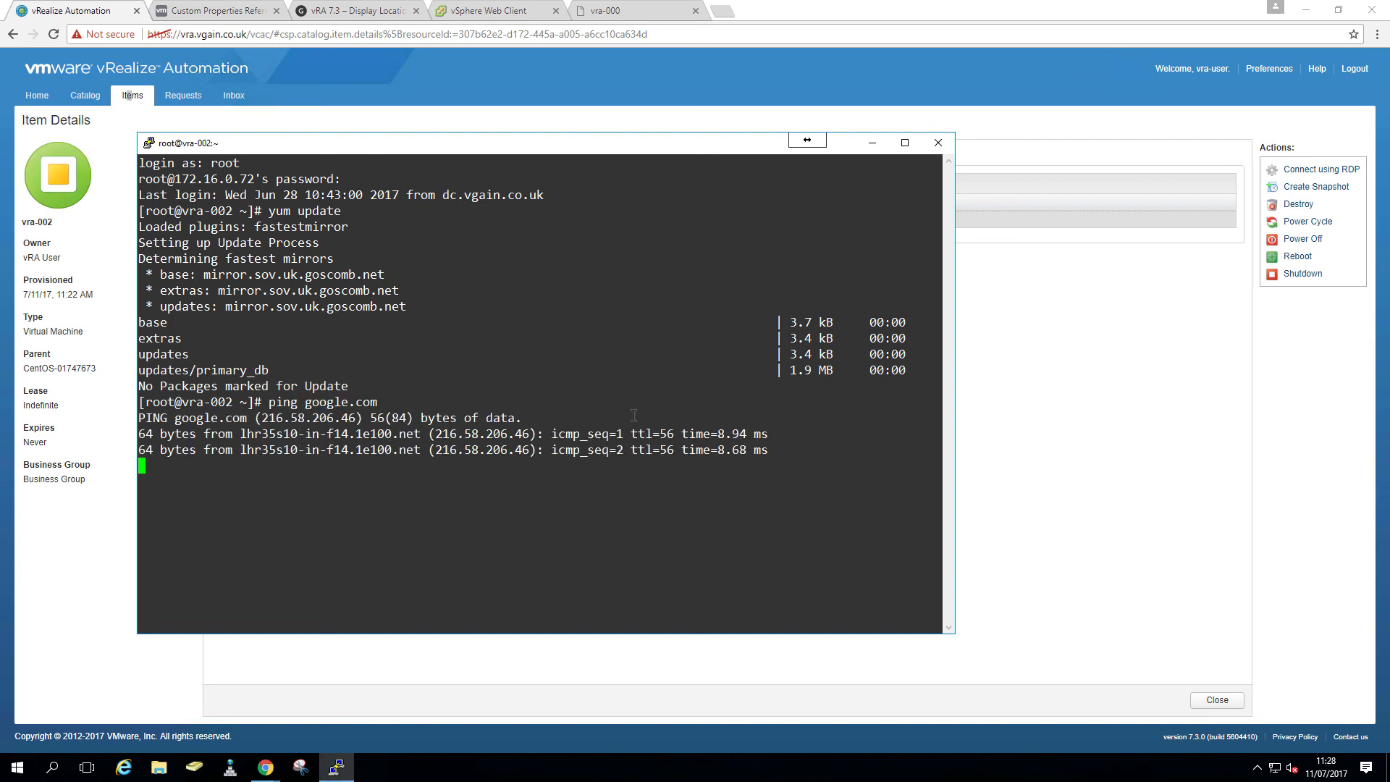
click(935, 145)
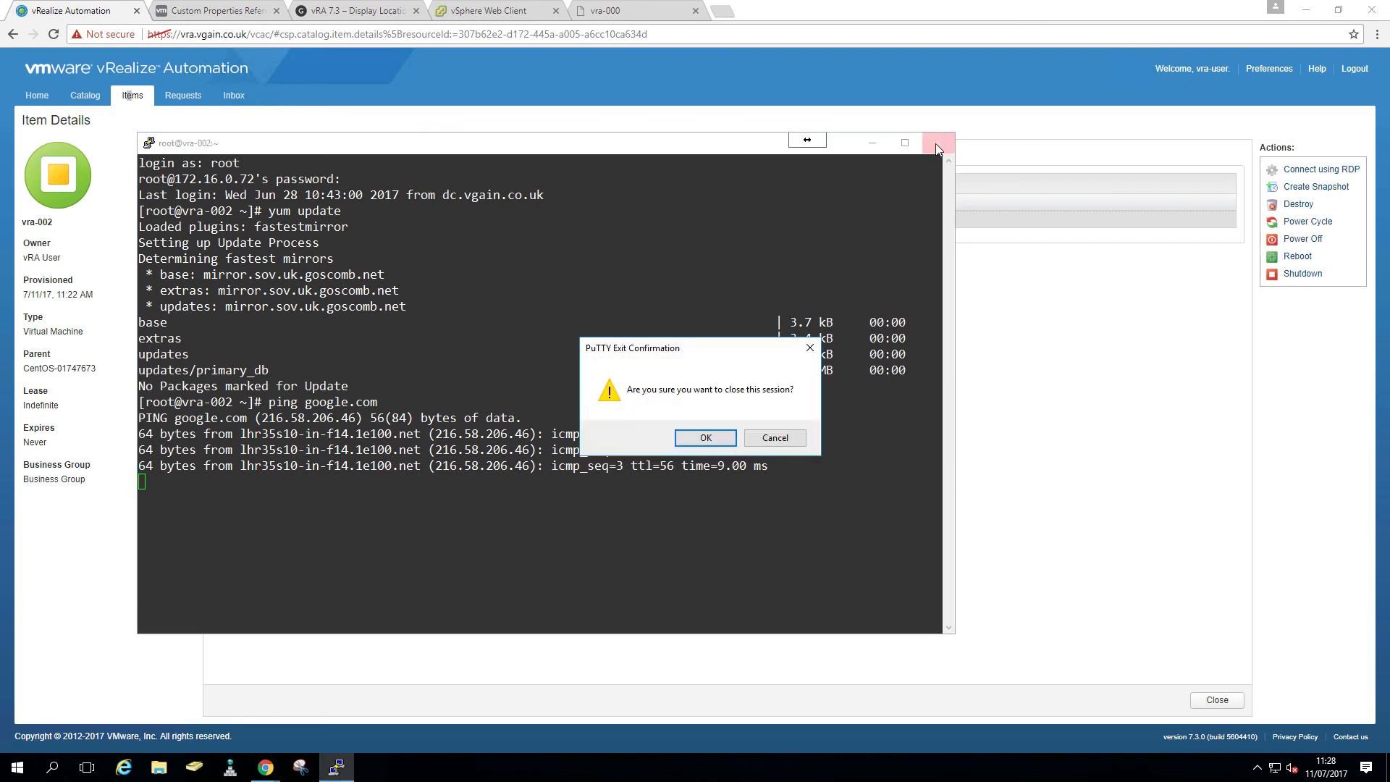
click(706, 437)
click(80, 96)
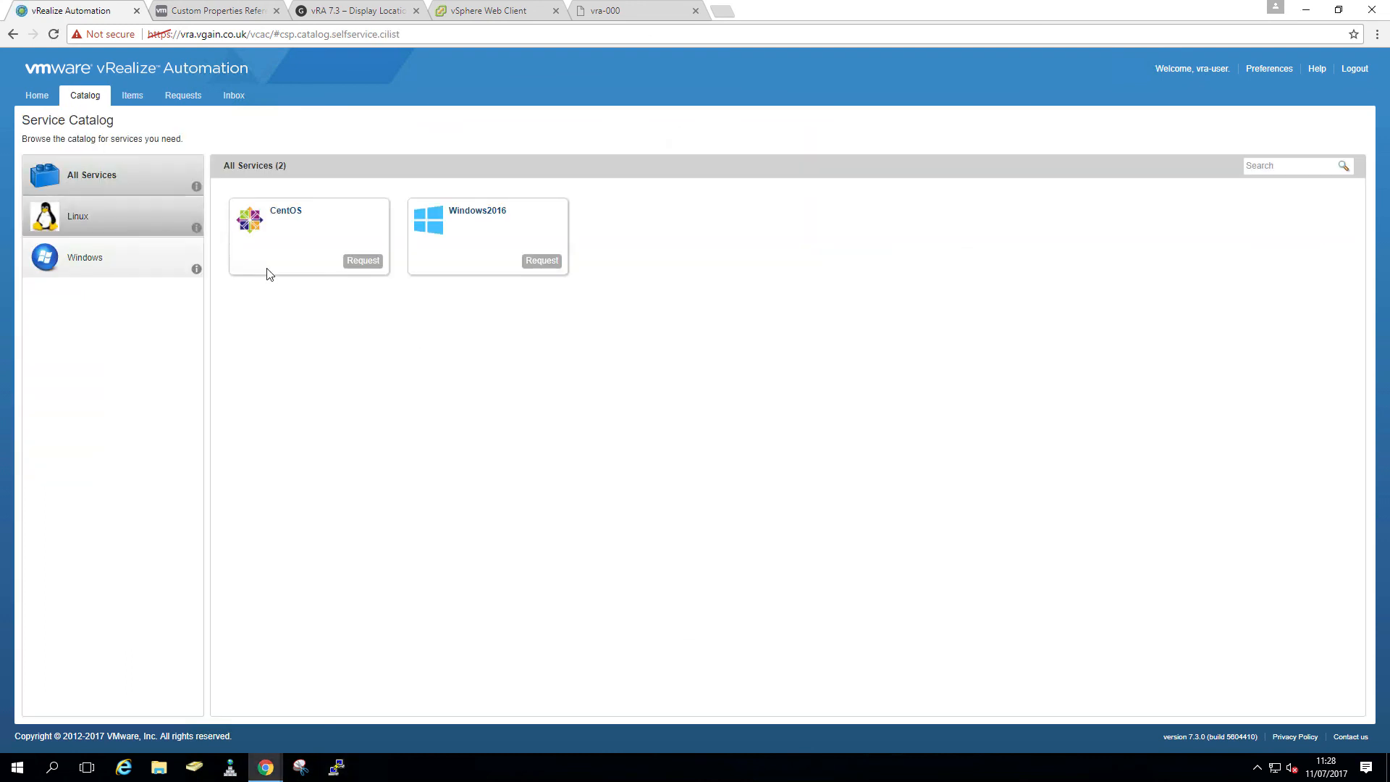
- Request CentOS with image A-CentOS7x64 and size Medium, then view the Requests list
click(364, 262)
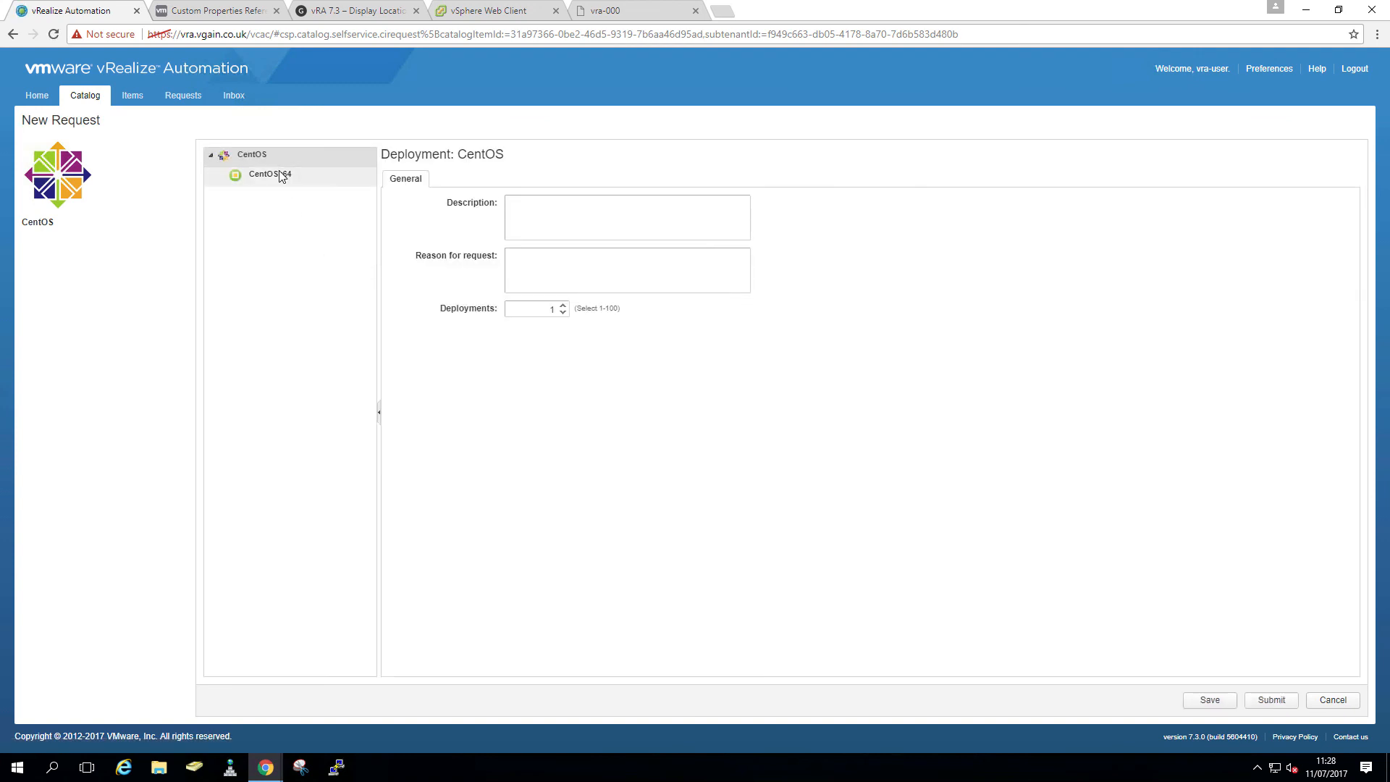
click(281, 176)
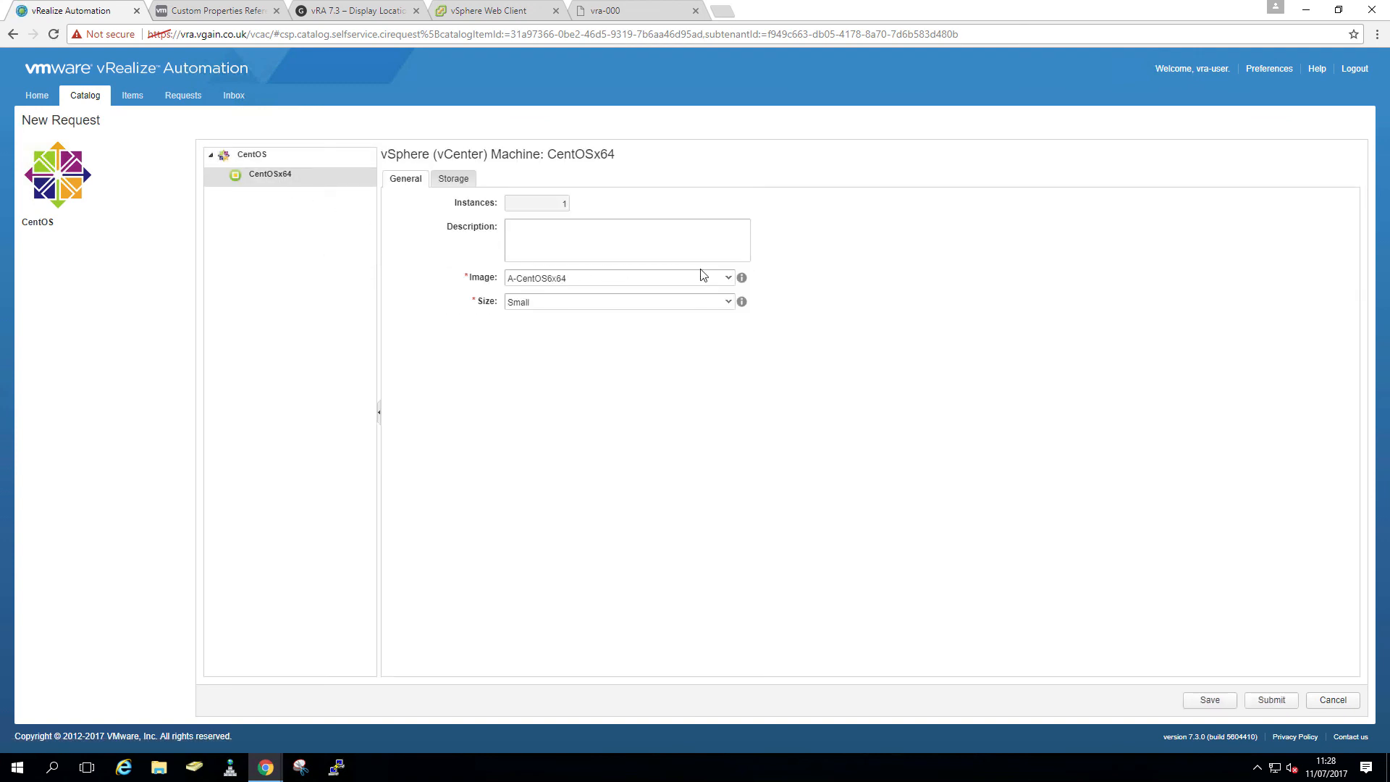
click(728, 281)
click(630, 310)
click(727, 303)
click(660, 331)
click(1267, 702)
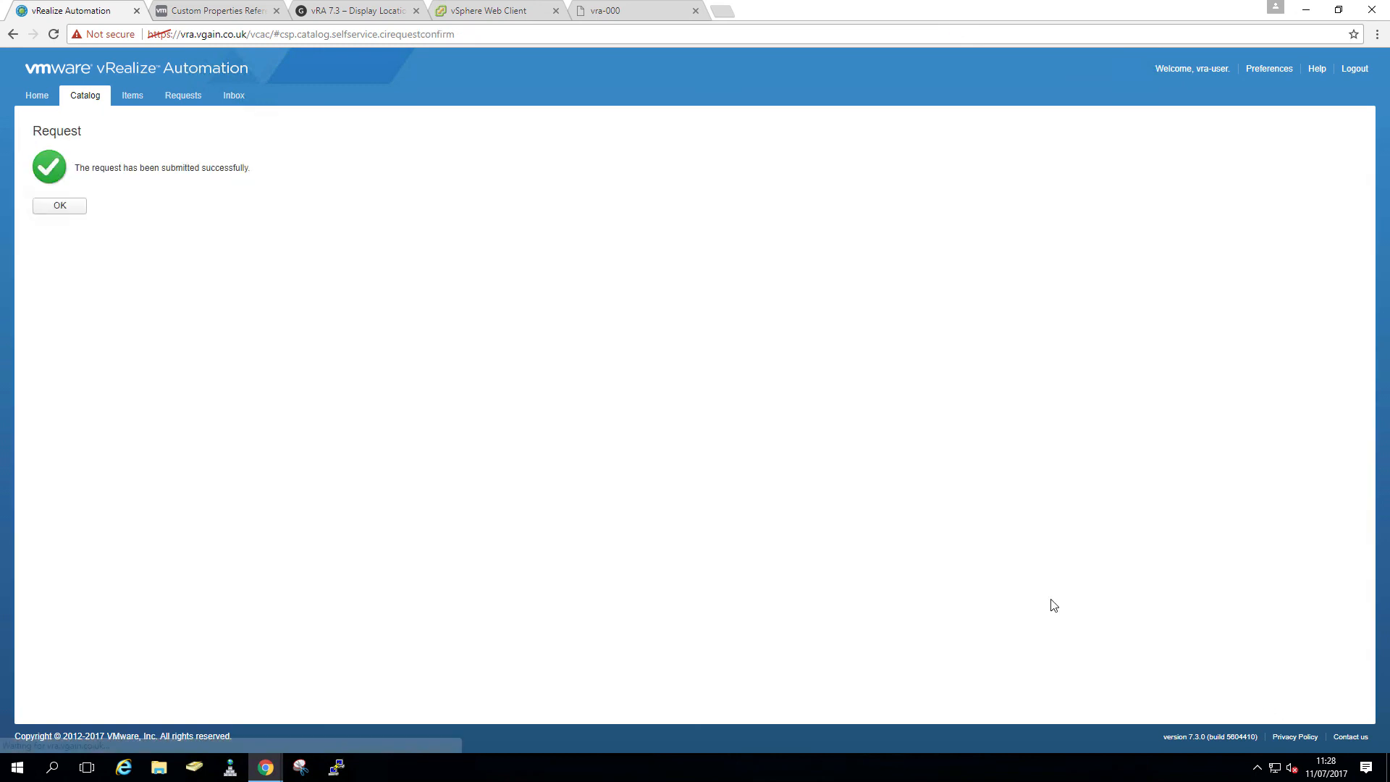
click(75, 208)
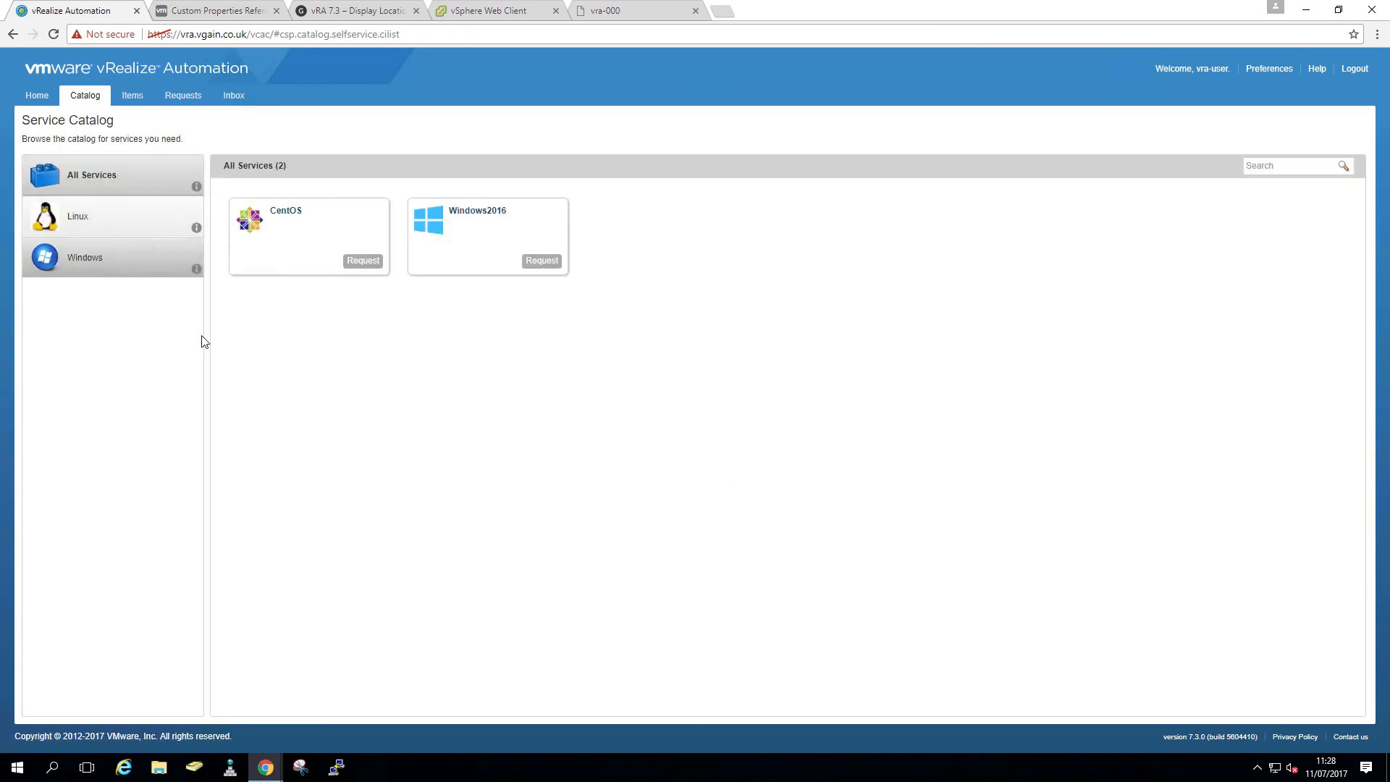
click(185, 99)
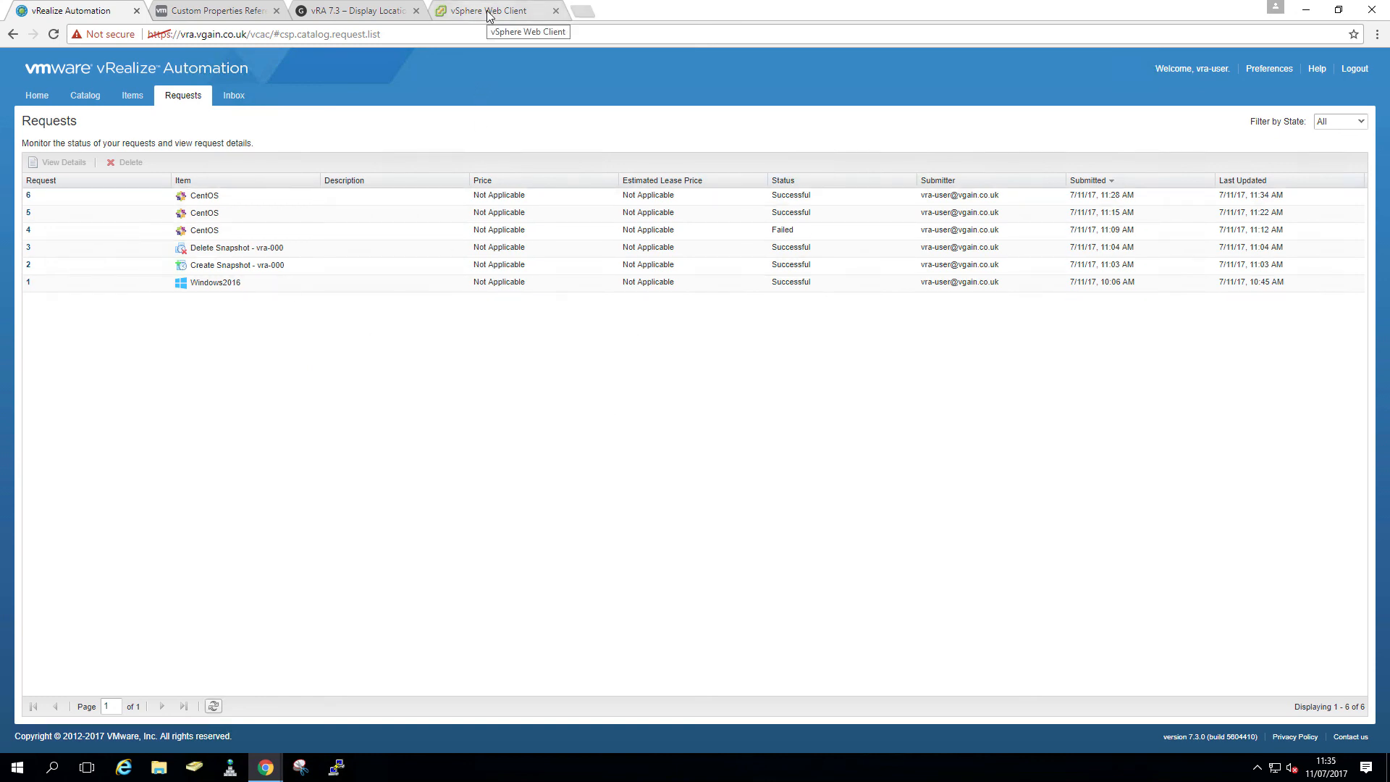
- Open vra-002's vSphere web console to check its CentOS login prompt
click(489, 12)
click(98, 379)
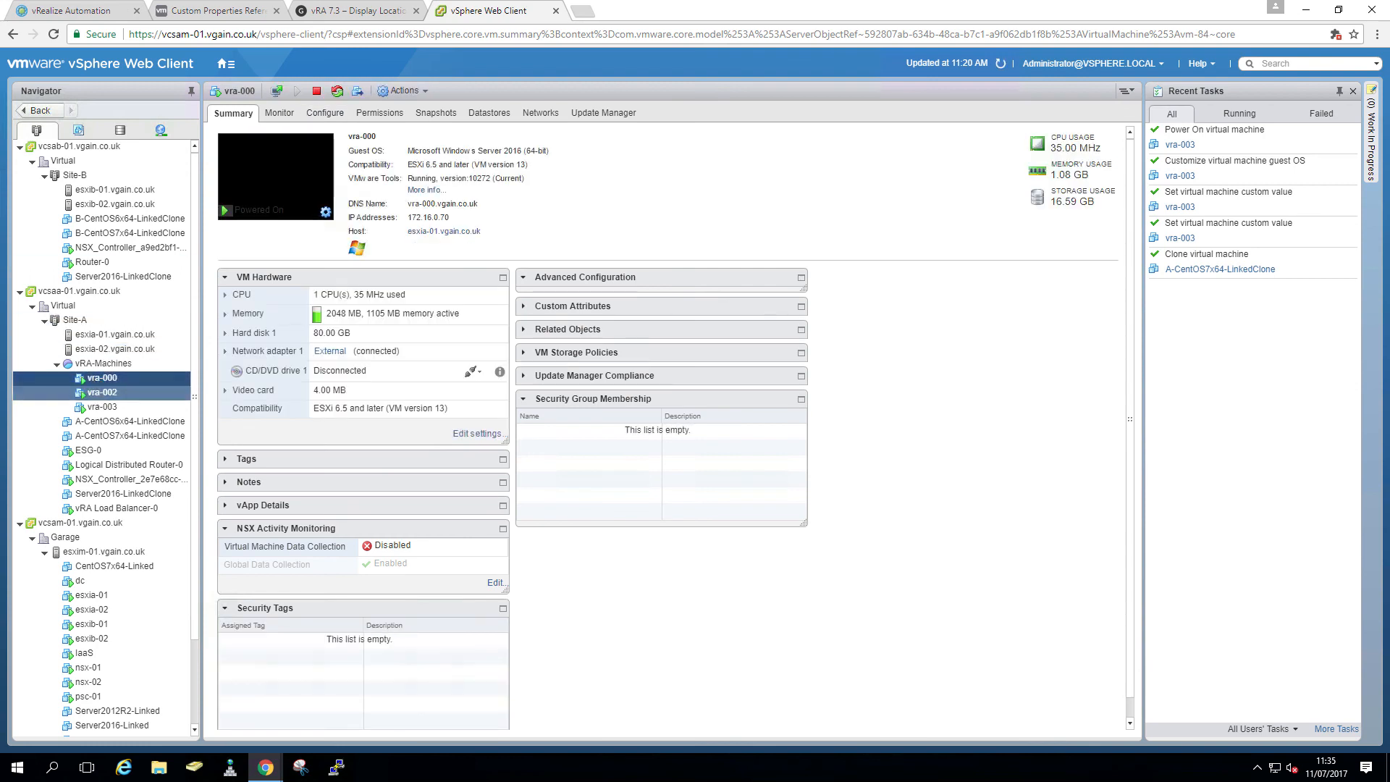
click(98, 393)
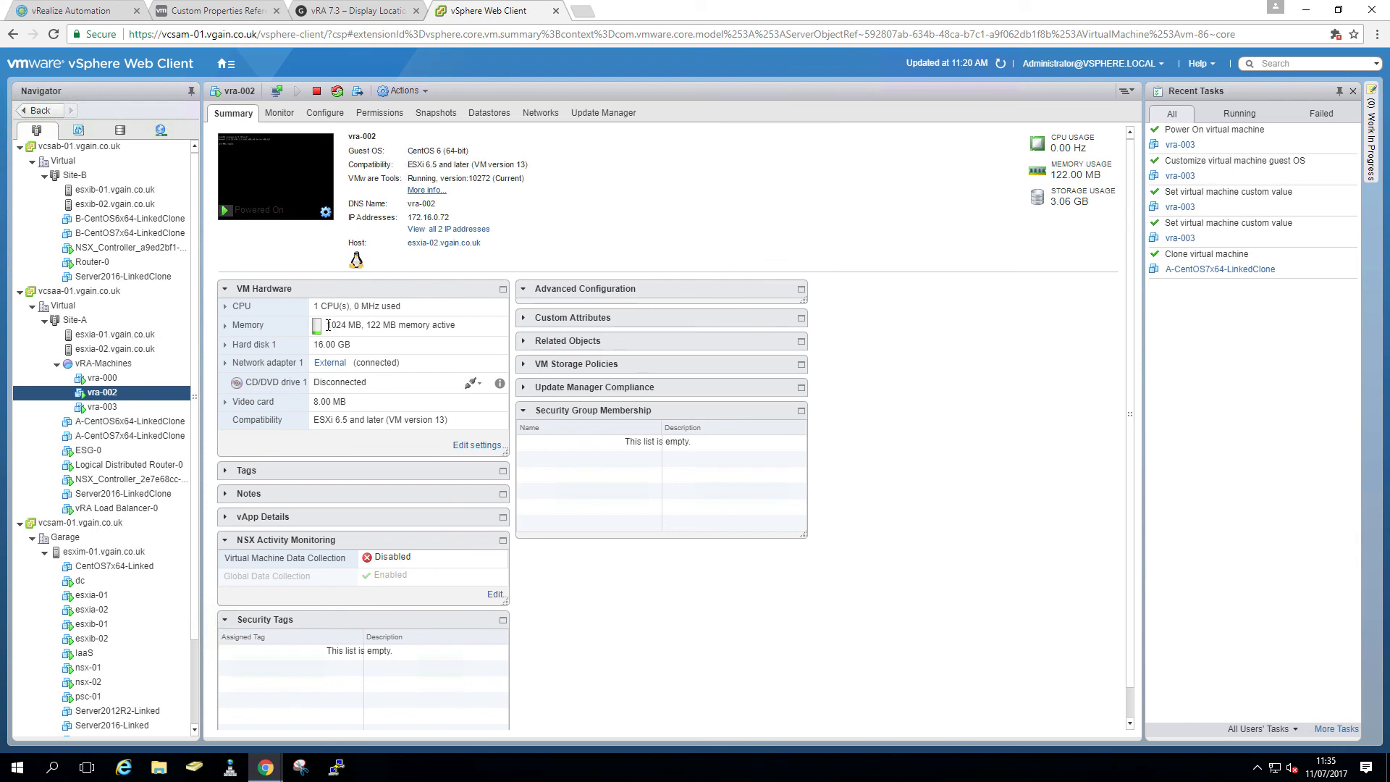
click(294, 195)
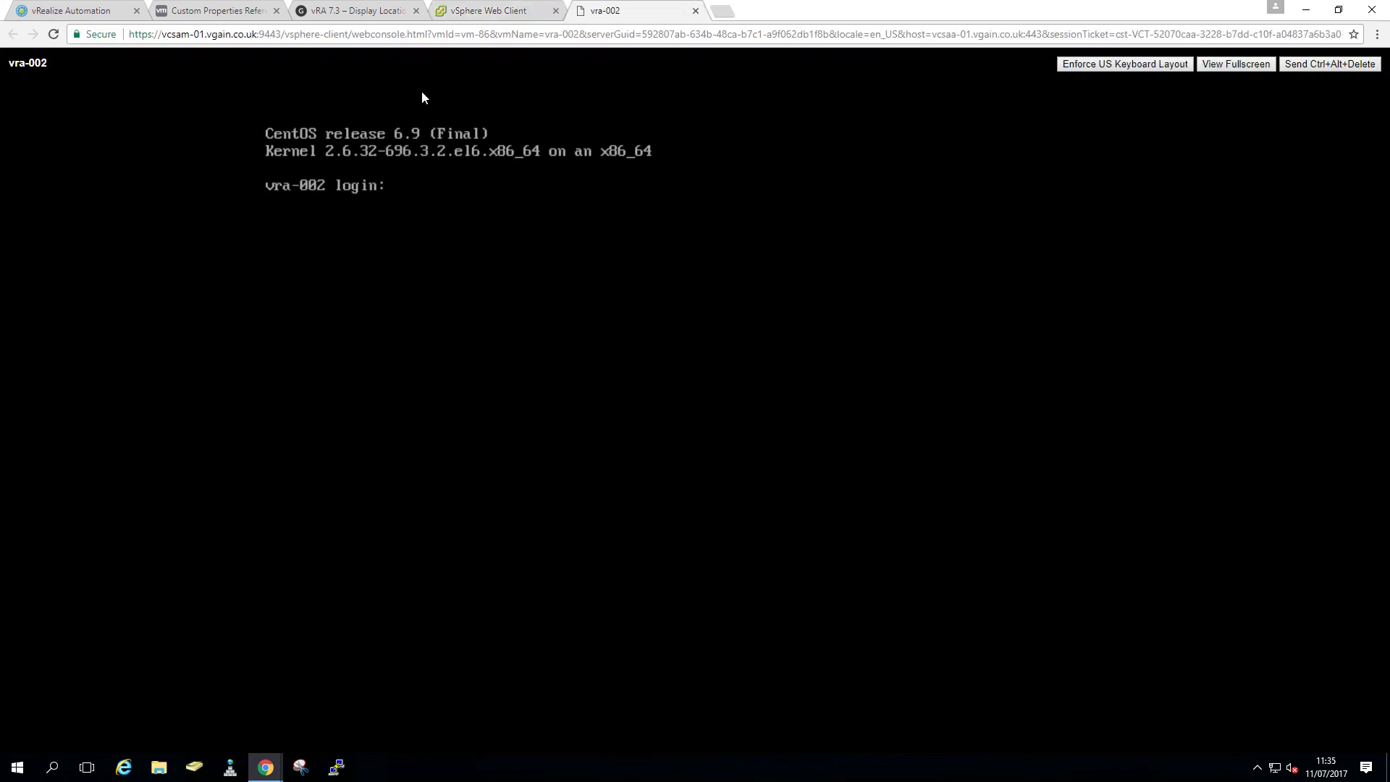
click(497, 14)
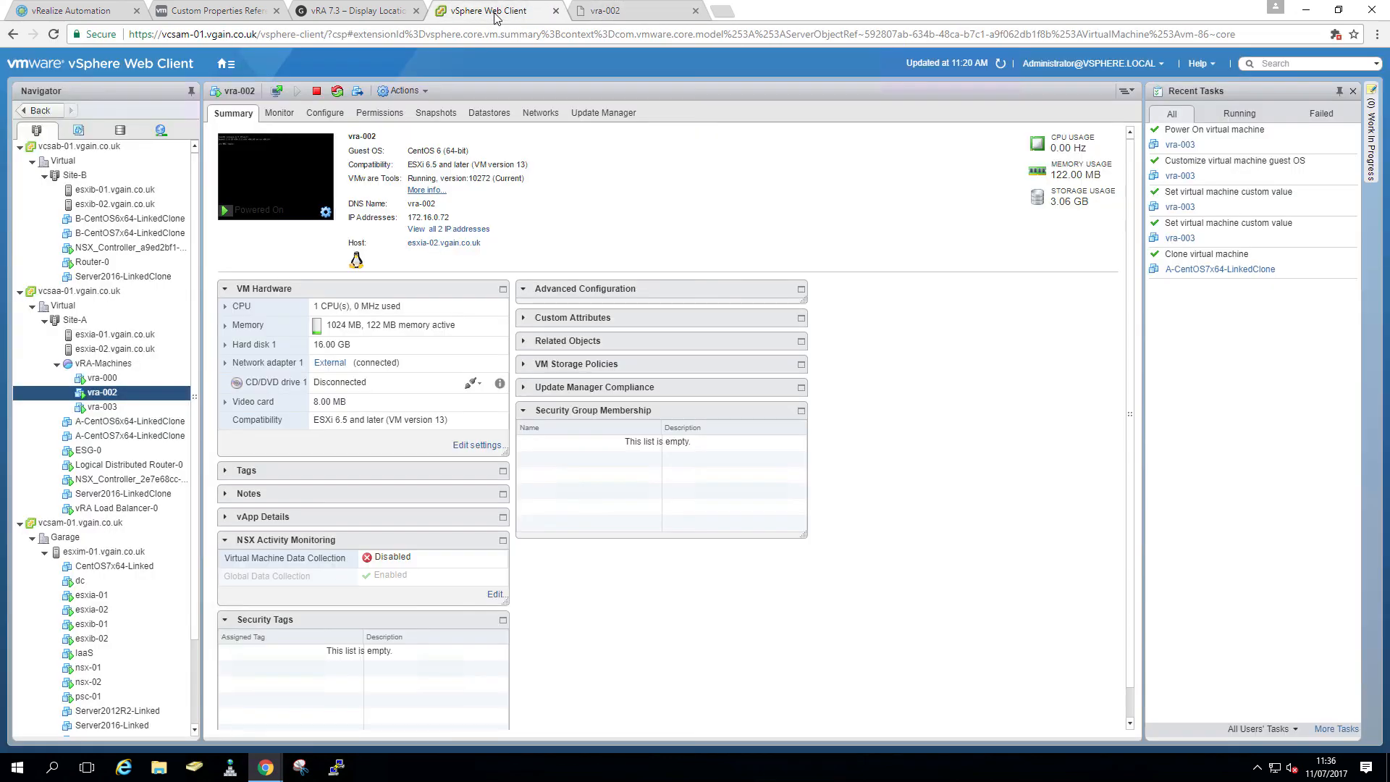
- Check vra-003's web console the same way, then close both console tabs
click(107, 409)
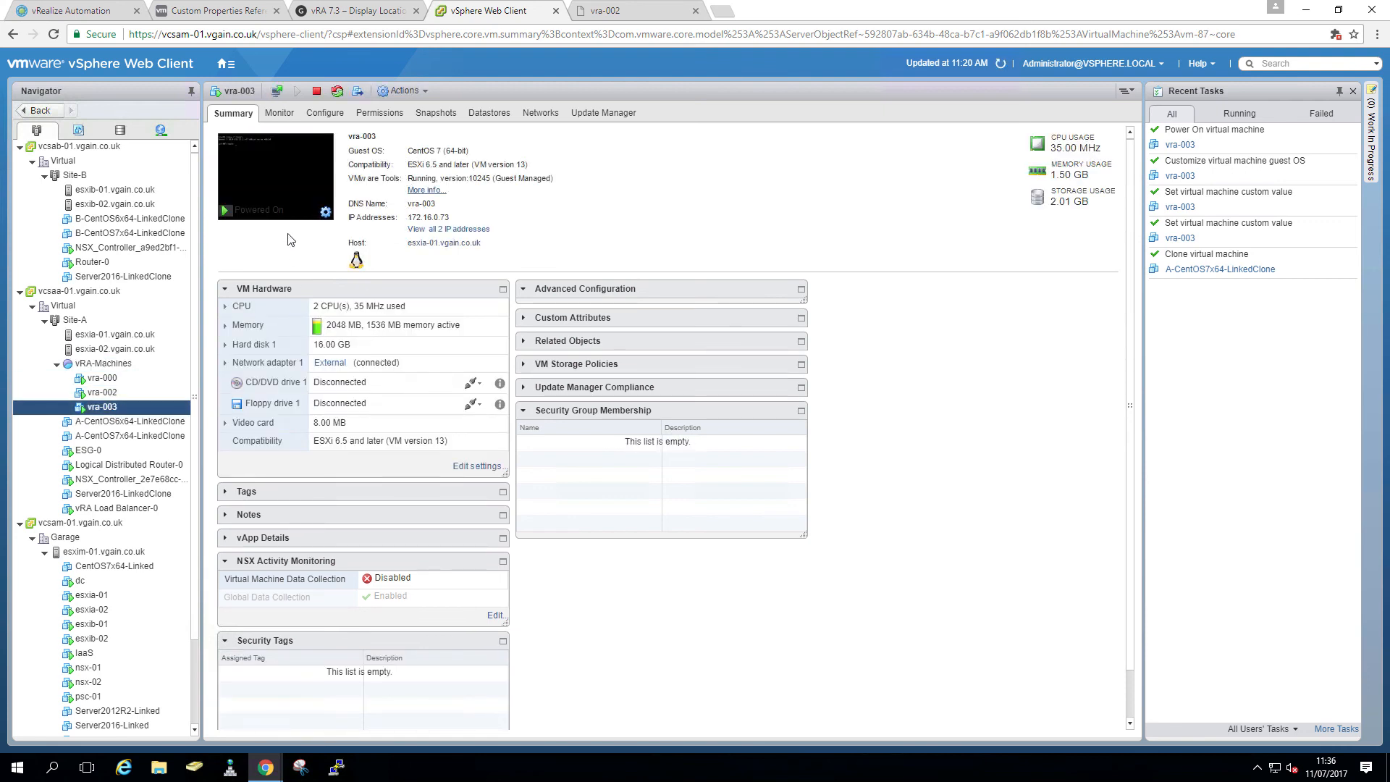
click(281, 201)
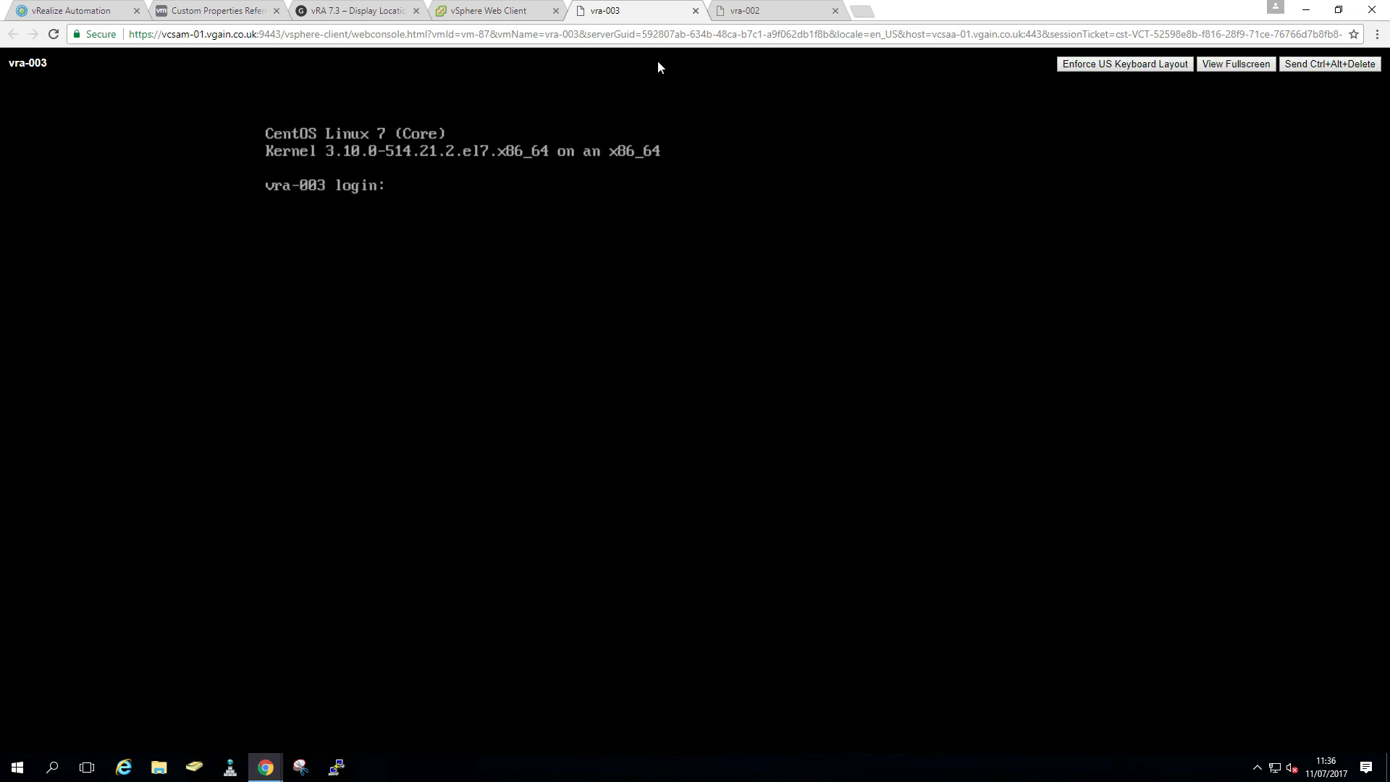
click(694, 12)
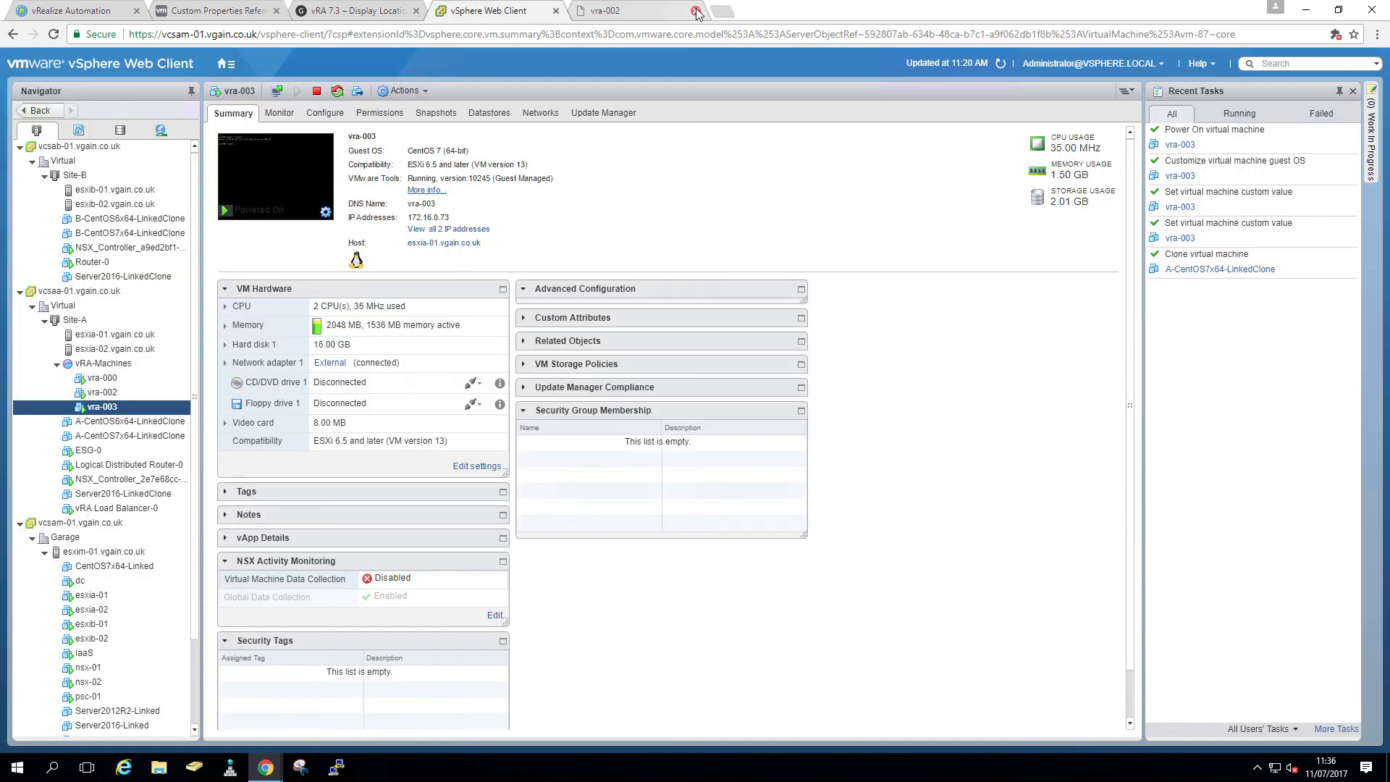
click(696, 13)
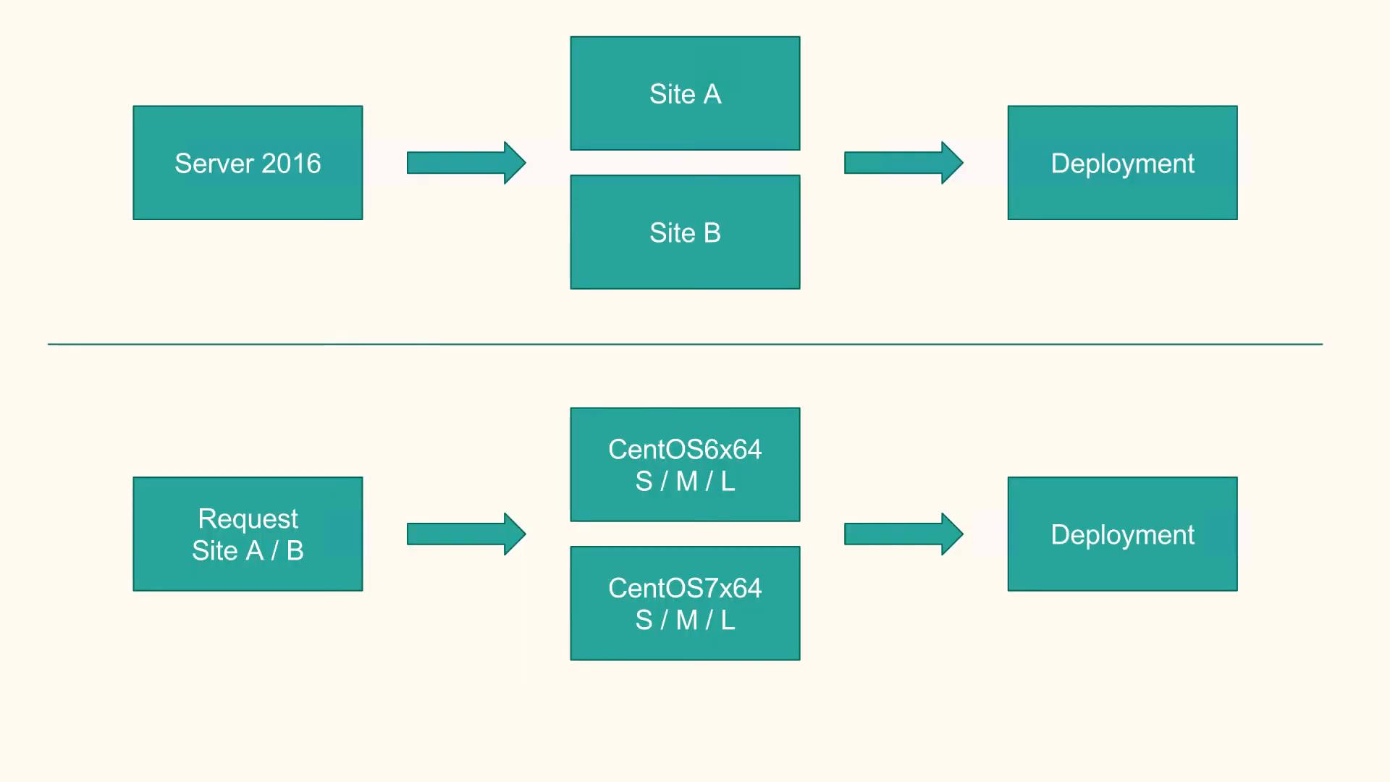